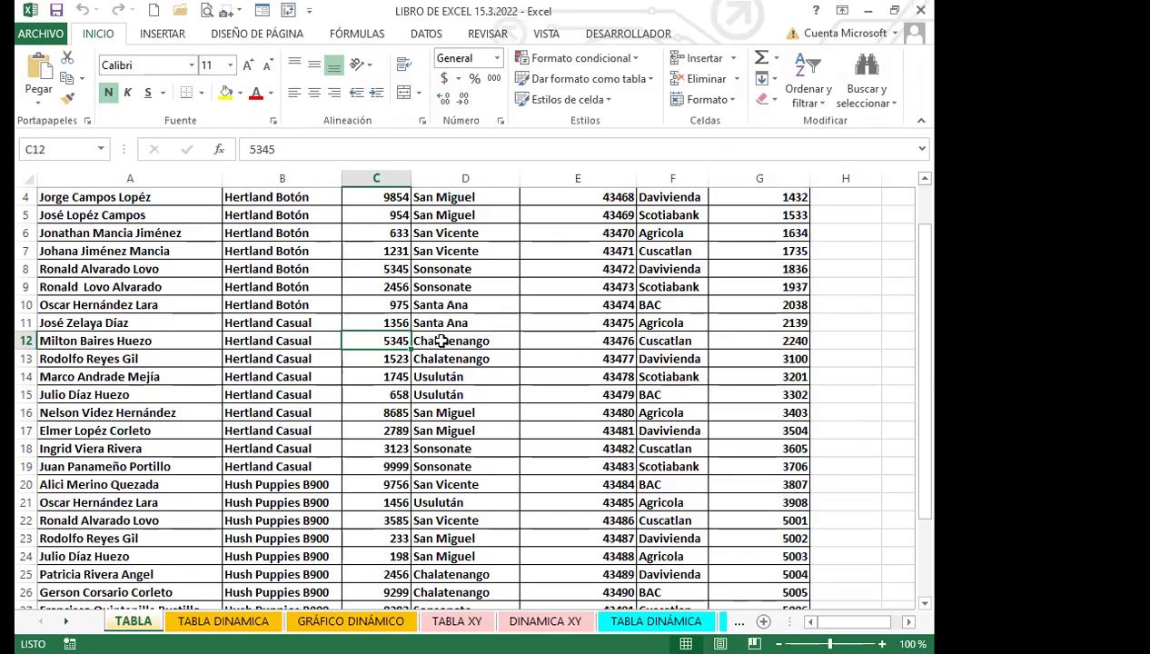
- Examine the sales records on the TABLA sheet and the GRÁFICO DINÁMICO sheet
{"action": "left_click", "coordinate": [450, 300]}
{"action": "left_click", "coordinate": [546, 463]}
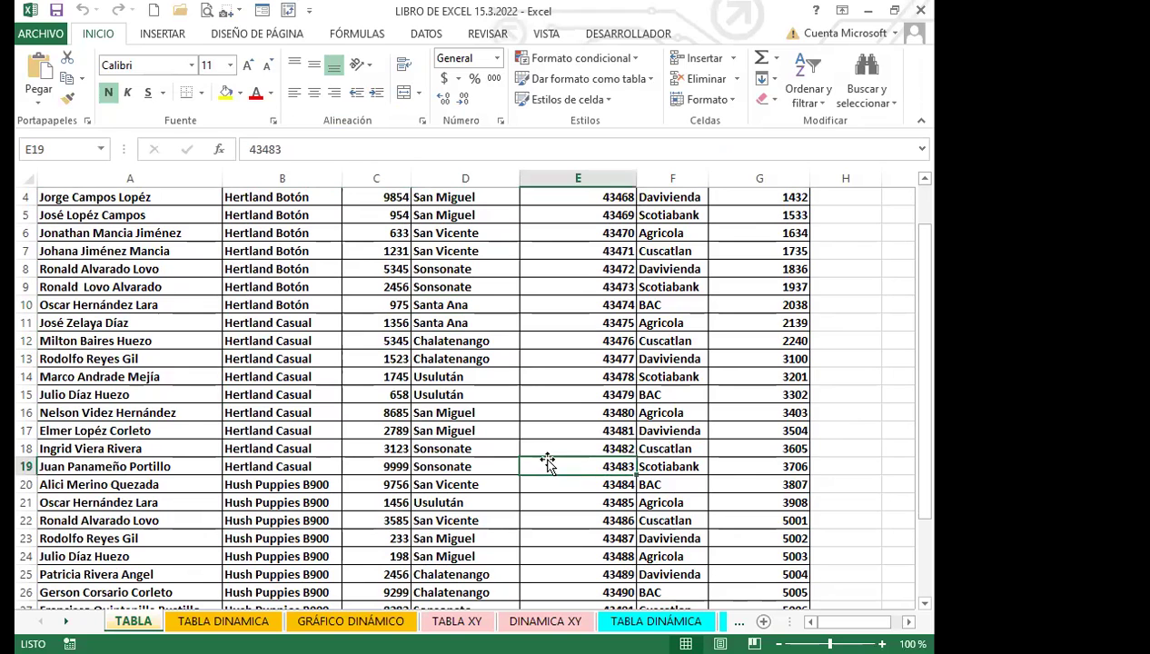
{"action": "left_click", "coordinate": [256, 443]}
{"action": "scroll", "coordinate": [210, 438], "scroll_direction": "down", "scroll_amount": 3}
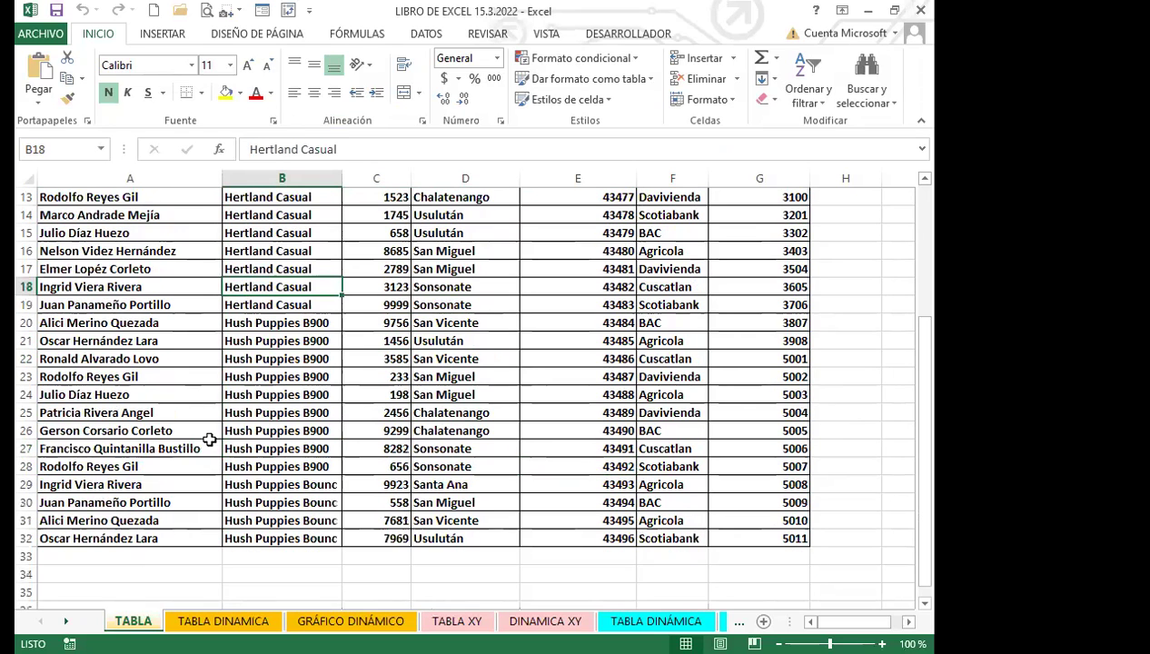
{"action": "scroll", "coordinate": [342, 411], "scroll_direction": "up", "scroll_amount": 4}
{"action": "left_click", "coordinate": [384, 400]}
{"action": "left_click", "coordinate": [179, 336]}
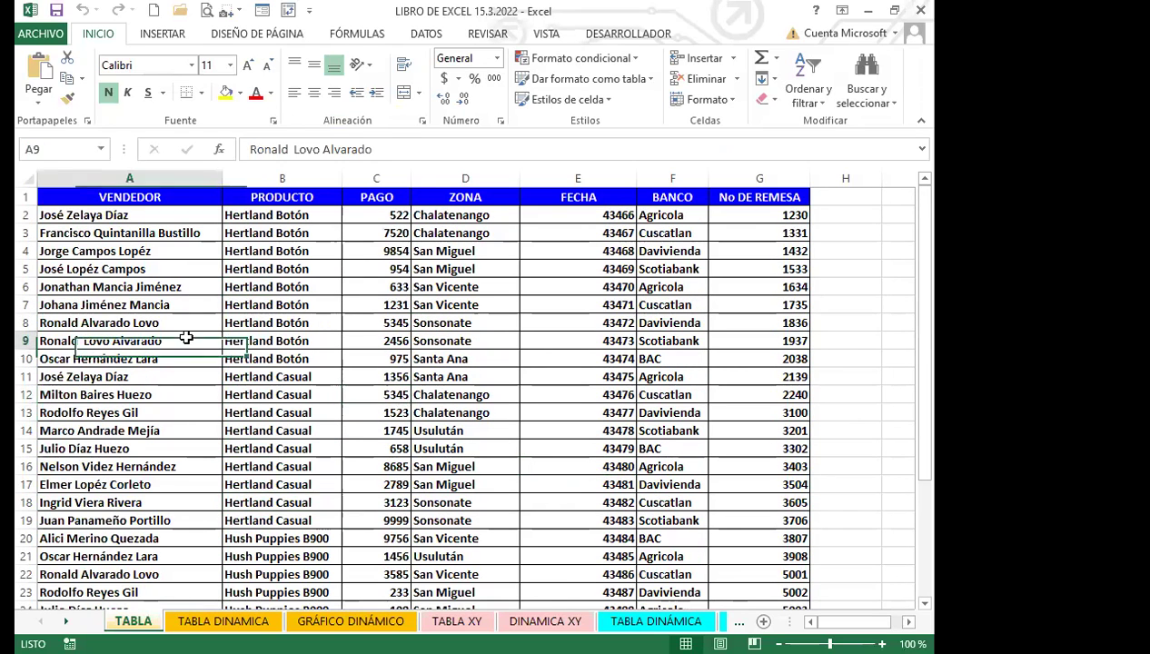
{"action": "left_click", "coordinate": [309, 413]}
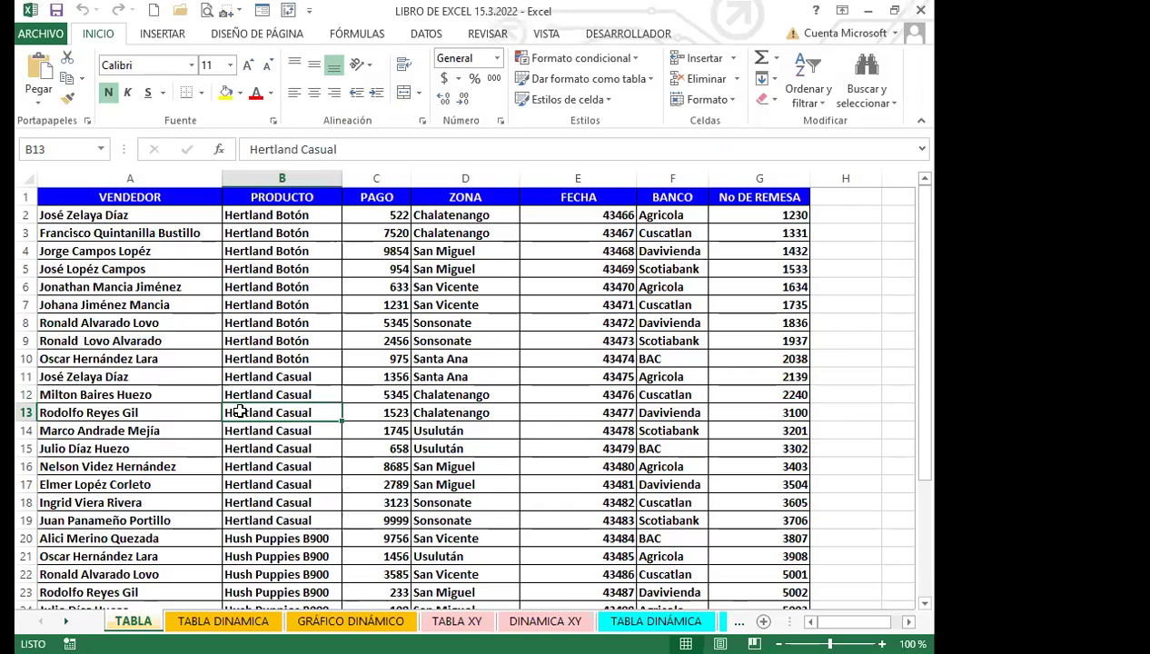
{"action": "scroll", "coordinate": [236, 408], "scroll_direction": "down", "scroll_amount": 3}
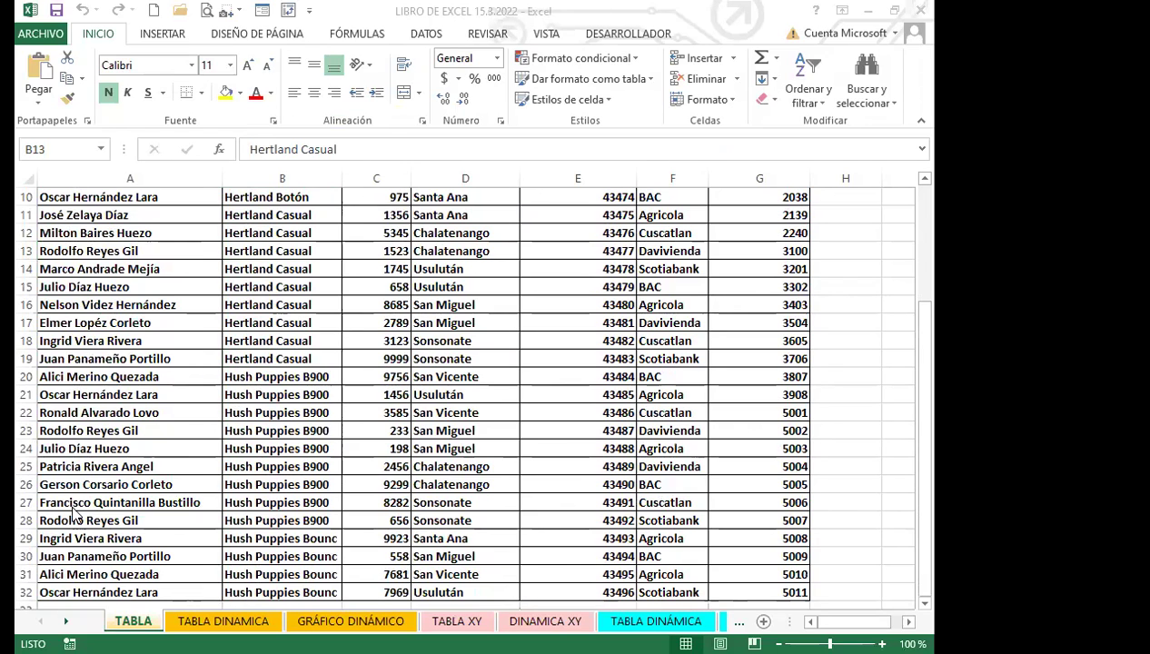
{"action": "left_click", "coordinate": [351, 621]}
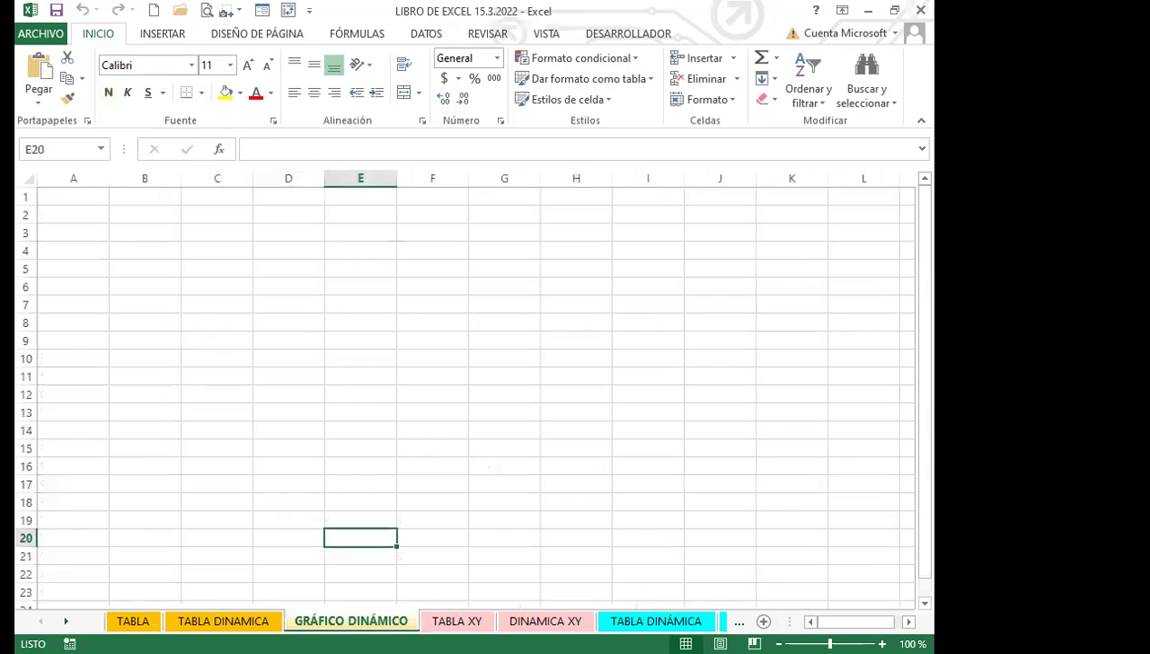
{"action": "left_click", "coordinate": [274, 372]}
{"action": "left_click", "coordinate": [186, 353]}
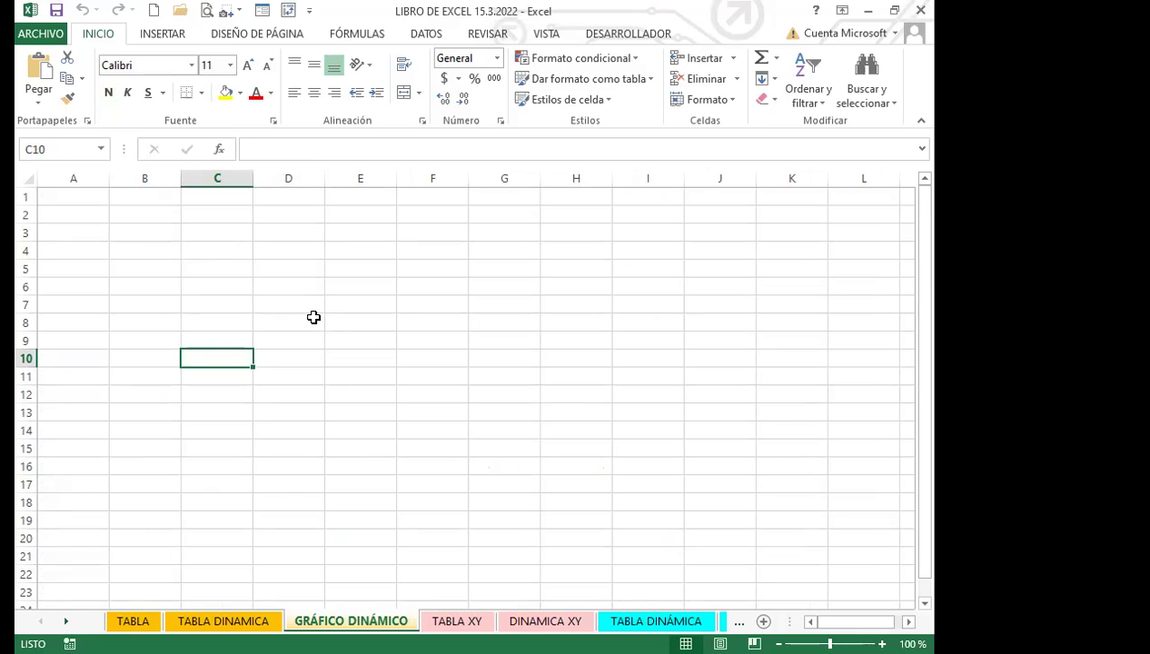
- Insert a pivot table from TABLA!$A$1:$G$32 in cell A2 of the existing GRÁFICO DINÁMICO sheet
{"action": "left_click", "coordinate": [132, 621]}
{"action": "left_click", "coordinate": [235, 412]}
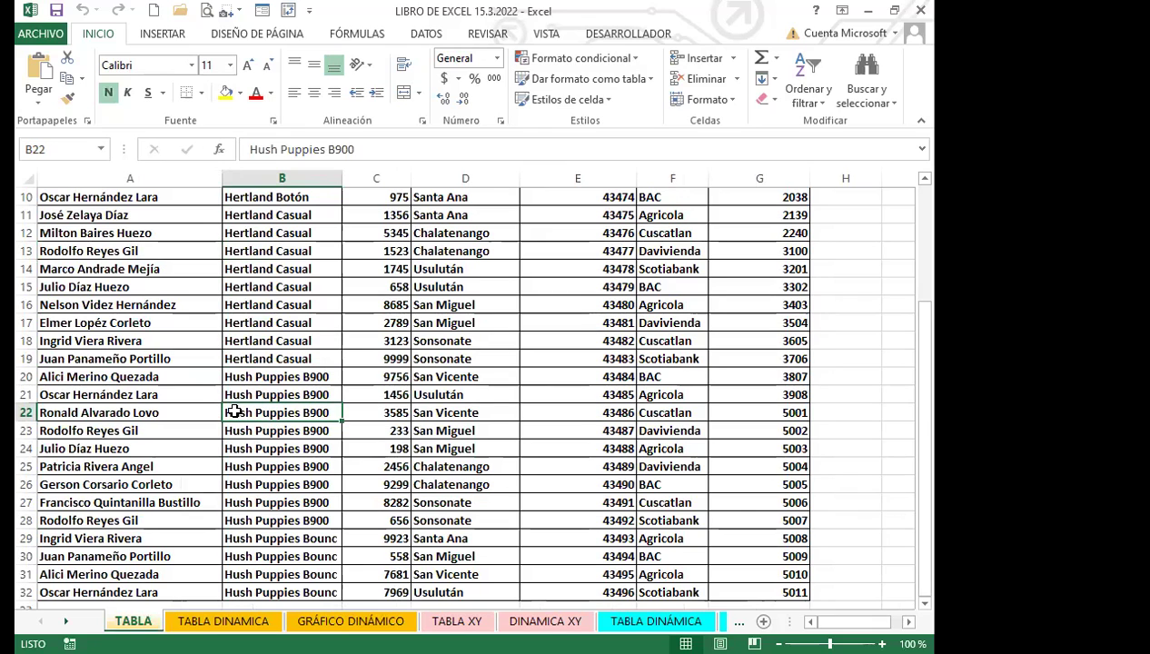
{"action": "left_click", "coordinate": [164, 34]}
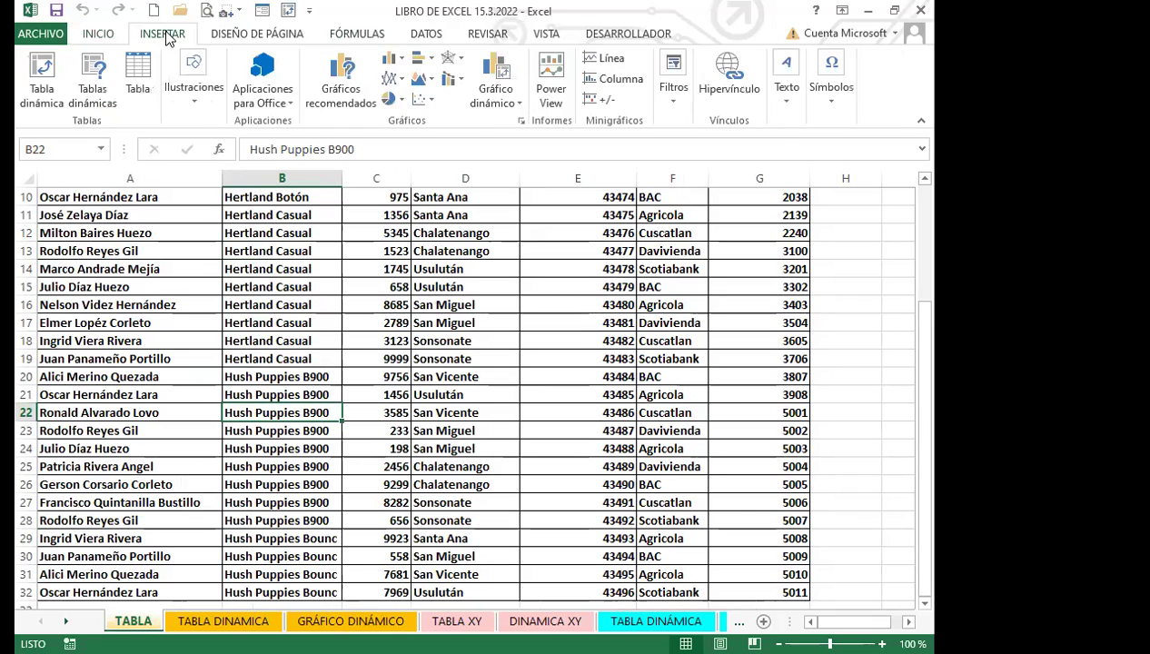
{"action": "left_click", "coordinate": [43, 78]}
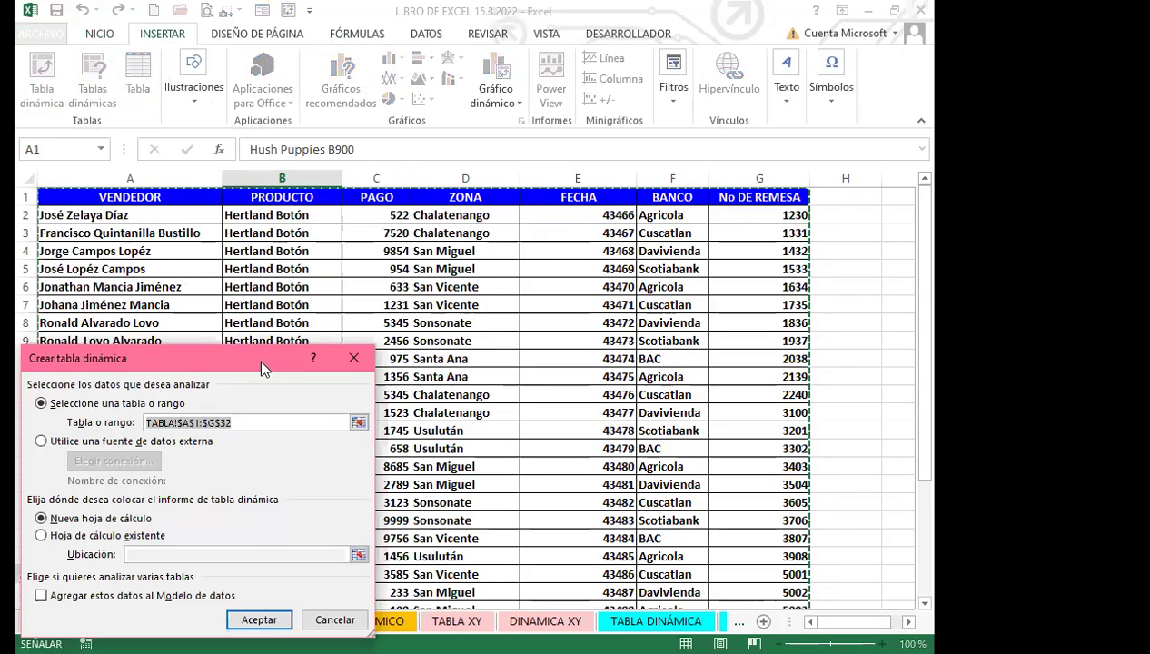
{"action": "left_click_drag", "start_coordinate": [266, 357], "coordinate": [527, 154]}
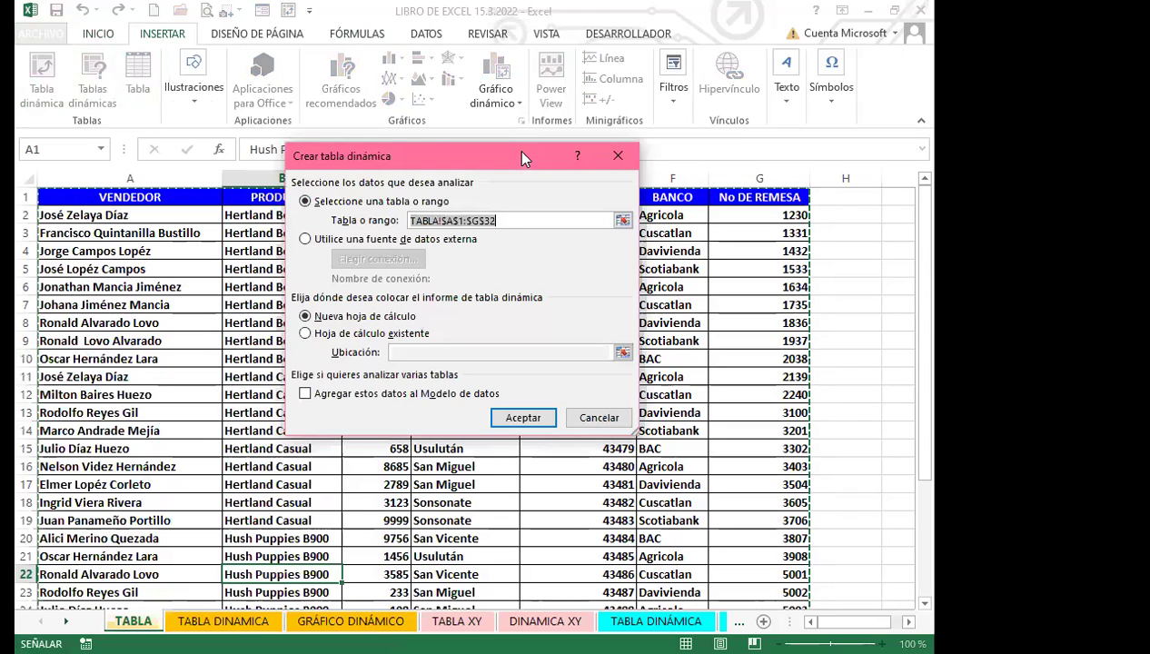
{"action": "left_click", "coordinate": [305, 333]}
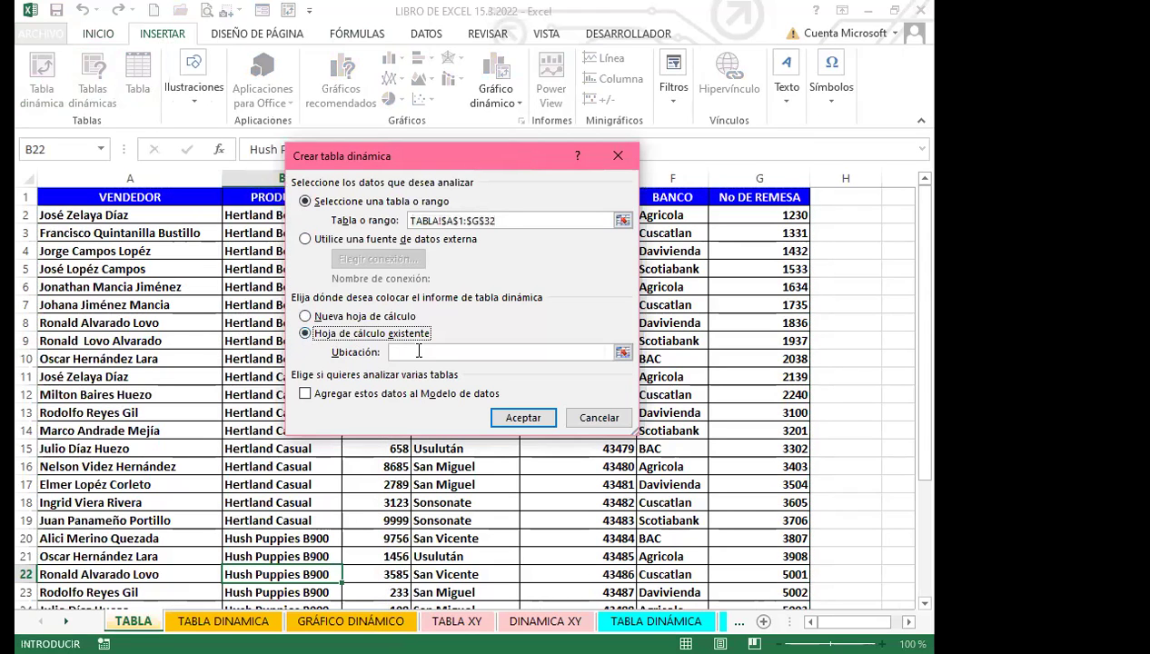
{"action": "left_click", "coordinate": [350, 620]}
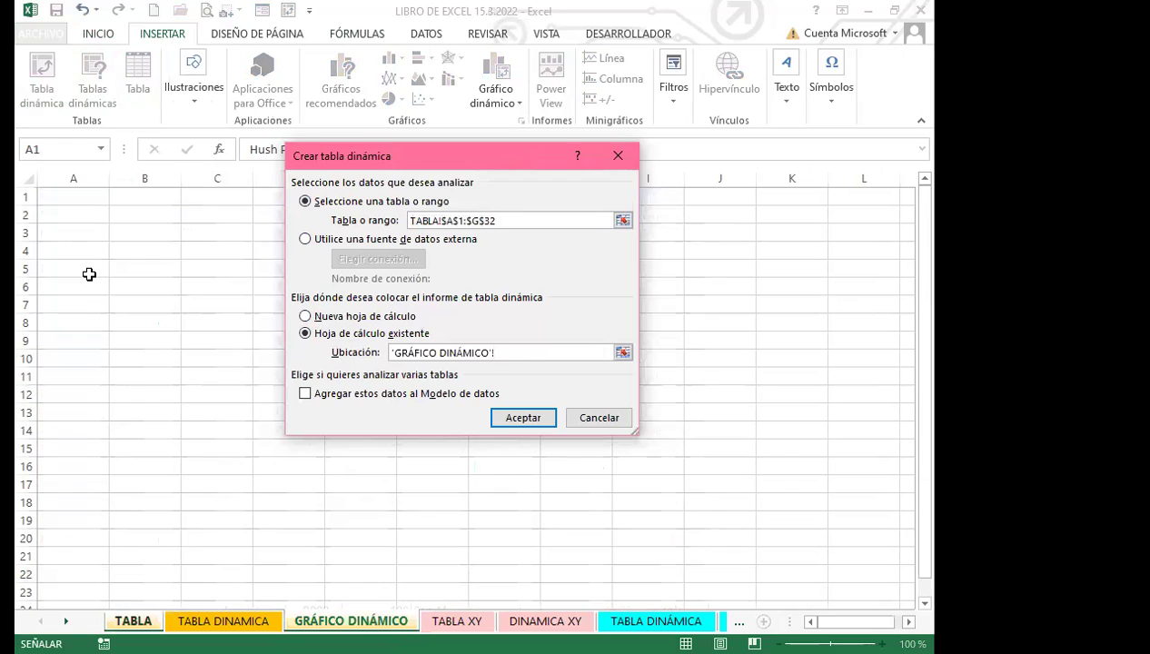
{"action": "left_click", "coordinate": [72, 209]}
{"action": "left_click", "coordinate": [517, 417]}
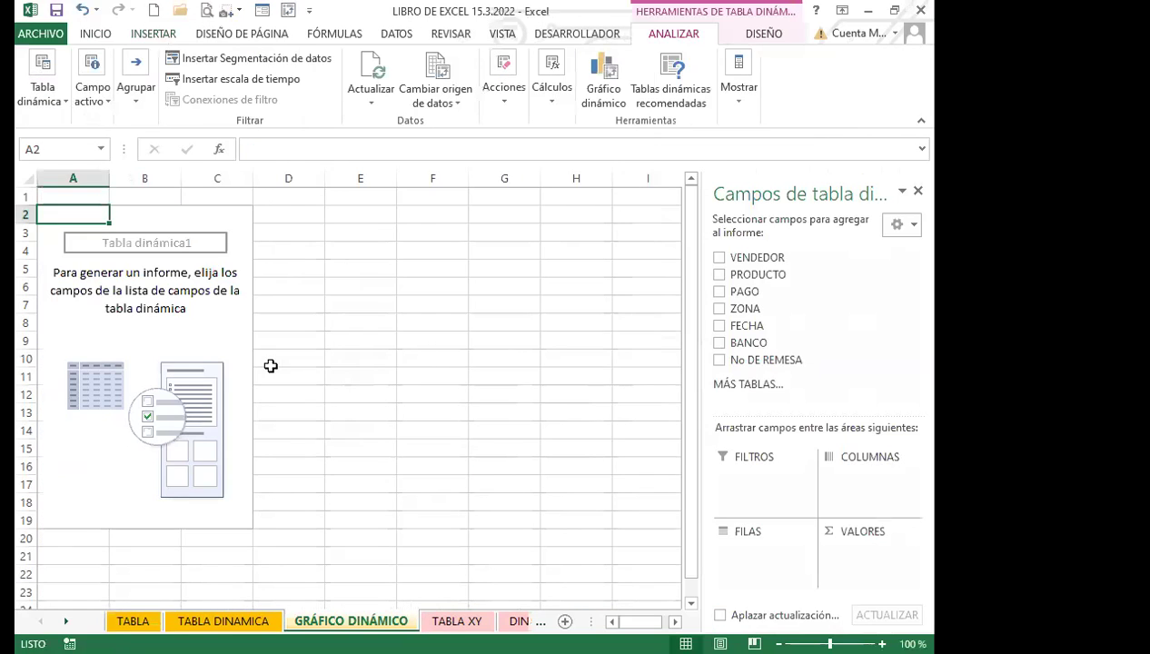
- Delete the empty pivot table by clearing the entire GRÁFICO DINÁMICO sheet
{"action": "left_click", "coordinate": [28, 177]}
{"action": "key", "text": "Delete"}
{"action": "left_click", "coordinate": [374, 346]}
- Insert a pivot chart from TABLA!$A$1:$G$32, placing it at cell A2 of the existing GRÁFICO DINÁMICO sheet
{"action": "left_click", "coordinate": [132, 620]}
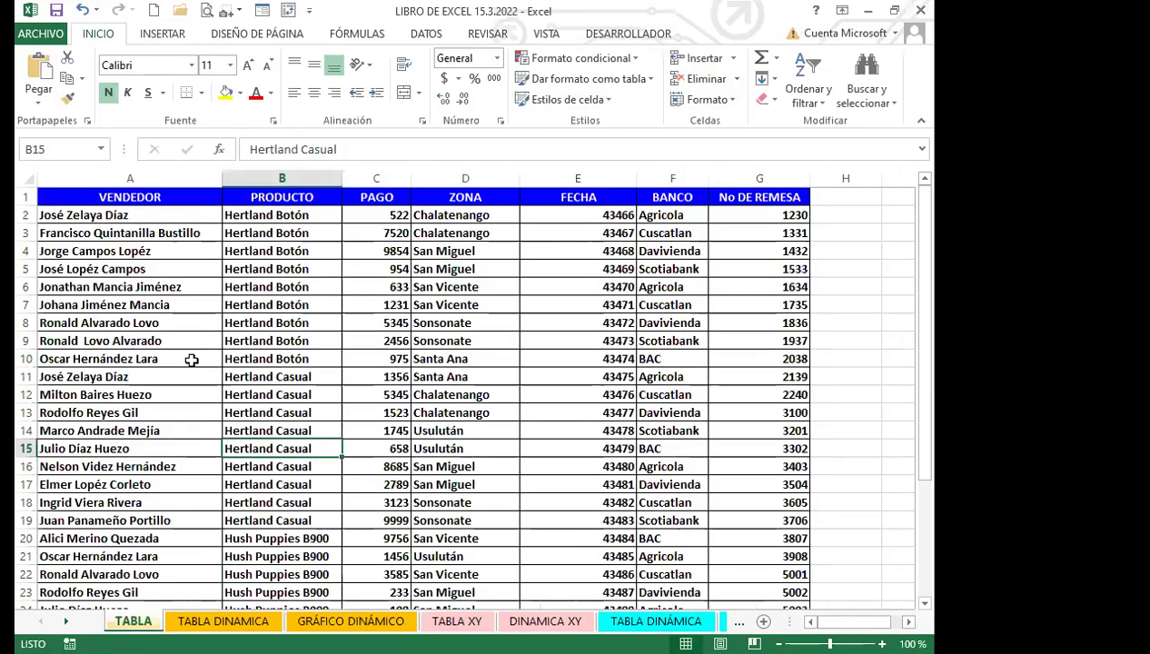
{"action": "left_click", "coordinate": [164, 34]}
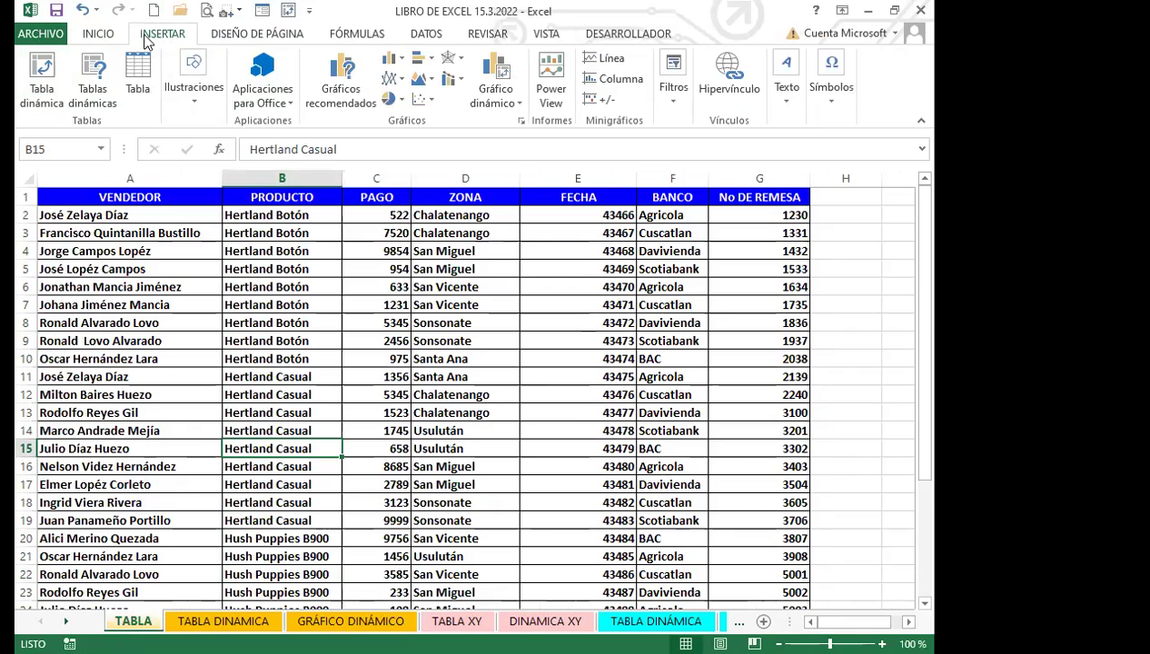
{"action": "left_click", "coordinate": [225, 352]}
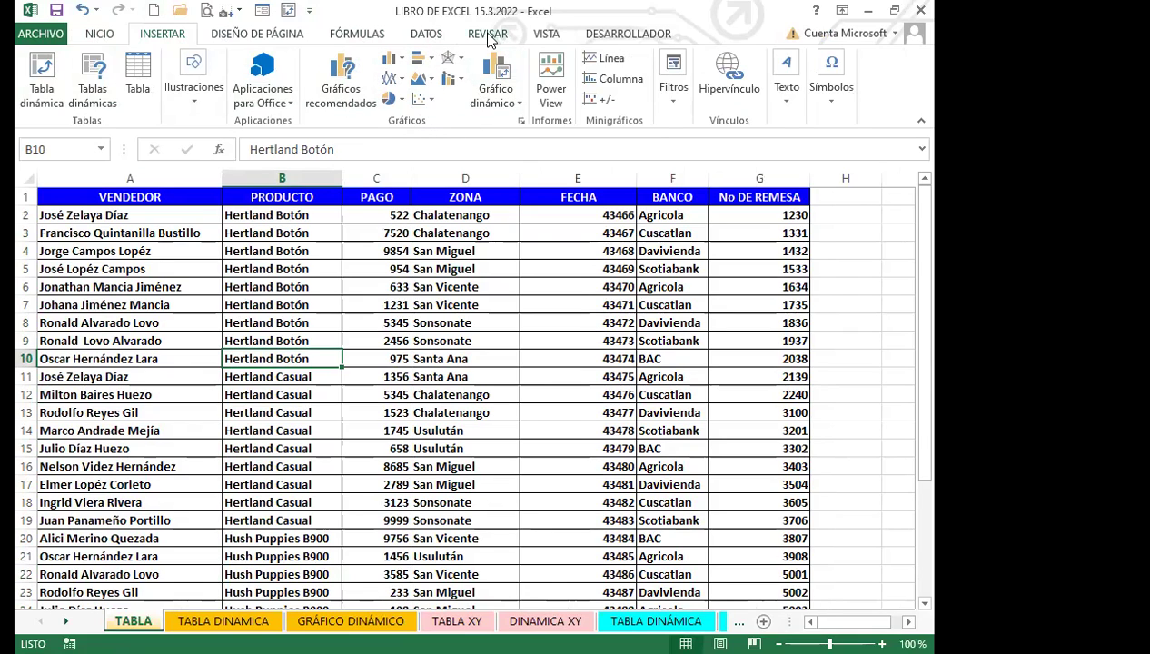
{"action": "left_click", "coordinate": [505, 83]}
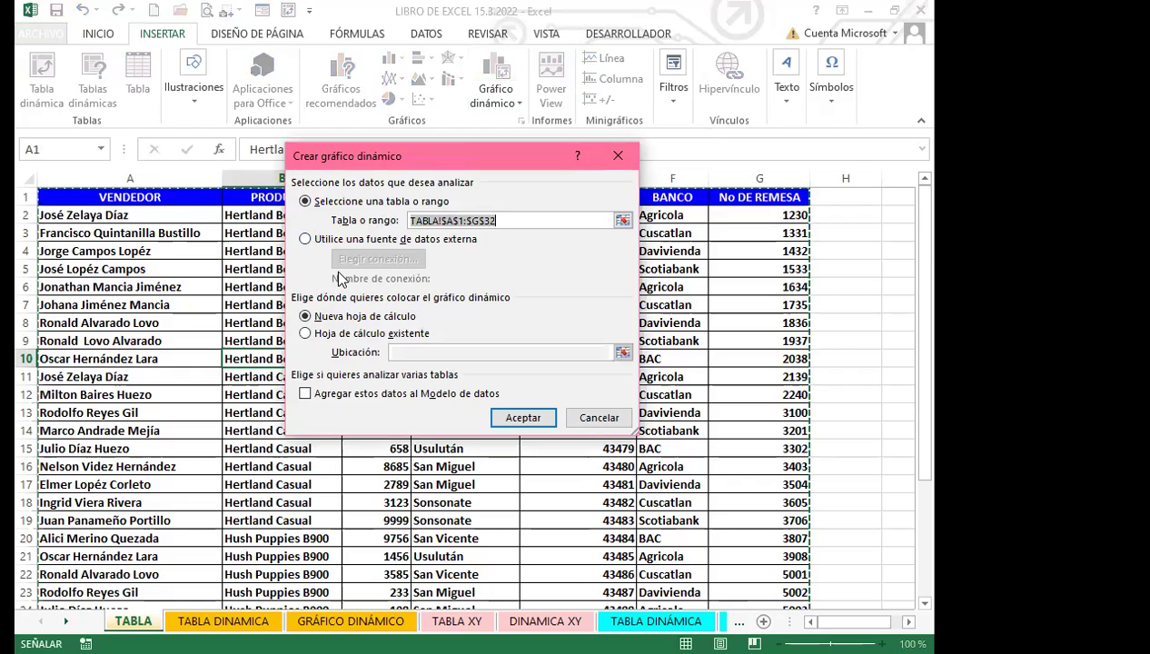
{"action": "left_click", "coordinate": [305, 333]}
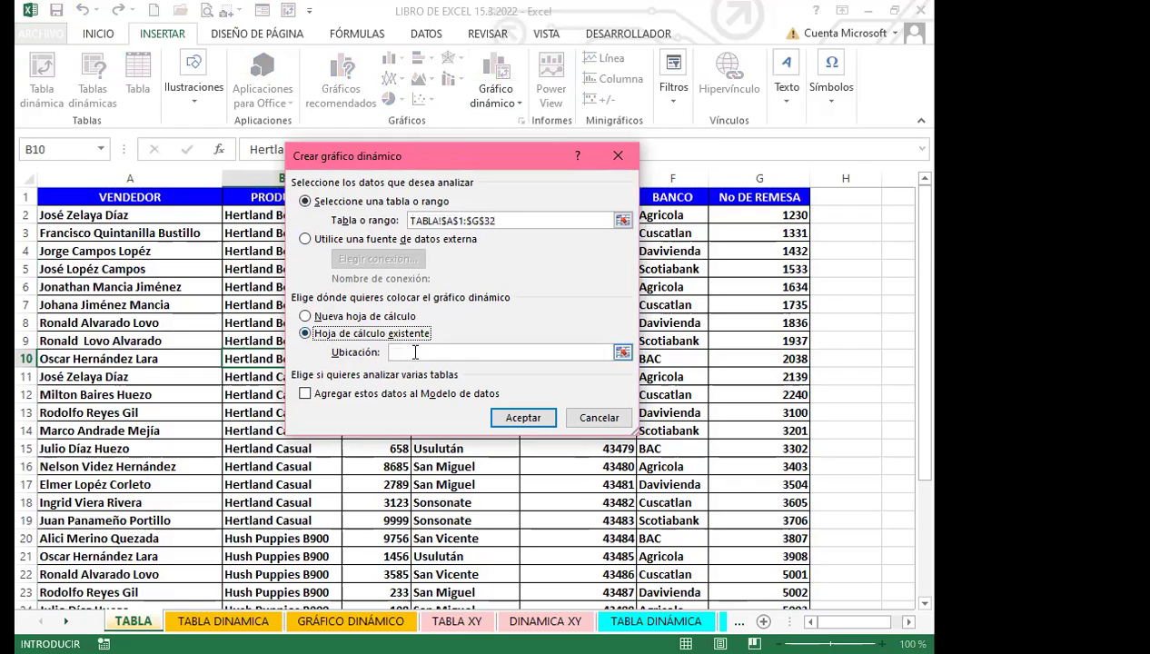
{"action": "left_click", "coordinate": [351, 621]}
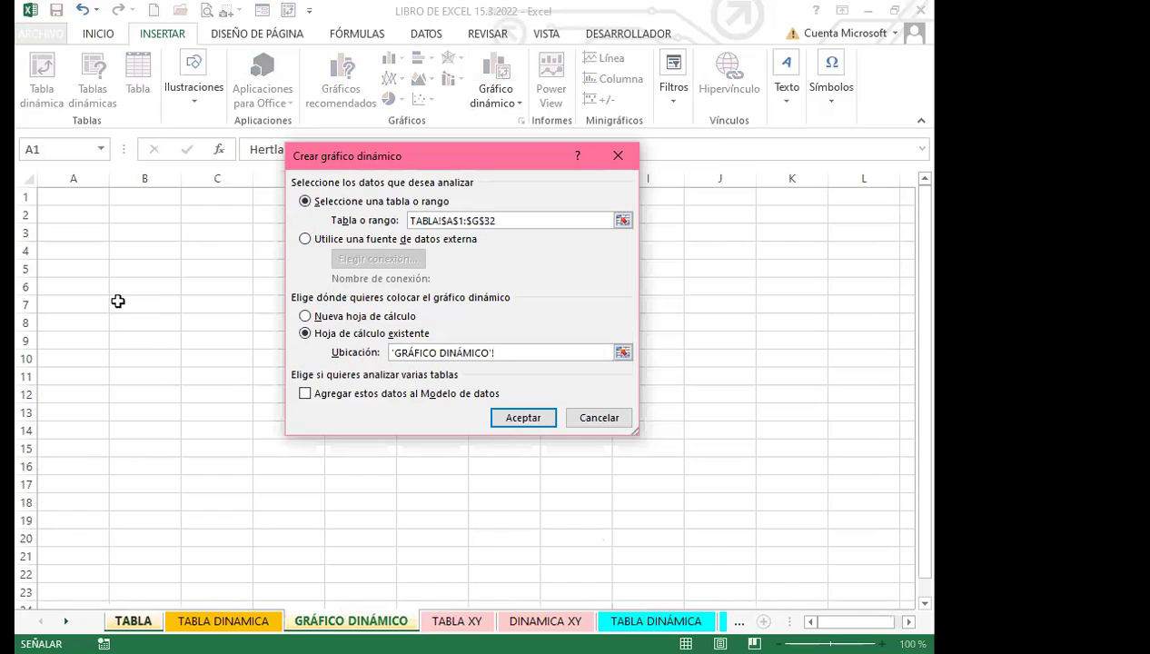
{"action": "left_click", "coordinate": [76, 220]}
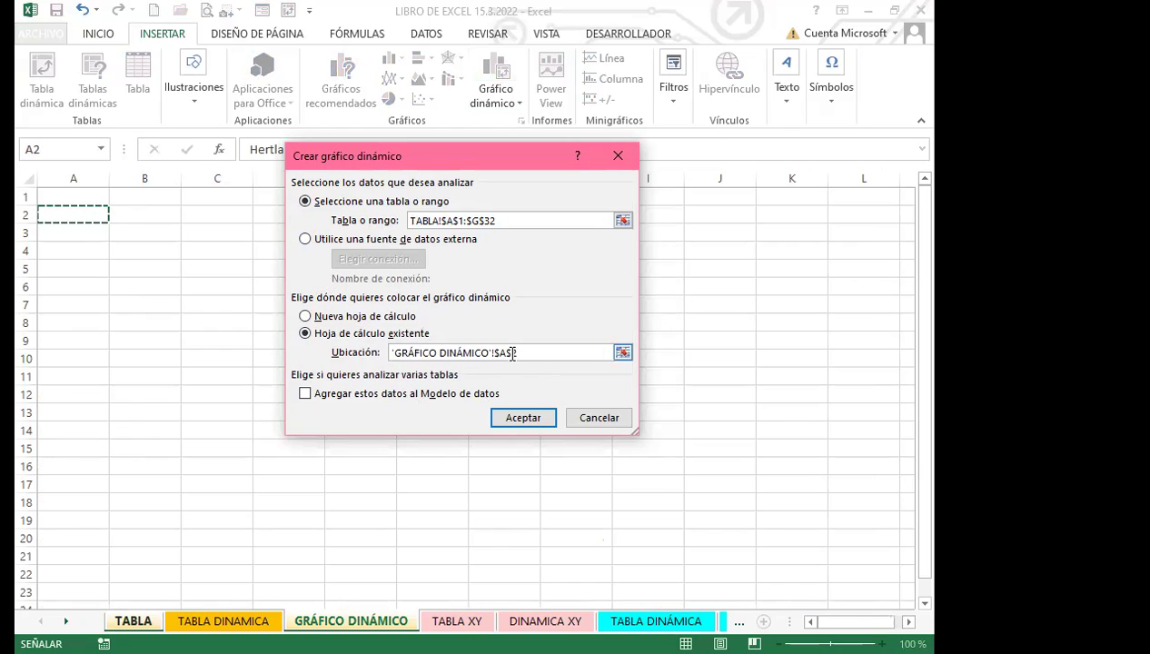
{"action": "left_click", "coordinate": [520, 419]}
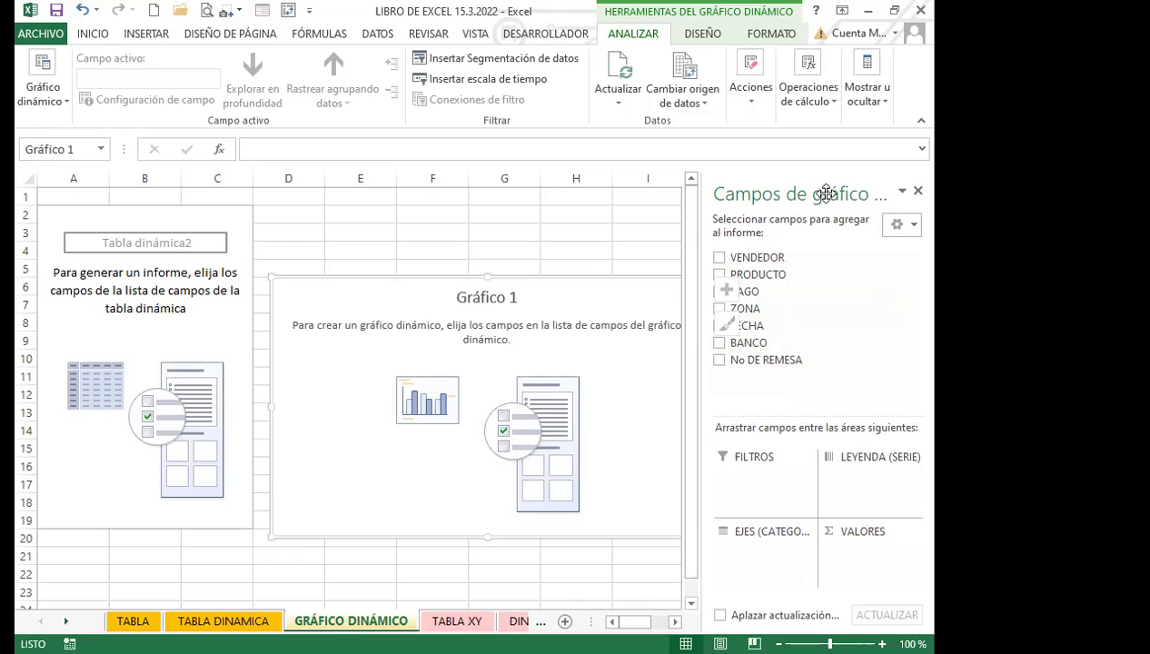
- Add the VENDEDOR, ZONA and BANCO fields to the pivot chart
{"action": "left_click", "coordinate": [227, 227]}
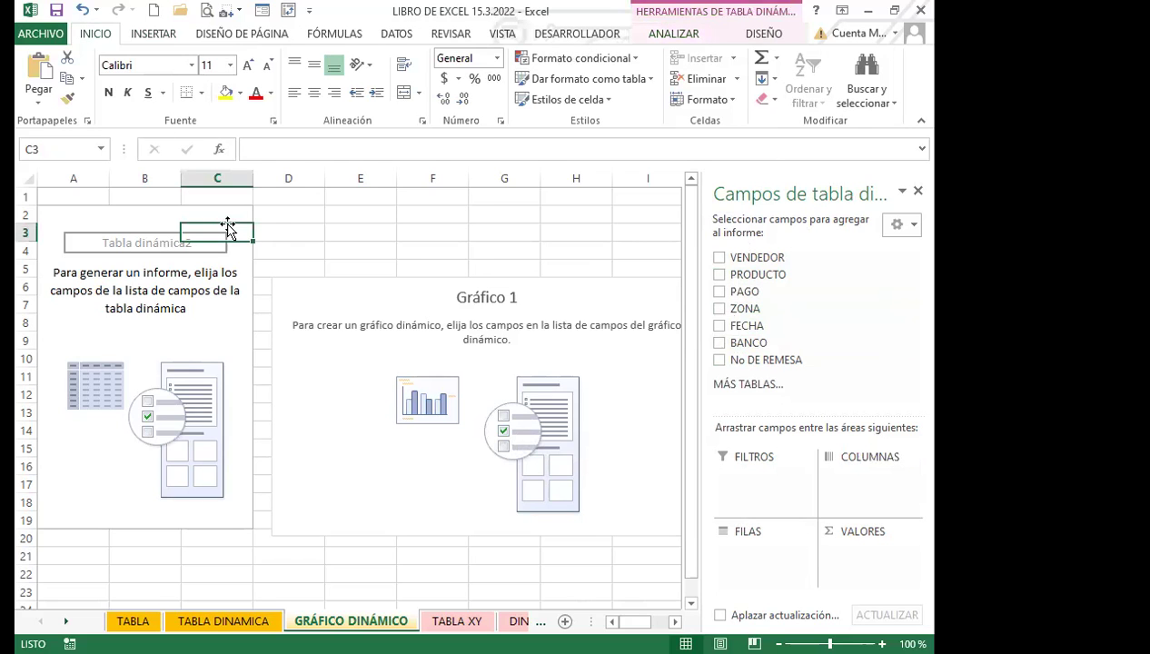
{"action": "left_click", "coordinate": [405, 315]}
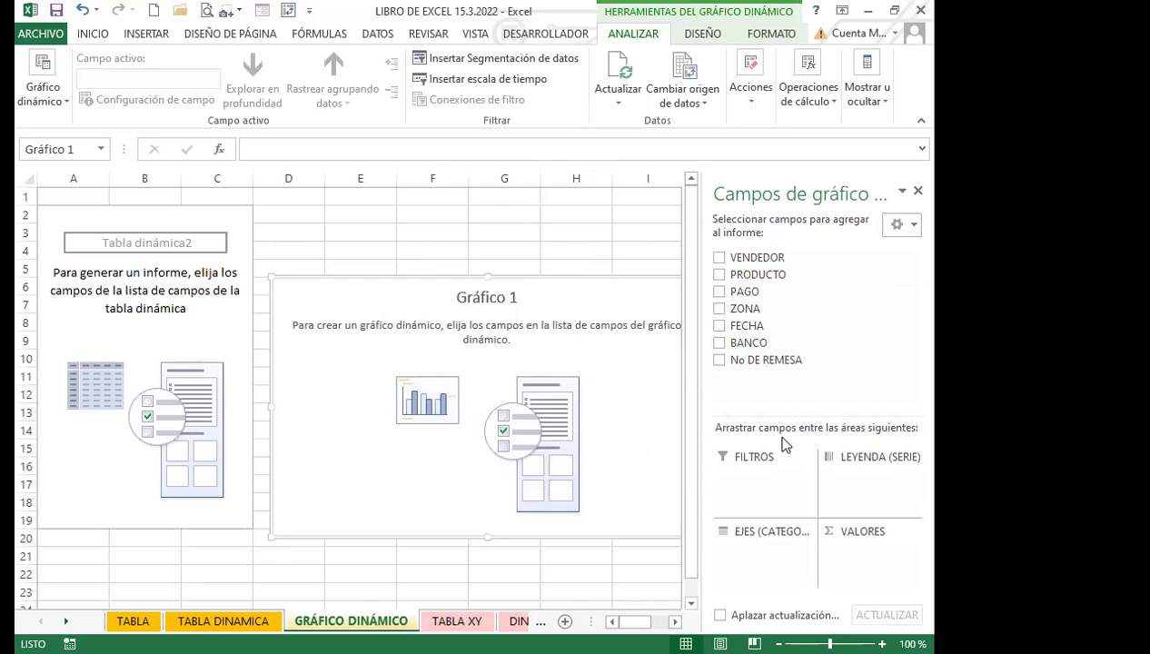
{"action": "left_click", "coordinate": [718, 258]}
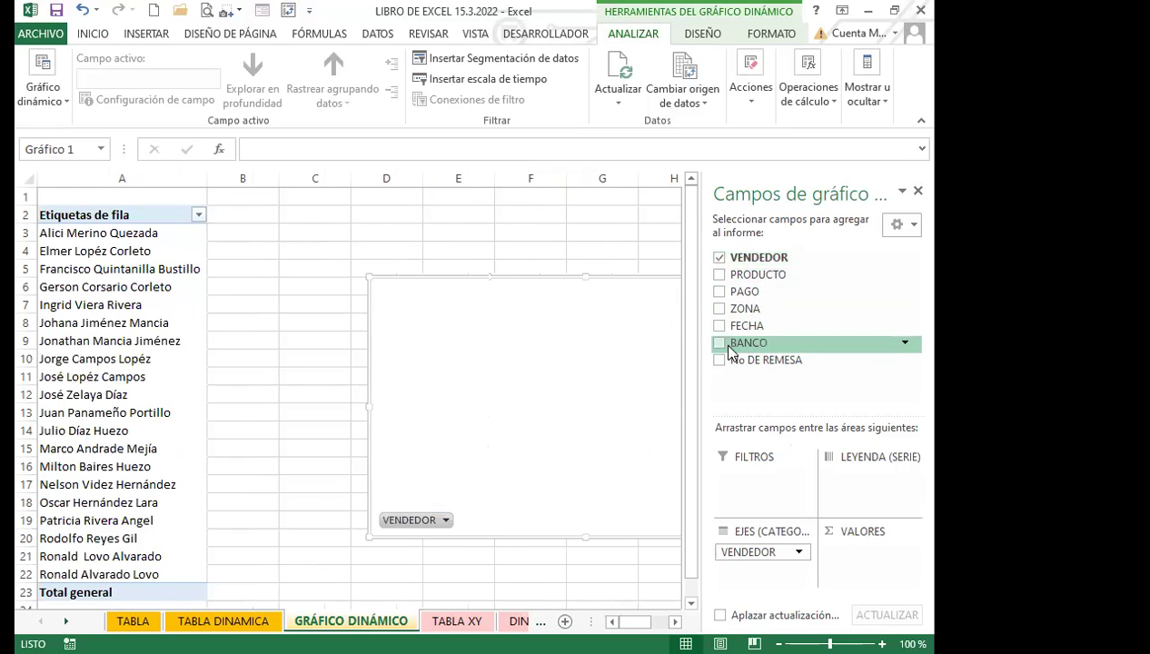
{"action": "left_click", "coordinate": [719, 309]}
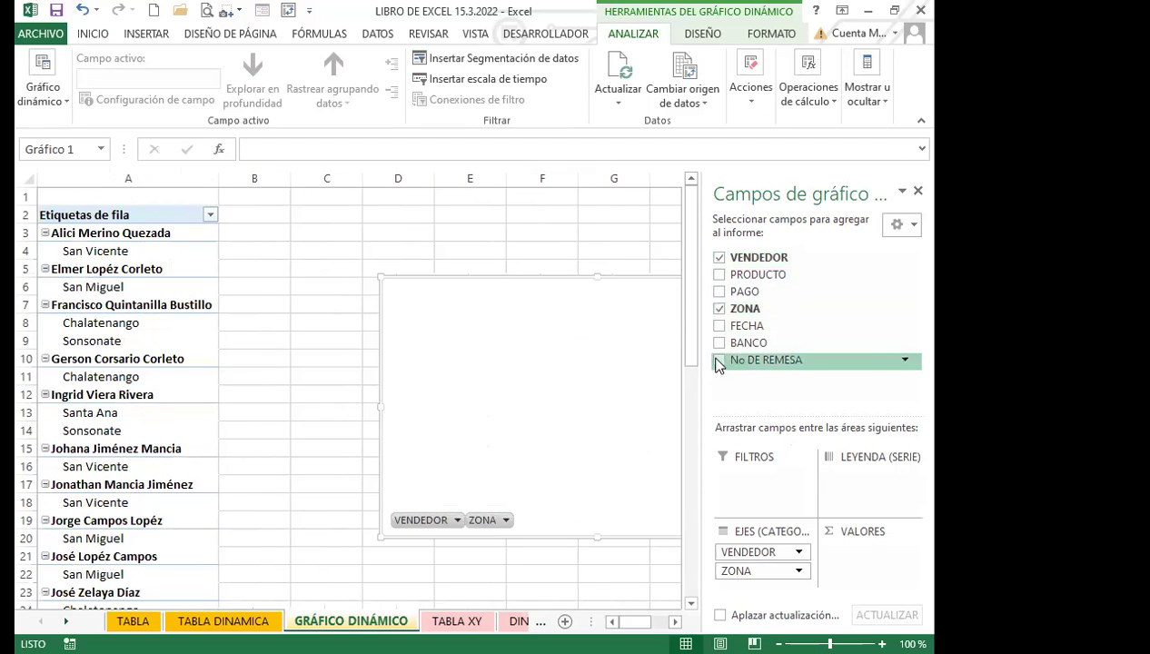
{"action": "left_click", "coordinate": [719, 343]}
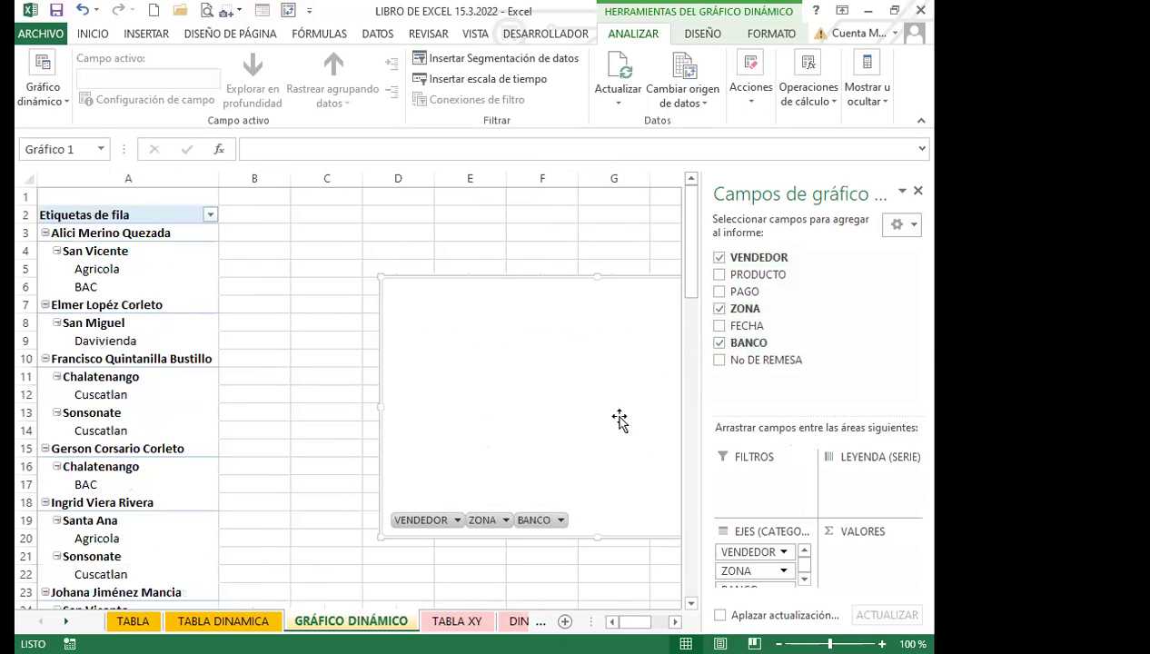
- Arrange the pivot chart fields with ZONA as filter, BANCO as legend series and VENDEDOR as axis category
{"action": "scroll", "coordinate": [581, 452], "scroll_direction": "down", "scroll_amount": 4}
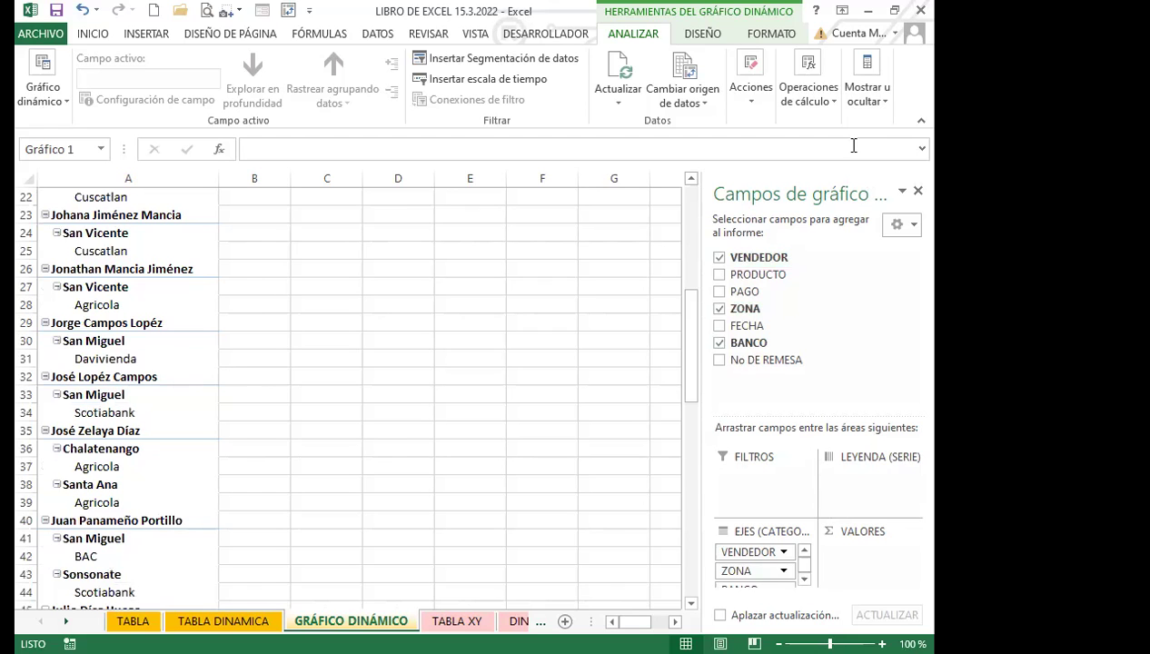
{"action": "scroll", "coordinate": [742, 556], "scroll_direction": "down", "scroll_amount": 2}
{"action": "left_click_drag", "start_coordinate": [752, 570], "coordinate": [761, 481]}
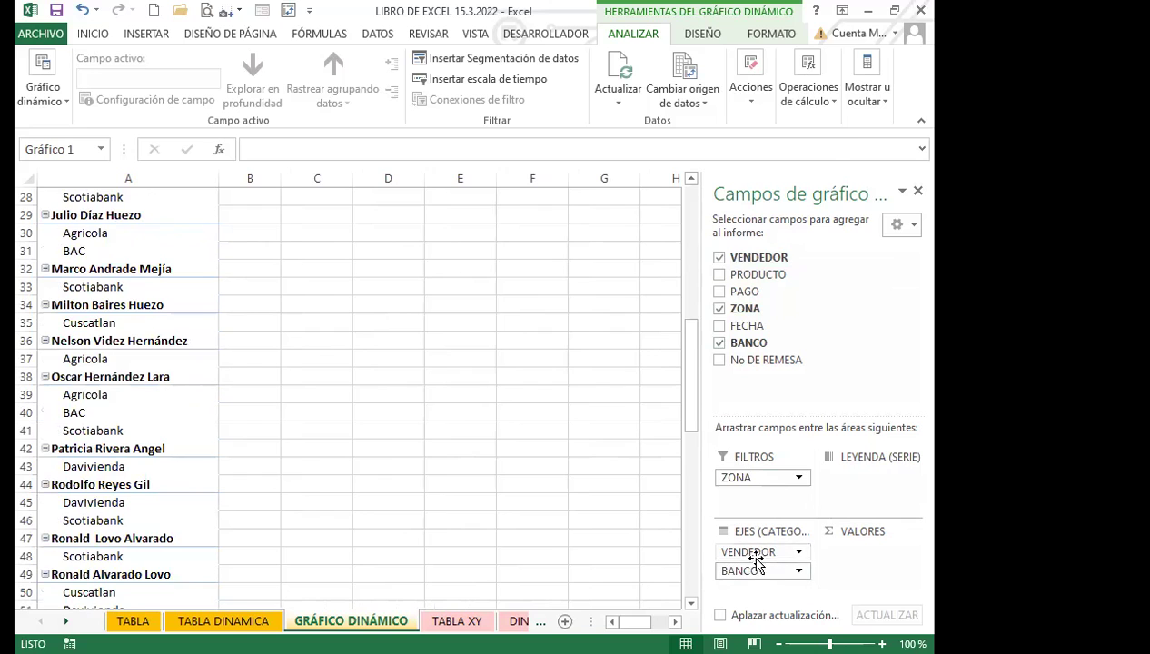
{"action": "left_click_drag", "start_coordinate": [765, 555], "coordinate": [870, 480]}
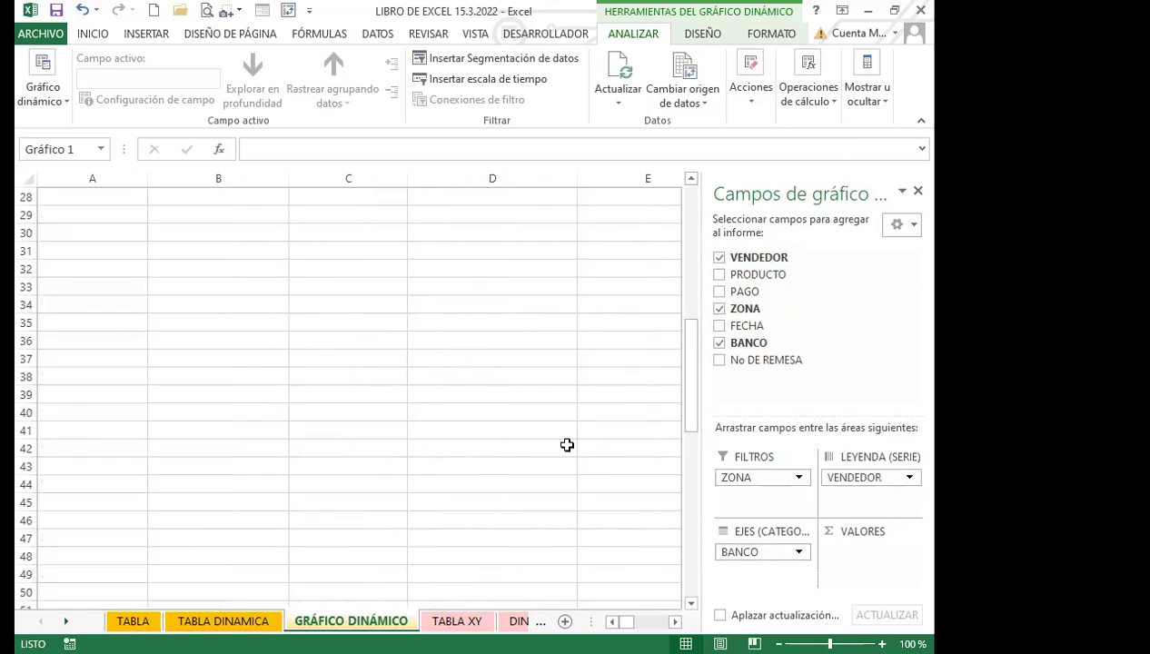
{"action": "scroll", "coordinate": [562, 389], "scroll_direction": "up", "scroll_amount": 2}
{"action": "scroll", "coordinate": [817, 495], "scroll_direction": "down", "scroll_amount": 1}
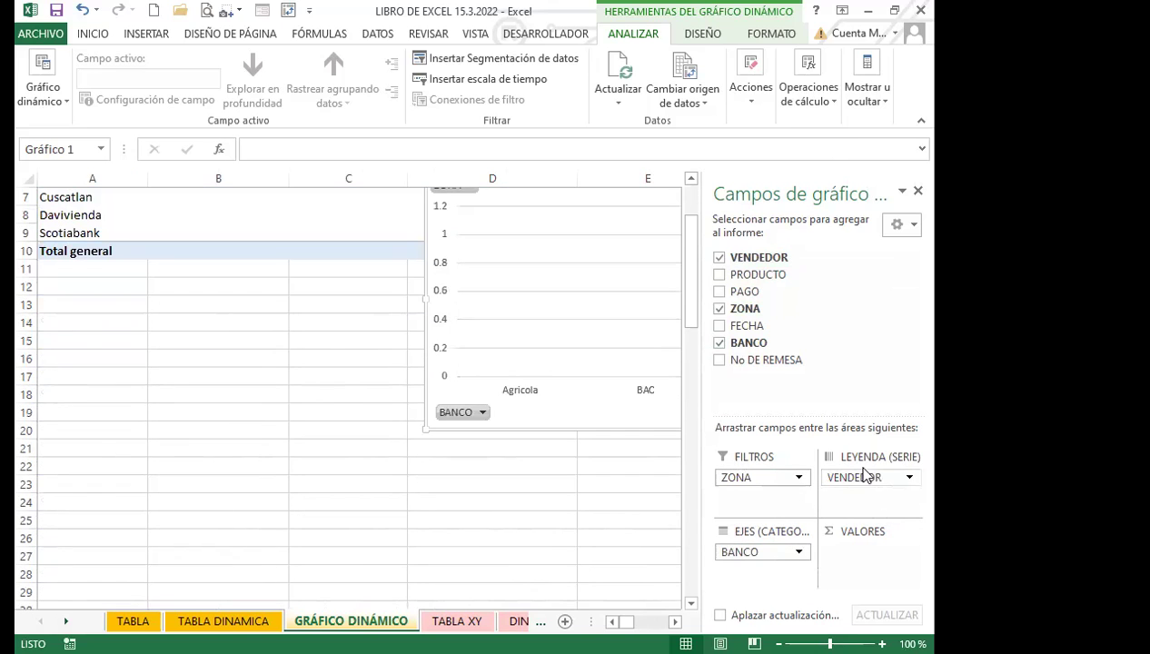
{"action": "mouse_move", "coordinate": [856, 480]}
{"action": "left_mouse_down"}
{"action": "mouse_move", "coordinate": [770, 569]}
{"action": "mouse_move", "coordinate": [752, 556]}
{"action": "mouse_move", "coordinate": [860, 509]}
{"action": "mouse_move", "coordinate": [868, 480]}
{"action": "left_mouse_up"}
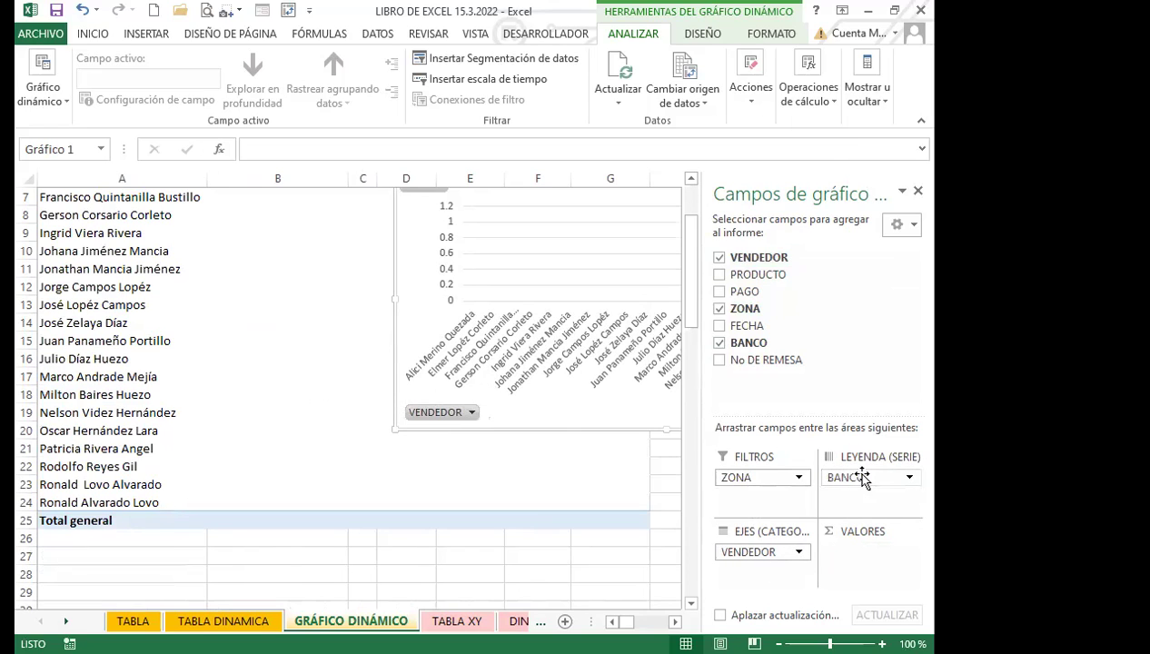
- Replace BANCO with PRODUCTO as the pivot chart's legend series, with VENDEDOR as the axis category
{"action": "left_click", "coordinate": [719, 274]}
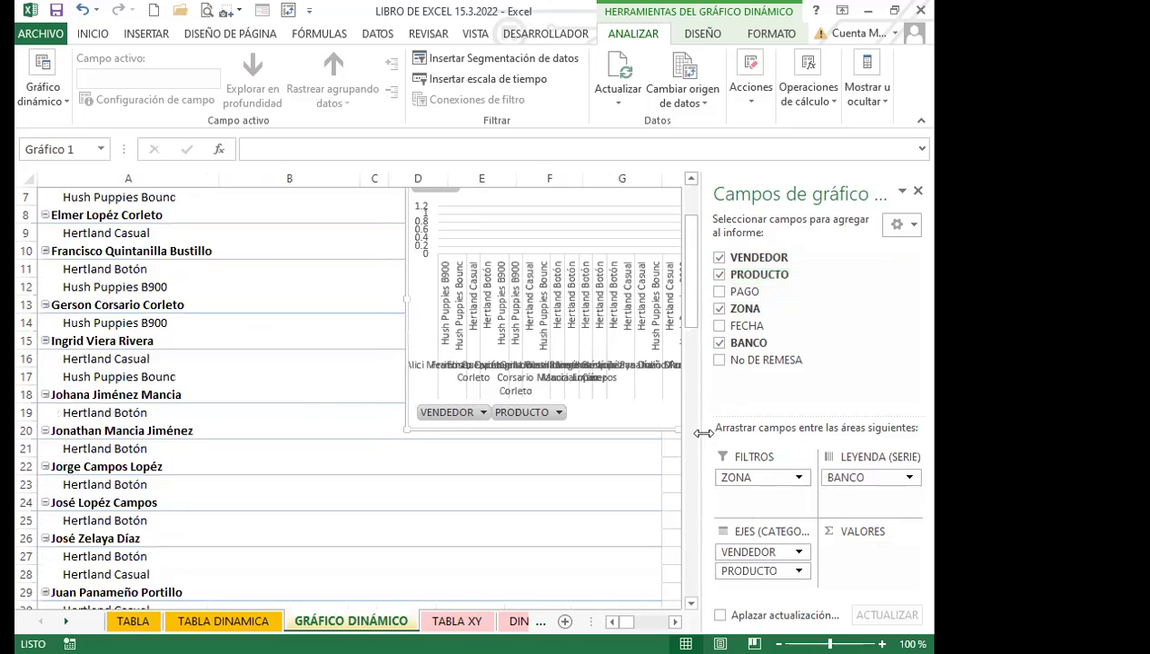
{"action": "left_click_drag", "start_coordinate": [854, 504], "coordinate": [872, 397]}
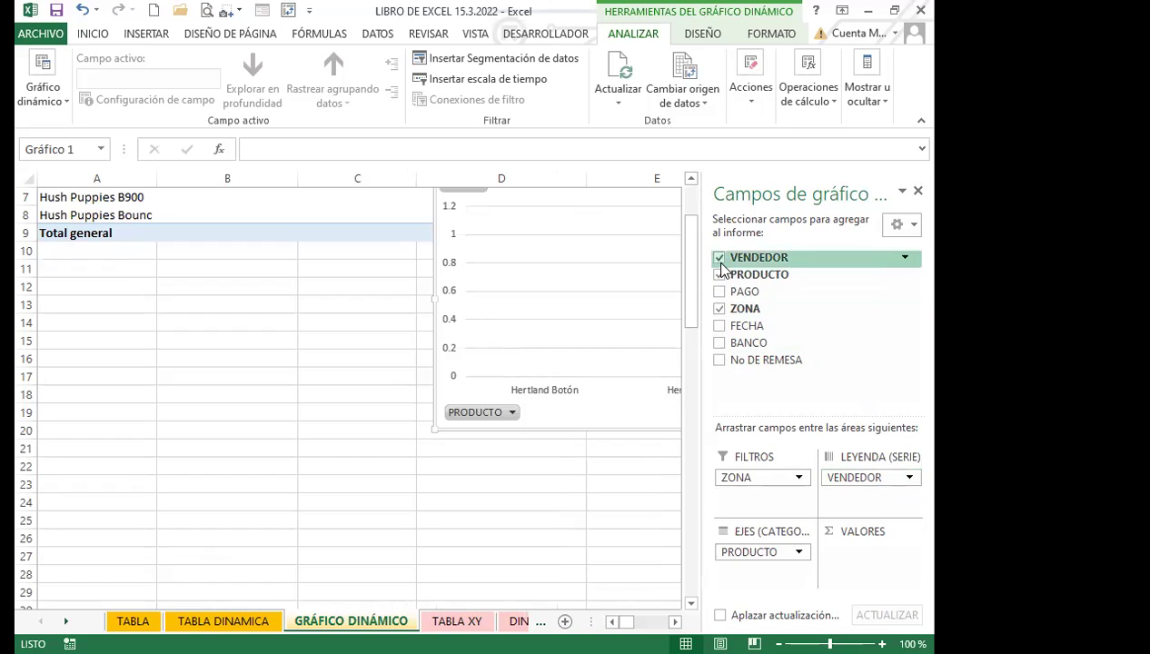
{"action": "left_click_drag", "start_coordinate": [854, 476], "coordinate": [865, 499]}
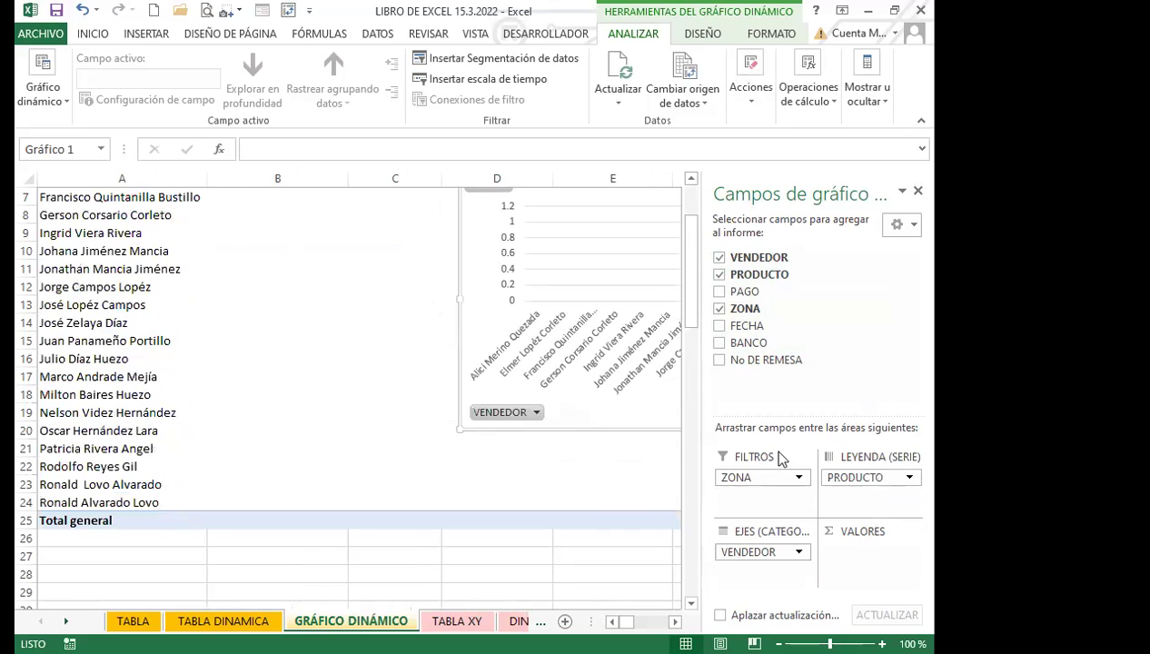
- Add the PAGO field as the pivot chart's summed value and move the chart below the Total general row, starting at about row 28
{"action": "left_click", "coordinate": [719, 292]}
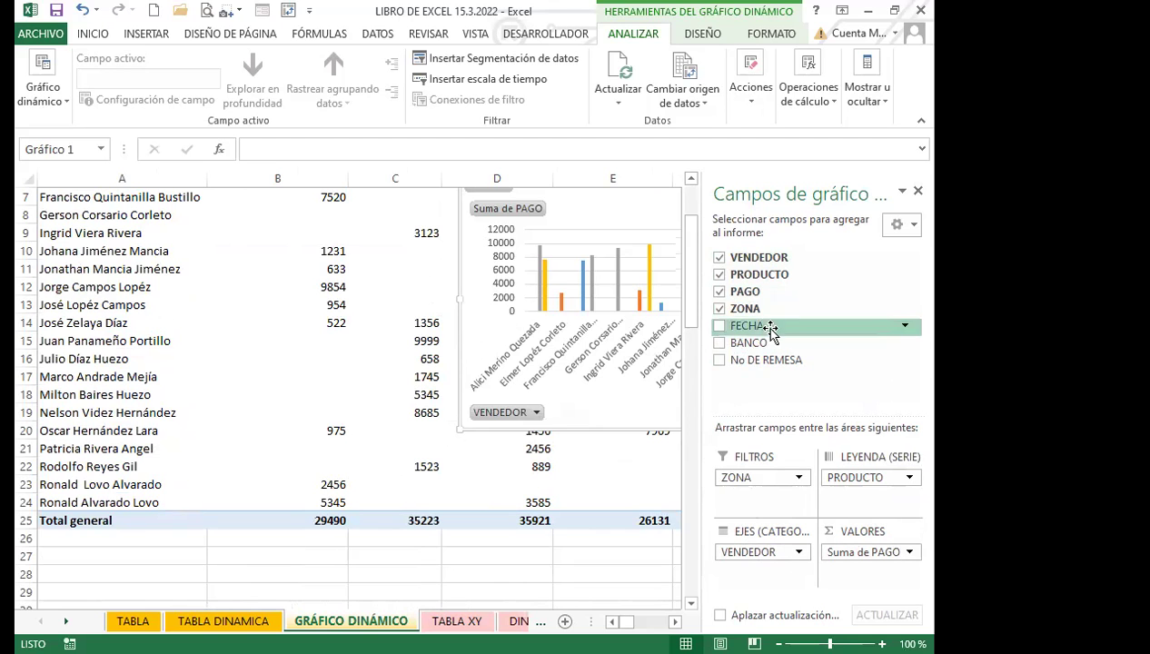
{"action": "left_click", "coordinate": [409, 444]}
{"action": "left_click_drag", "start_coordinate": [606, 227], "coordinate": [432, 415]}
{"action": "scroll", "coordinate": [432, 415], "scroll_direction": "down", "scroll_amount": 2}
{"action": "left_click_drag", "start_coordinate": [513, 308], "coordinate": [431, 454]}
{"action": "scroll", "coordinate": [431, 454], "scroll_direction": "down", "scroll_amount": 4}
{"action": "left_click_drag", "start_coordinate": [506, 361], "coordinate": [390, 279]}
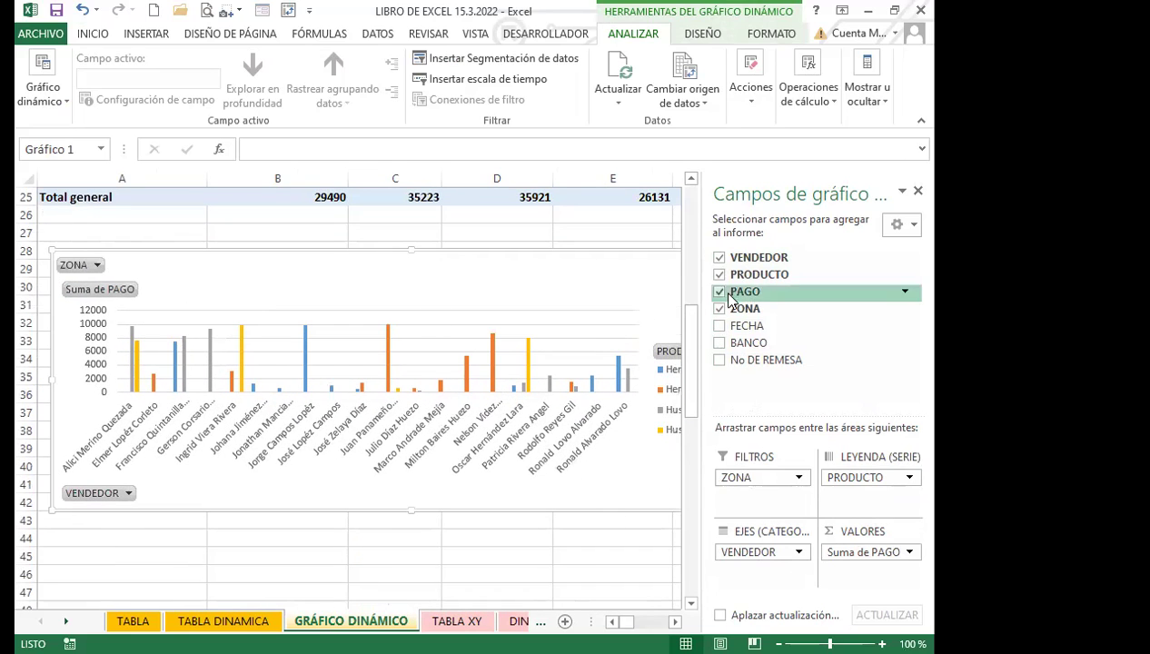
- Hide the field list to stretch the pivot chart down to about row 46, and show the field list again
{"action": "left_click", "coordinate": [917, 190]}
{"action": "mouse_move", "coordinate": [768, 508]}
{"action": "left_mouse_down"}
{"action": "mouse_move", "coordinate": [773, 487]}
{"action": "mouse_move", "coordinate": [548, 514]}
{"action": "mouse_move", "coordinate": [550, 562]}
{"action": "mouse_move", "coordinate": [758, 578]}
{"action": "left_mouse_up"}
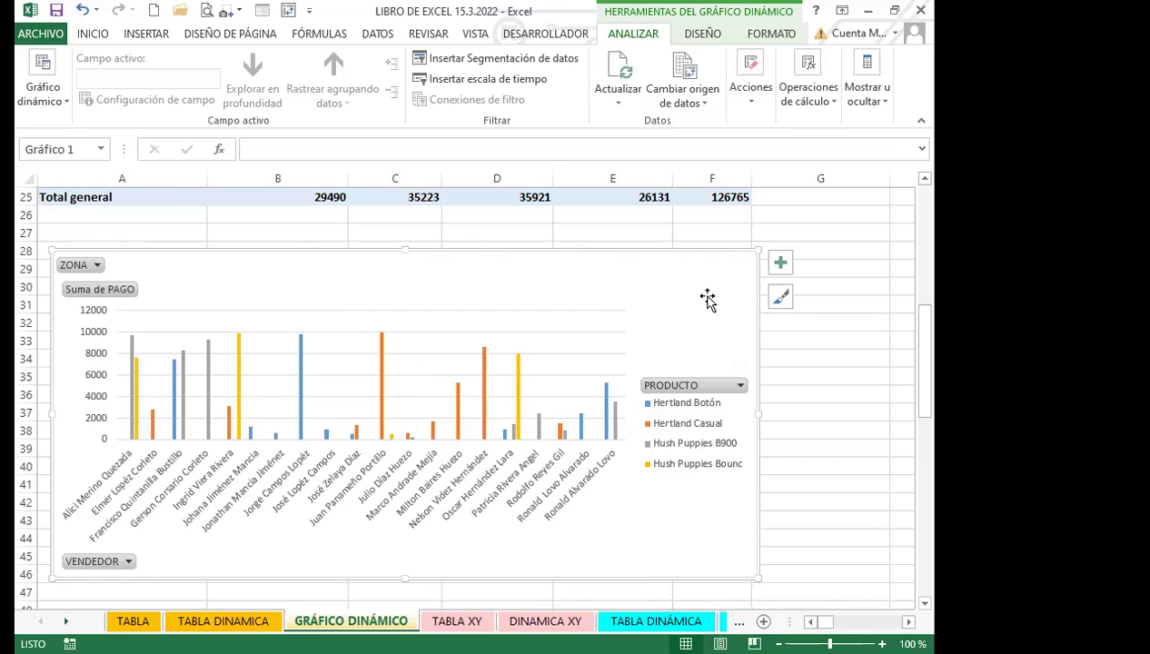
{"action": "left_click", "coordinate": [878, 105]}
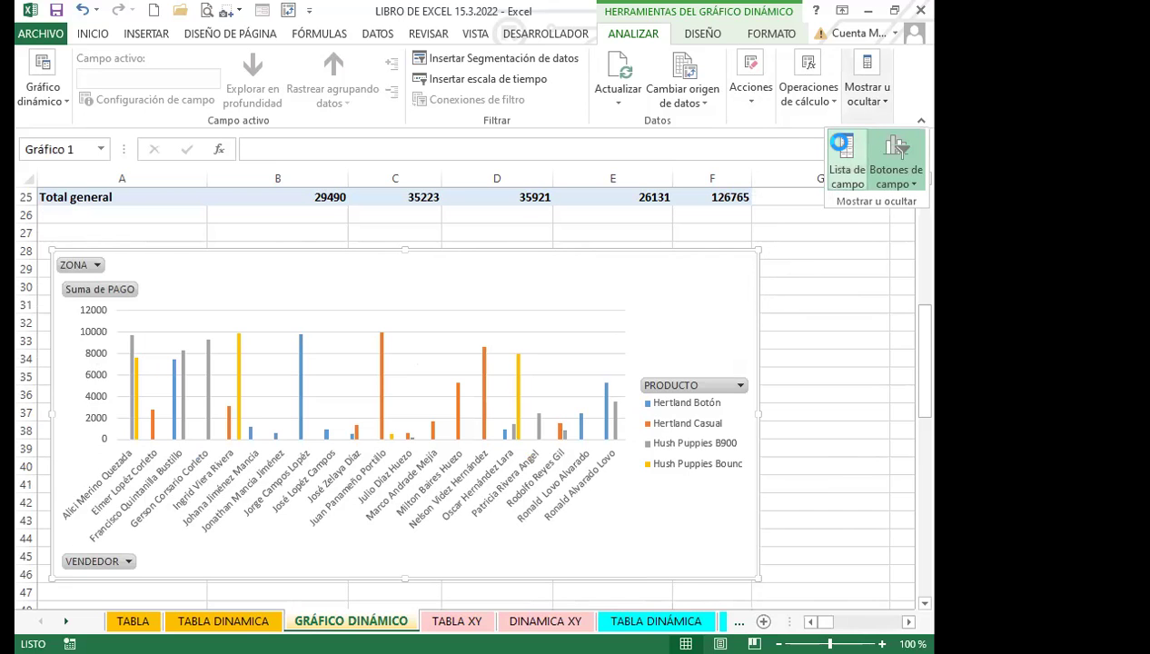
{"action": "left_click", "coordinate": [842, 162]}
- Examine the pivot table above the chart and compare its VENDEDOR, PRODUCTO and PAGO layout with the chart
{"action": "scroll", "coordinate": [497, 316], "scroll_direction": "up", "scroll_amount": 8}
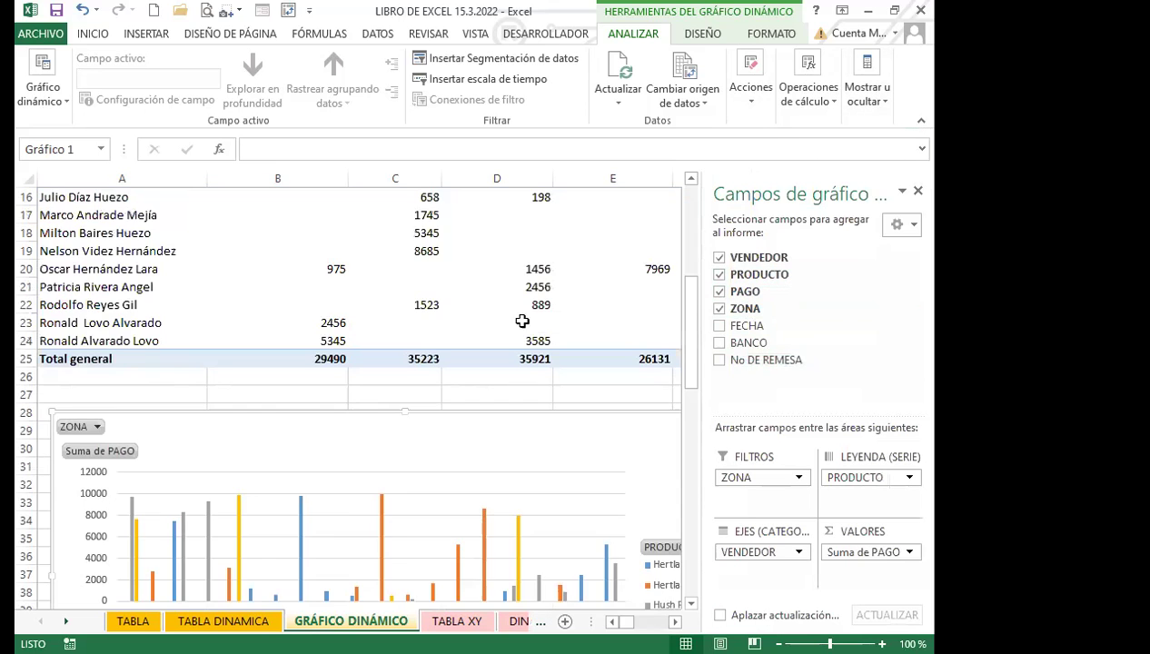
{"action": "left_click", "coordinate": [497, 317]}
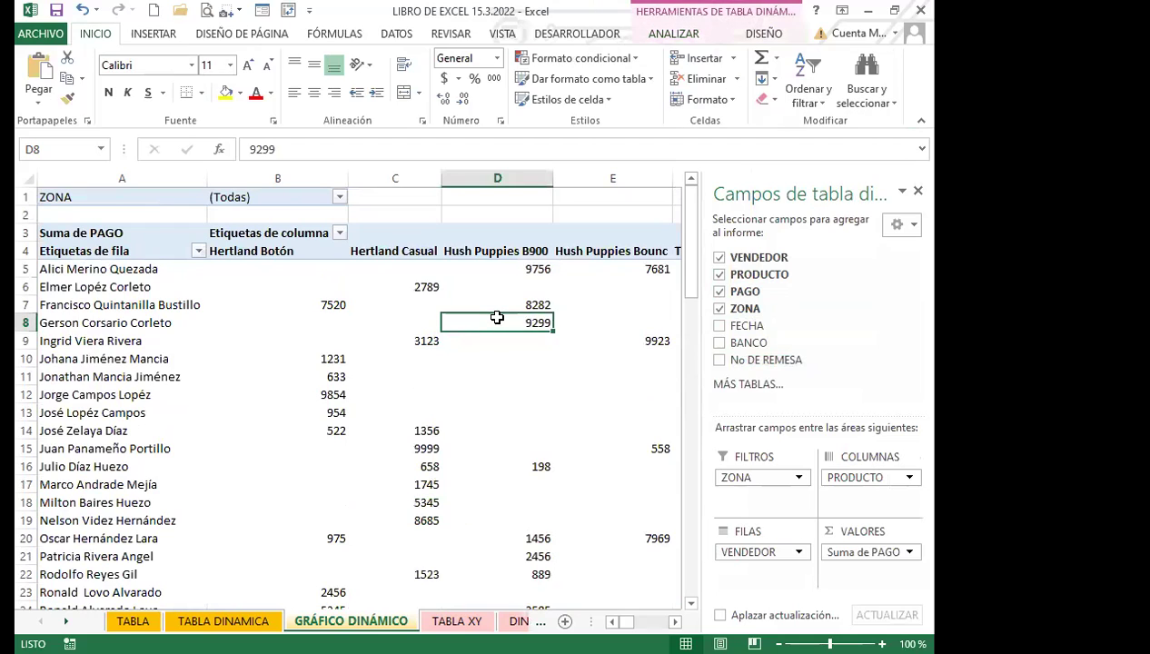
{"action": "mouse_move", "coordinate": [497, 317]}
{"action": "scroll", "coordinate": [500, 440], "scroll_direction": "down", "scroll_amount": 2}
{"action": "scroll", "coordinate": [500, 445], "scroll_direction": "down", "scroll_amount": 2}
{"action": "scroll", "coordinate": [490, 445], "scroll_direction": "up", "scroll_amount": 3}
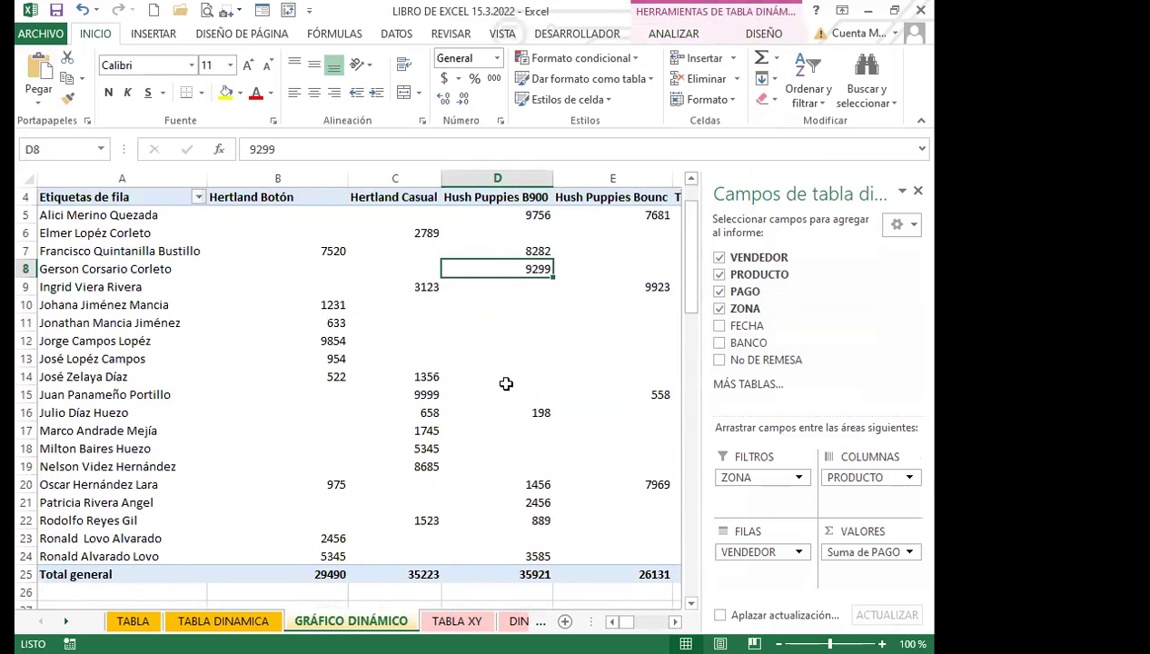
{"action": "scroll", "coordinate": [481, 449], "scroll_direction": "down", "scroll_amount": 9}
{"action": "scroll", "coordinate": [493, 367], "scroll_direction": "up", "scroll_amount": 2}
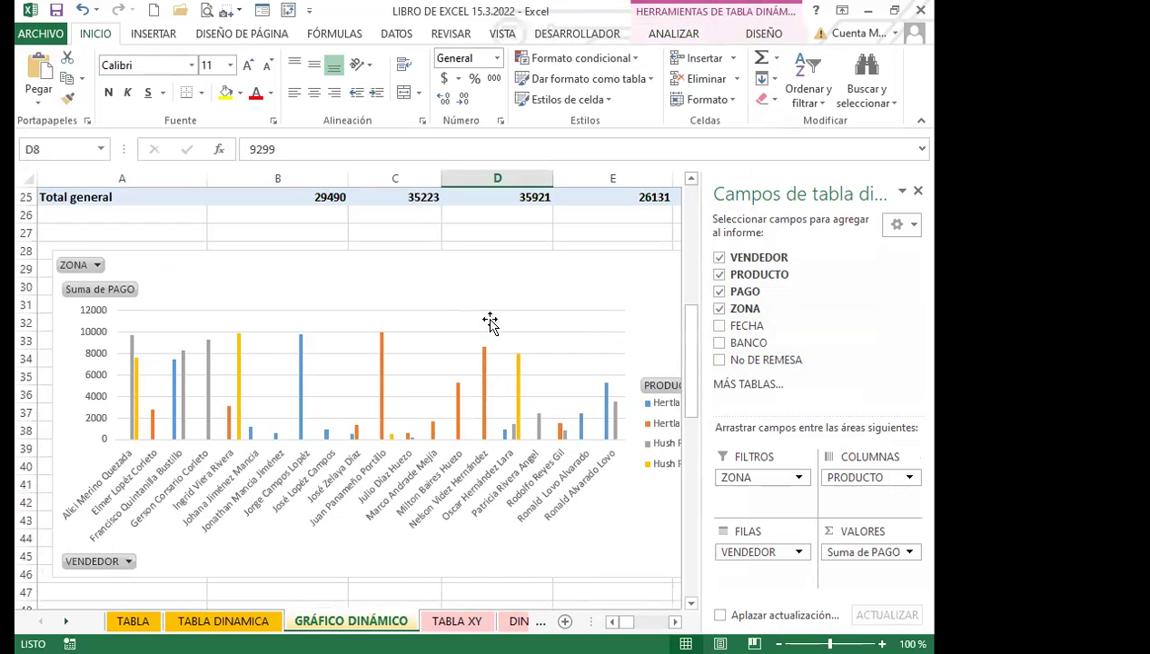
{"action": "left_click", "coordinate": [495, 291]}
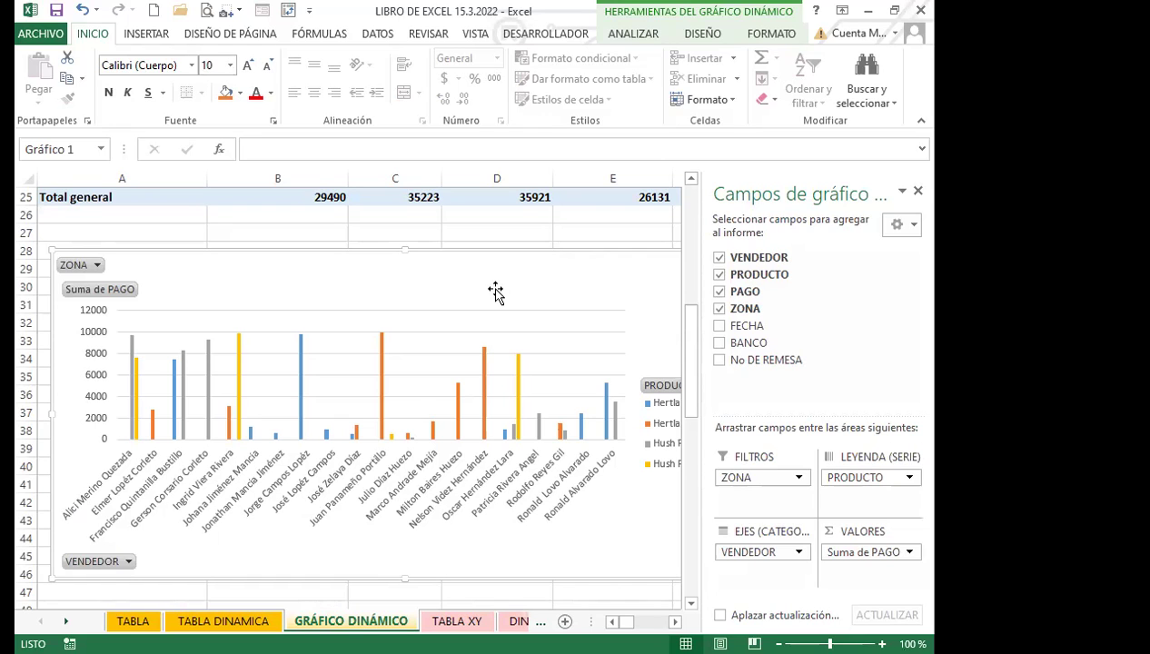
- Check the pivot chart insertion command from cell B27 and review the chart together with its pivot table
{"action": "left_click", "coordinate": [145, 34]}
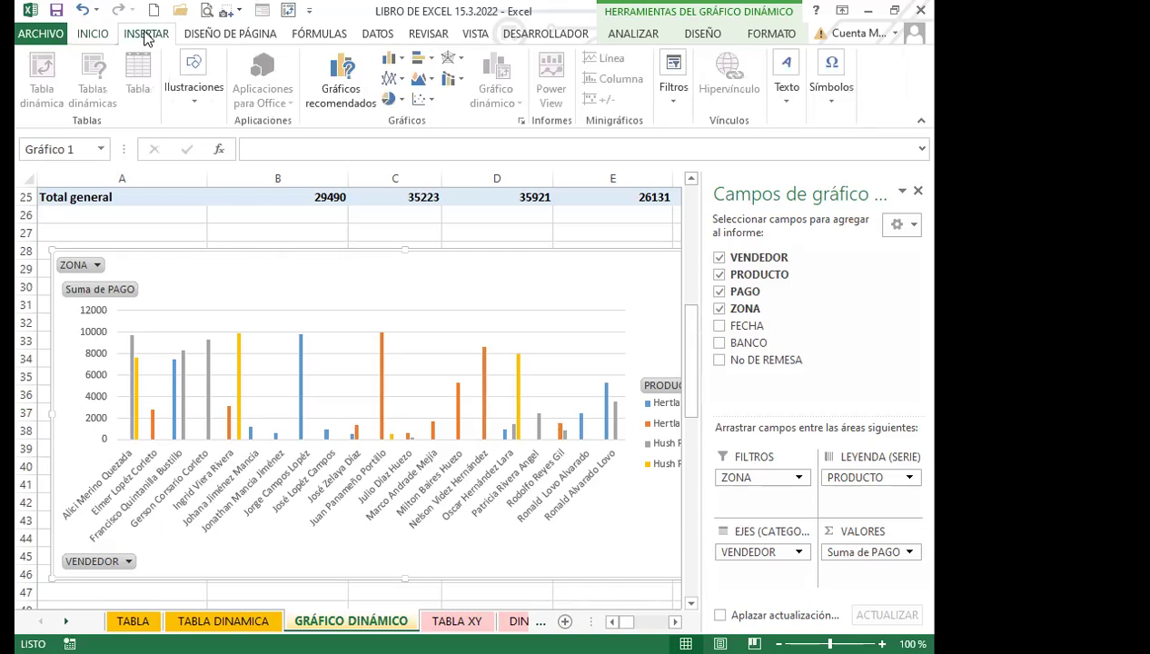
{"action": "left_click", "coordinate": [253, 233]}
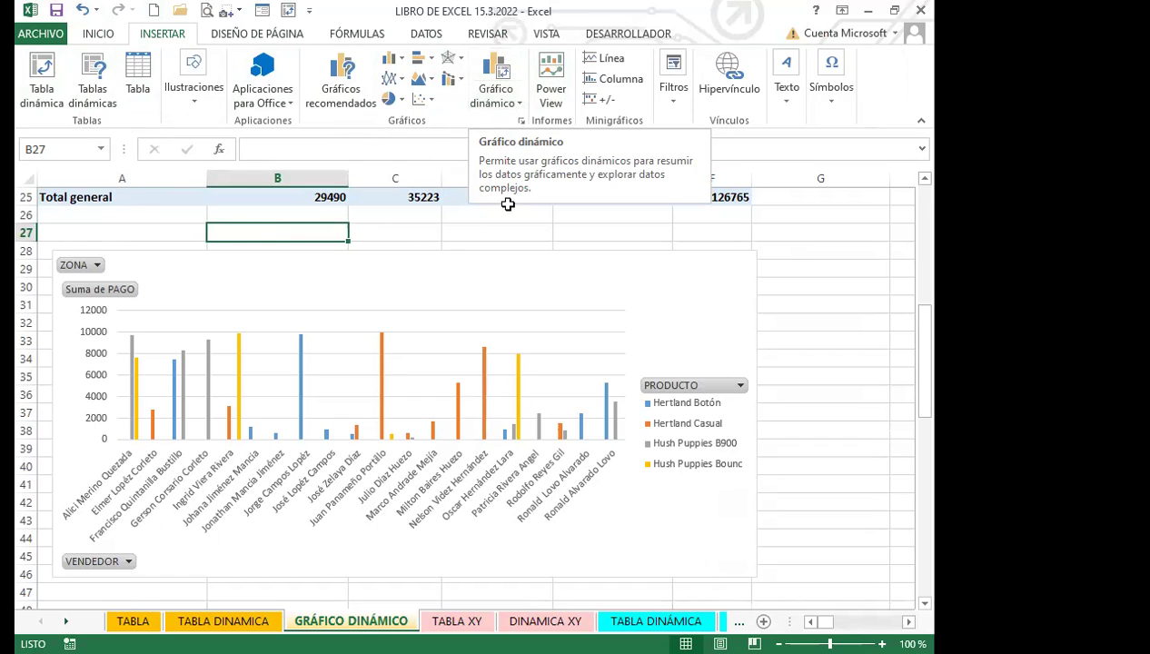
{"action": "left_click", "coordinate": [452, 283]}
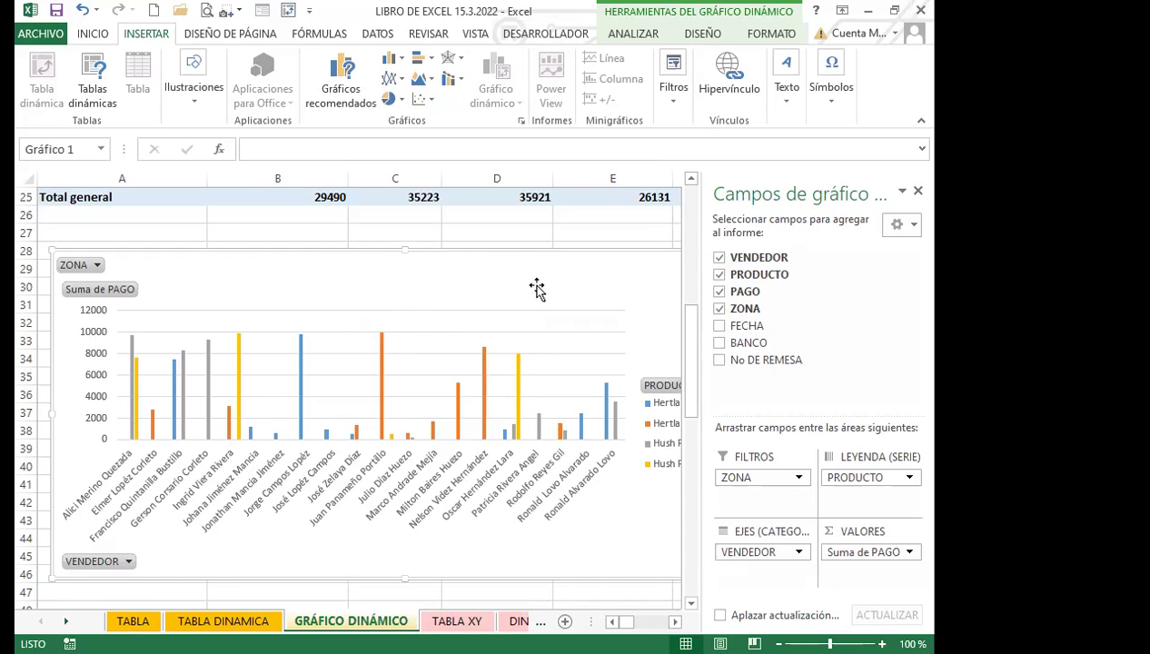
{"action": "scroll", "coordinate": [372, 320], "scroll_direction": "up", "scroll_amount": 8}
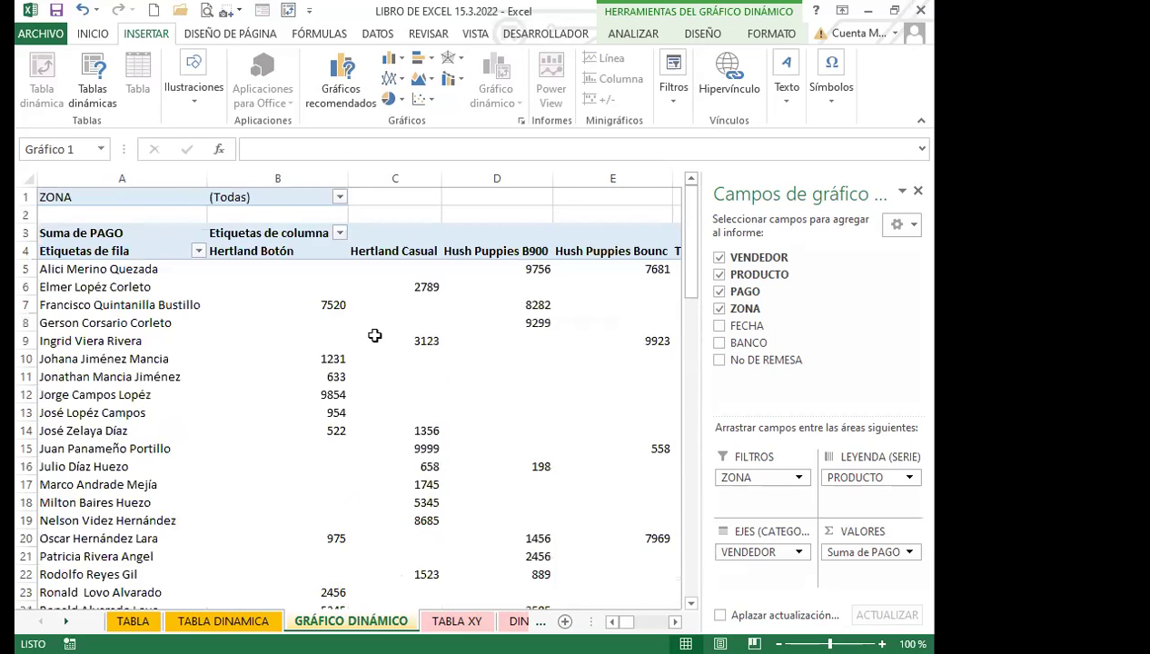
{"action": "scroll", "coordinate": [380, 358], "scroll_direction": "down", "scroll_amount": 4}
{"action": "scroll", "coordinate": [362, 391], "scroll_direction": "down", "scroll_amount": 3}
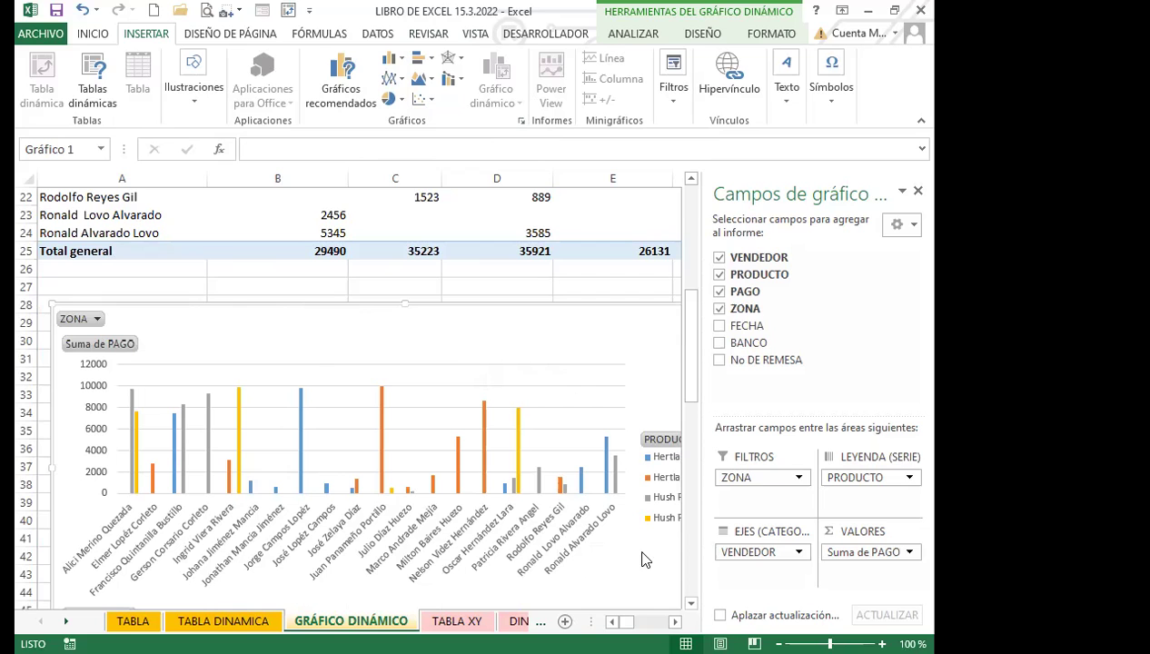
- Review the pivot chart creation settings for the sales data on the TABLA sheet and dismiss them without creating a chart
{"action": "key", "text": "ctrl+Page_Up"}
{"action": "key", "text": "ctrl+Page_Up"}
{"action": "left_click", "coordinate": [326, 393]}
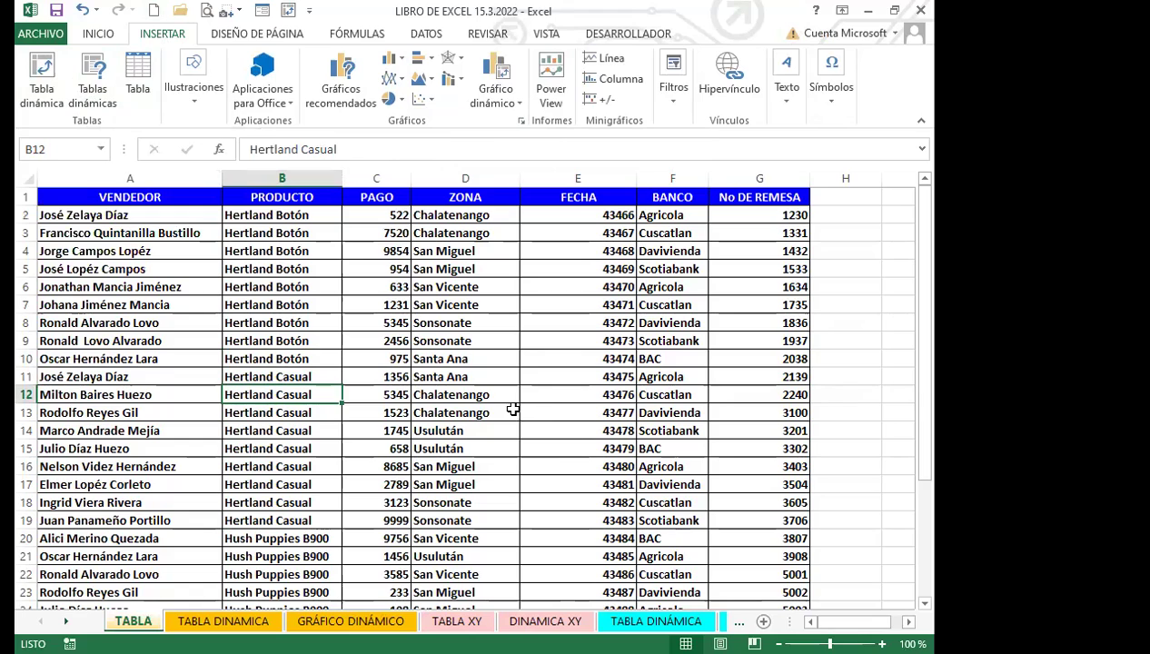
{"action": "left_click", "coordinate": [480, 411]}
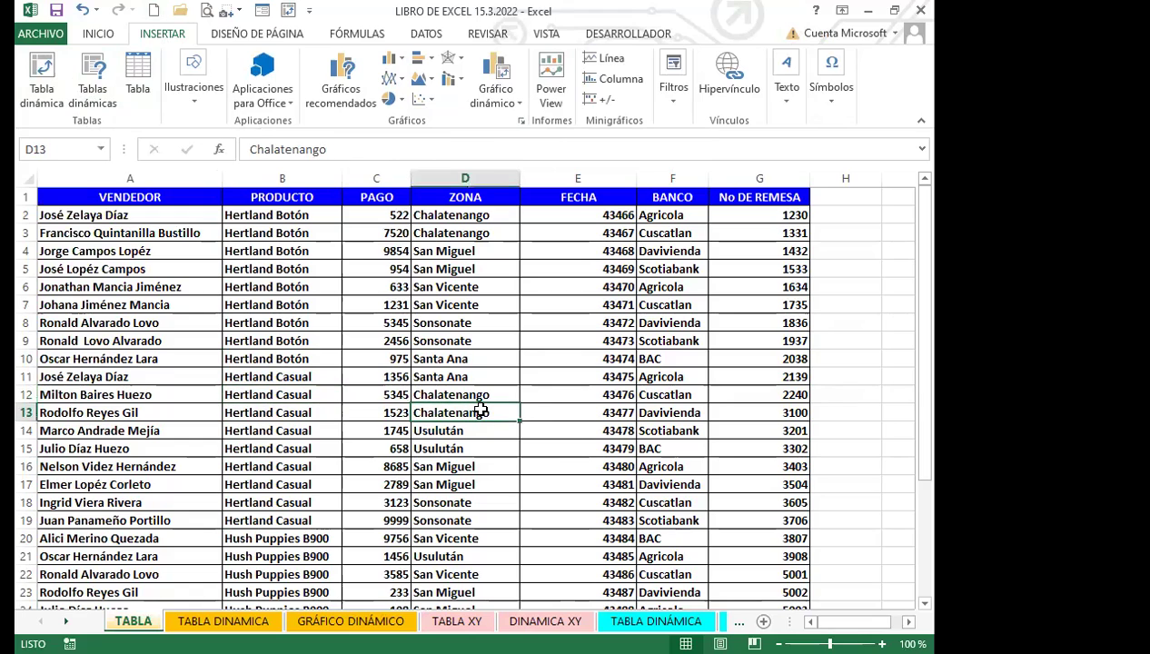
{"action": "left_click", "coordinate": [247, 358]}
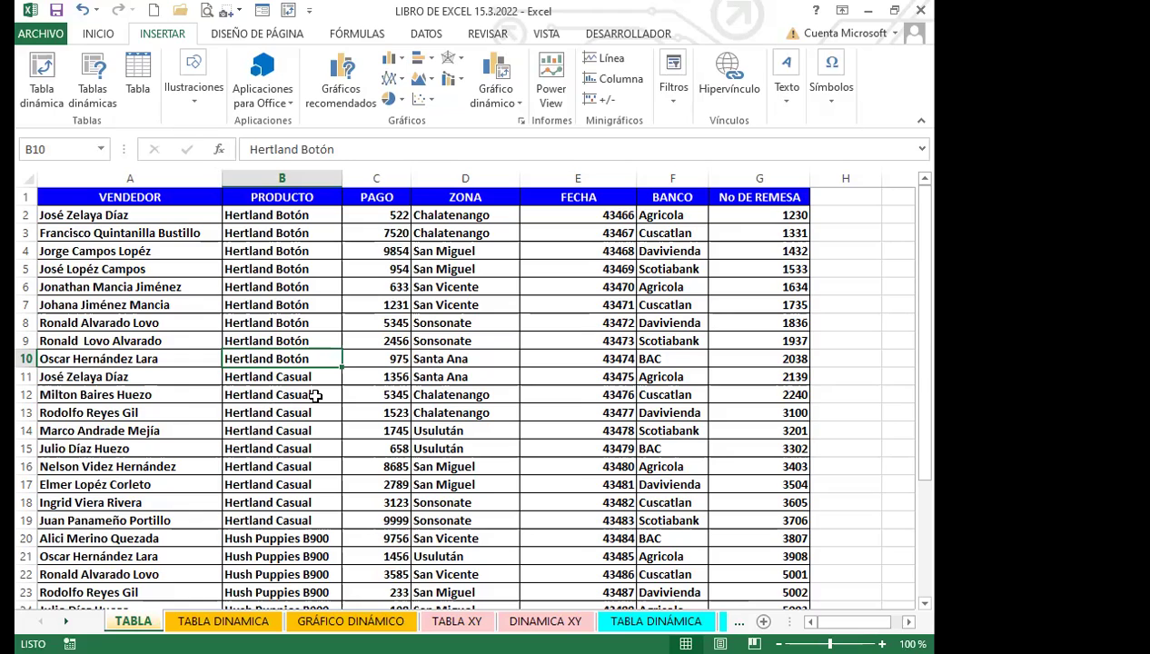
{"action": "left_click", "coordinate": [504, 75]}
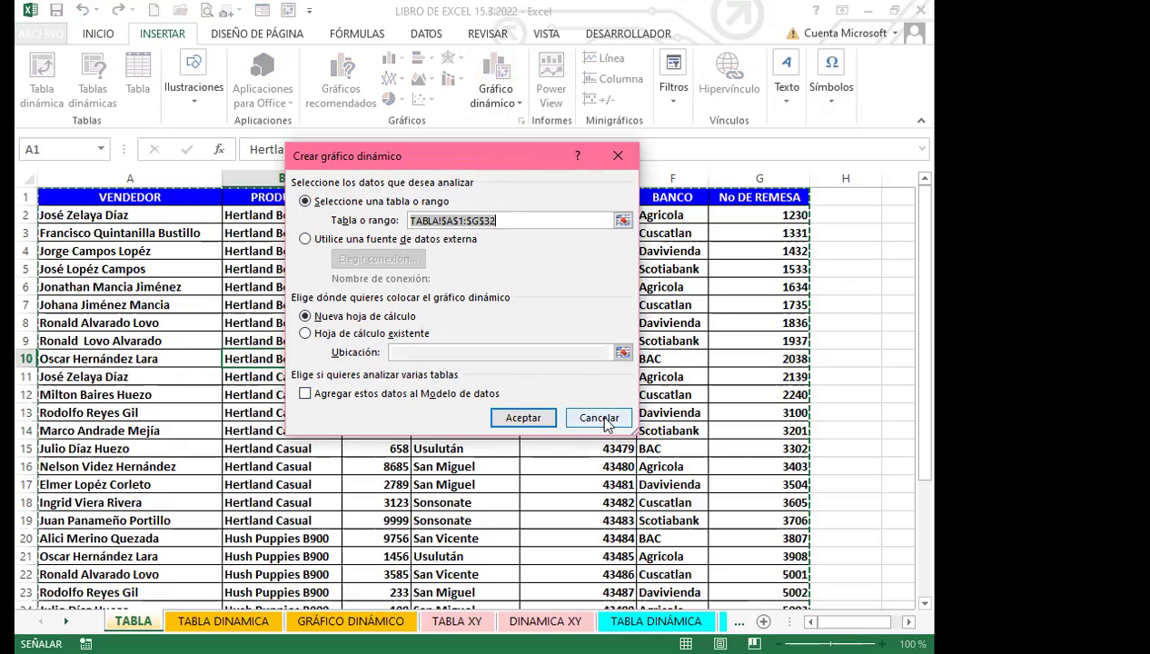
{"action": "left_click", "coordinate": [598, 418]}
- Compare the field areas of the chart with those of its pivot table on the GRÁFICO DINÁMICO sheet
{"action": "left_click", "coordinate": [332, 621]}
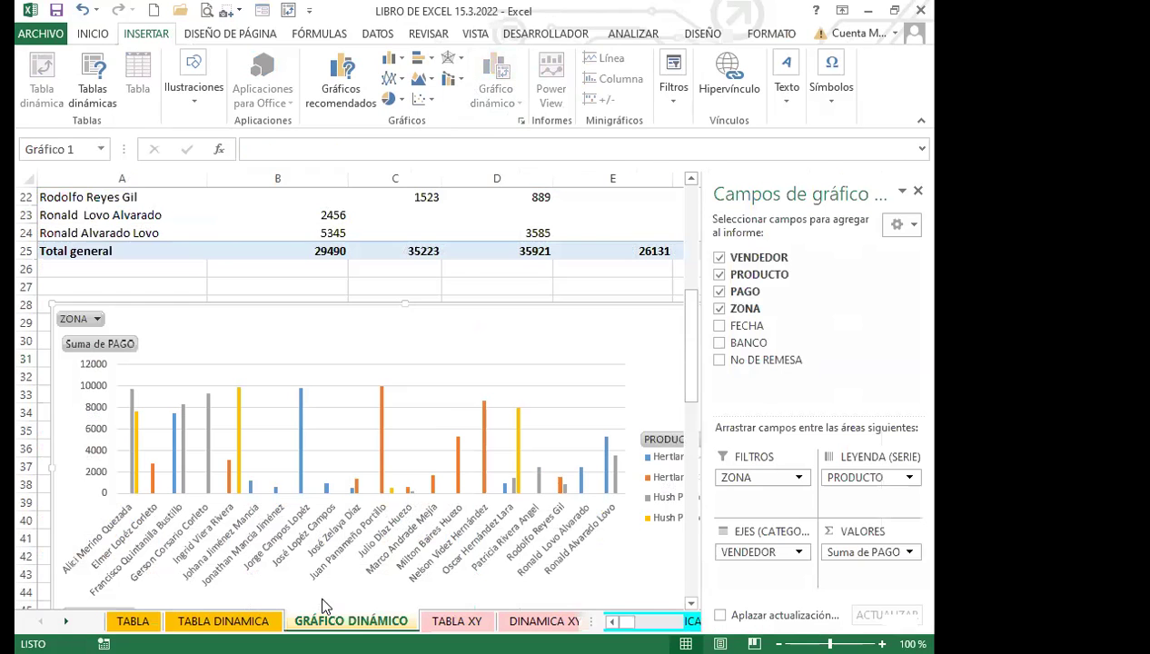
{"action": "left_click", "coordinate": [464, 423]}
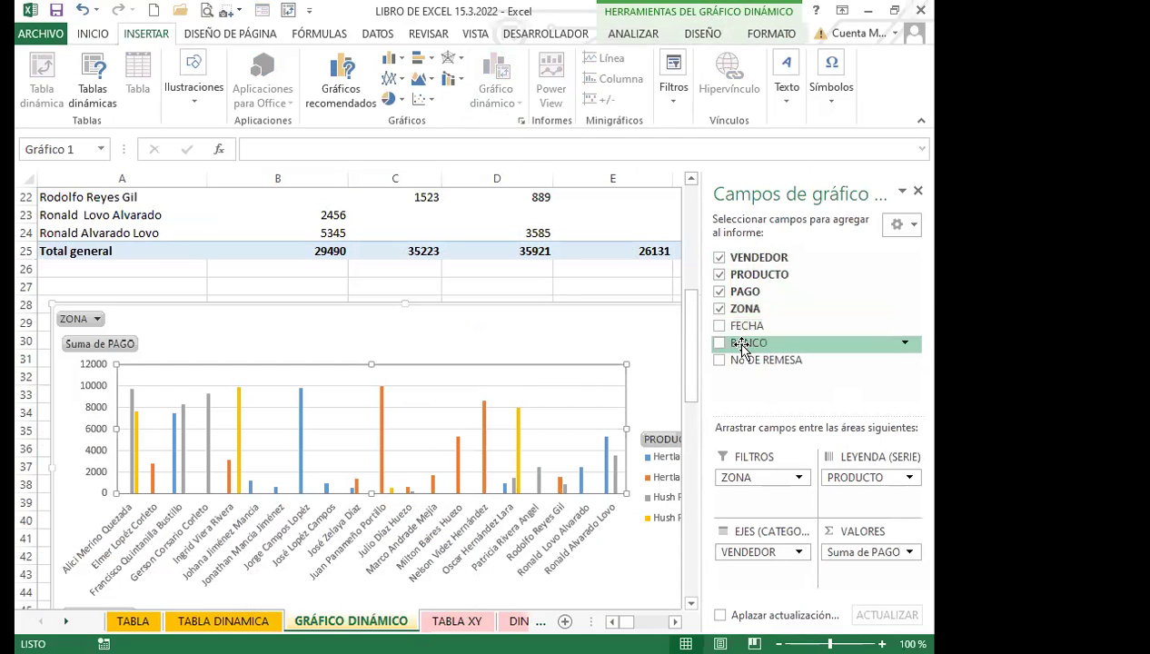
{"action": "left_click", "coordinate": [525, 336]}
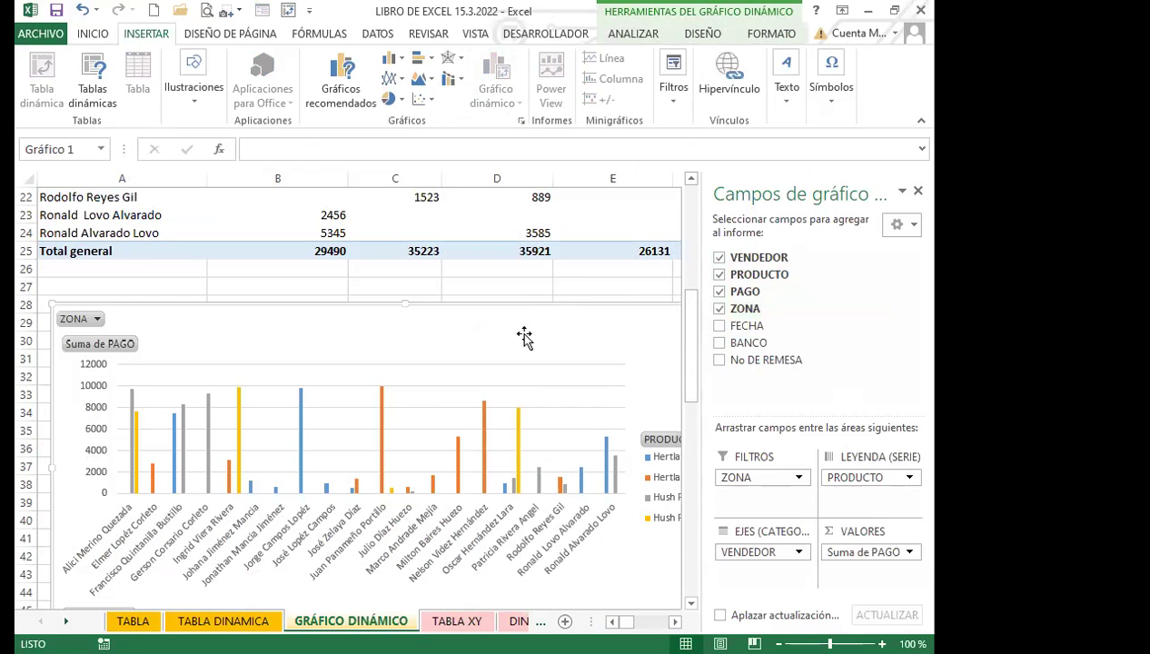
{"action": "scroll", "coordinate": [519, 328], "scroll_direction": "up", "scroll_amount": 7}
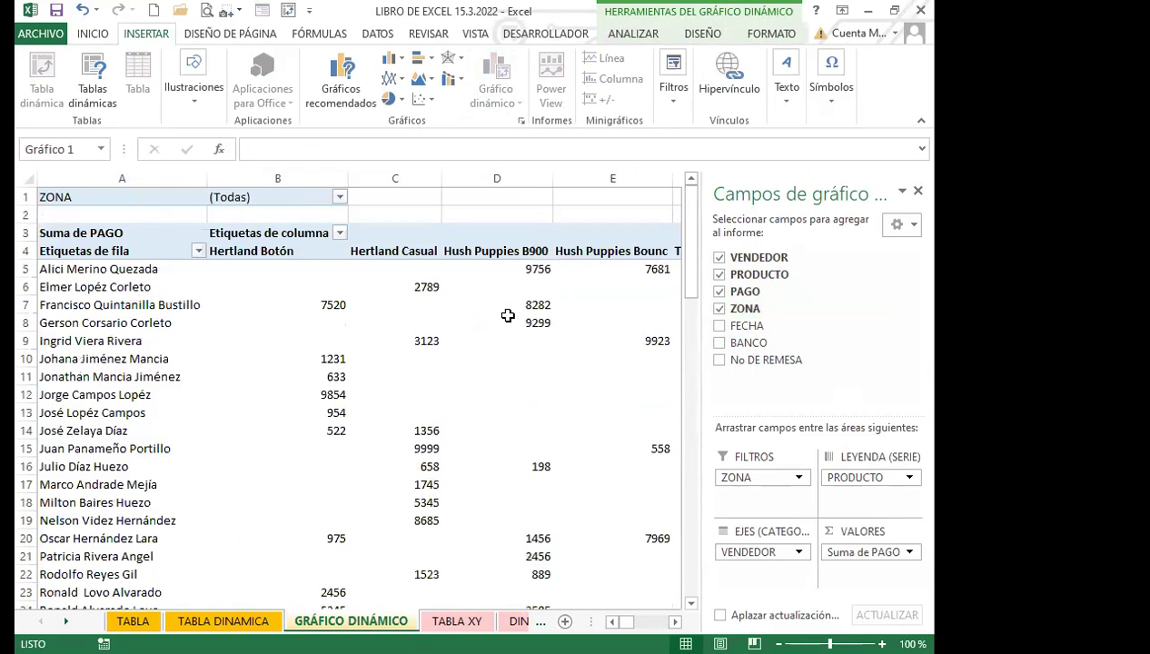
{"action": "left_click", "coordinate": [508, 326]}
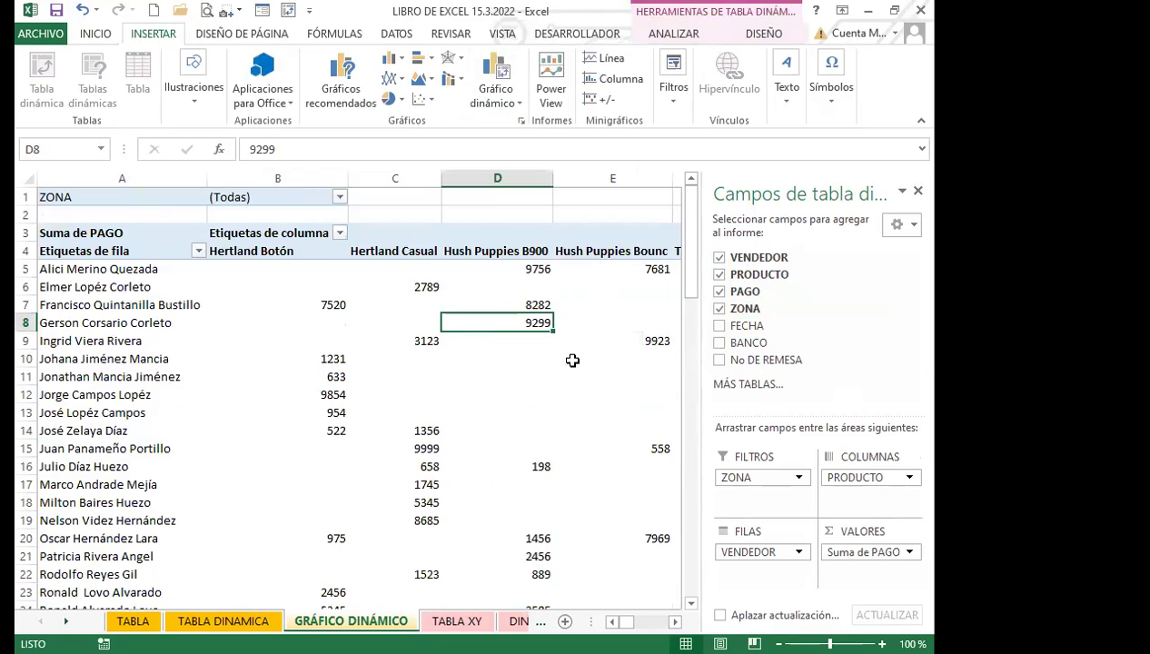
{"action": "scroll", "coordinate": [552, 413], "scroll_direction": "down", "scroll_amount": 7}
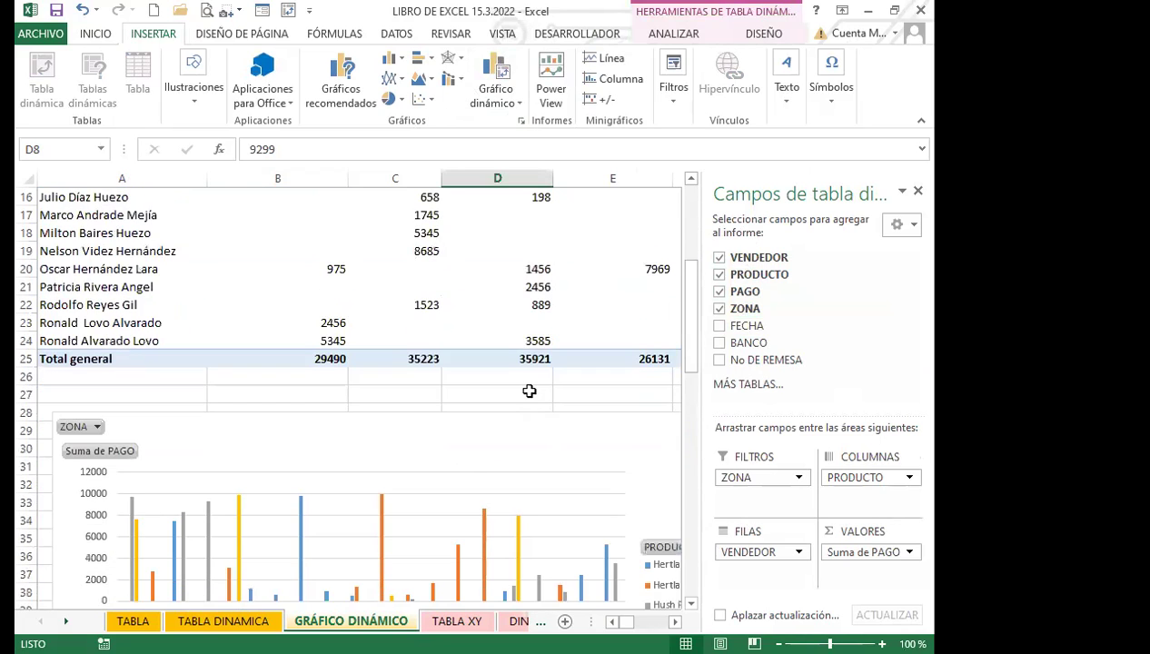
{"action": "left_click", "coordinate": [512, 341]}
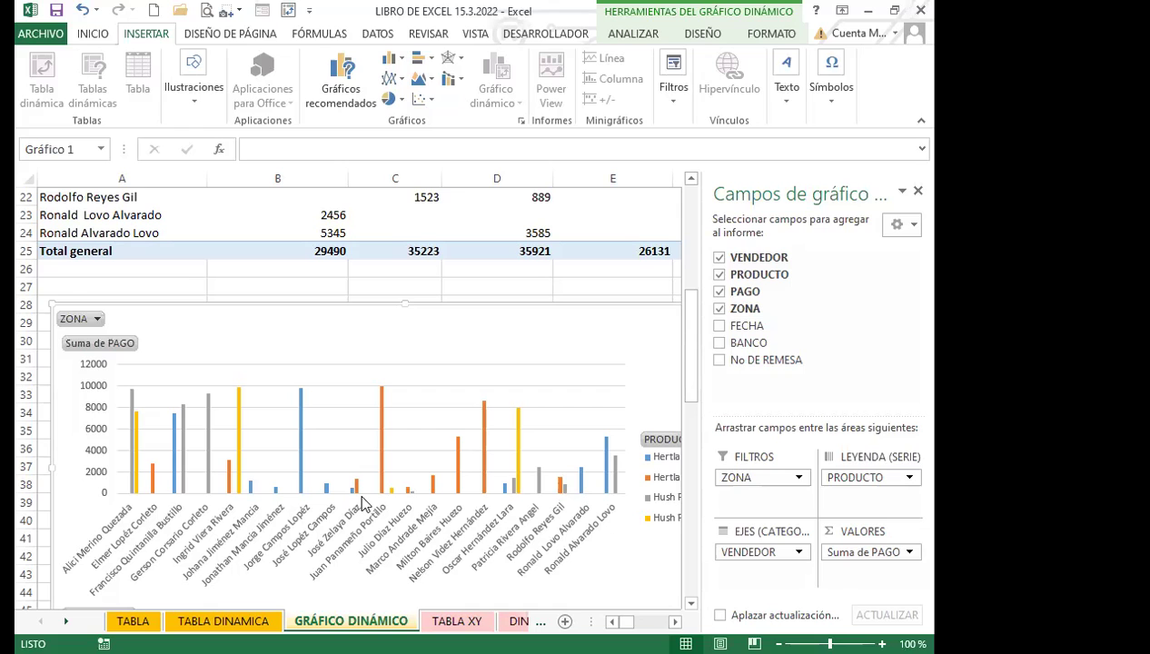
- Examine the pivot table of PAGO by FECHA and PRODUCTO on the TABLA DINAMICA sheet
{"action": "left_click", "coordinate": [241, 620]}
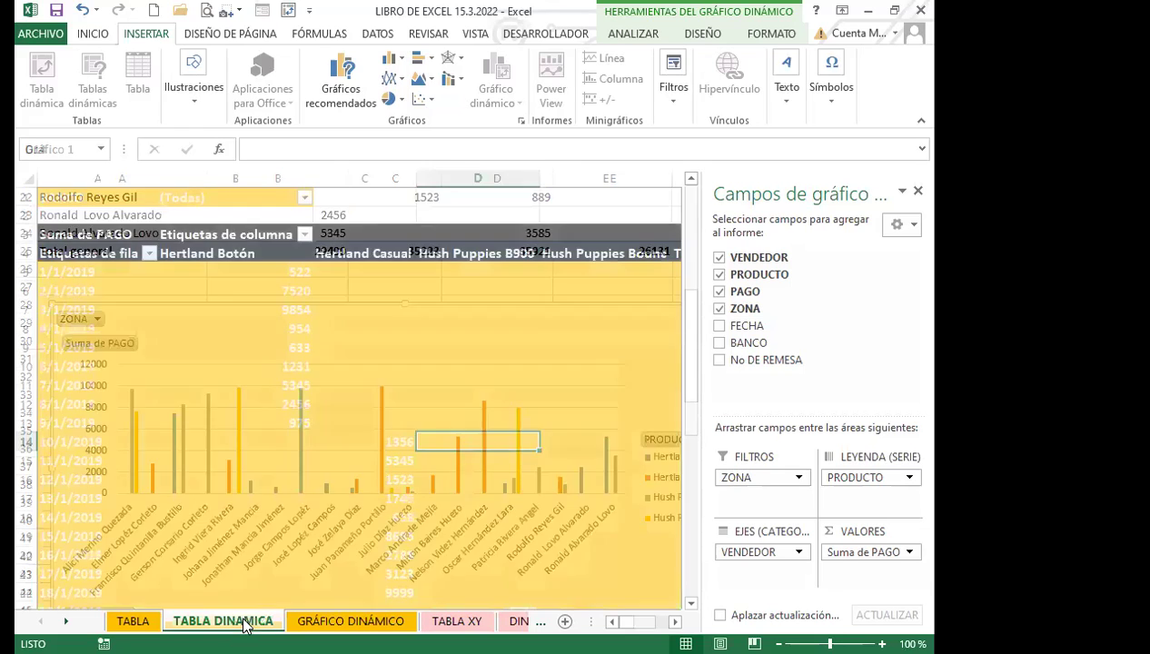
{"action": "left_click", "coordinate": [457, 388]}
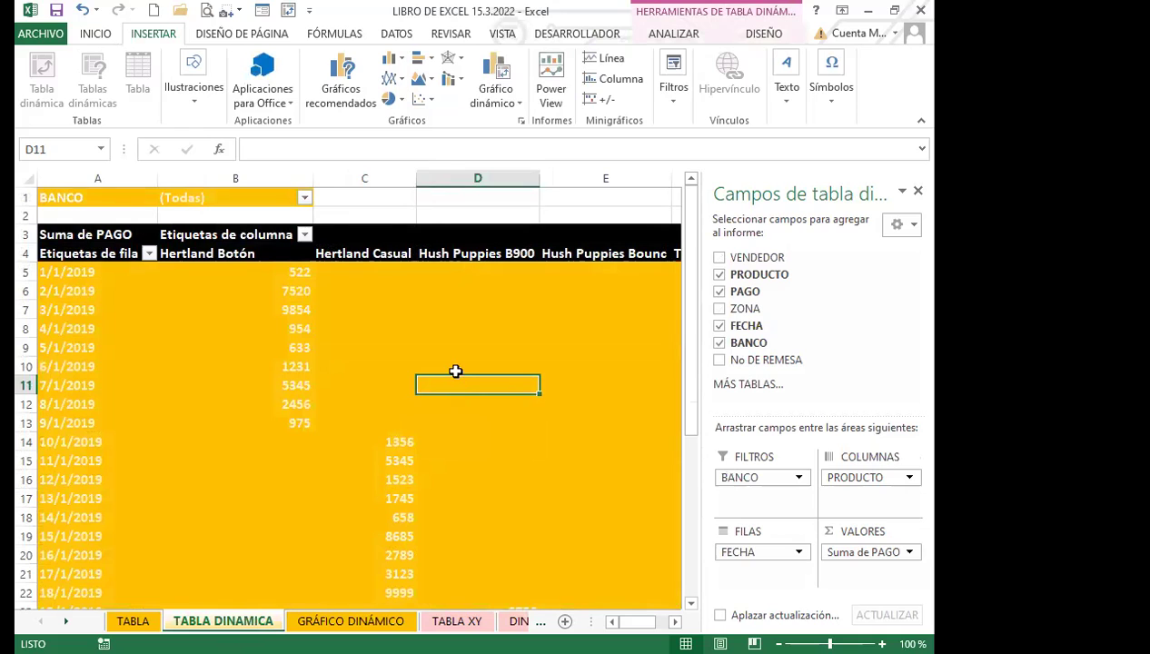
{"action": "left_click", "coordinate": [458, 369]}
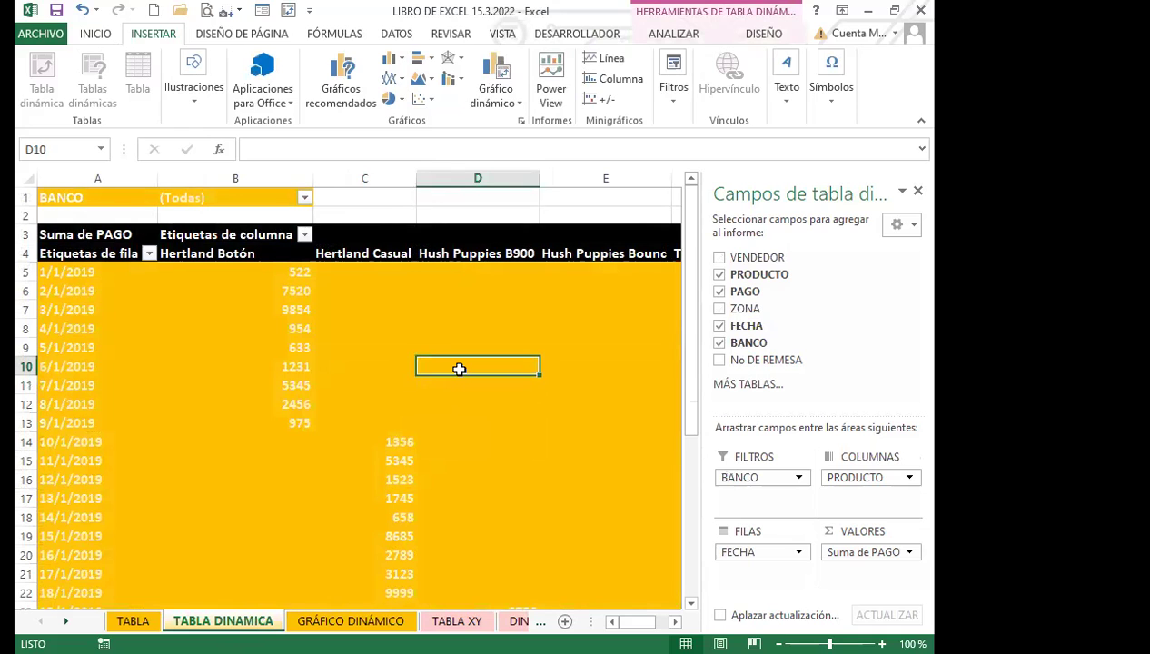
{"action": "left_click", "coordinate": [344, 379]}
{"action": "scroll", "coordinate": [360, 382], "scroll_direction": "down", "scroll_amount": 10}
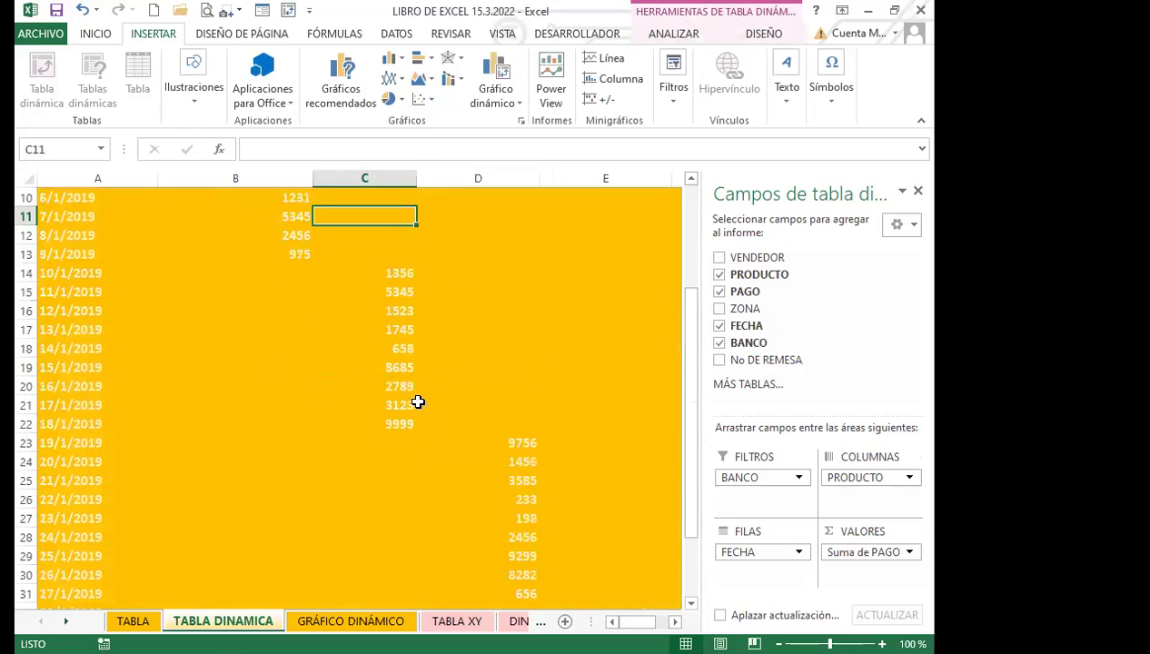
{"action": "scroll", "coordinate": [348, 403], "scroll_direction": "up", "scroll_amount": 10}
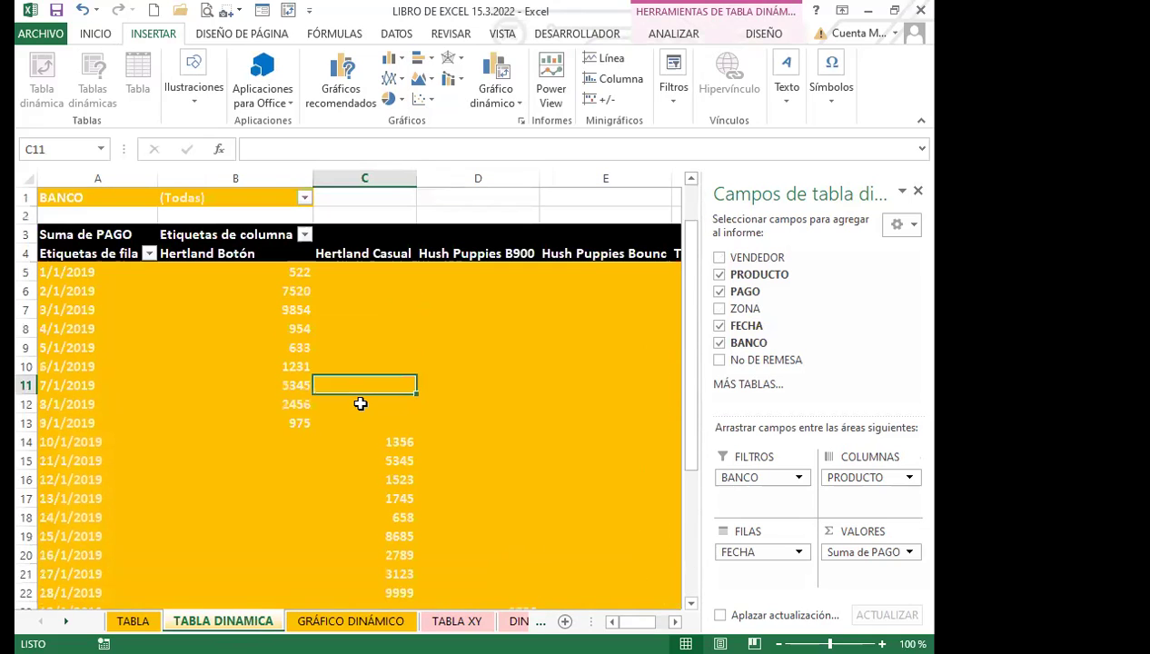
{"action": "left_click", "coordinate": [413, 348]}
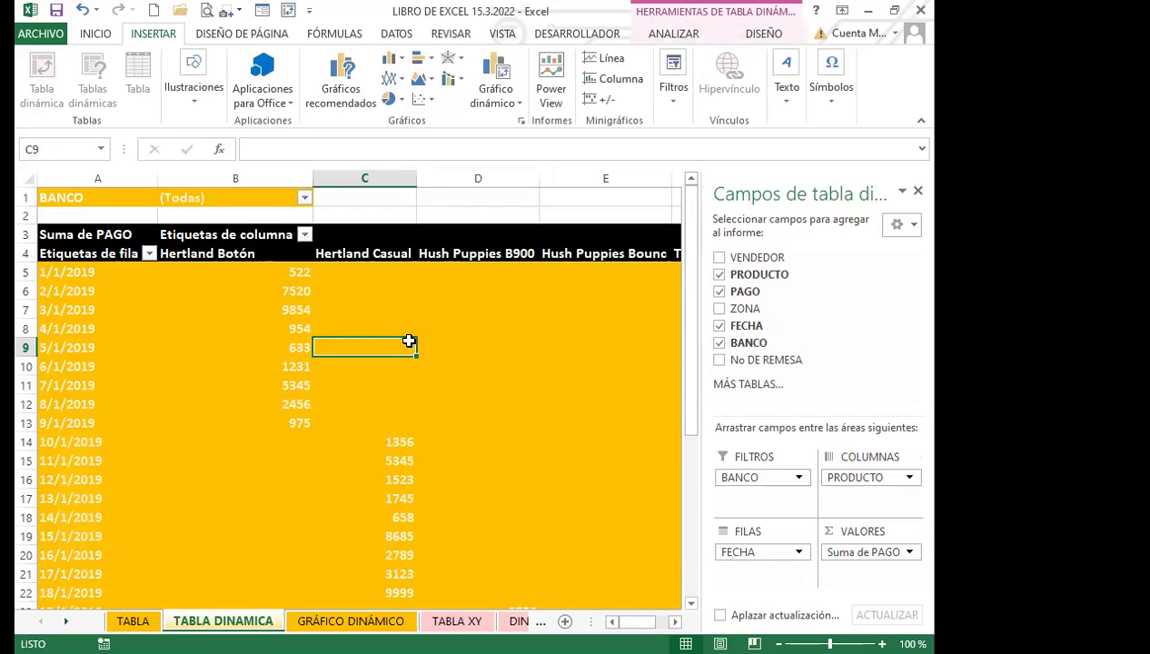
- Review the analysis and design tools available for the pivot table on the TABLA DINAMICA sheet
{"action": "left_click", "coordinate": [658, 35]}
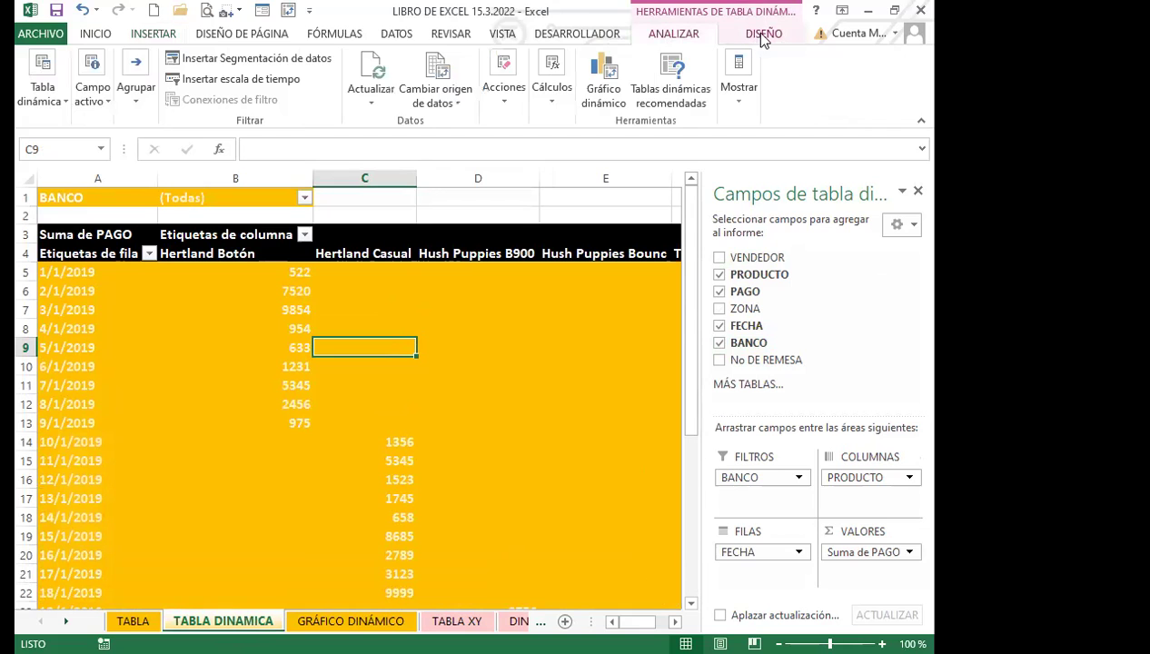
{"action": "left_click", "coordinate": [762, 36]}
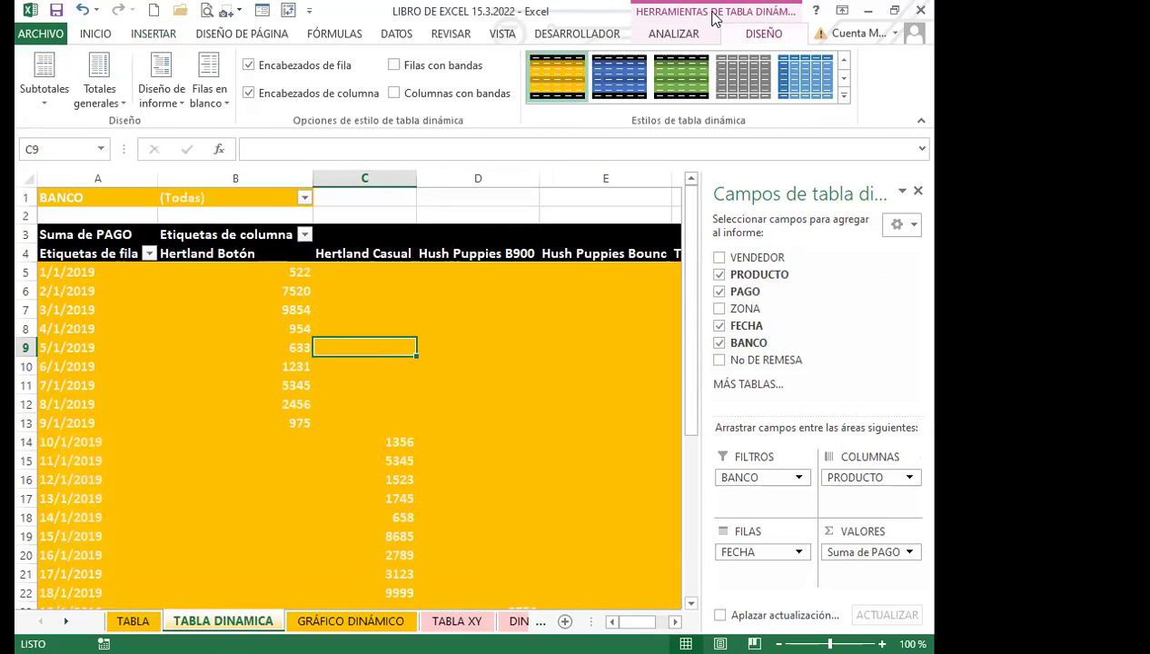
{"action": "left_click", "coordinate": [669, 34]}
{"action": "left_click", "coordinate": [763, 42]}
{"action": "left_click", "coordinate": [691, 38]}
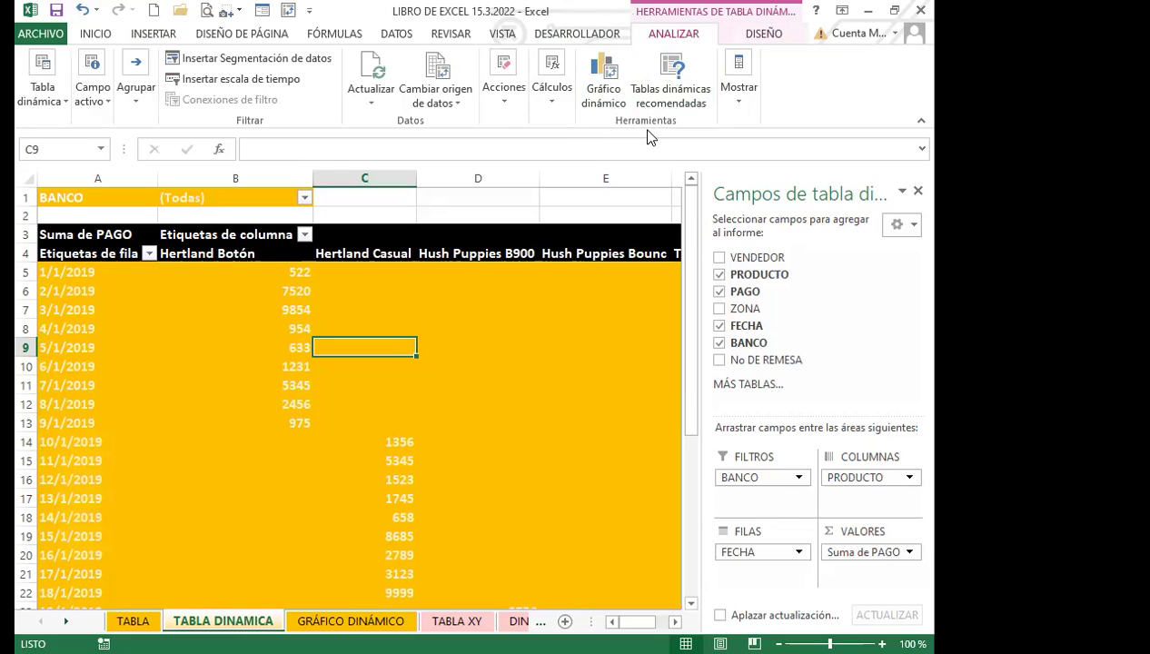
- Review the recommended pivot tables, such as Suma de PAGO por PRODUCTO, and dismiss them without creating one
{"action": "left_click", "coordinate": [679, 71]}
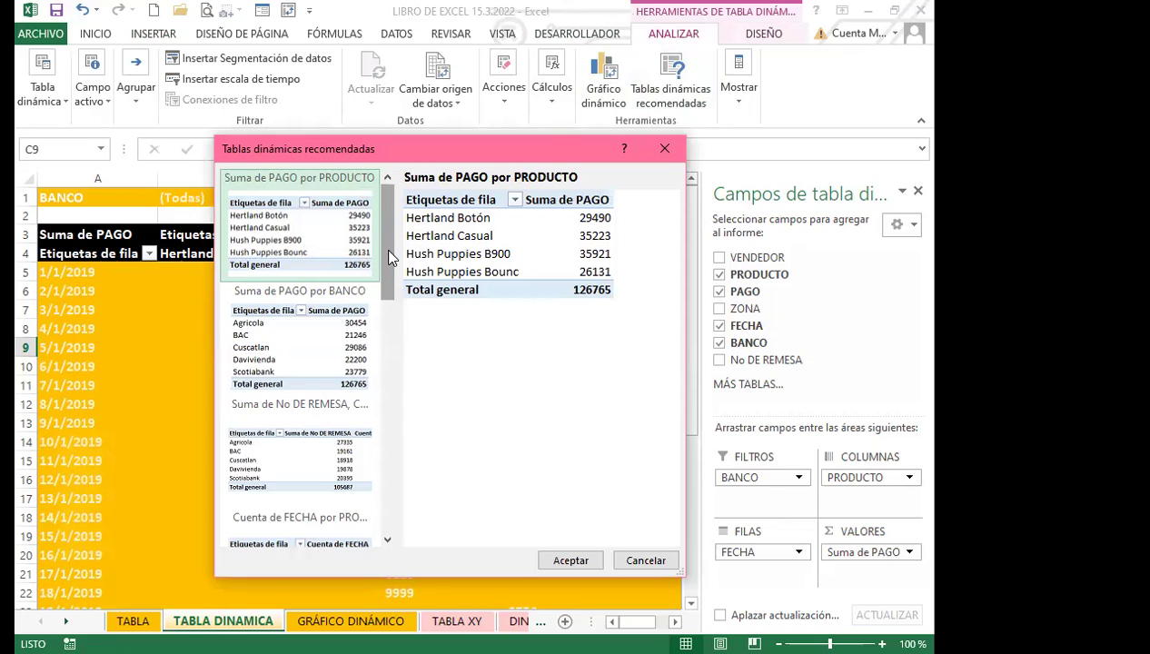
{"action": "left_click_drag", "start_coordinate": [389, 258], "coordinate": [395, 224]}
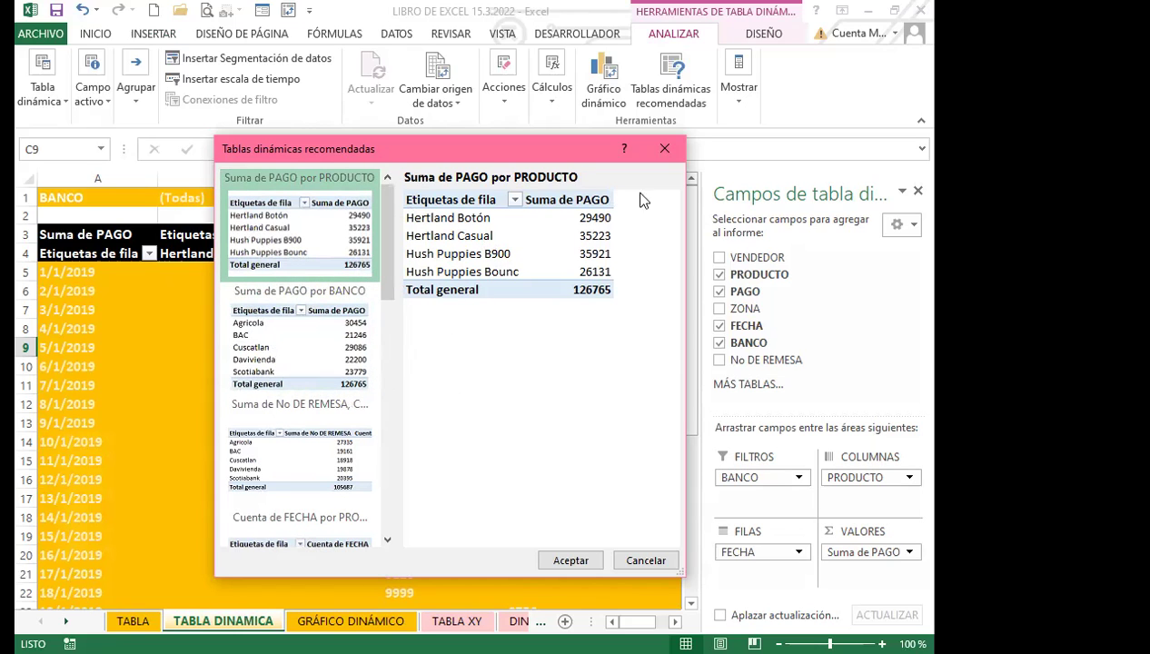
{"action": "left_click", "coordinate": [668, 150]}
{"action": "left_click", "coordinate": [488, 350]}
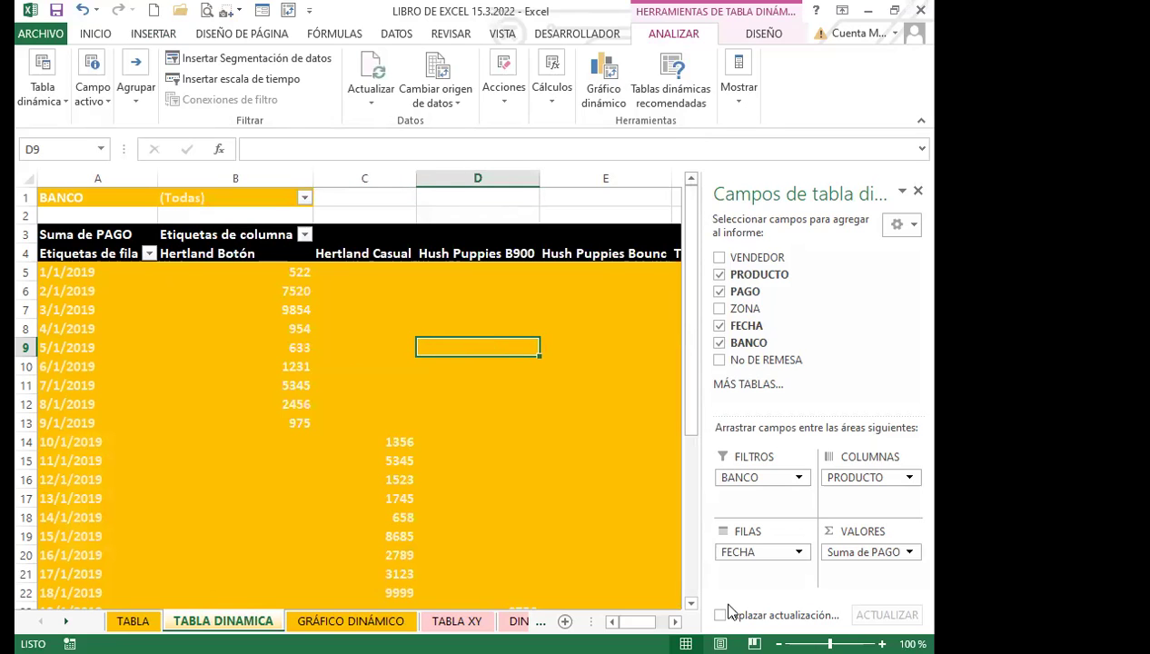
- Insert a clustered column (Columna agrupada) pivot chart from the pivot table after previewing the line and pie types
{"action": "left_click", "coordinate": [605, 79]}
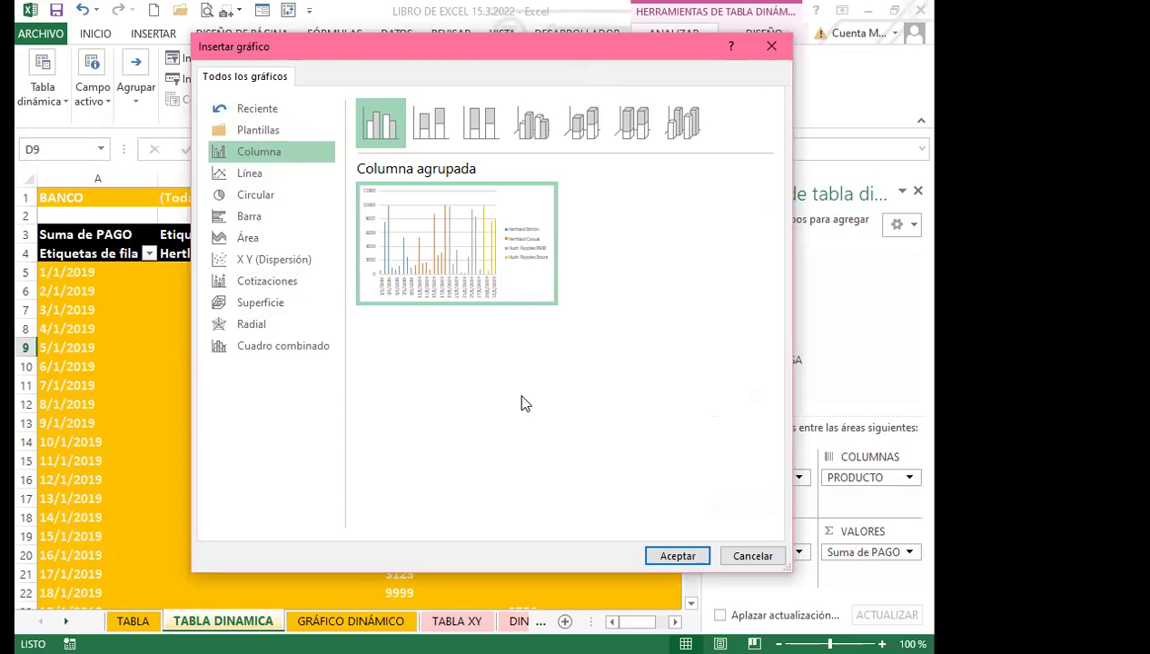
{"action": "left_click", "coordinate": [259, 153]}
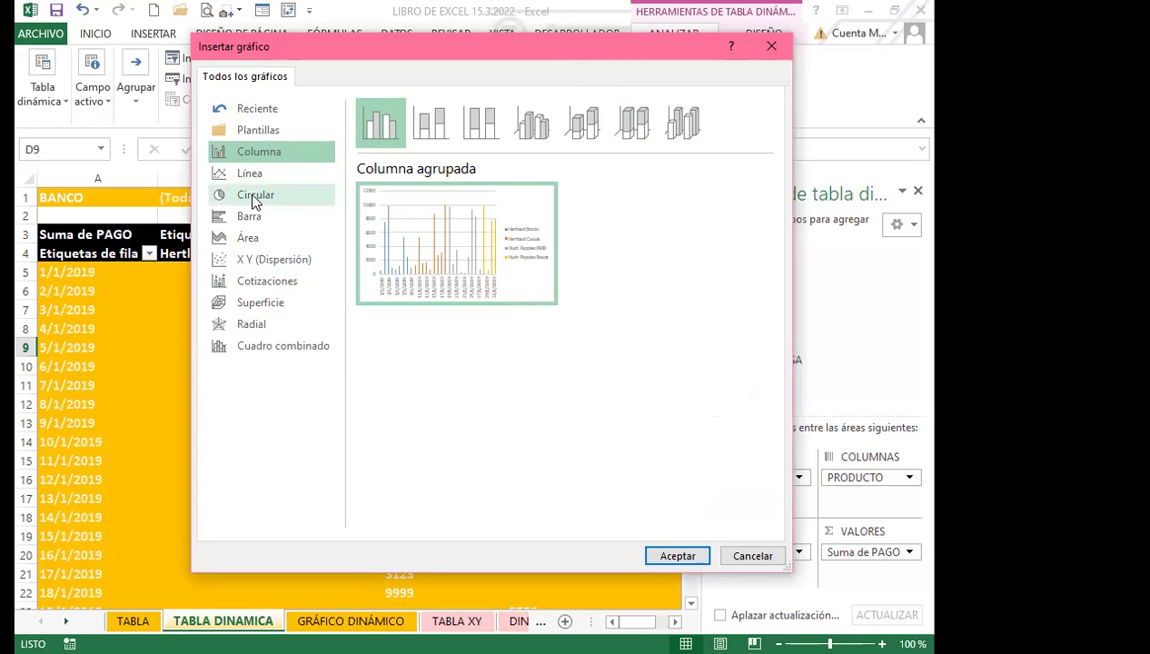
{"action": "left_click", "coordinate": [252, 195]}
{"action": "left_click", "coordinate": [250, 176]}
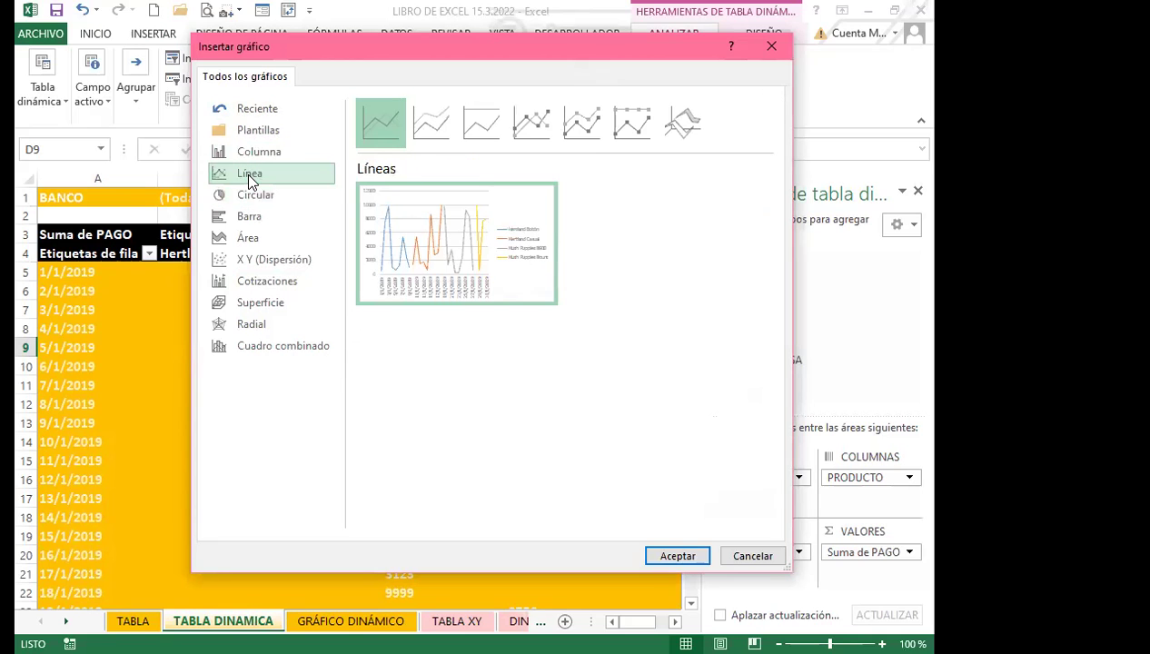
{"action": "left_click", "coordinate": [269, 201]}
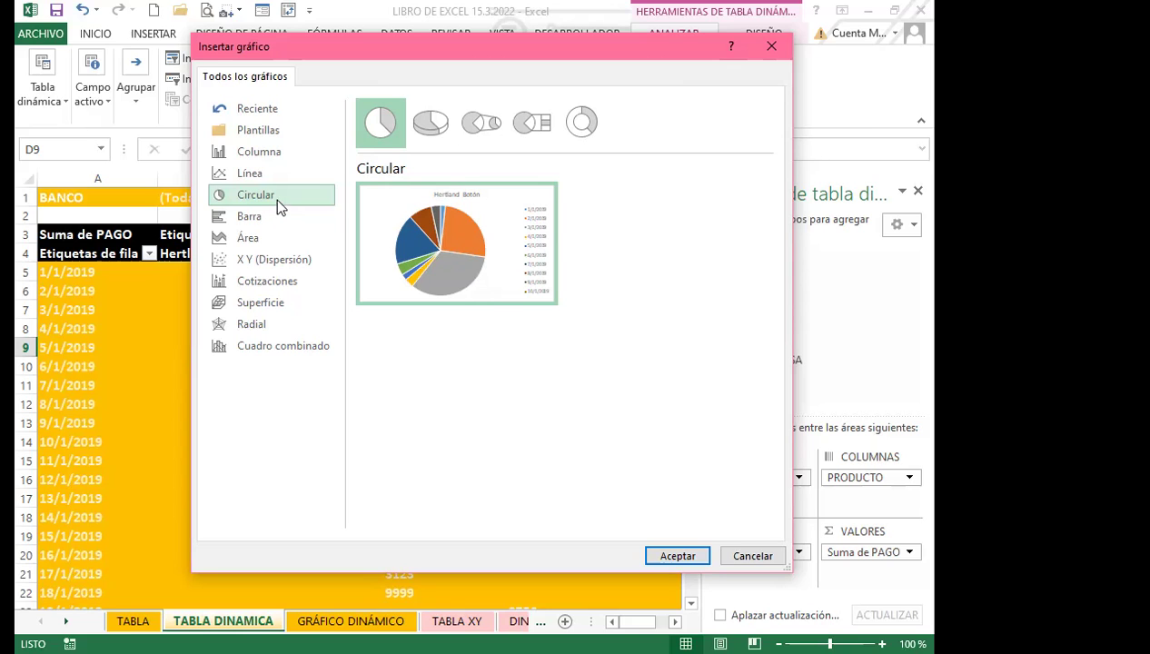
{"action": "left_click", "coordinate": [252, 173]}
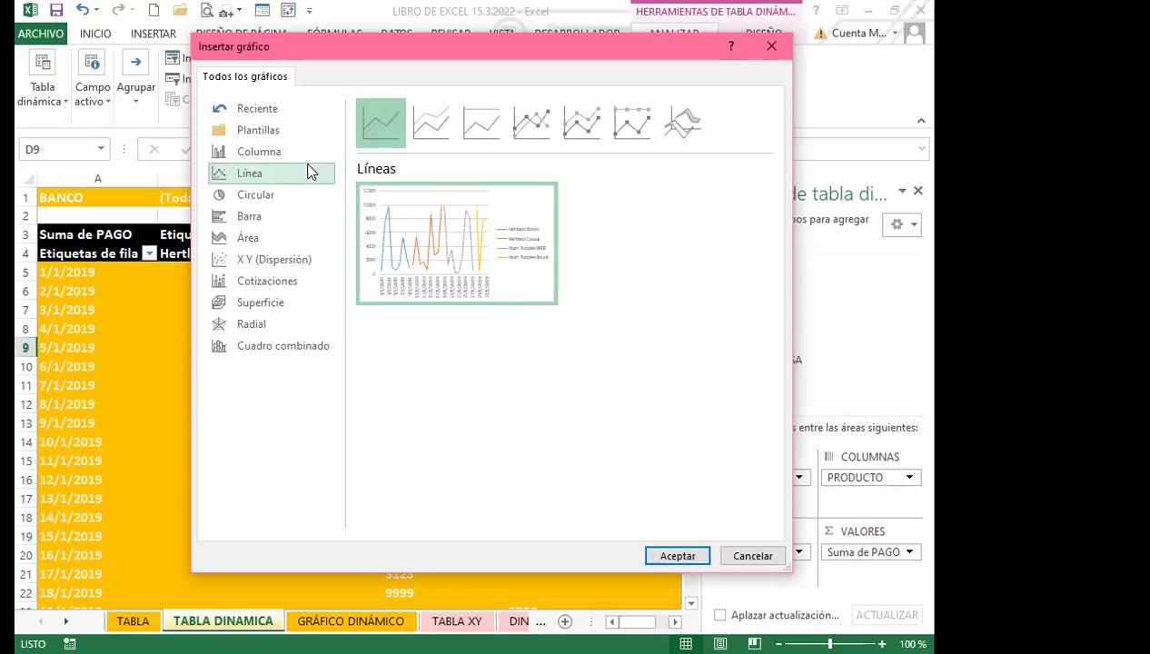
{"action": "left_click", "coordinate": [270, 153]}
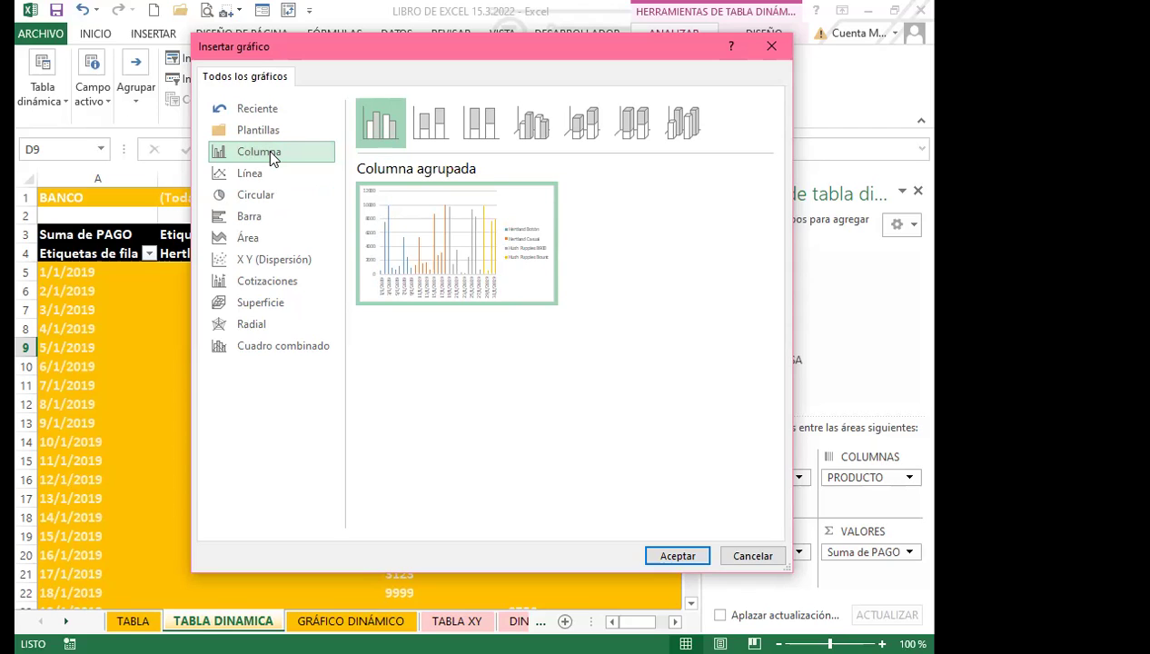
{"action": "left_click", "coordinate": [676, 555]}
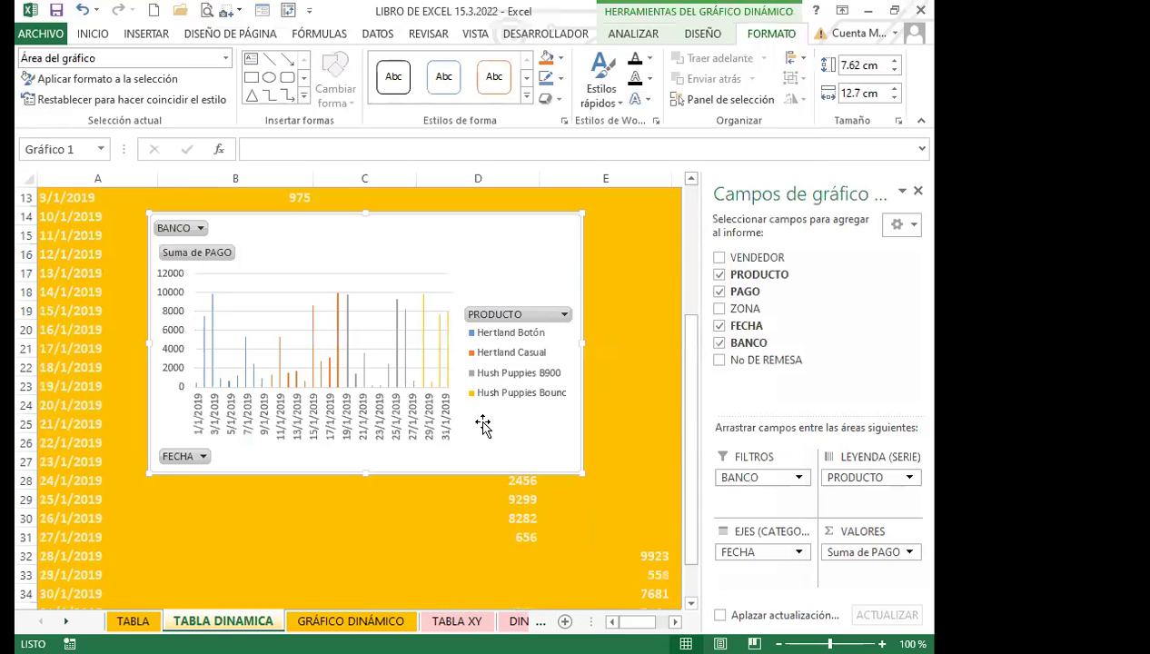
- Move the pivot chart below the pivot table's Total general row, so that it starts at about row 38
{"action": "scroll", "coordinate": [482, 424], "scroll_direction": "down", "scroll_amount": 4}
{"action": "scroll", "coordinate": [488, 357], "scroll_direction": "up", "scroll_amount": 6}
{"action": "left_click_drag", "start_coordinate": [488, 360], "coordinate": [499, 510]}
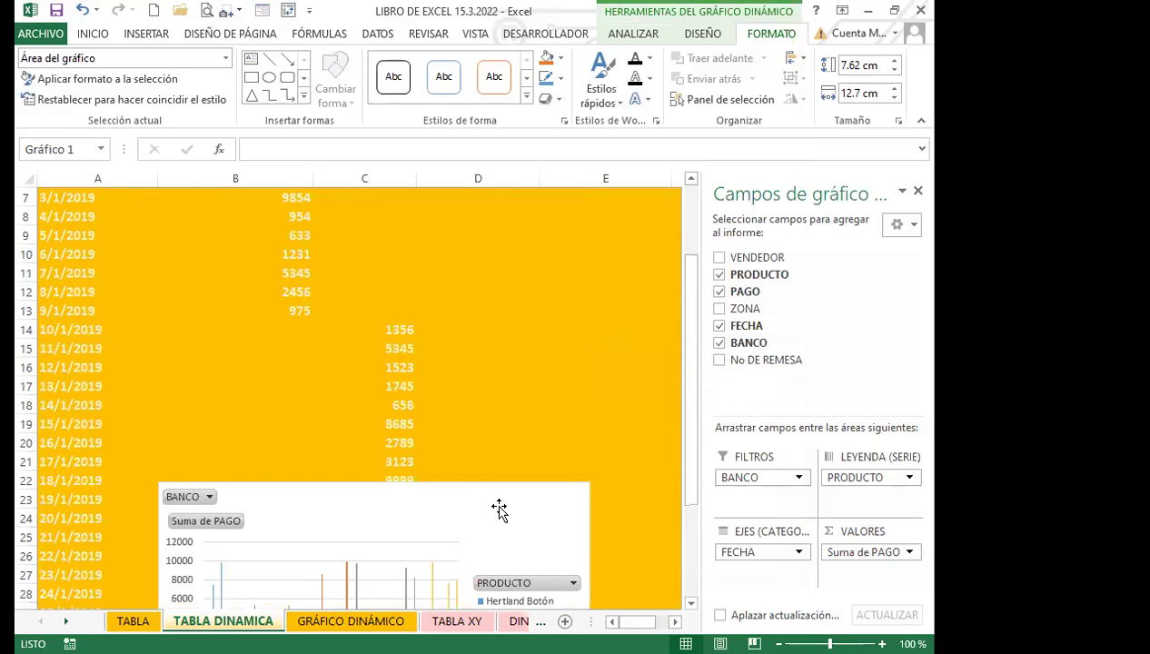
{"action": "scroll", "coordinate": [498, 511], "scroll_direction": "down", "scroll_amount": 6}
{"action": "left_click_drag", "start_coordinate": [510, 208], "coordinate": [508, 451]}
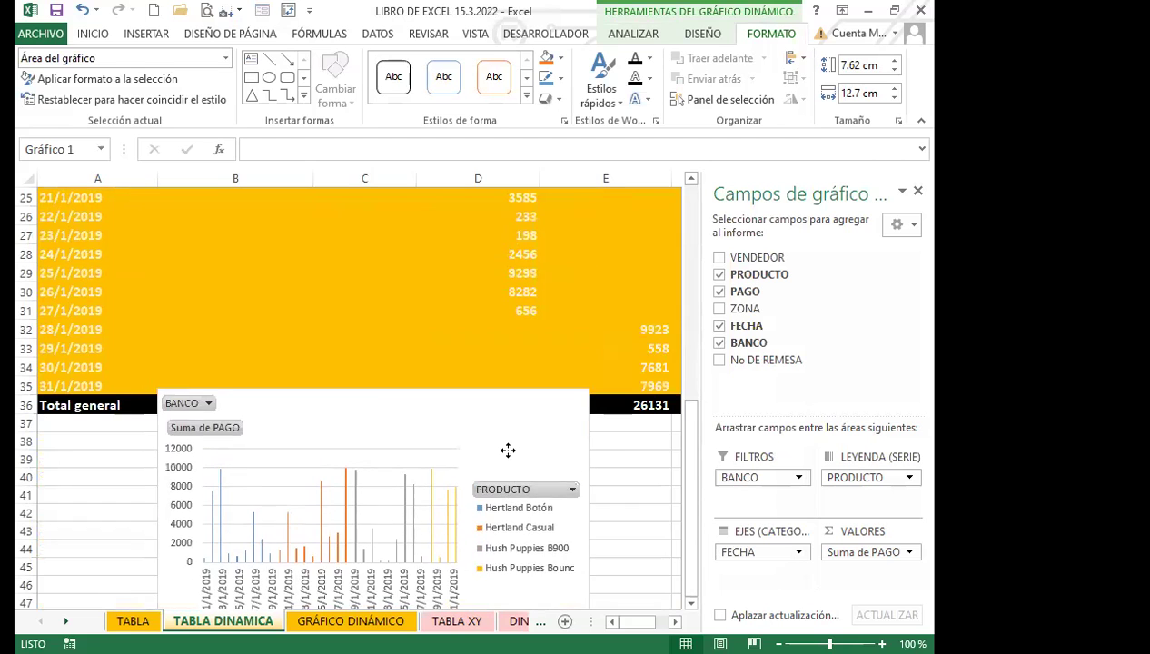
{"action": "scroll", "coordinate": [507, 451], "scroll_direction": "down", "scroll_amount": 2}
{"action": "left_click_drag", "start_coordinate": [508, 312], "coordinate": [521, 367]}
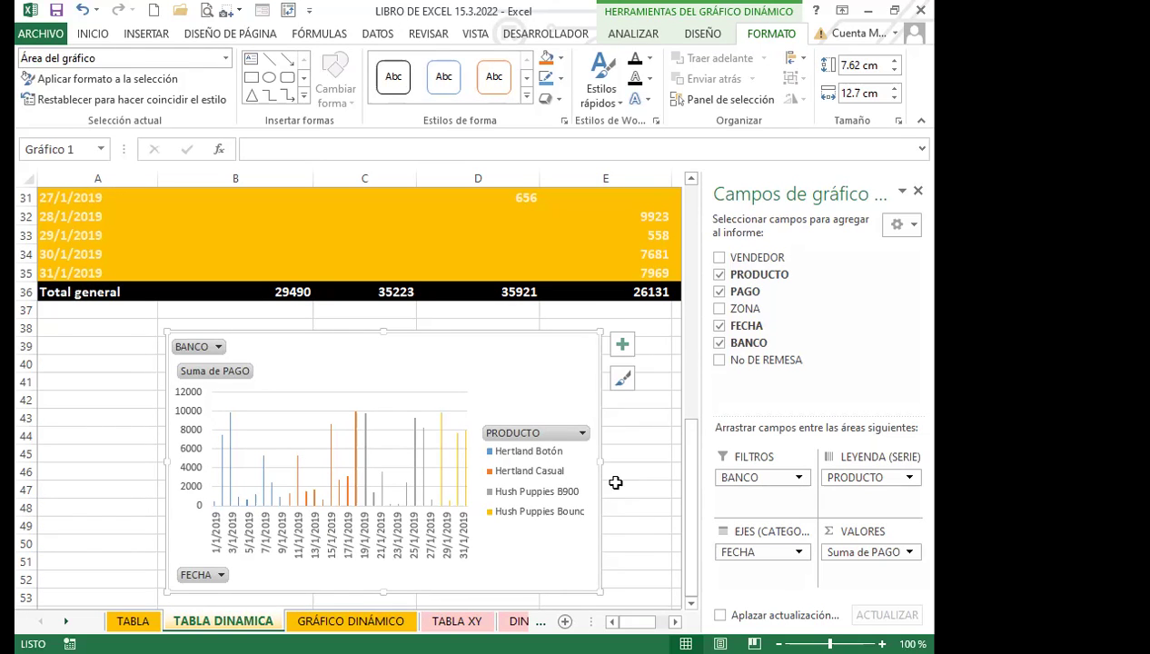
- Return to the beginning of the pivot table and close its field list
{"action": "scroll", "coordinate": [449, 434], "scroll_direction": "up", "scroll_amount": 6}
{"action": "left_click", "coordinate": [436, 408]}
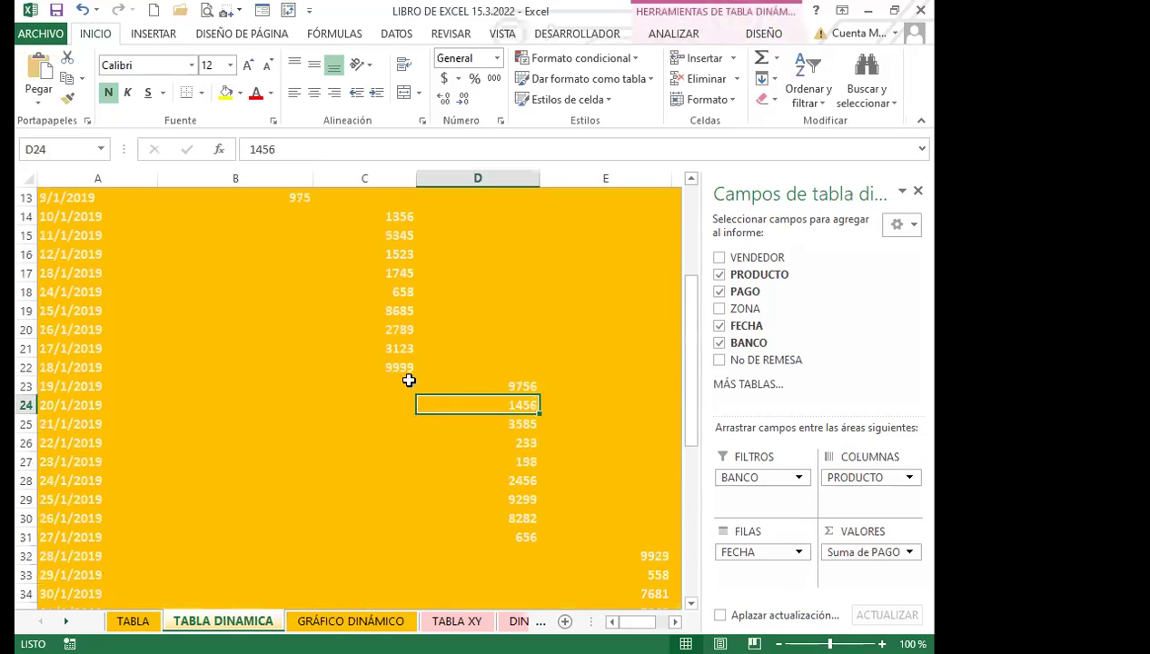
{"action": "scroll", "coordinate": [563, 363], "scroll_direction": "up", "scroll_amount": 4}
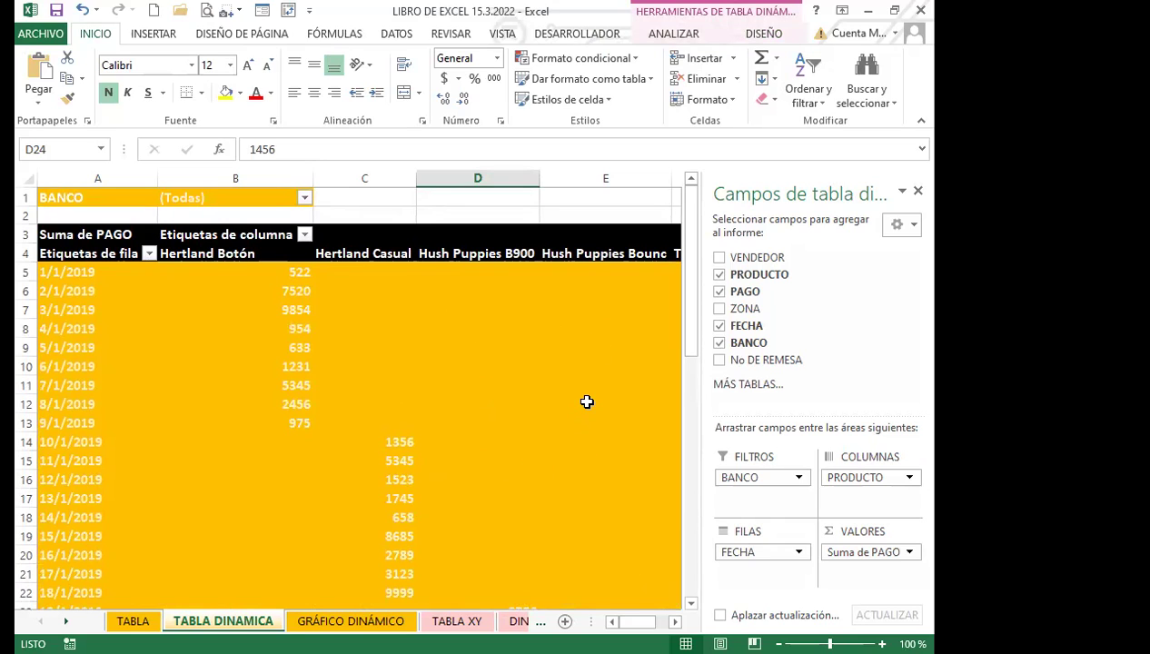
{"action": "left_click", "coordinate": [918, 191]}
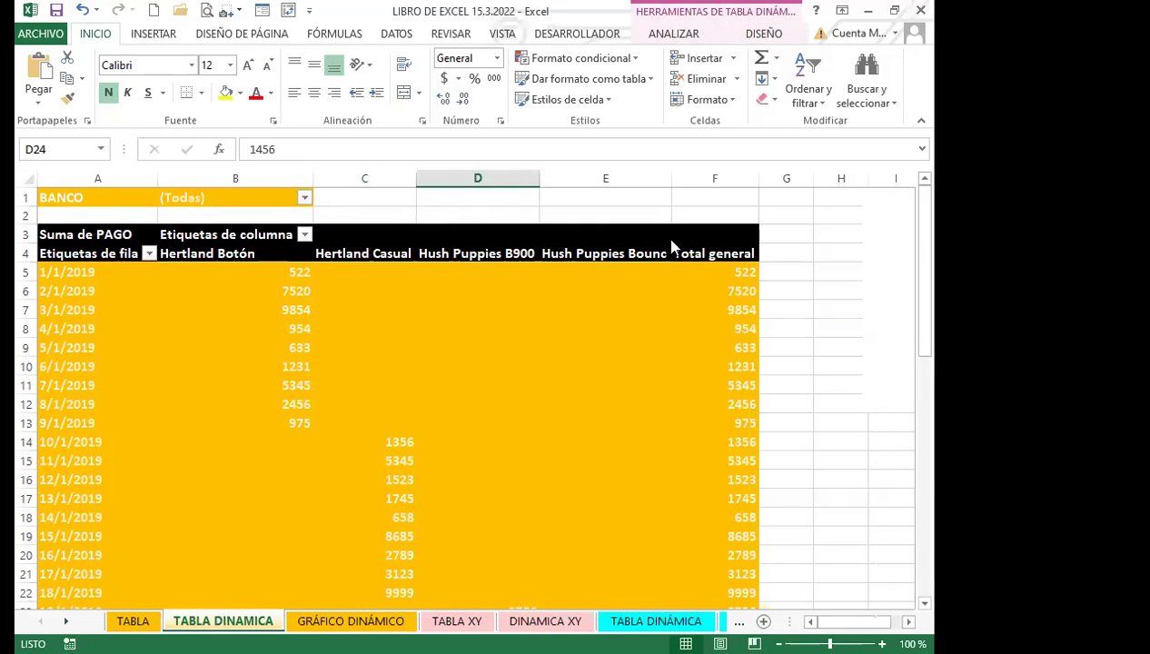
- Insert slicers for VENDEDOR and PRODUCTO and place them next to each other near columns E to I
{"action": "left_click", "coordinate": [495, 289]}
{"action": "left_click", "coordinate": [688, 35]}
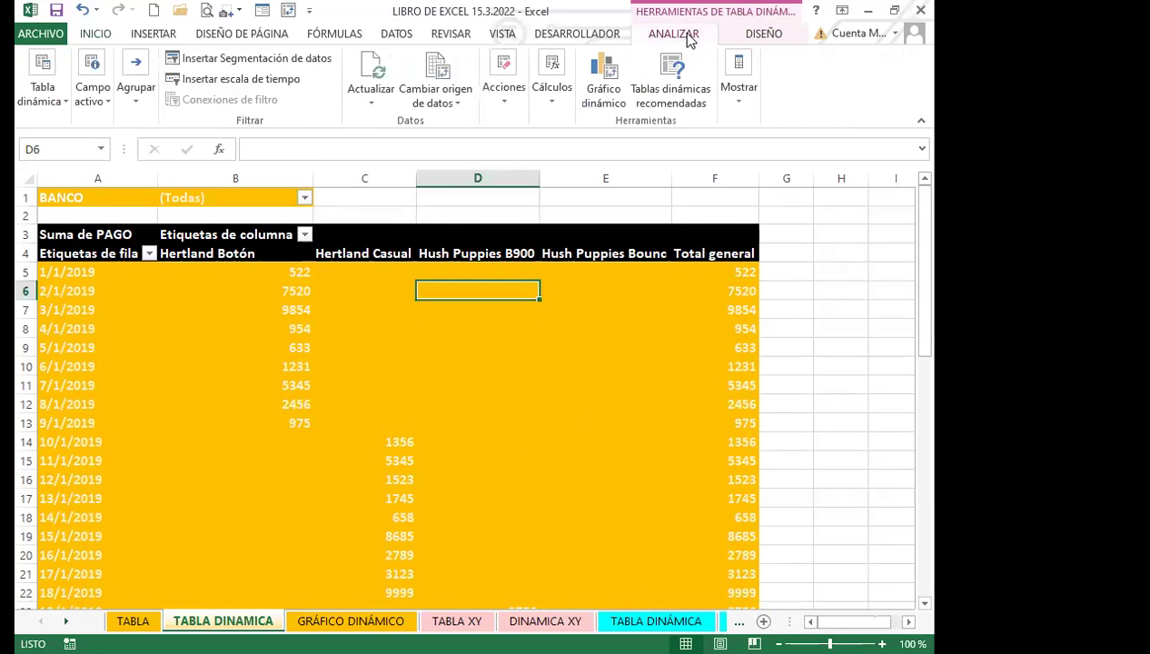
{"action": "left_click", "coordinate": [309, 60]}
{"action": "left_click", "coordinate": [478, 166]}
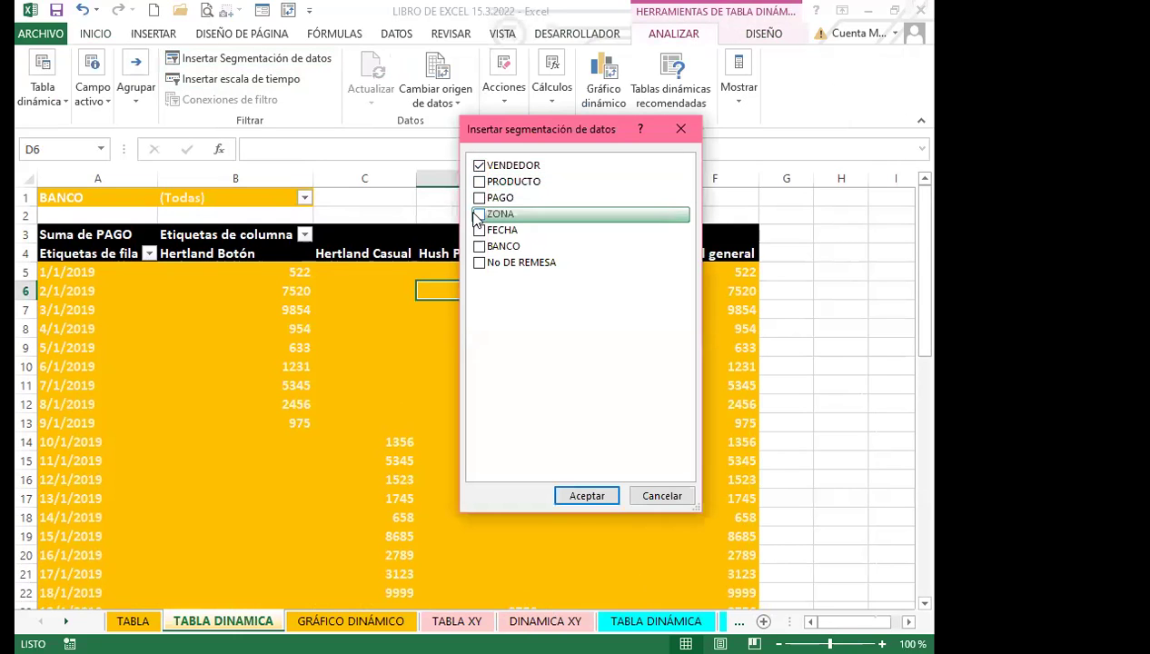
{"action": "left_click", "coordinate": [479, 182]}
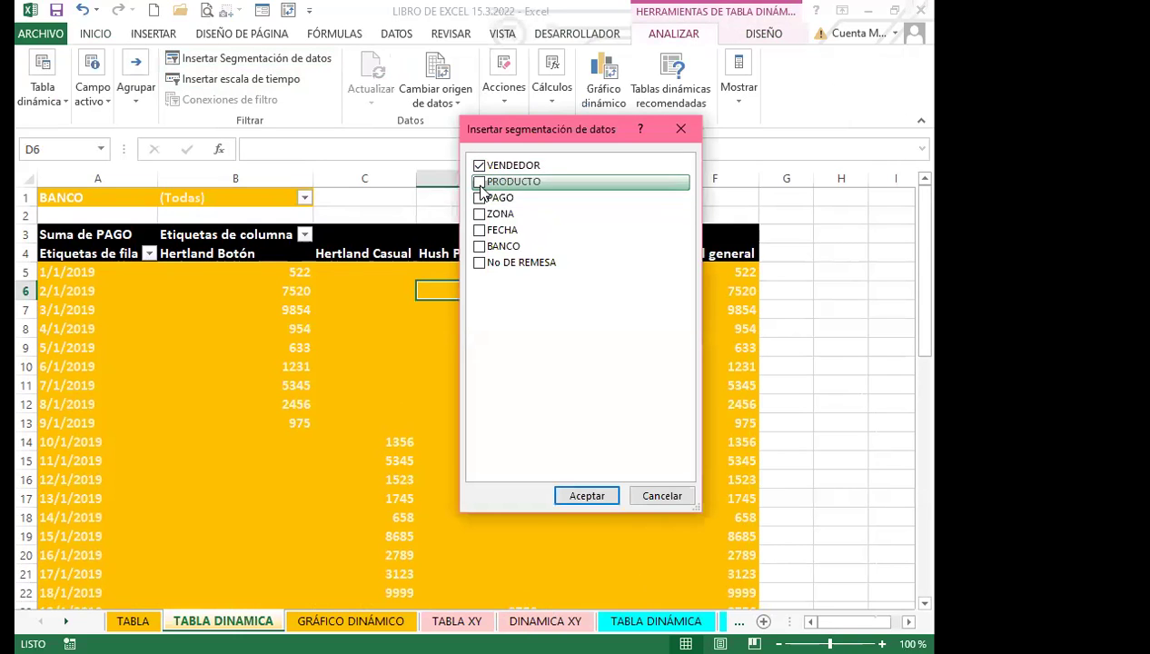
{"action": "left_click", "coordinate": [586, 496]}
{"action": "left_click_drag", "start_coordinate": [562, 313], "coordinate": [812, 235]}
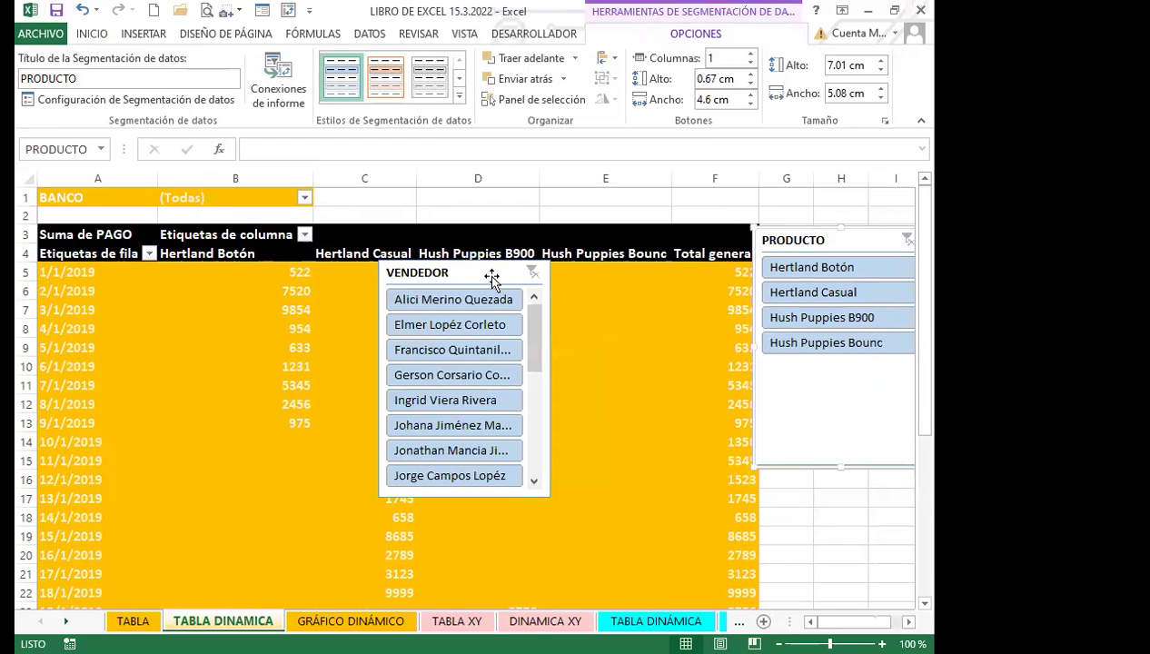
{"action": "left_click_drag", "start_coordinate": [508, 273], "coordinate": [717, 214]}
- Filter the pivot table to the product Hertland Botón with the PRODUCTO slicer and check the filtered chart
{"action": "left_click", "coordinate": [777, 267]}
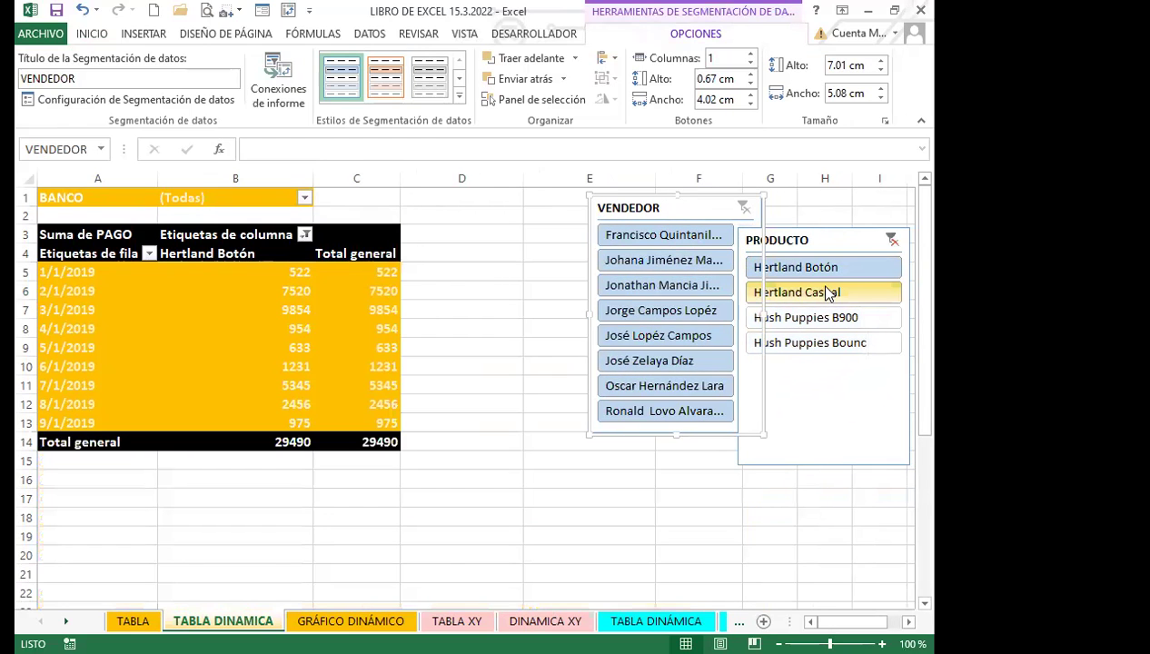
{"action": "left_click", "coordinate": [536, 496]}
{"action": "scroll", "coordinate": [367, 491], "scroll_direction": "down", "scroll_amount": 10}
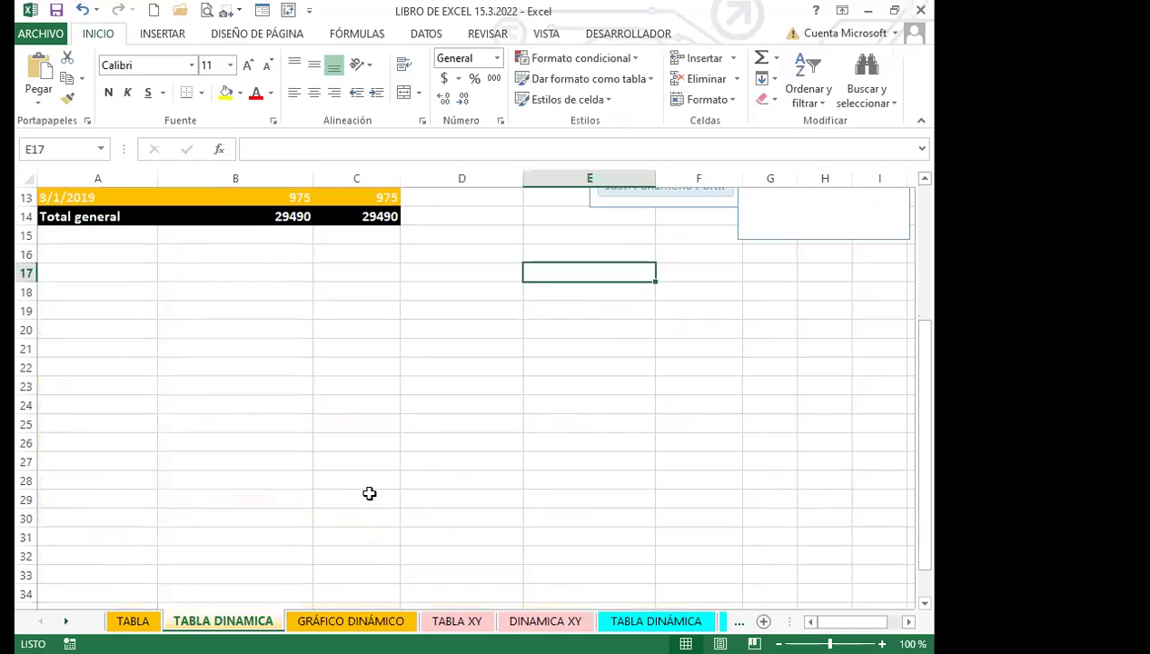
{"action": "scroll", "coordinate": [367, 482], "scroll_direction": "down", "scroll_amount": 3}
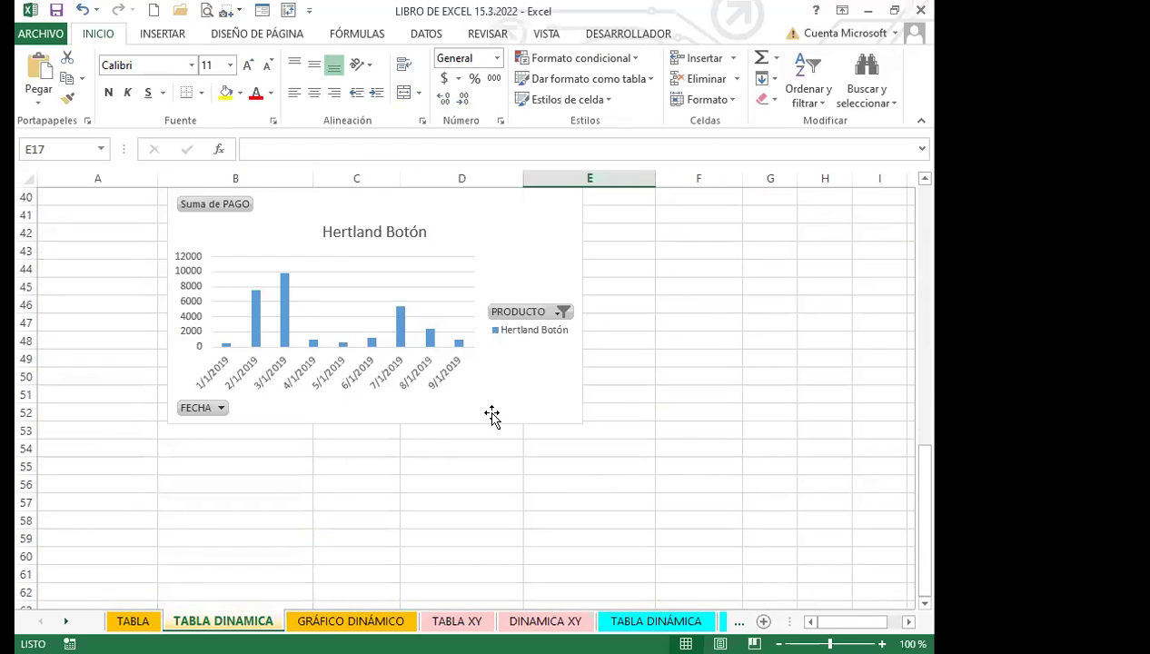
{"action": "scroll", "coordinate": [617, 414], "scroll_direction": "up", "scroll_amount": 13}
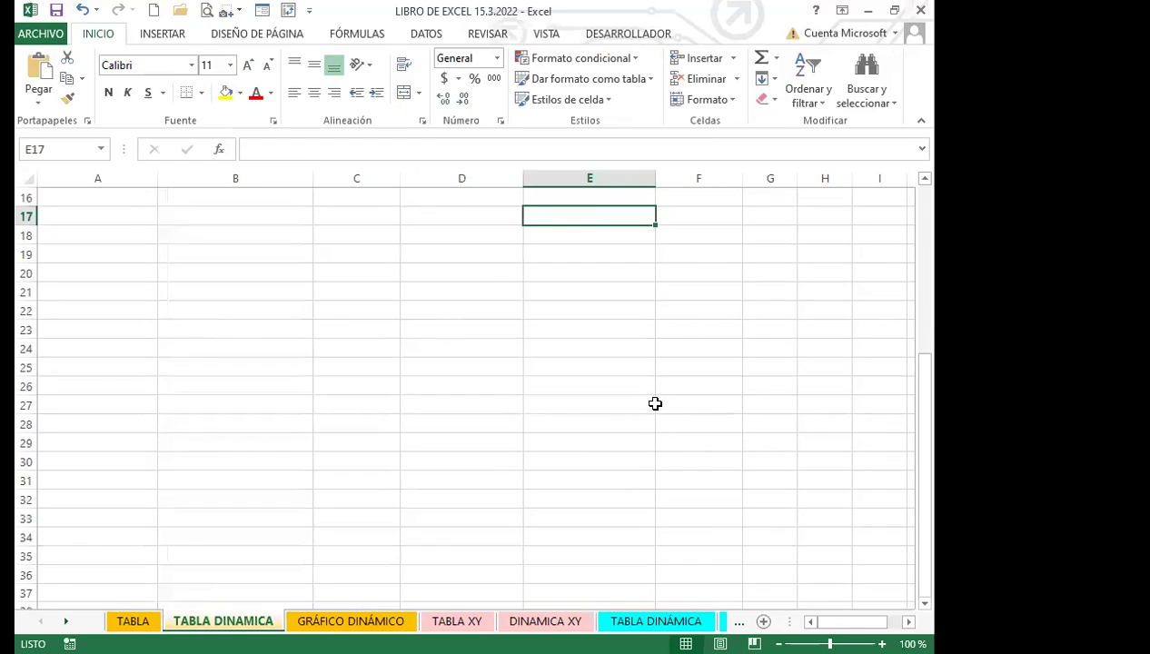
- Filter the pivot table by one seller and by the product Hush Puppies Bounc, and check the chart
{"action": "left_click", "coordinate": [687, 311]}
{"action": "left_click", "coordinate": [762, 295]}
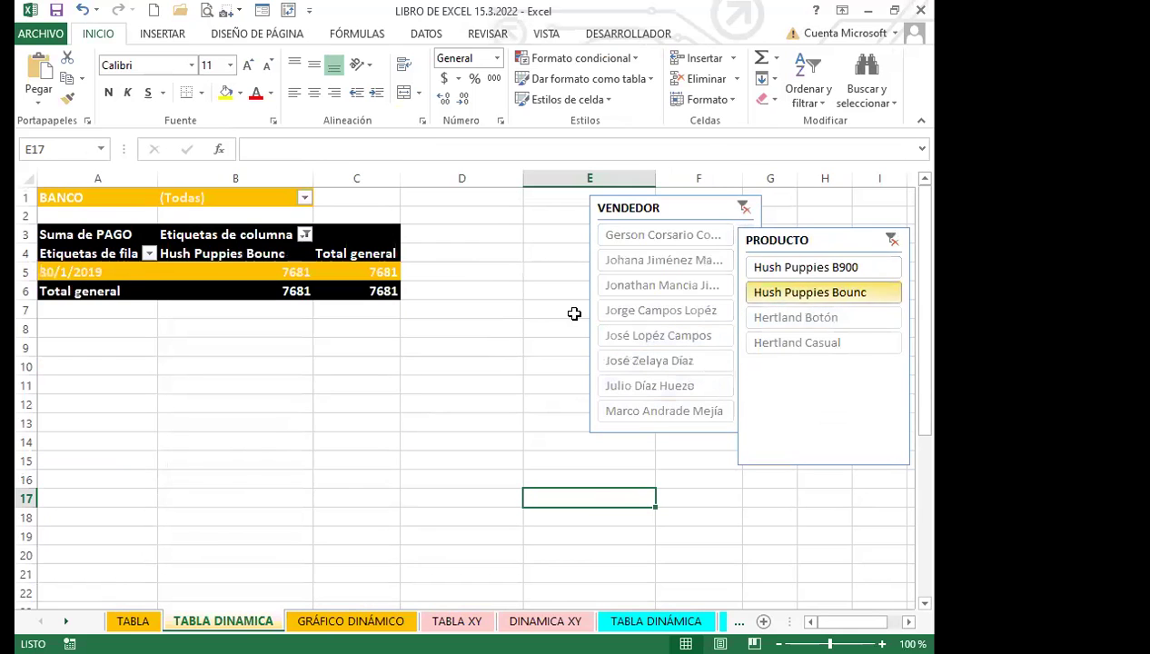
{"action": "scroll", "coordinate": [400, 439], "scroll_direction": "down", "scroll_amount": 14}
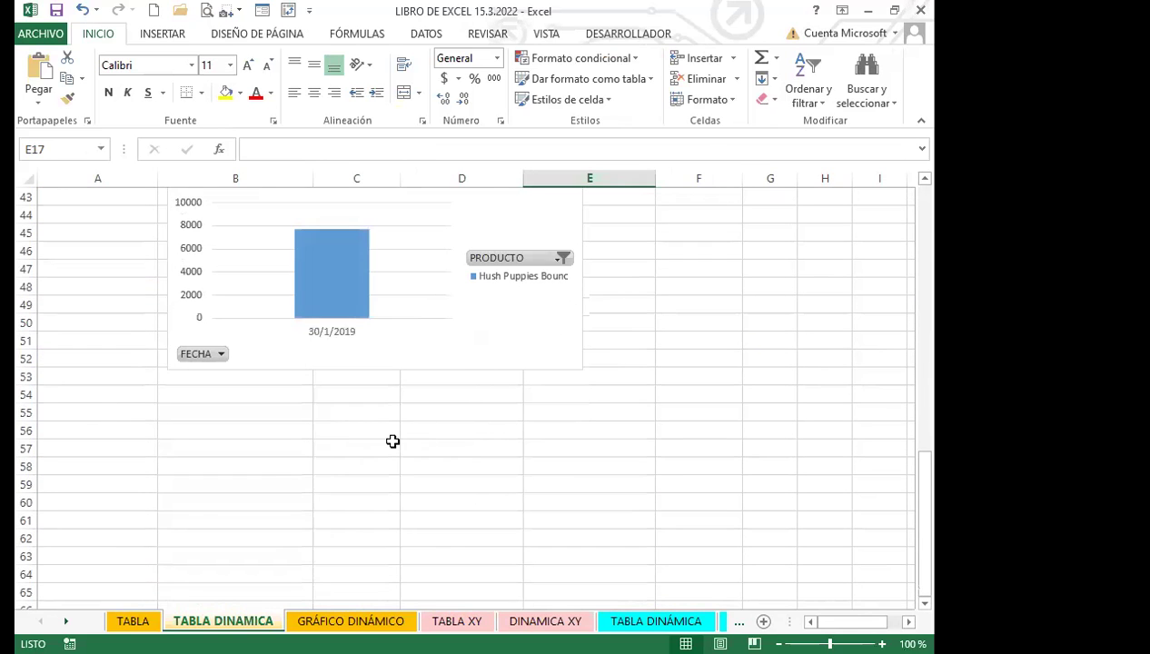
{"action": "scroll", "coordinate": [396, 441], "scroll_direction": "up", "scroll_amount": 14}
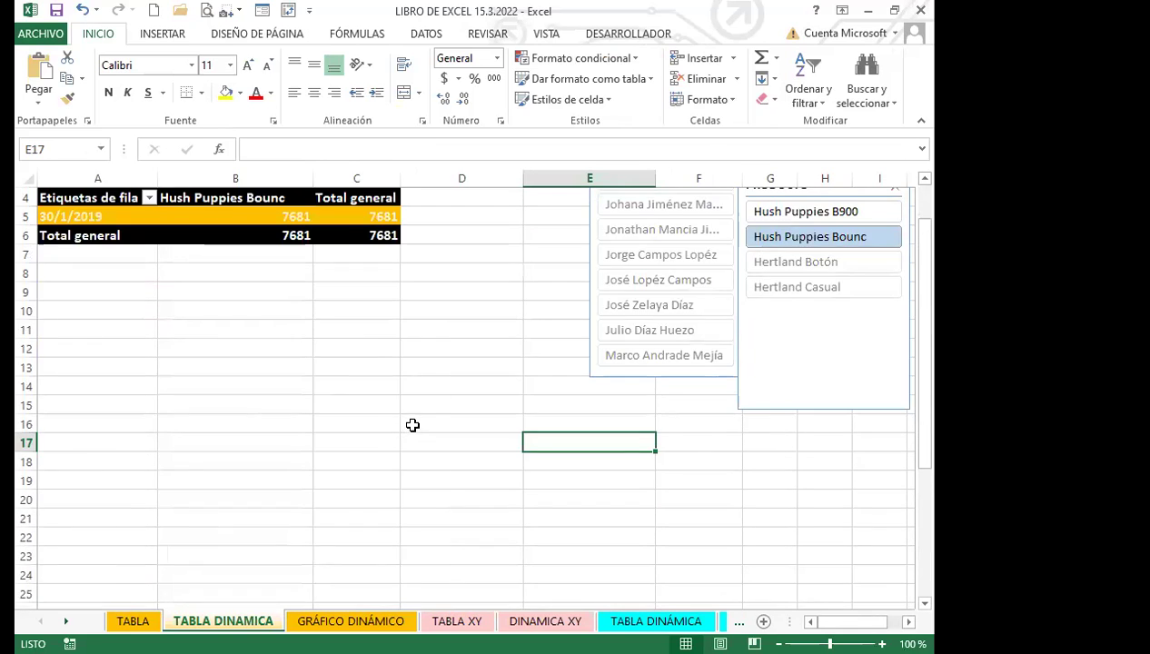
- Filter the pivot table by a different seller and by the product Hertland Botón, and check the chart
{"action": "left_click", "coordinate": [656, 310]}
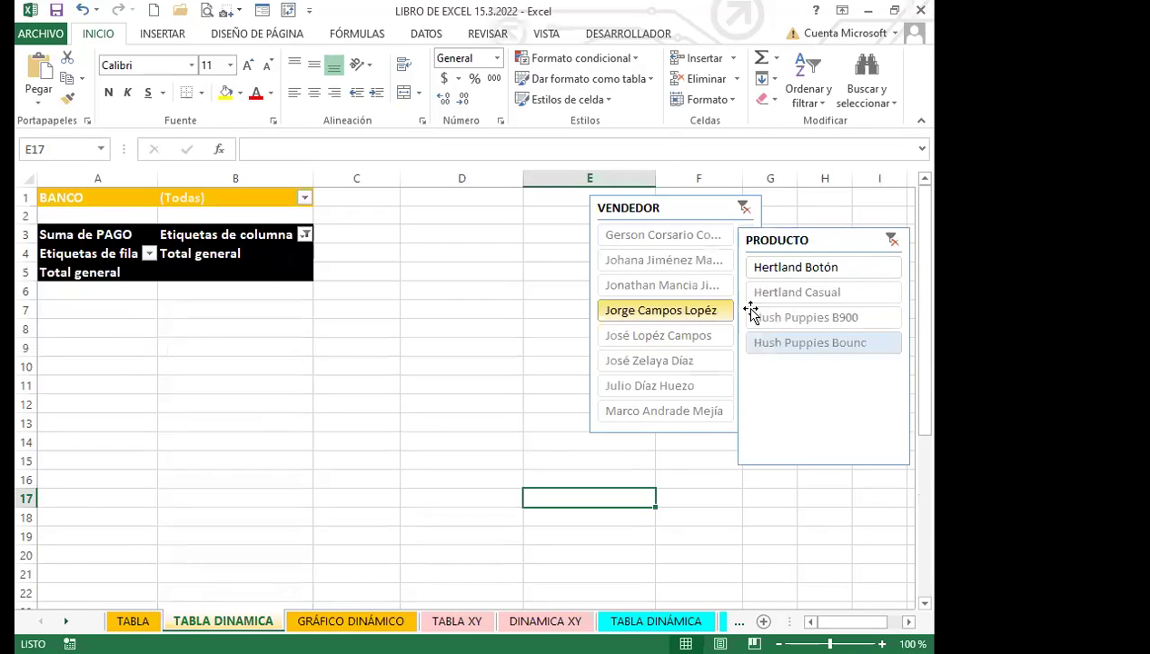
{"action": "left_click", "coordinate": [811, 267]}
{"action": "scroll", "coordinate": [418, 429], "scroll_direction": "down", "scroll_amount": 13}
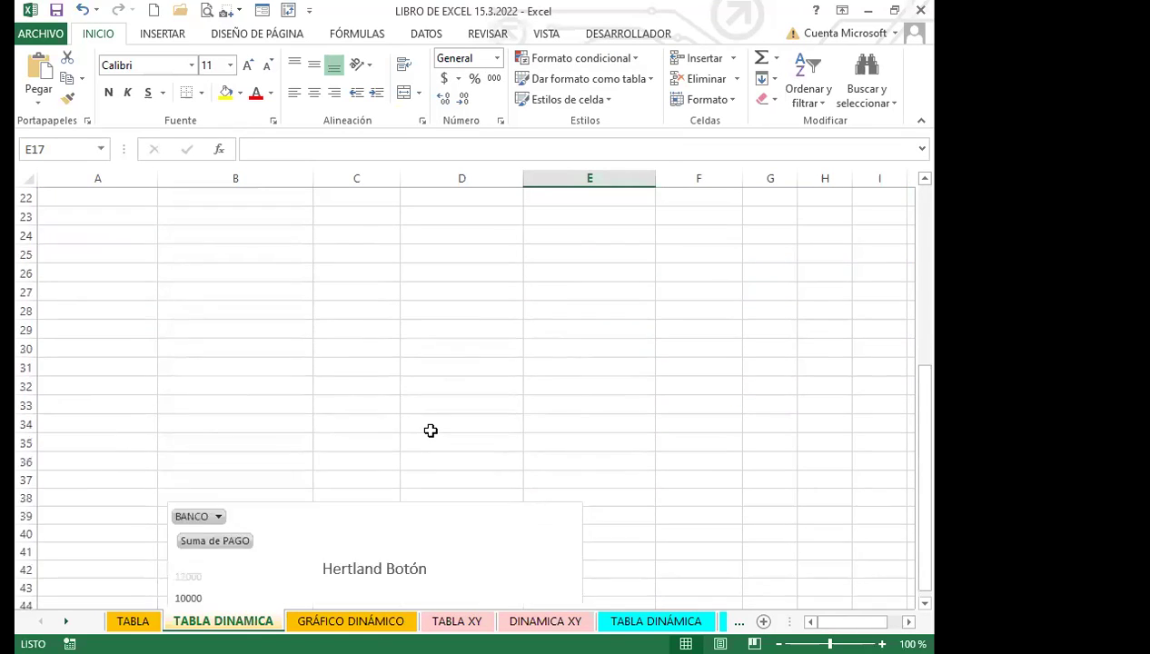
{"action": "scroll", "coordinate": [431, 429], "scroll_direction": "up", "scroll_amount": 13}
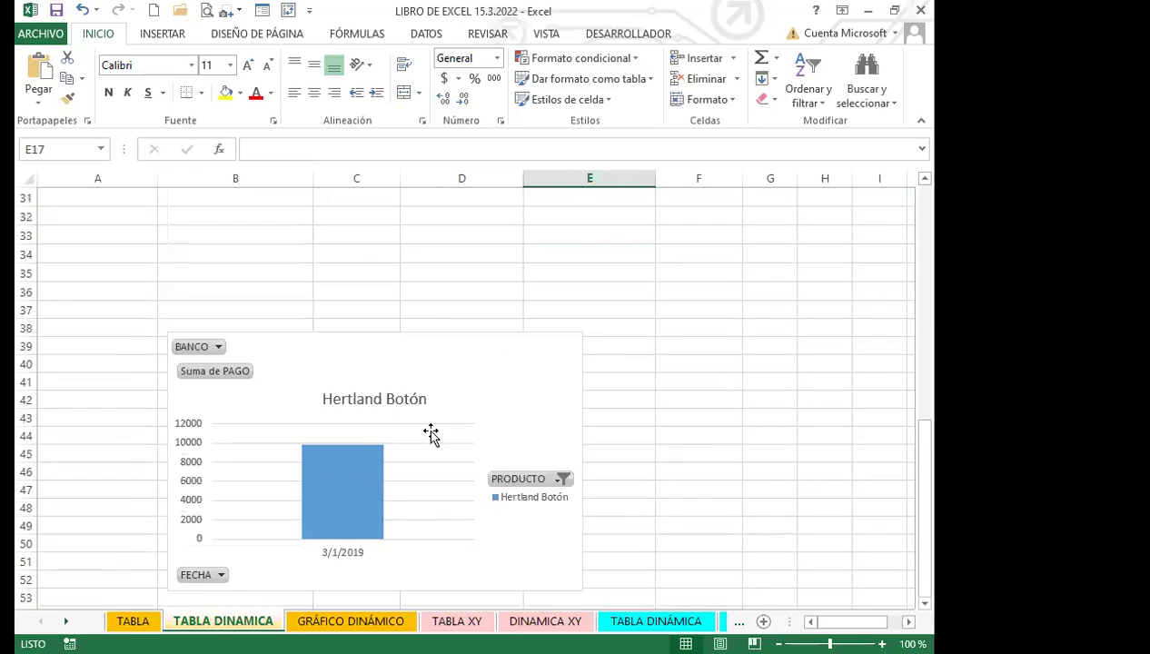
- Try another seller in the VENDEDOR slicer, clear that slicer's filter and check the chart for Hertland Botón
{"action": "left_click", "coordinate": [680, 314]}
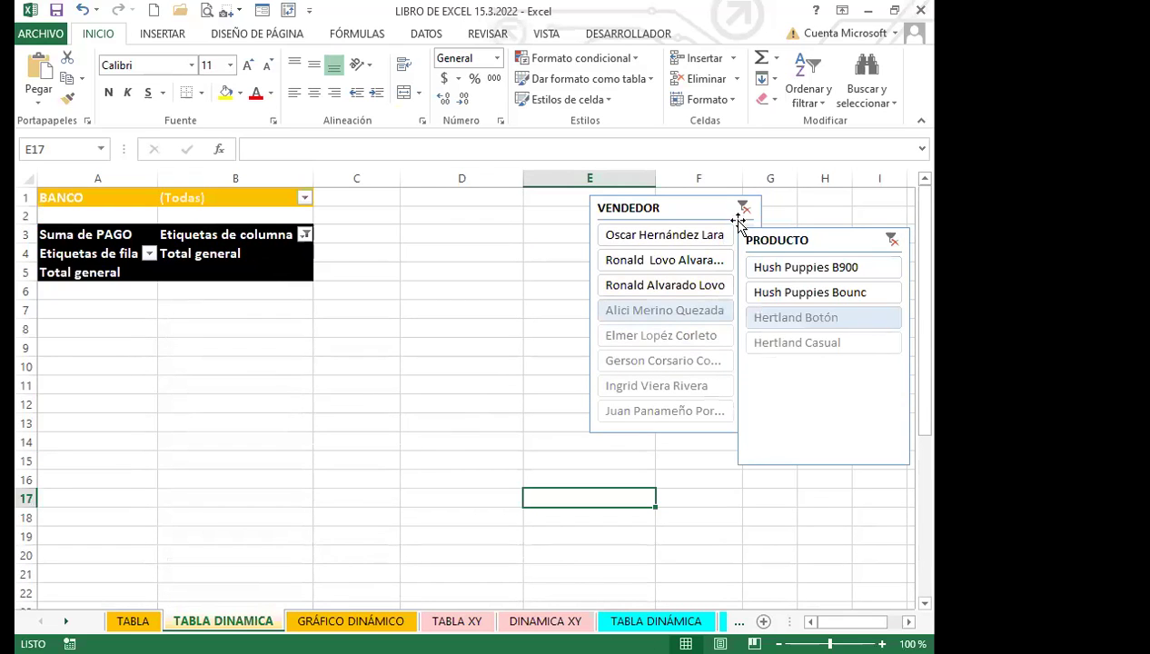
{"action": "left_click", "coordinate": [743, 208]}
{"action": "scroll", "coordinate": [471, 468], "scroll_direction": "down", "scroll_amount": 4}
{"action": "scroll", "coordinate": [471, 468], "scroll_direction": "down", "scroll_amount": 7}
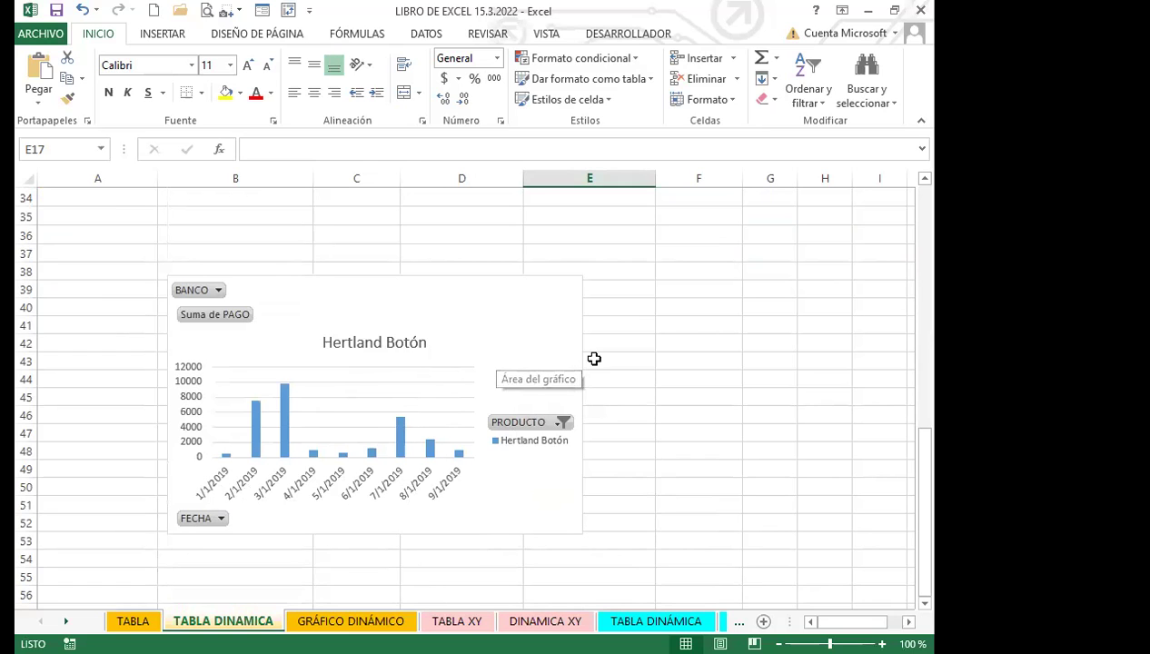
- Clear the filters of the VENDEDOR and PRODUCTO slicers and check the pivot chart with all products
{"action": "scroll", "coordinate": [581, 370], "scroll_direction": "up", "scroll_amount": 11}
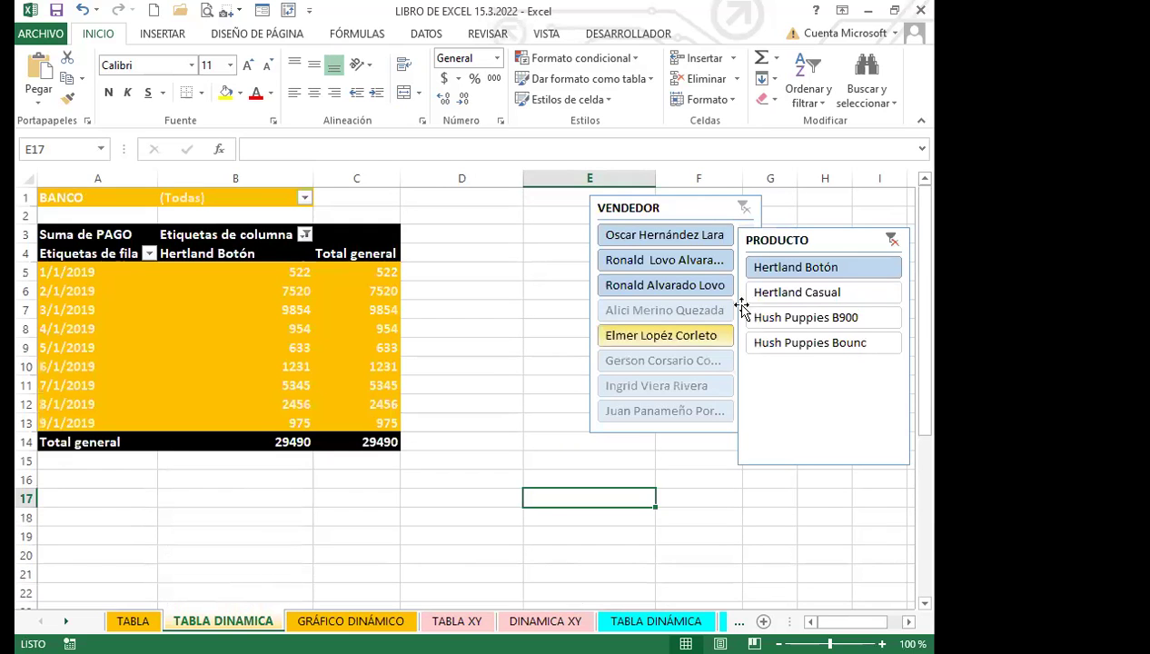
{"action": "left_click", "coordinate": [743, 204]}
{"action": "left_click", "coordinate": [891, 240]}
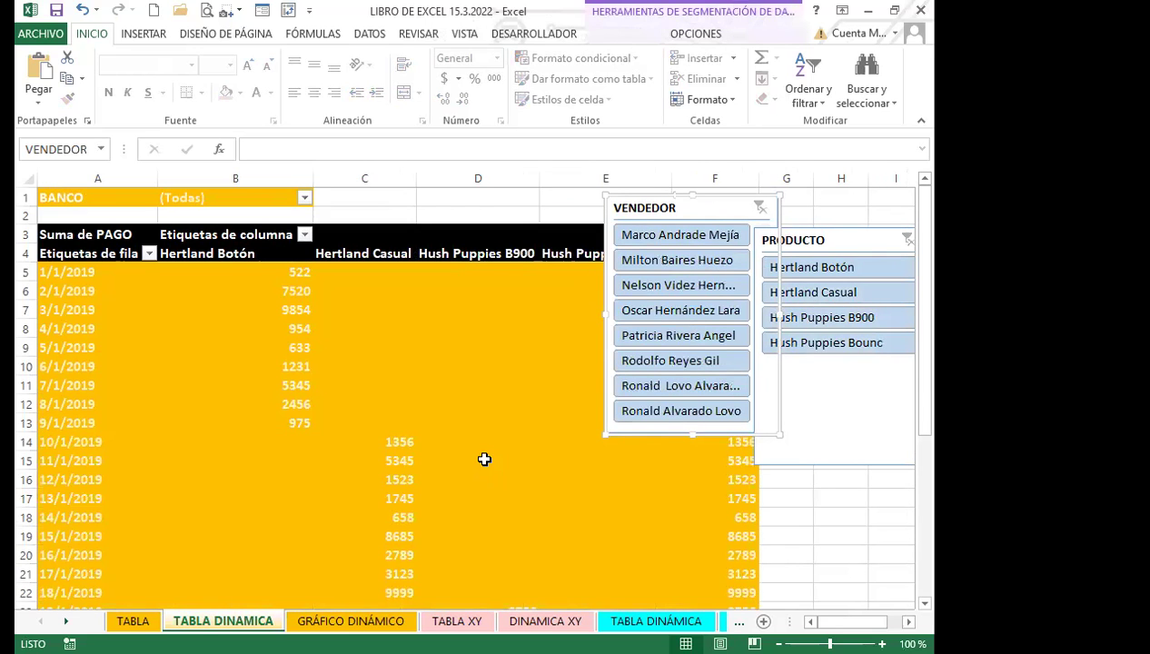
{"action": "left_click", "coordinate": [783, 515]}
{"action": "scroll", "coordinate": [509, 465], "scroll_direction": "down", "scroll_amount": 13}
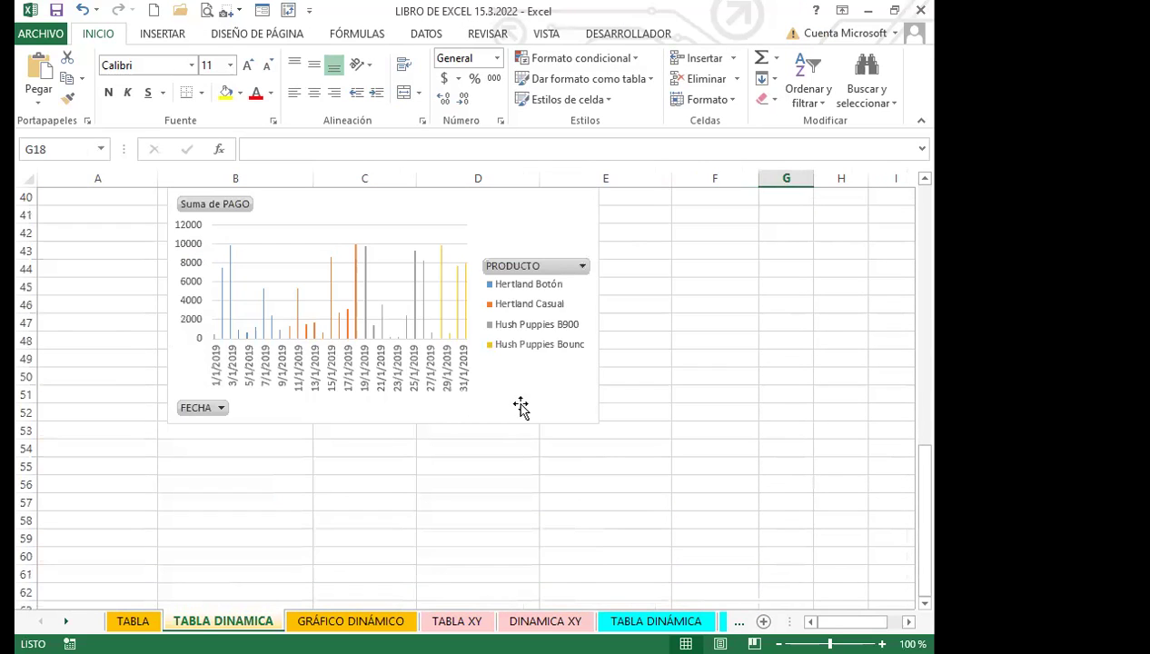
{"action": "left_click", "coordinate": [524, 402]}
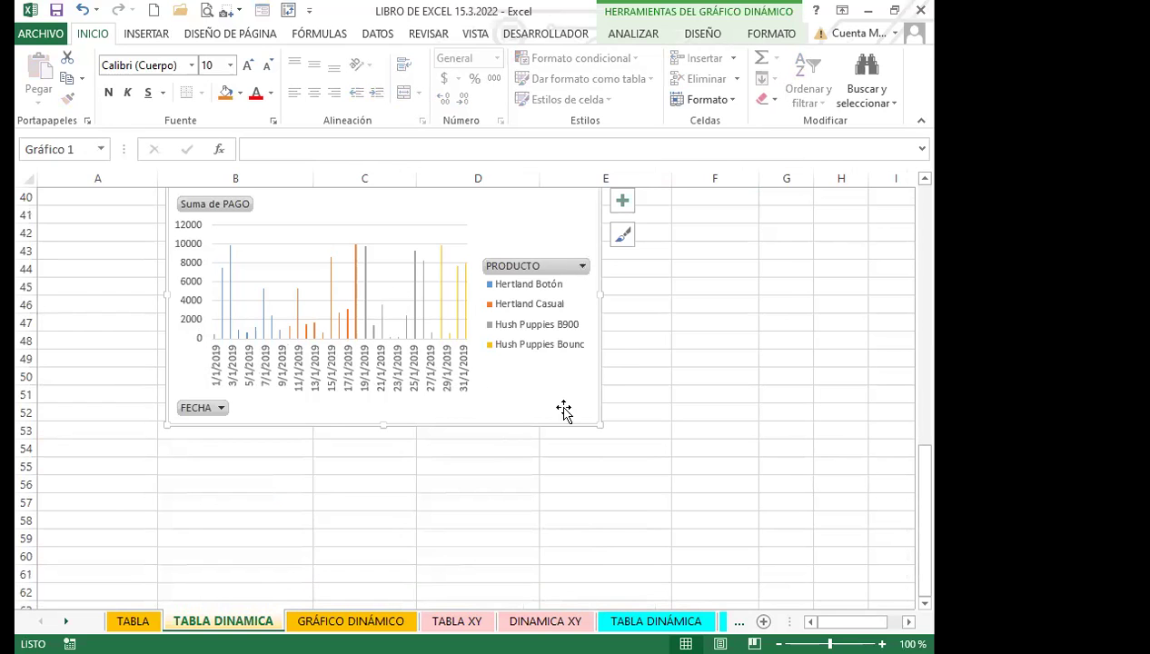
- Look over the pivot table, select its chart and show the chart's field list
{"action": "scroll", "coordinate": [578, 410], "scroll_direction": "up", "scroll_amount": 13}
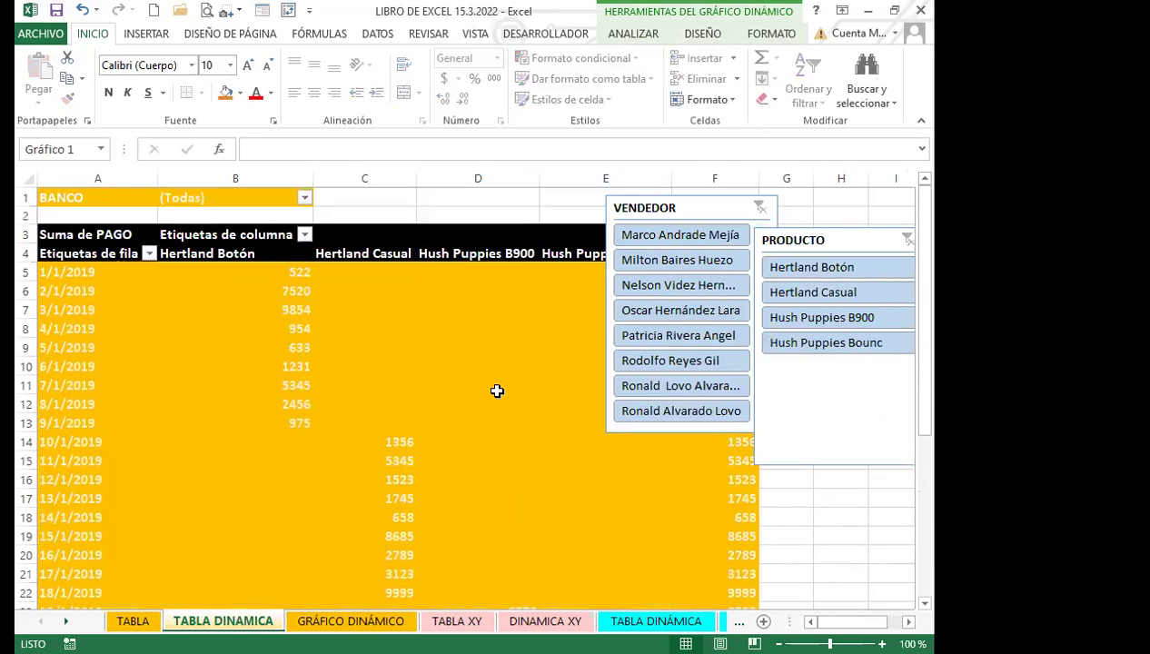
{"action": "left_click", "coordinate": [438, 345]}
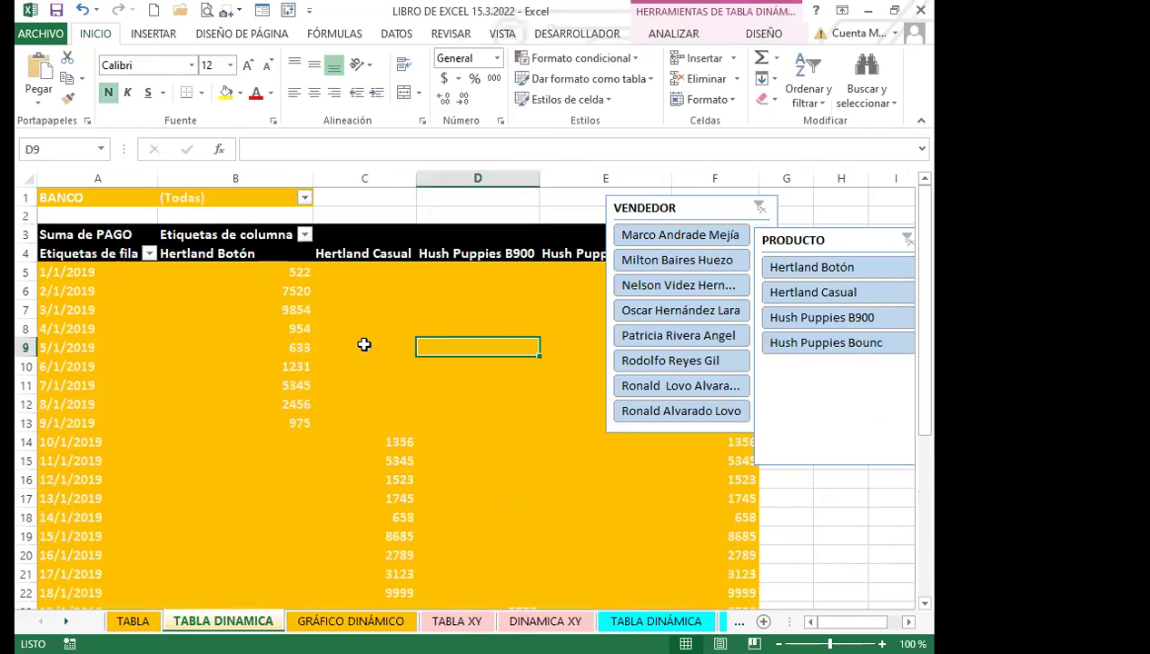
{"action": "left_click", "coordinate": [360, 344]}
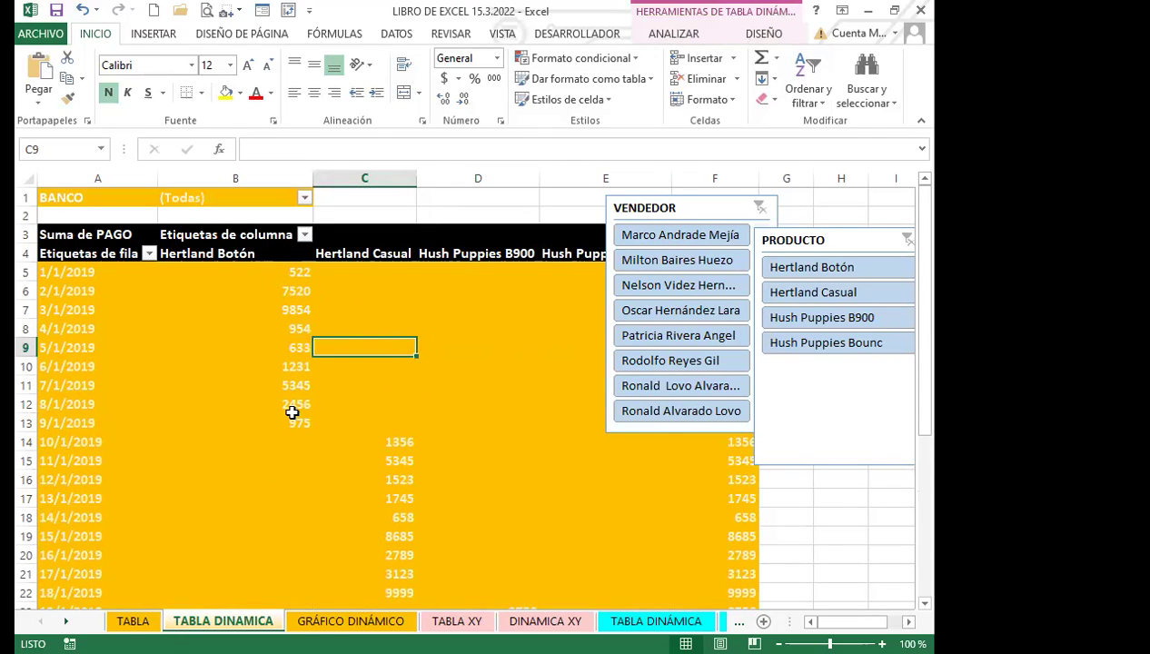
{"action": "scroll", "coordinate": [317, 409], "scroll_direction": "down", "scroll_amount": 4}
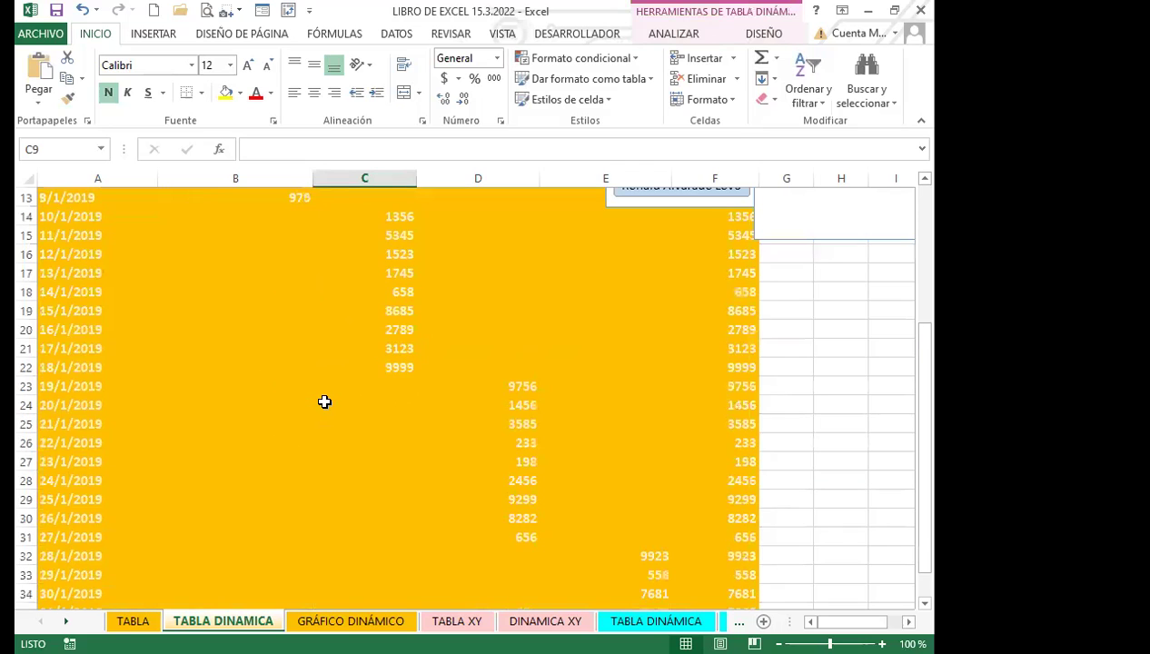
{"action": "scroll", "coordinate": [324, 401], "scroll_direction": "down", "scroll_amount": 7}
{"action": "left_click", "coordinate": [475, 318]}
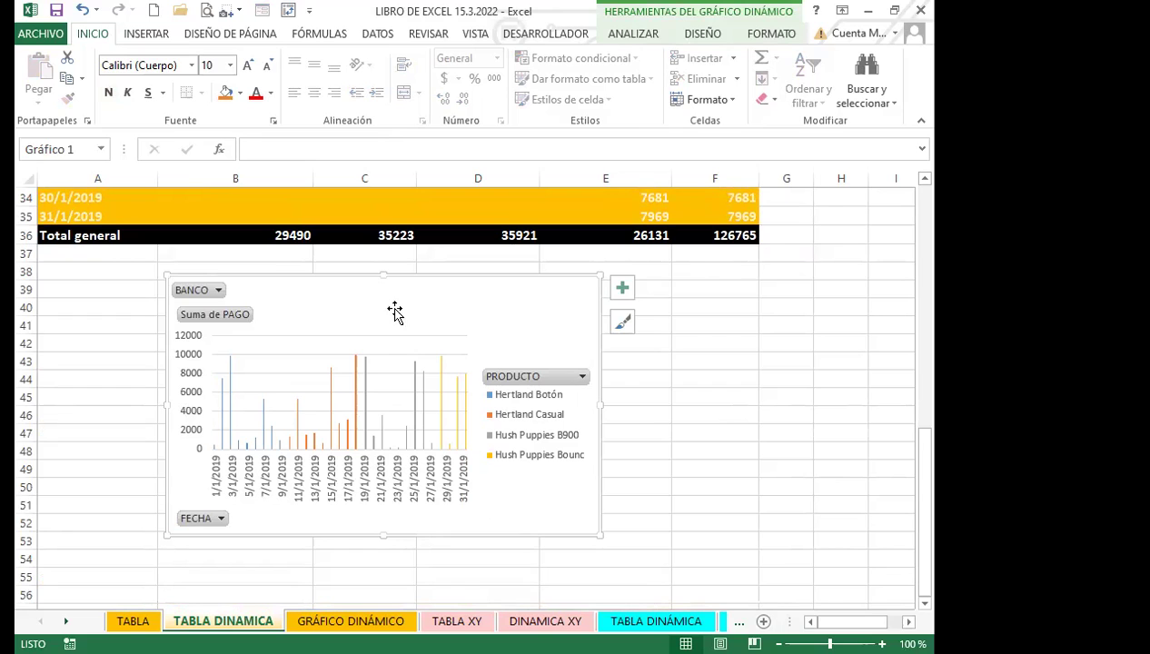
{"action": "left_click", "coordinate": [767, 35]}
{"action": "left_click", "coordinate": [633, 36]}
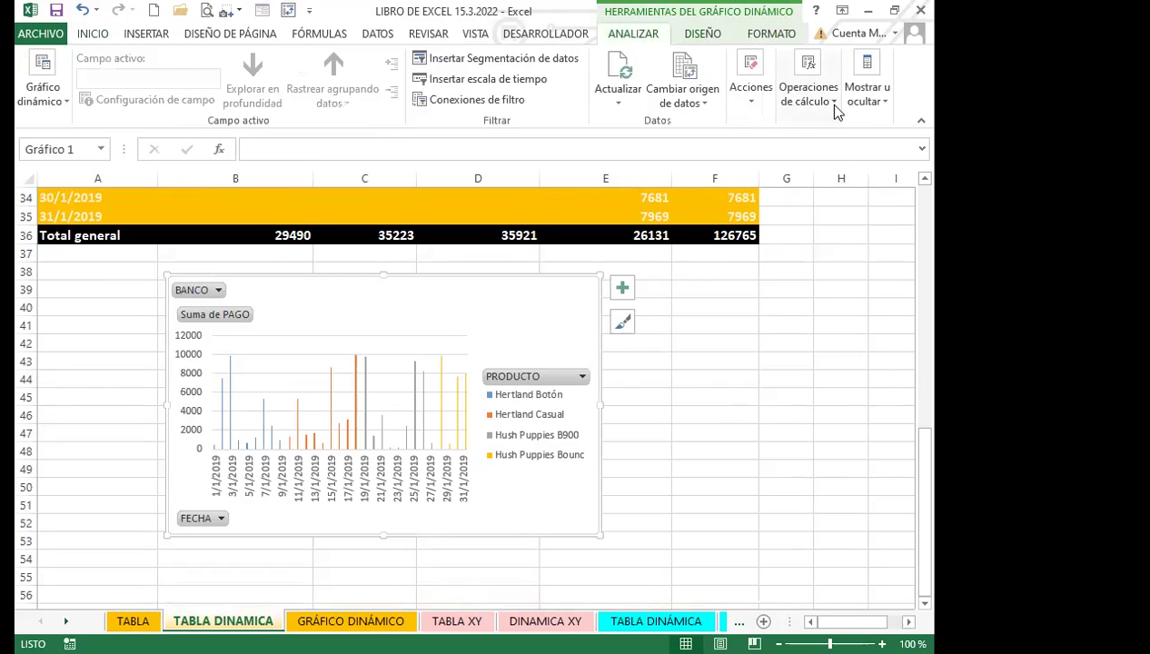
{"action": "left_click", "coordinate": [867, 100]}
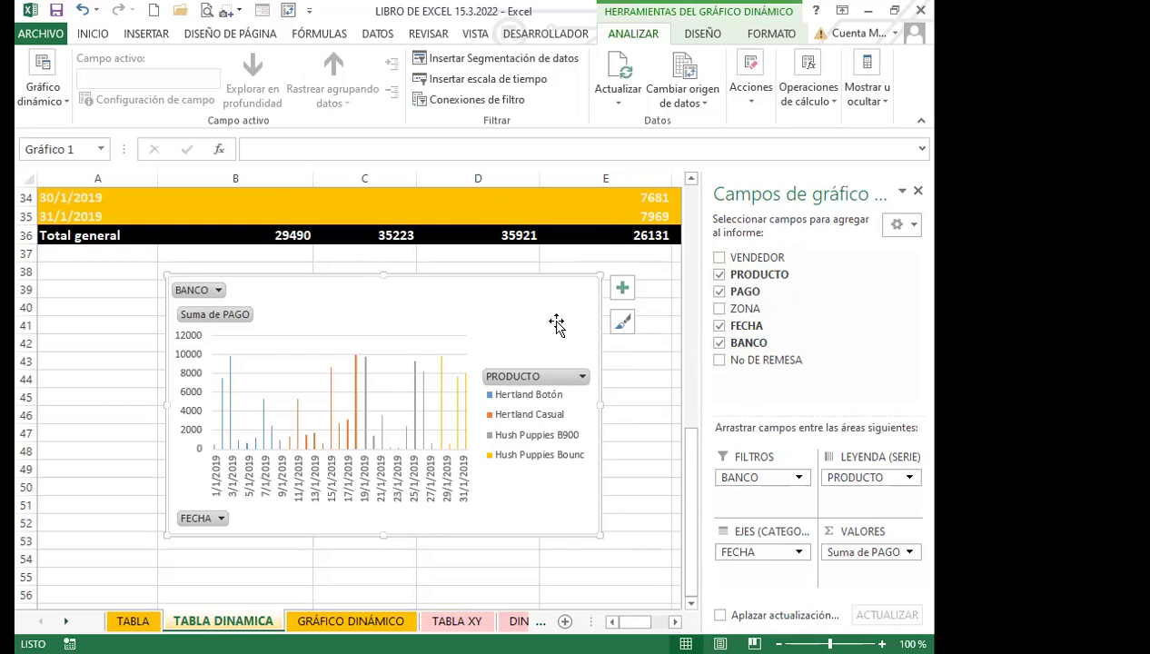
- Try adding the VENDEDOR field to the pivot chart's axis, check the table and chart, and remove the field
{"action": "left_click", "coordinate": [720, 258]}
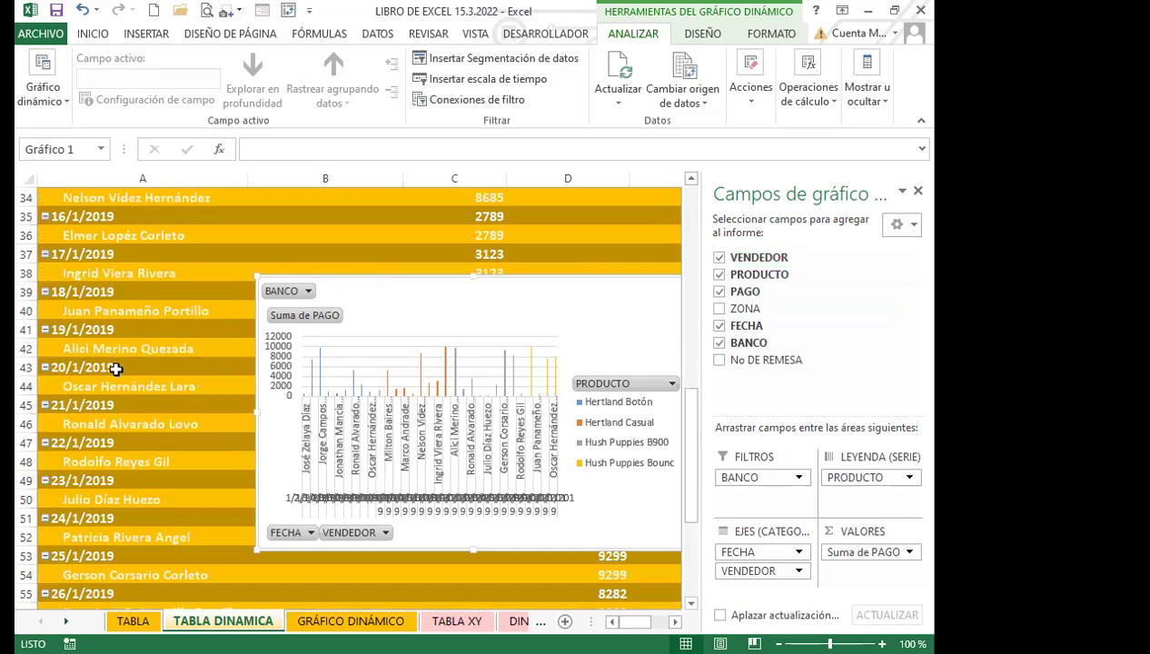
{"action": "scroll", "coordinate": [116, 368], "scroll_direction": "up", "scroll_amount": 11}
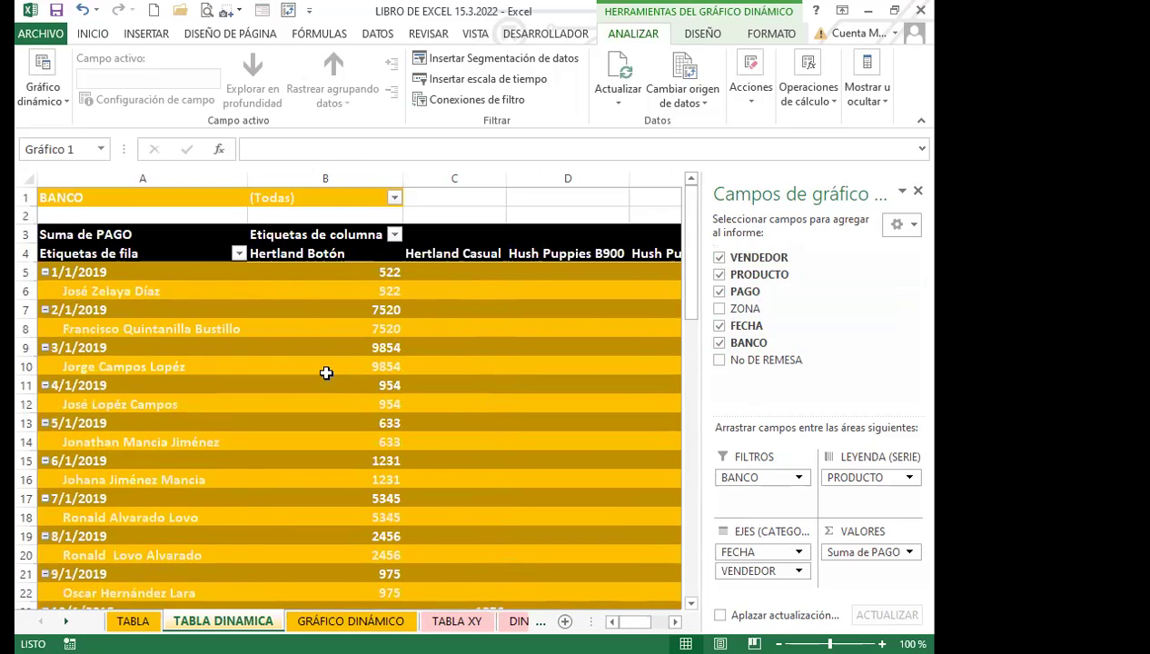
{"action": "scroll", "coordinate": [326, 372], "scroll_direction": "down", "scroll_amount": 12}
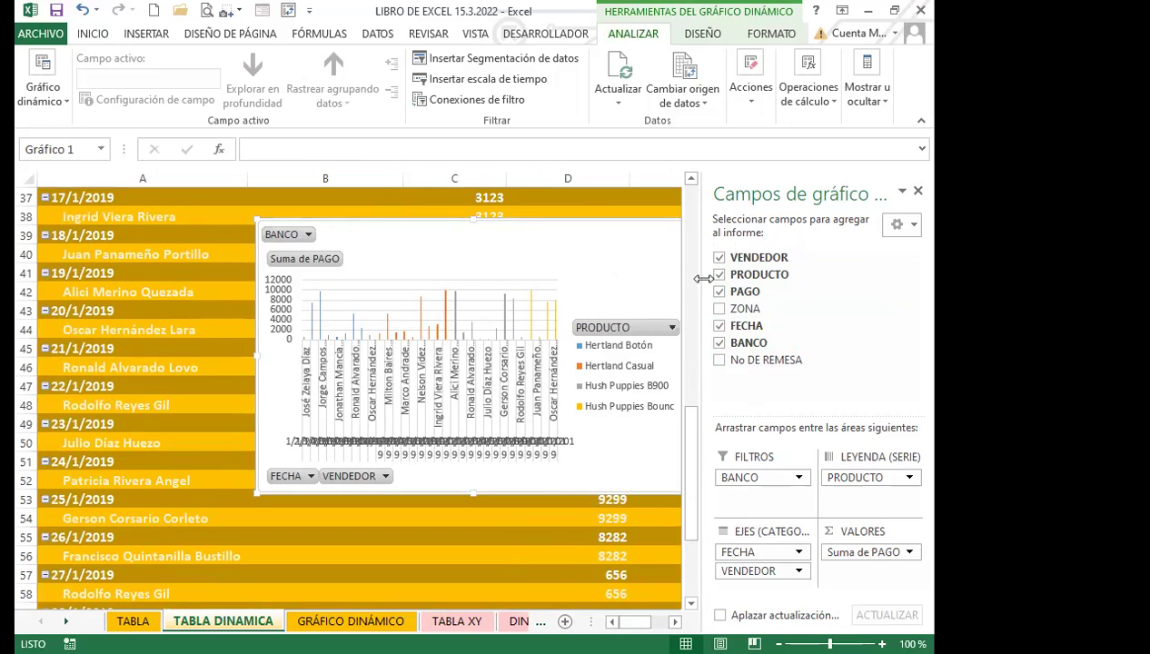
{"action": "left_click_drag", "start_coordinate": [760, 568], "coordinate": [799, 331]}
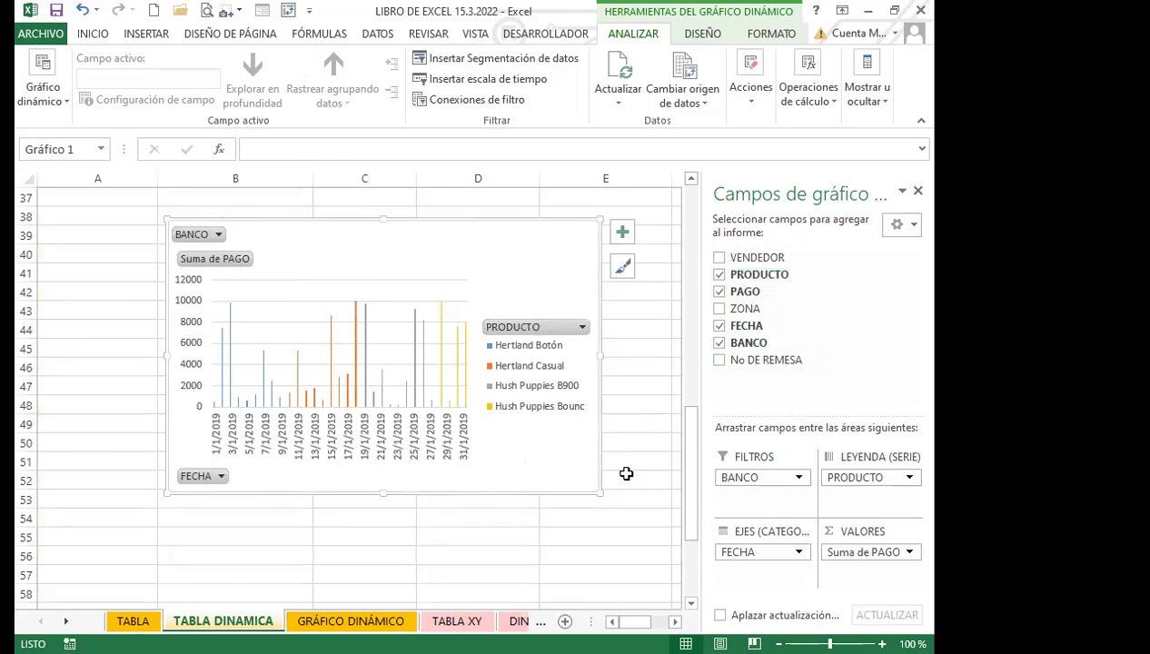
- Close the field list and delete the VENDEDOR and PRODUCTO slicers from the sheet
{"action": "left_click", "coordinate": [629, 474]}
{"action": "scroll", "coordinate": [619, 426], "scroll_direction": "up", "scroll_amount": 12}
{"action": "left_click", "coordinate": [495, 403]}
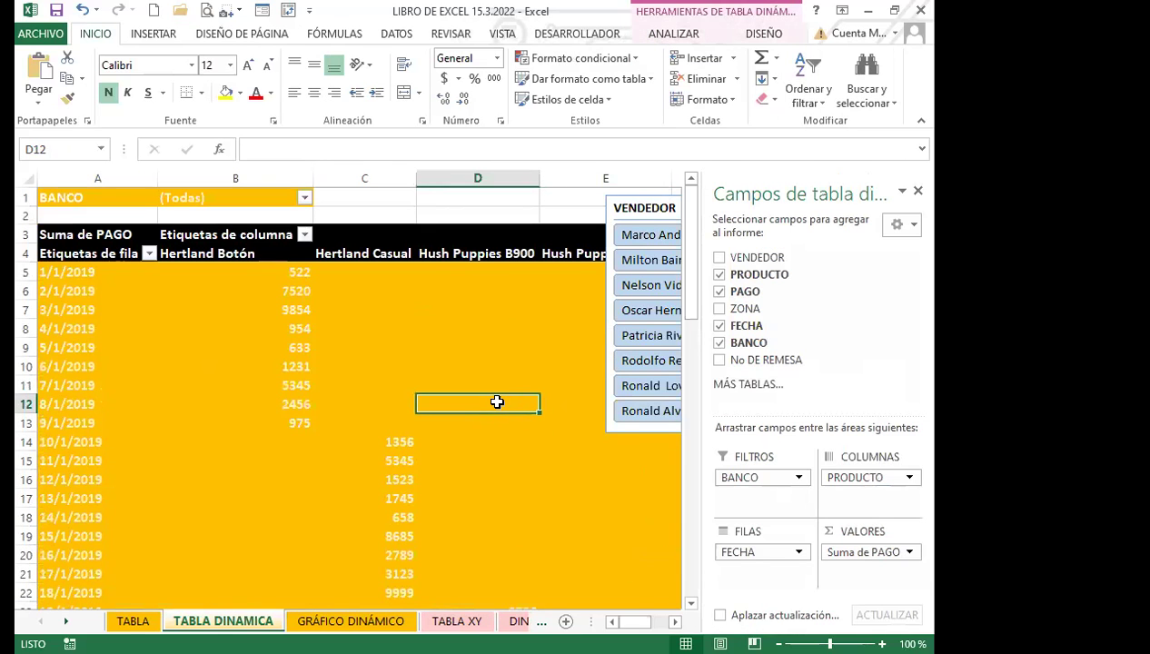
{"action": "left_click", "coordinate": [917, 192]}
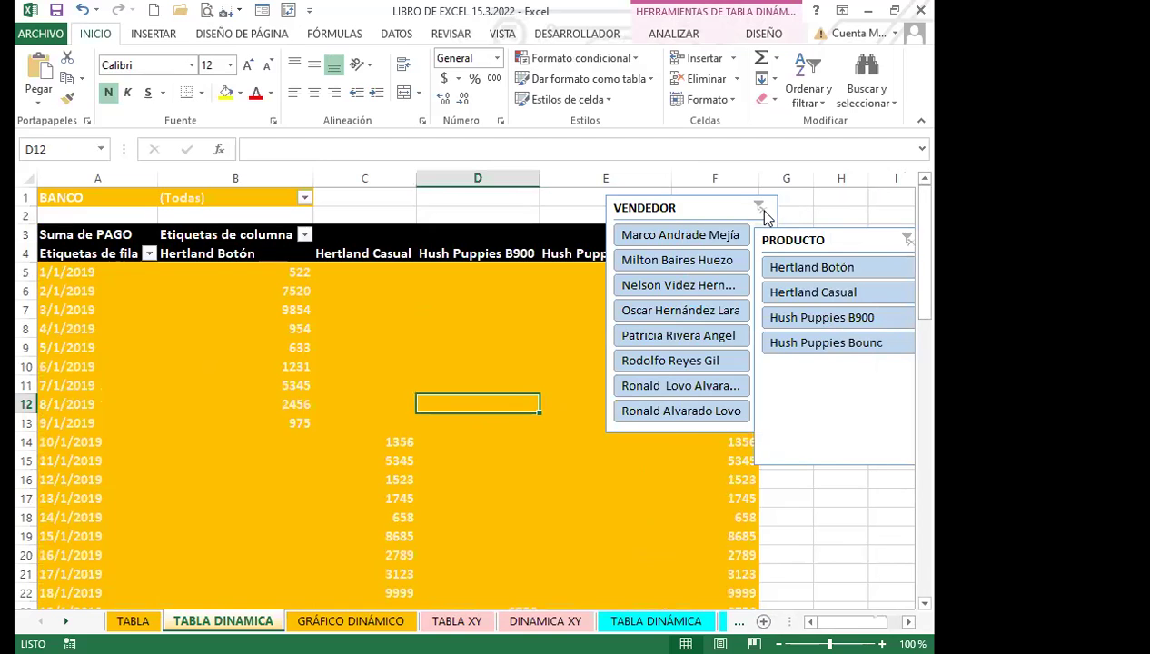
{"action": "left_click", "coordinate": [760, 207]}
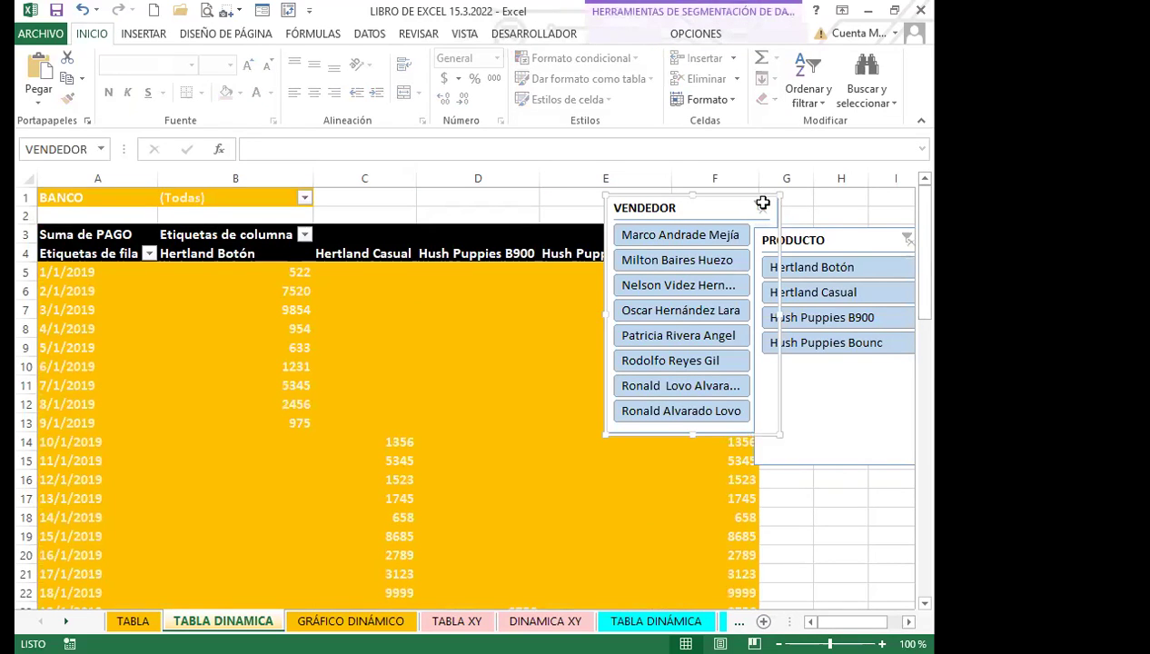
{"action": "key", "text": "Delete"}
{"action": "left_click", "coordinate": [873, 239]}
{"action": "key", "text": "Delete"}
{"action": "left_click", "coordinate": [653, 361]}
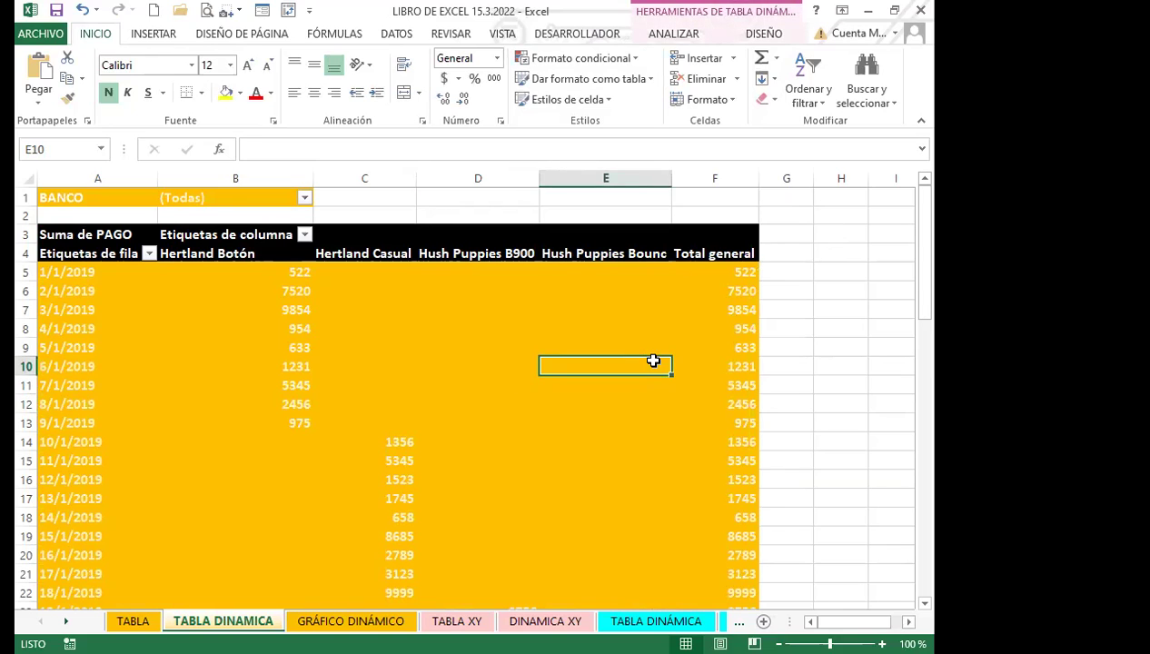
- Examine the full pivot table and the chart below it
{"action": "left_click", "coordinate": [509, 438]}
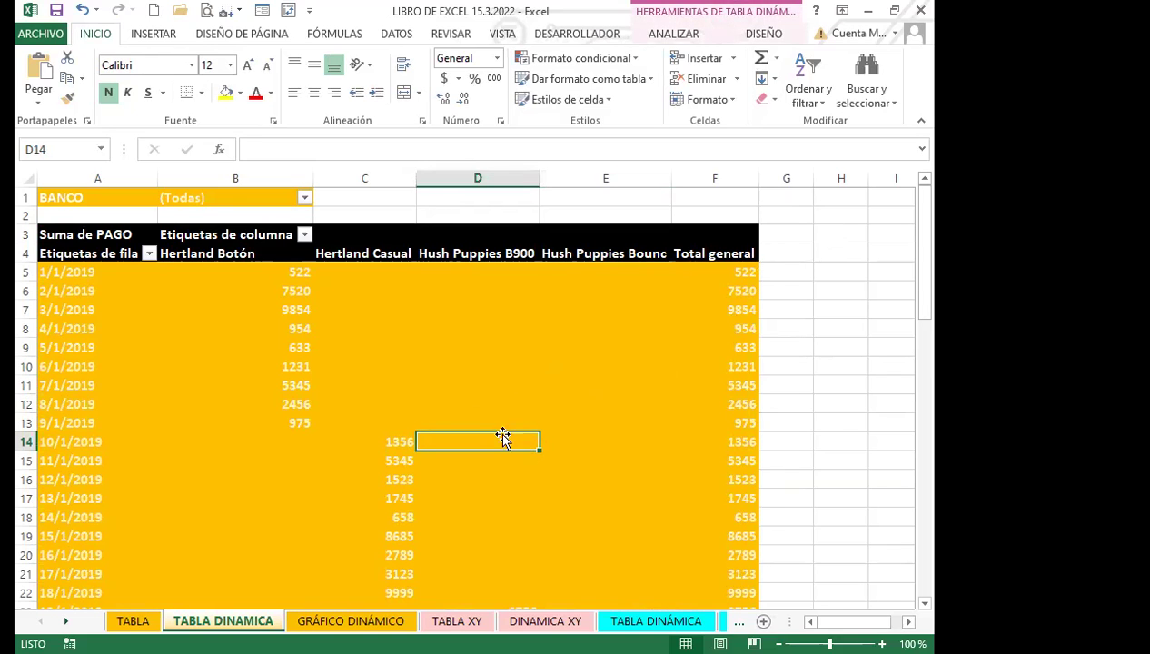
{"action": "left_click", "coordinate": [372, 423]}
{"action": "scroll", "coordinate": [378, 409], "scroll_direction": "down", "scroll_amount": 2}
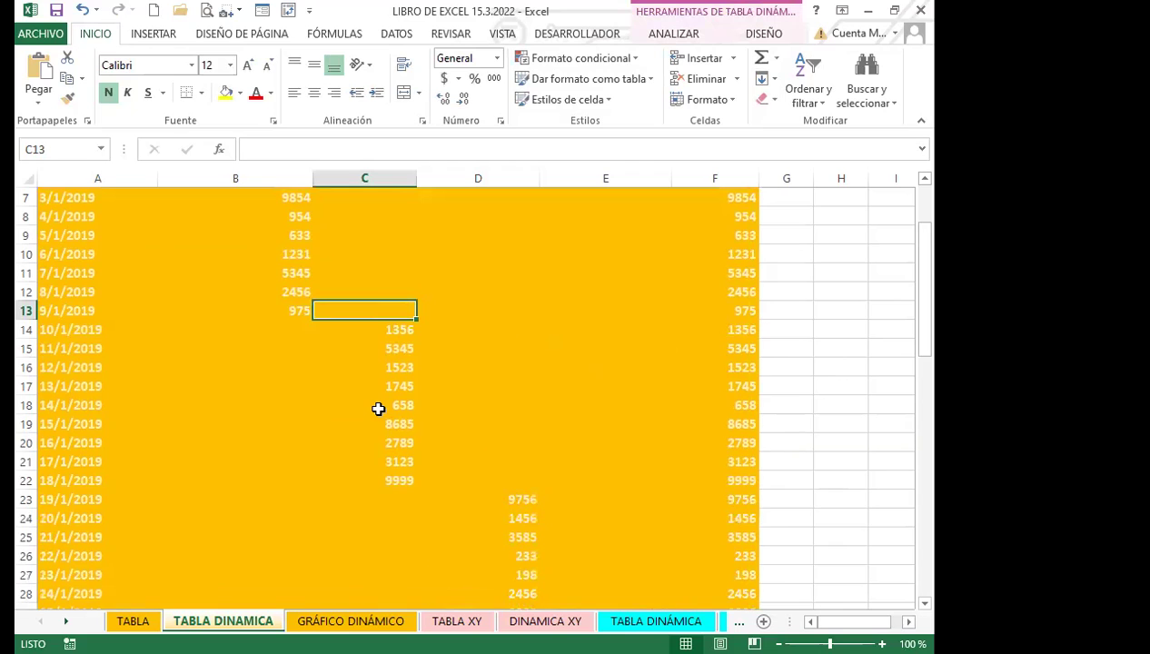
{"action": "scroll", "coordinate": [378, 408], "scroll_direction": "down", "scroll_amount": 9}
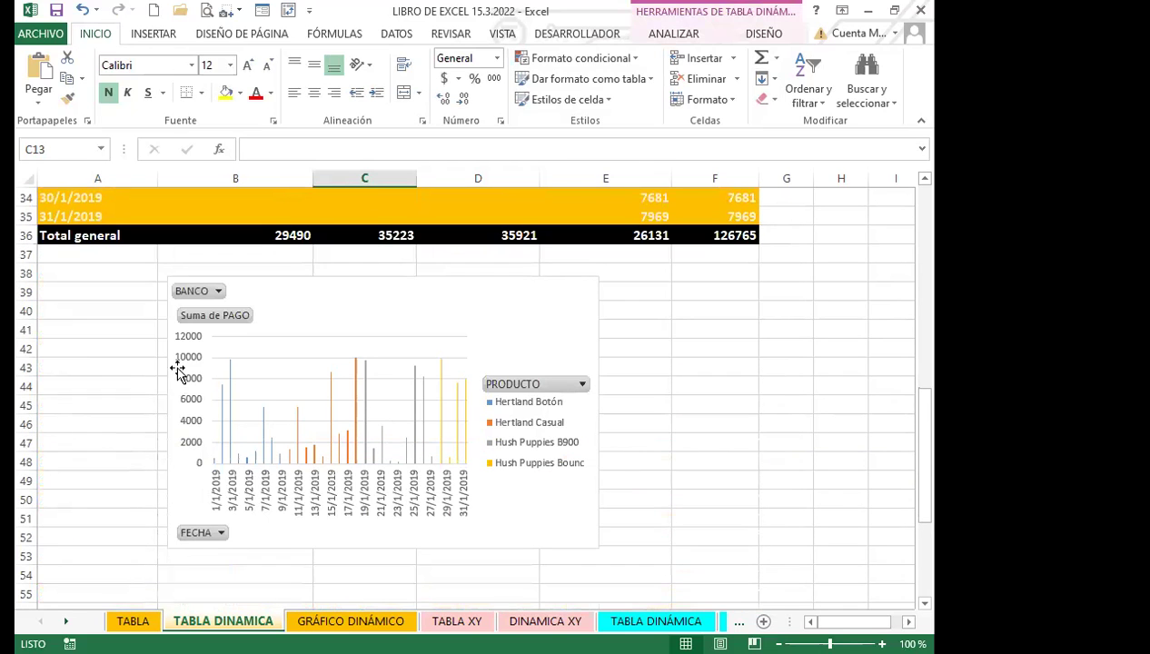
{"action": "left_click", "coordinate": [376, 292]}
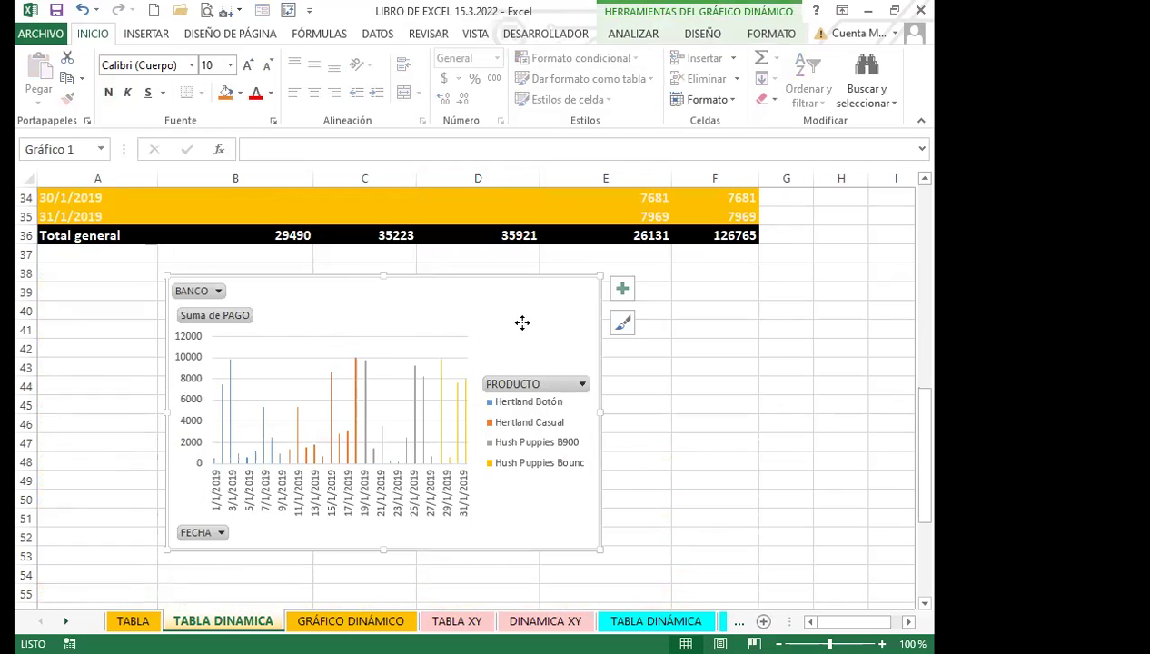
{"action": "scroll", "coordinate": [450, 347], "scroll_direction": "up", "scroll_amount": 2}
{"action": "left_click", "coordinate": [478, 275]}
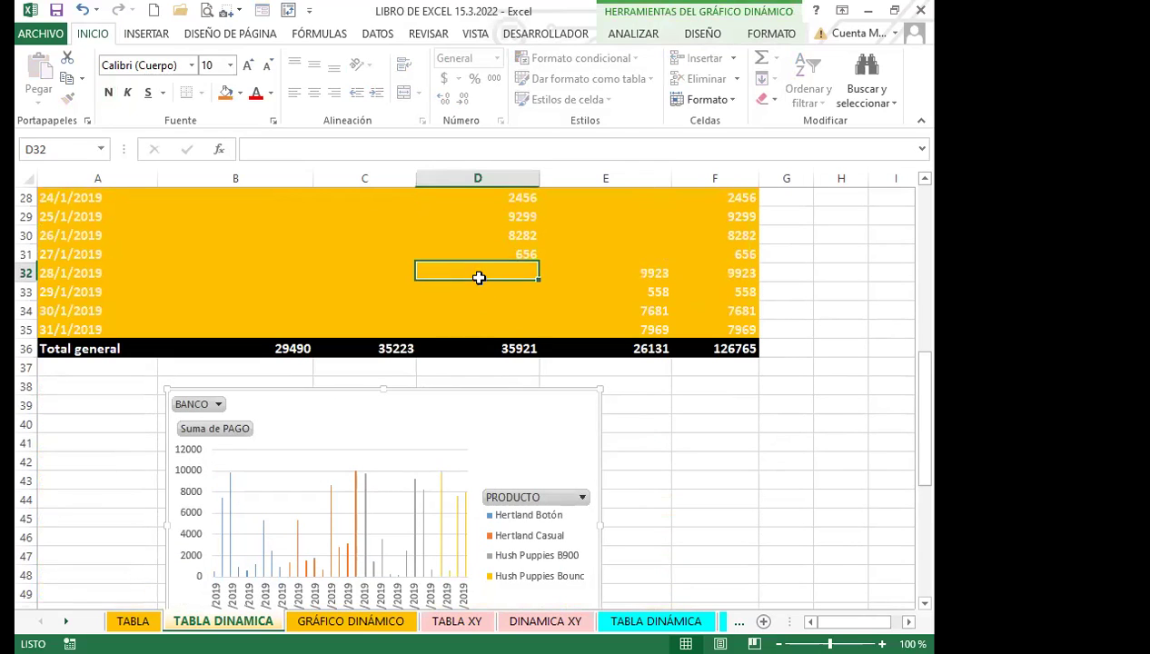
{"action": "scroll", "coordinate": [463, 281], "scroll_direction": "up", "scroll_amount": 4}
{"action": "left_click", "coordinate": [439, 290]}
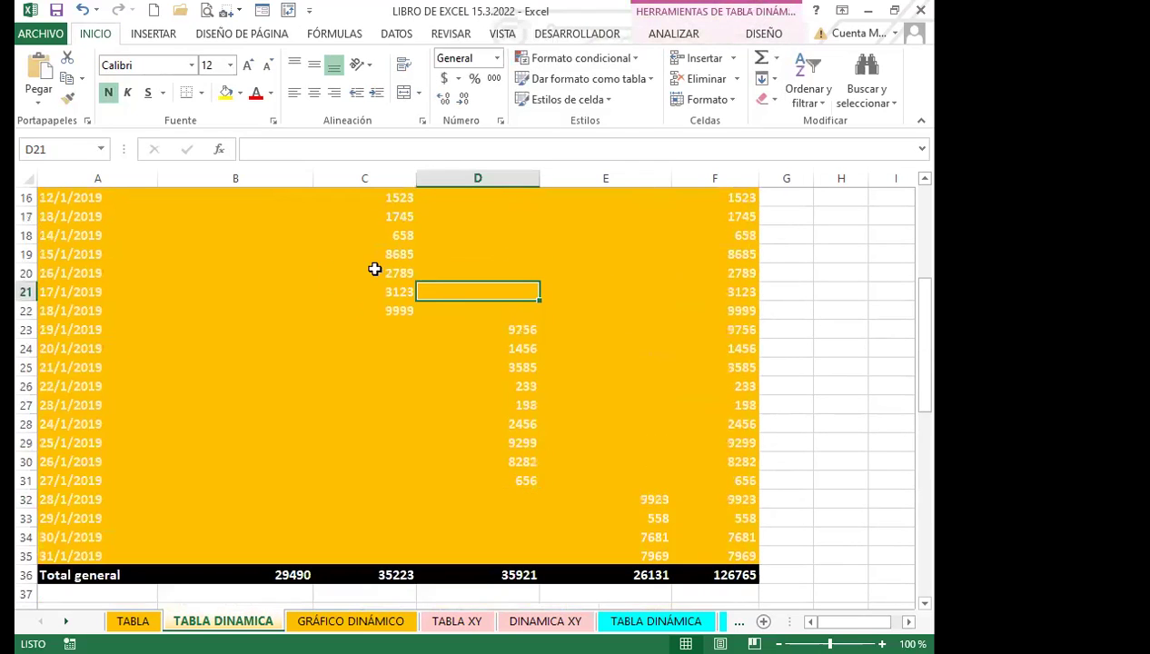
{"action": "left_click", "coordinate": [321, 313]}
{"action": "scroll", "coordinate": [575, 320], "scroll_direction": "up", "scroll_amount": 5}
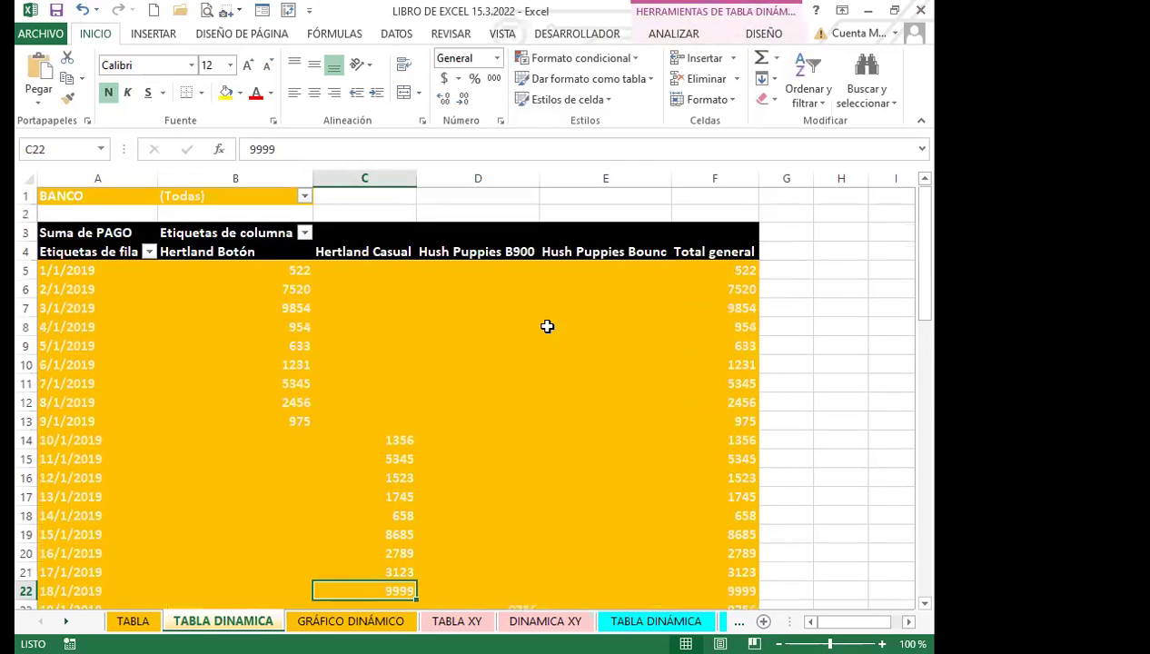
- Replace PRODUCTO with VENDEDOR in the pivot table's field list and check the table down to its chart
{"action": "left_click", "coordinate": [544, 326]}
{"action": "left_click", "coordinate": [763, 33]}
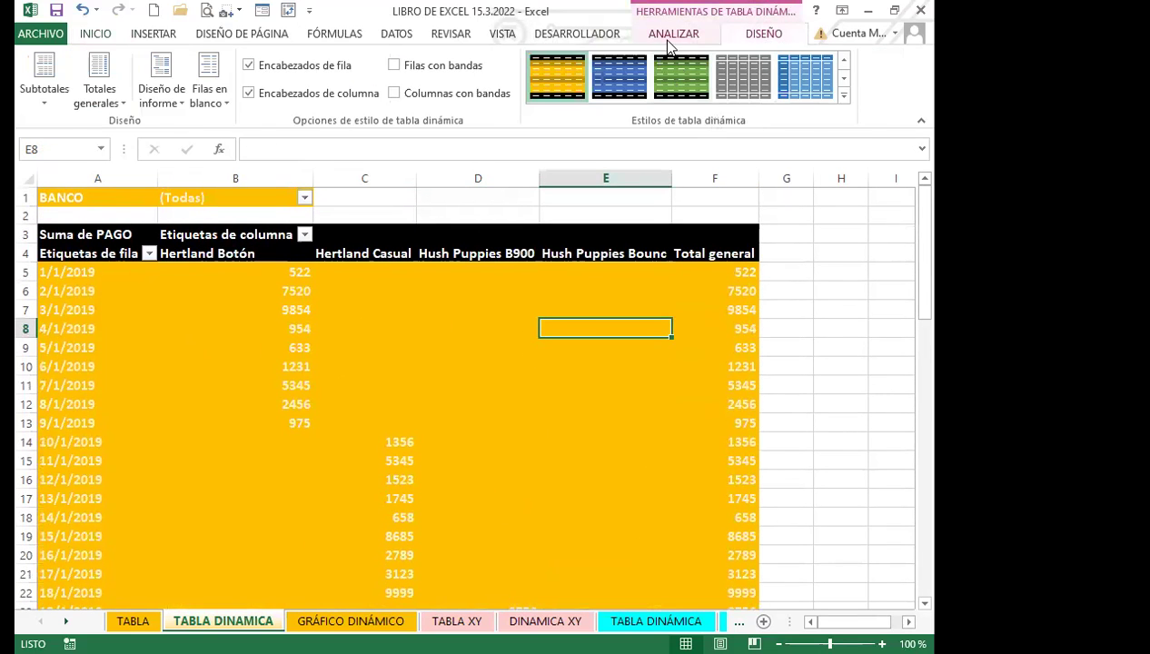
{"action": "left_click", "coordinate": [672, 37]}
{"action": "left_click", "coordinate": [740, 105]}
{"action": "left_click", "coordinate": [682, 175]}
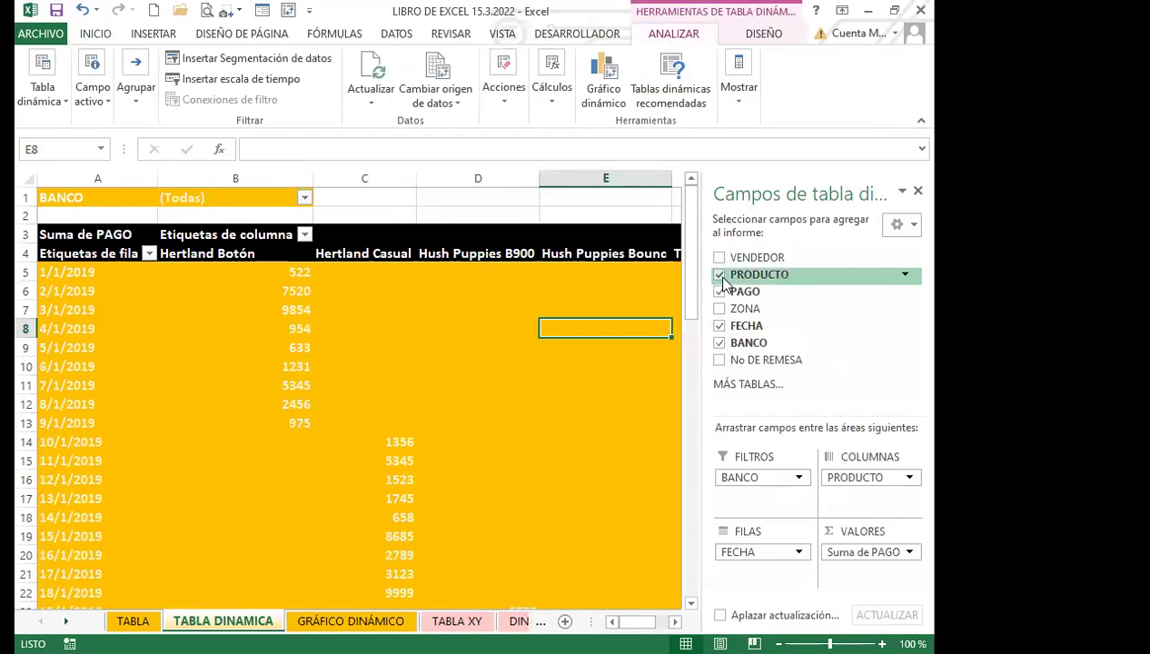
{"action": "left_click", "coordinate": [720, 274]}
{"action": "left_click", "coordinate": [719, 257]}
{"action": "scroll", "coordinate": [448, 430], "scroll_direction": "down", "scroll_amount": 3}
{"action": "scroll", "coordinate": [447, 430], "scroll_direction": "down", "scroll_amount": 10}
{"action": "scroll", "coordinate": [411, 431], "scroll_direction": "up", "scroll_amount": 6}
{"action": "scroll", "coordinate": [479, 393], "scroll_direction": "up", "scroll_amount": 8}
- Swap VENDEDOR for PRODUCTO in the pivot table's rows, under FECHA, and close the field list
{"action": "left_click", "coordinate": [719, 274]}
{"action": "left_click", "coordinate": [719, 257]}
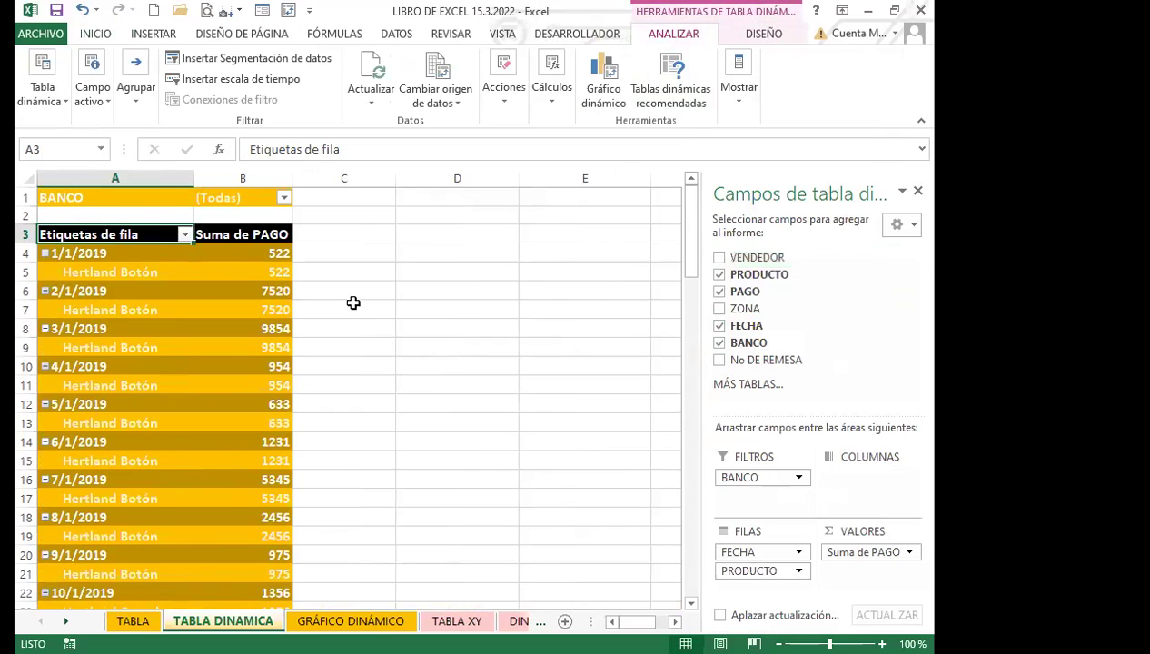
{"action": "left_click", "coordinate": [265, 306]}
{"action": "left_click", "coordinate": [917, 191]}
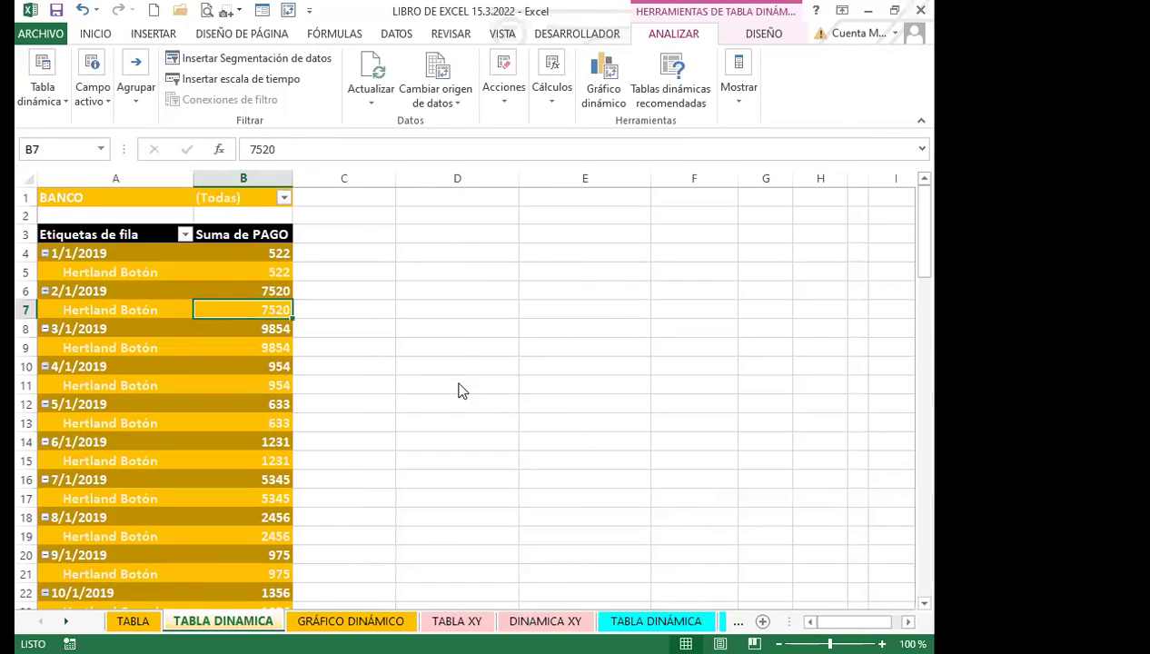
{"action": "left_click", "coordinate": [459, 385]}
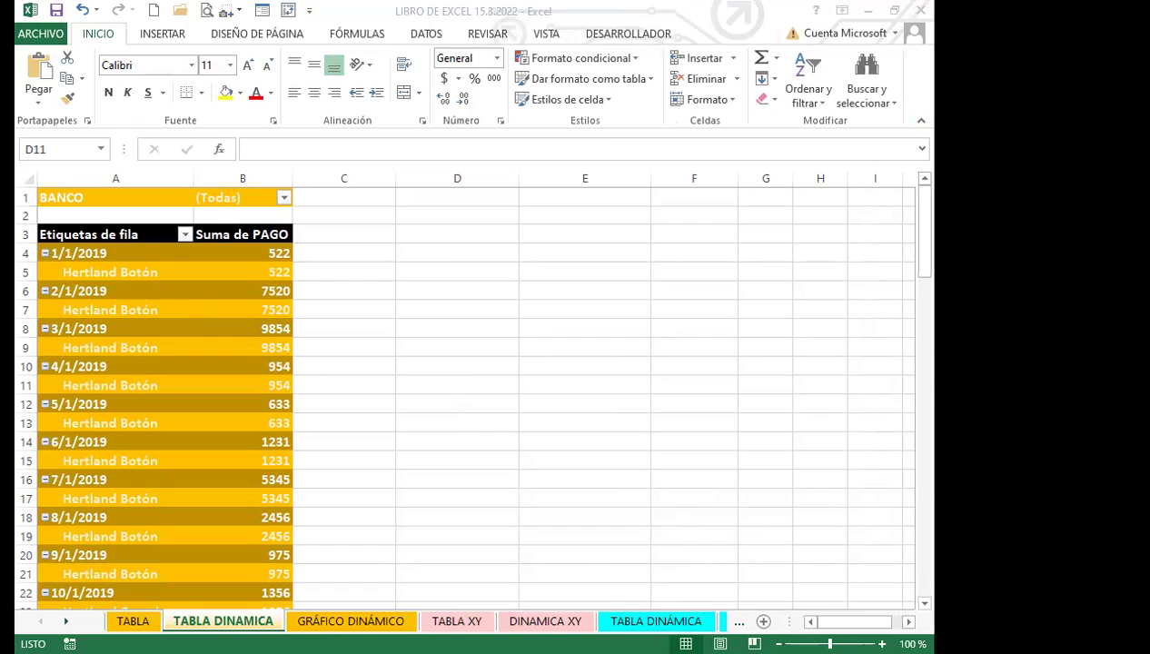
- View the data on the TABLA XY sheet and open the pivot table on the DINAMICA XY sheet
{"action": "left_click", "coordinate": [213, 420]}
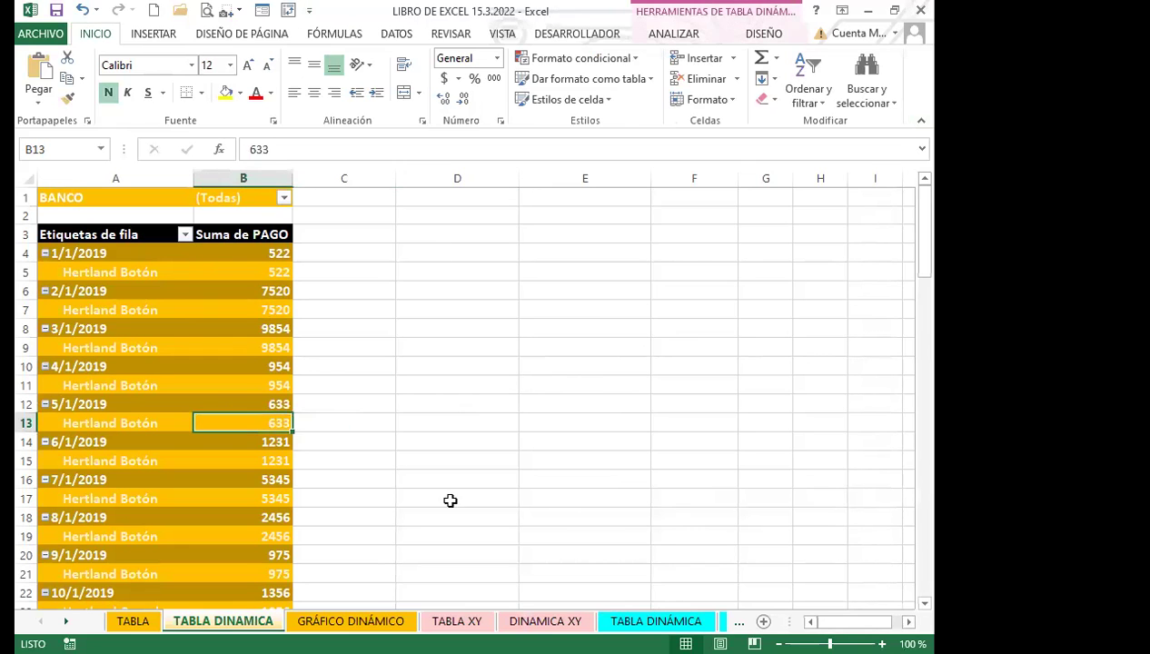
{"action": "key", "text": "ctrl+Page_Down"}
{"action": "key", "text": "ctrl+Page_Down"}
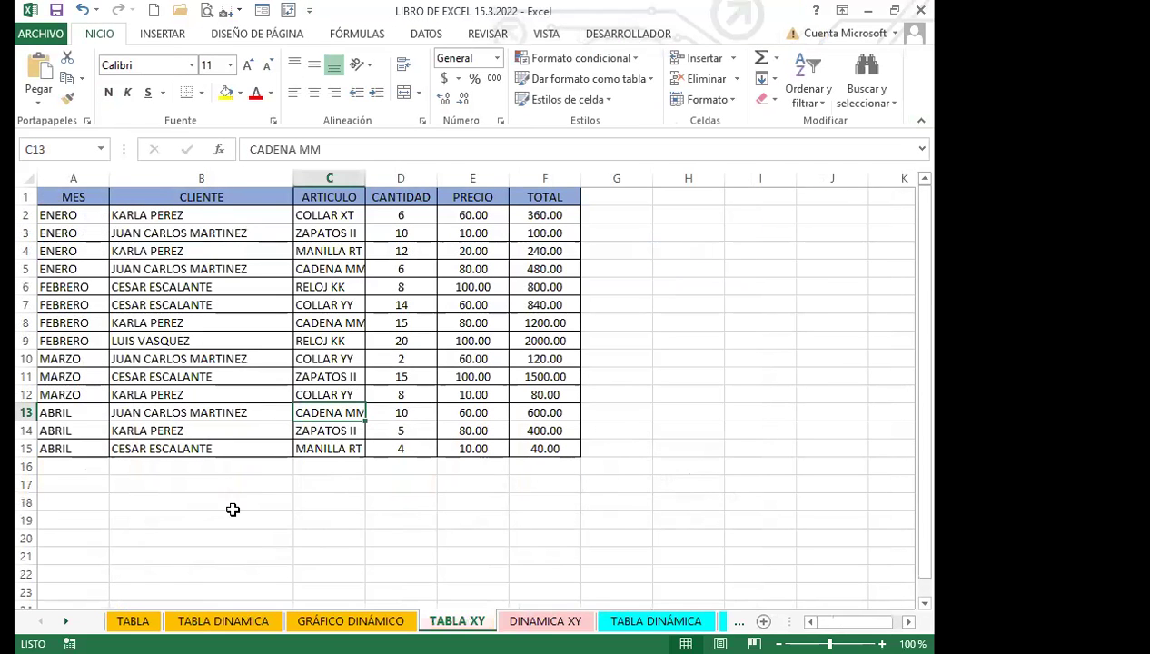
{"action": "left_click", "coordinate": [427, 373]}
{"action": "left_click", "coordinate": [545, 621]}
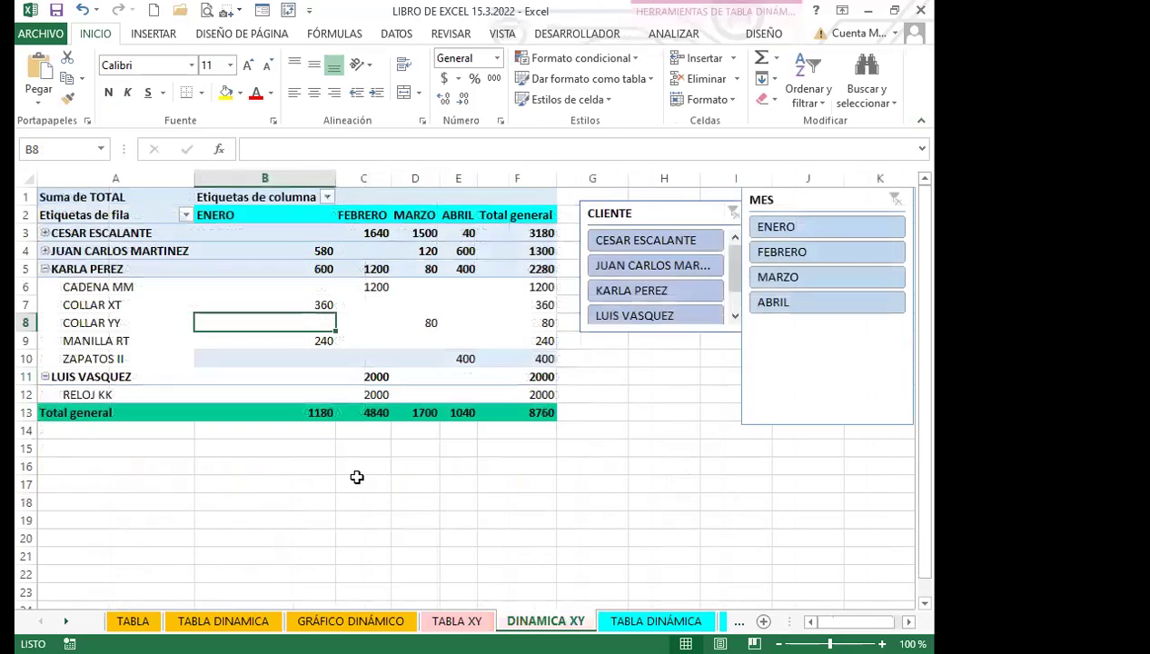
{"action": "left_click", "coordinate": [382, 337]}
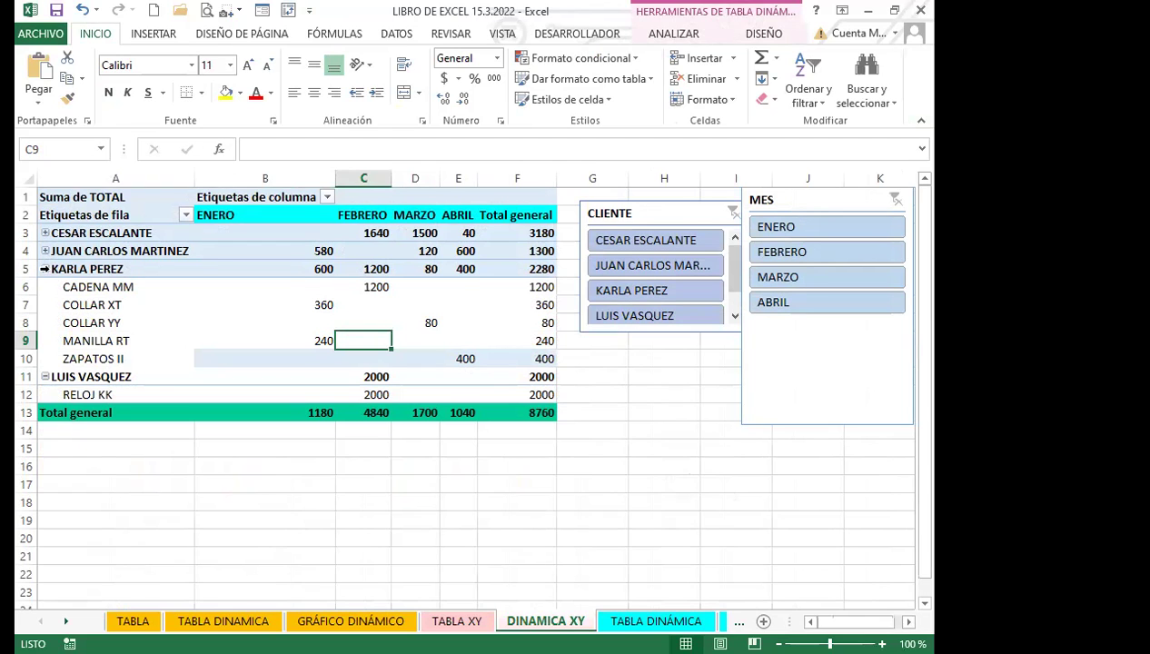
- Collapse the customer group in row 5 of the pivot table and delete the CLIENTE and MES slicers
{"action": "left_click", "coordinate": [45, 269]}
{"action": "left_click", "coordinate": [732, 210]}
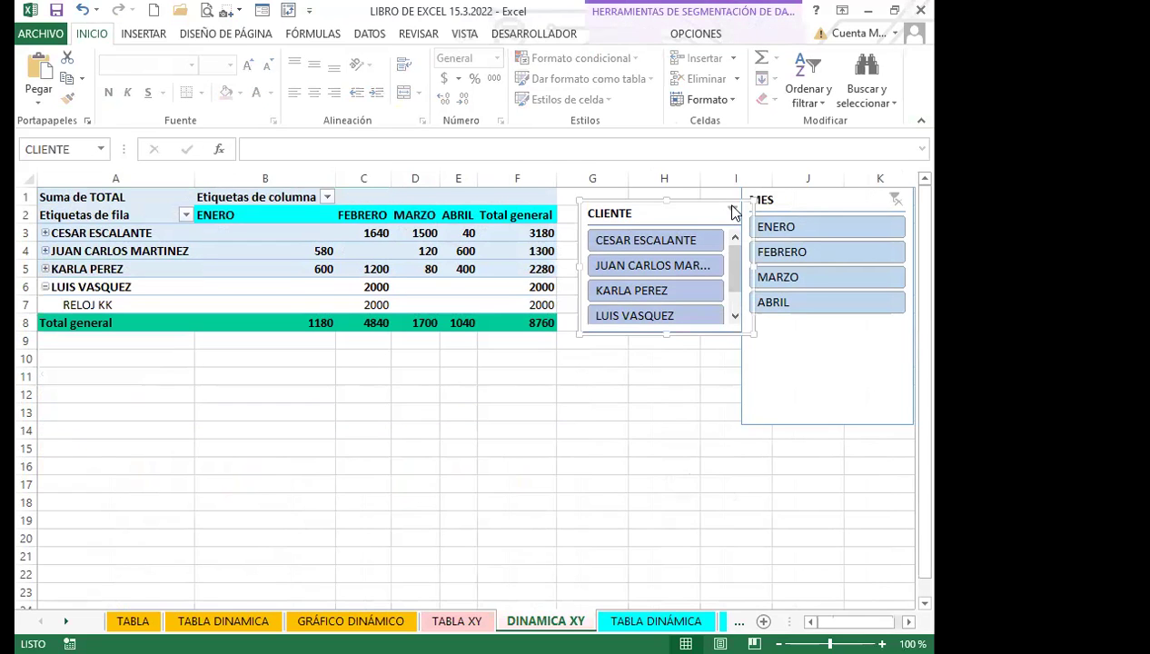
{"action": "key", "text": "Delete"}
{"action": "left_click", "coordinate": [762, 214]}
{"action": "key", "text": "Delete"}
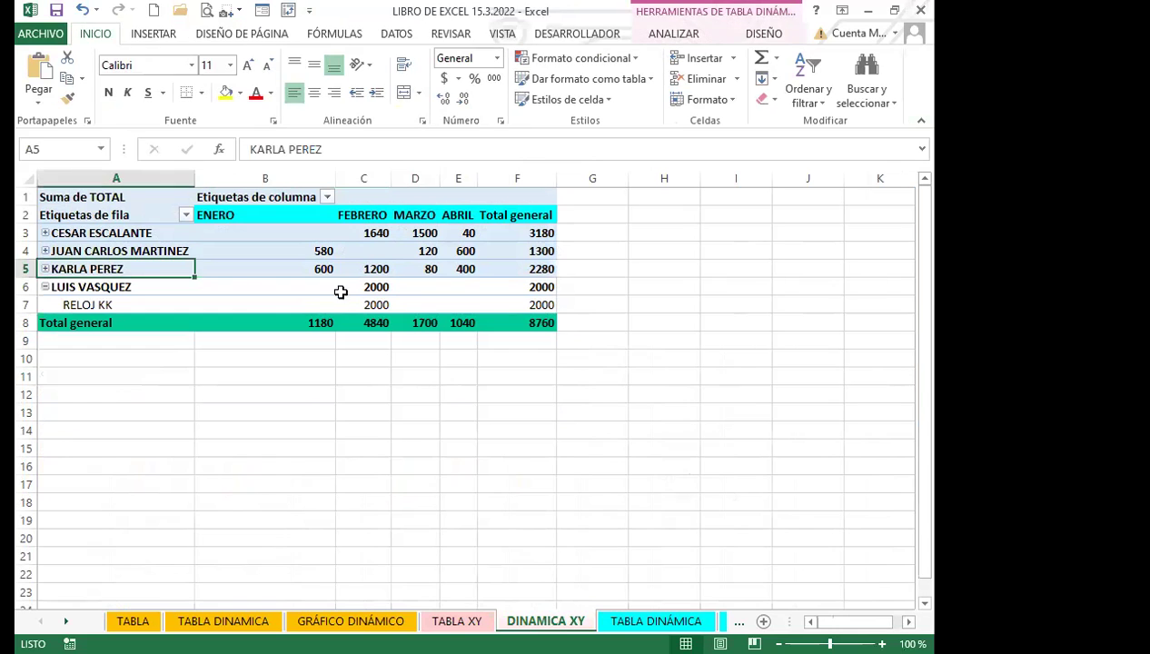
- Show the field list for the pivot table on the DINAMICA XY sheet
{"action": "left_click", "coordinate": [236, 267]}
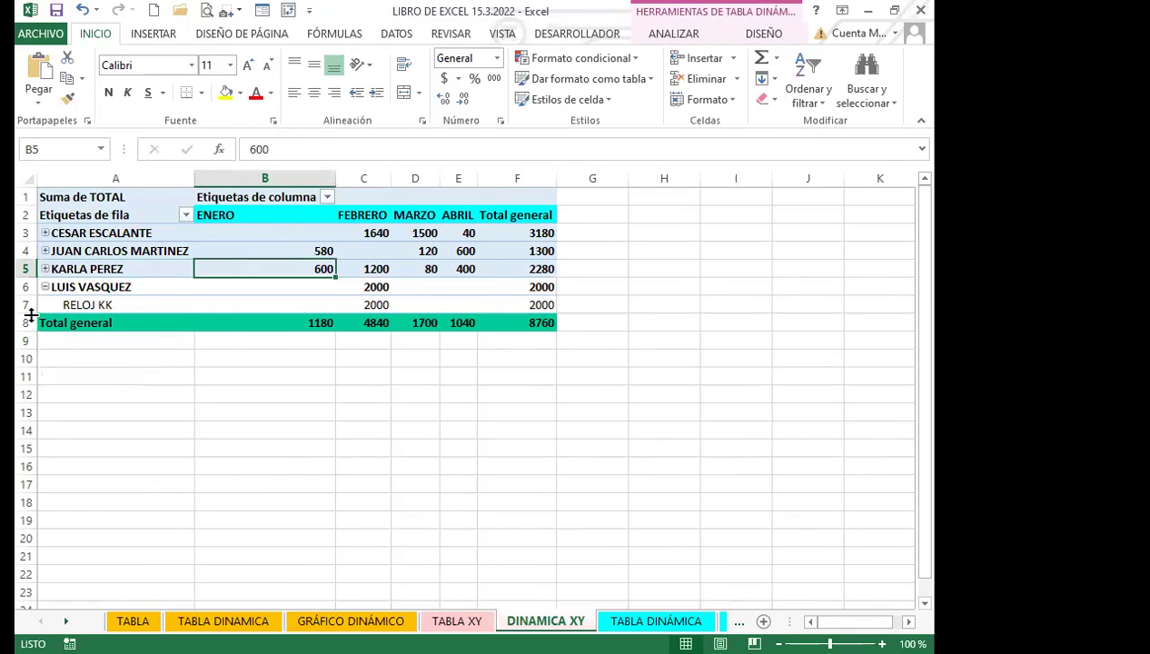
{"action": "left_click", "coordinate": [358, 251]}
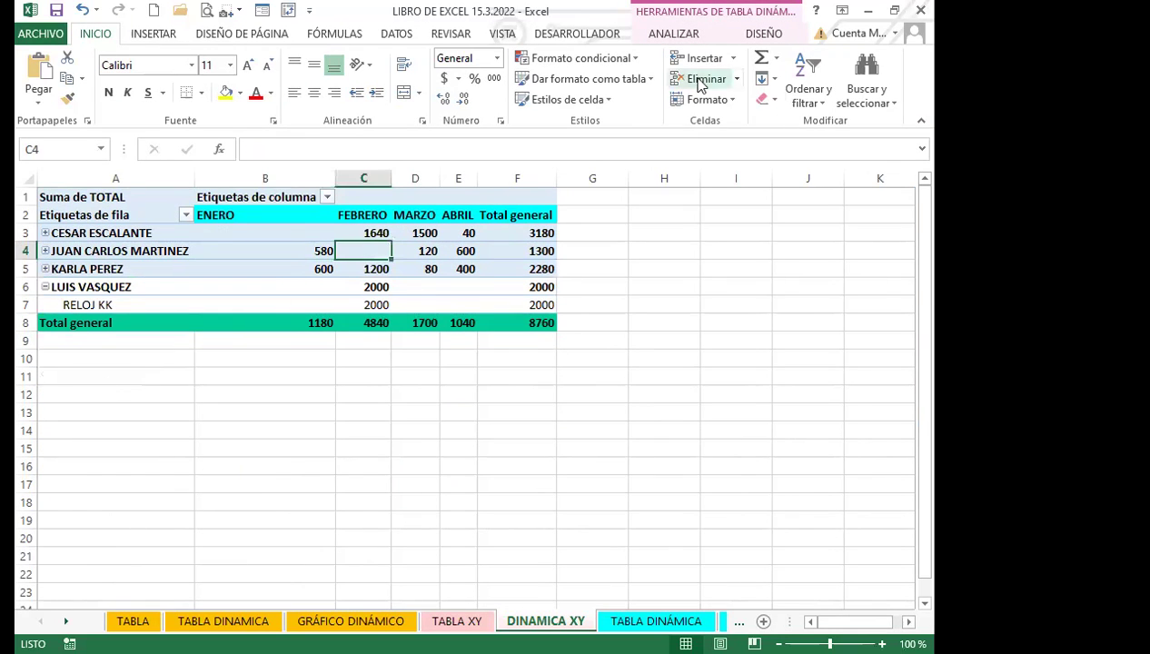
{"action": "left_click", "coordinate": [763, 34]}
{"action": "left_click", "coordinate": [681, 37]}
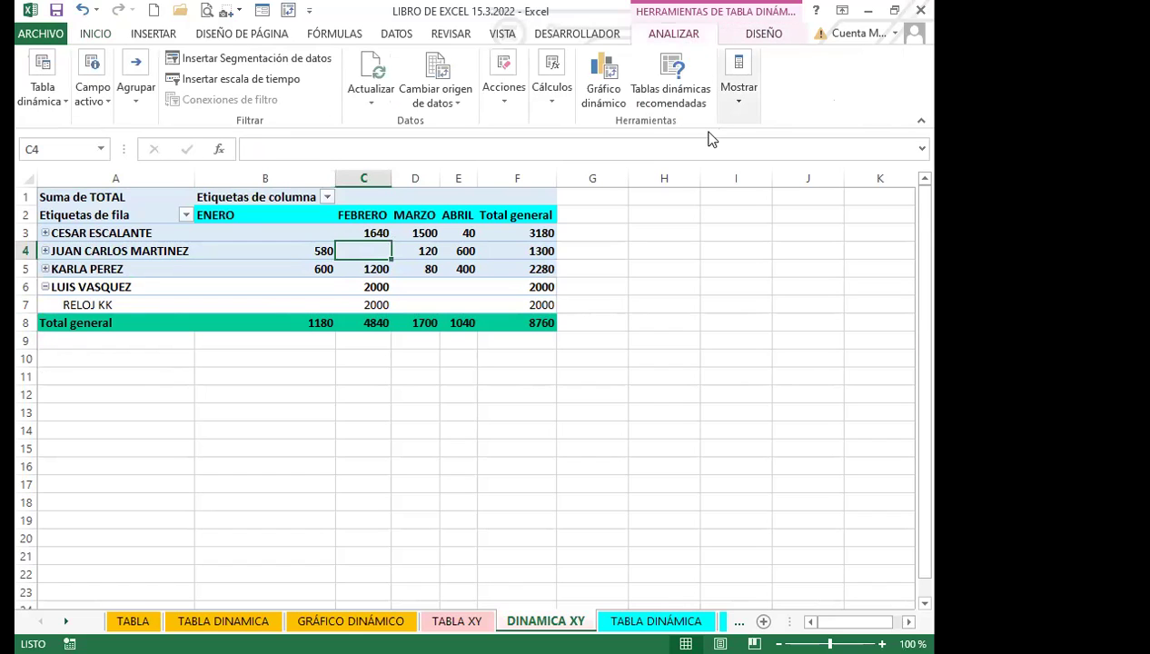
{"action": "left_click", "coordinate": [741, 98]}
{"action": "left_click", "coordinate": [737, 164]}
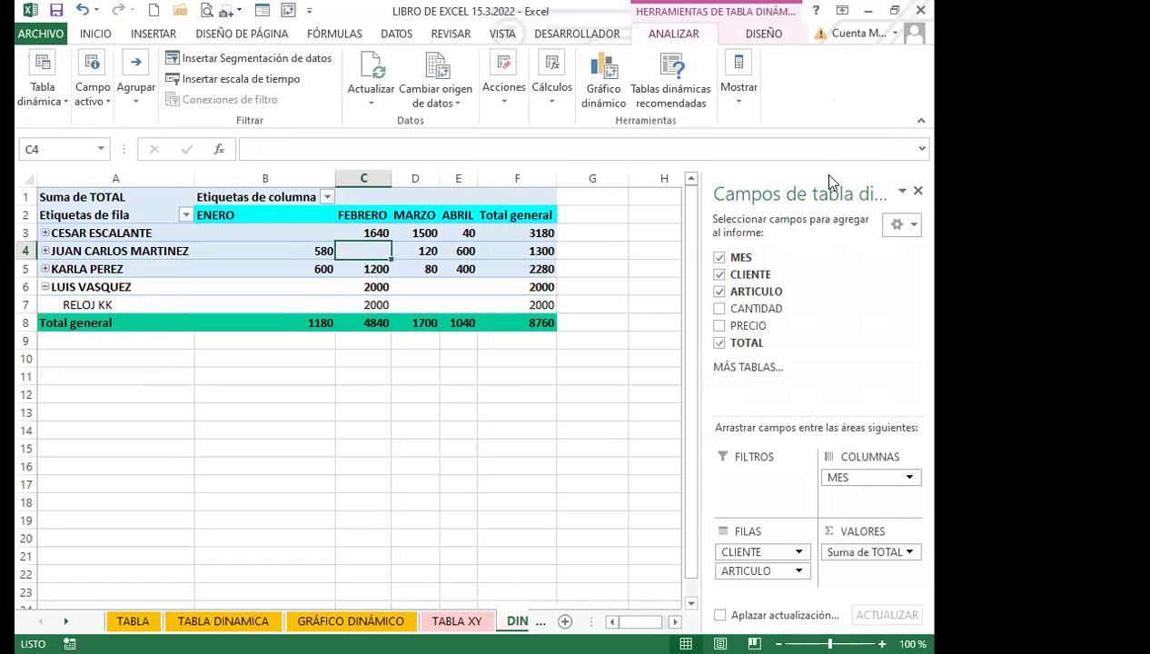
- Insert a basic Circular (pie) pivot chart based on the DINAMICA XY pivot table
{"action": "left_click", "coordinate": [604, 71]}
{"action": "left_click", "coordinate": [265, 195]}
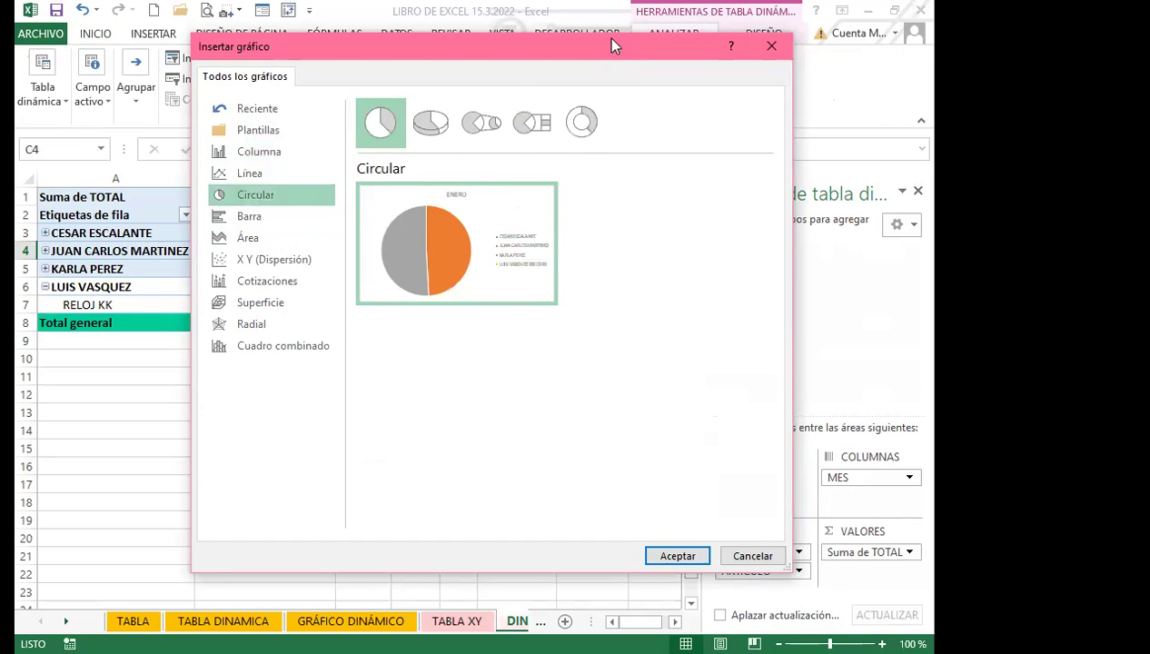
{"action": "key", "text": "Return"}
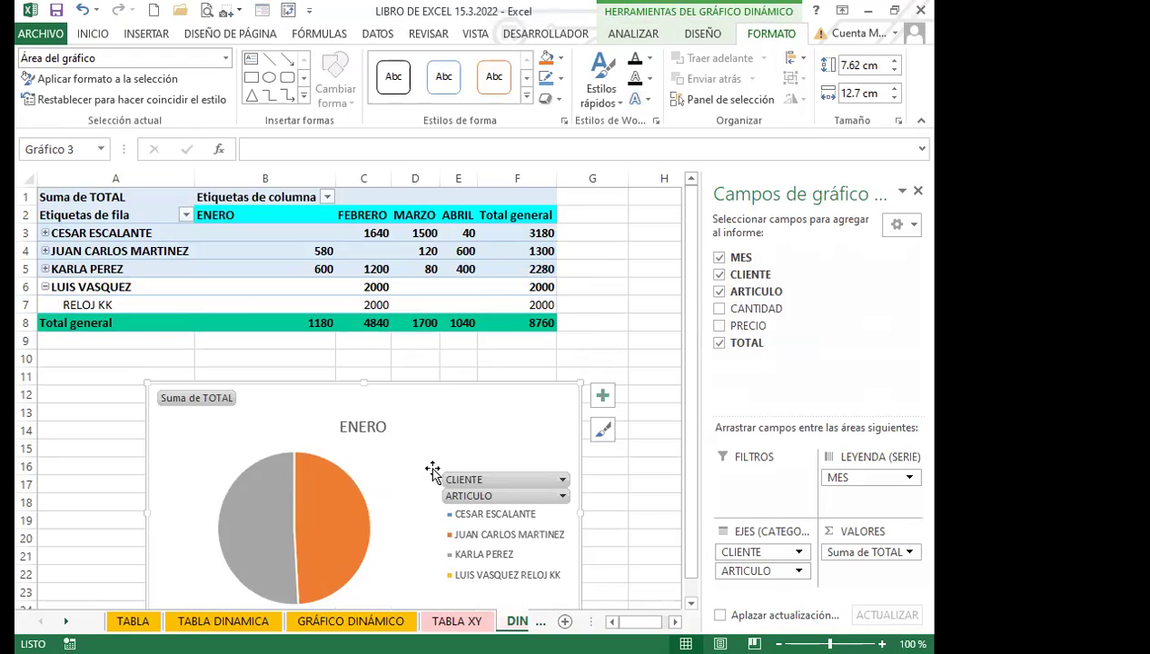
- View the whole pie chart and check the filter options of its ARTICULO field without changing them
{"action": "scroll", "coordinate": [432, 474], "scroll_direction": "down", "scroll_amount": 3}
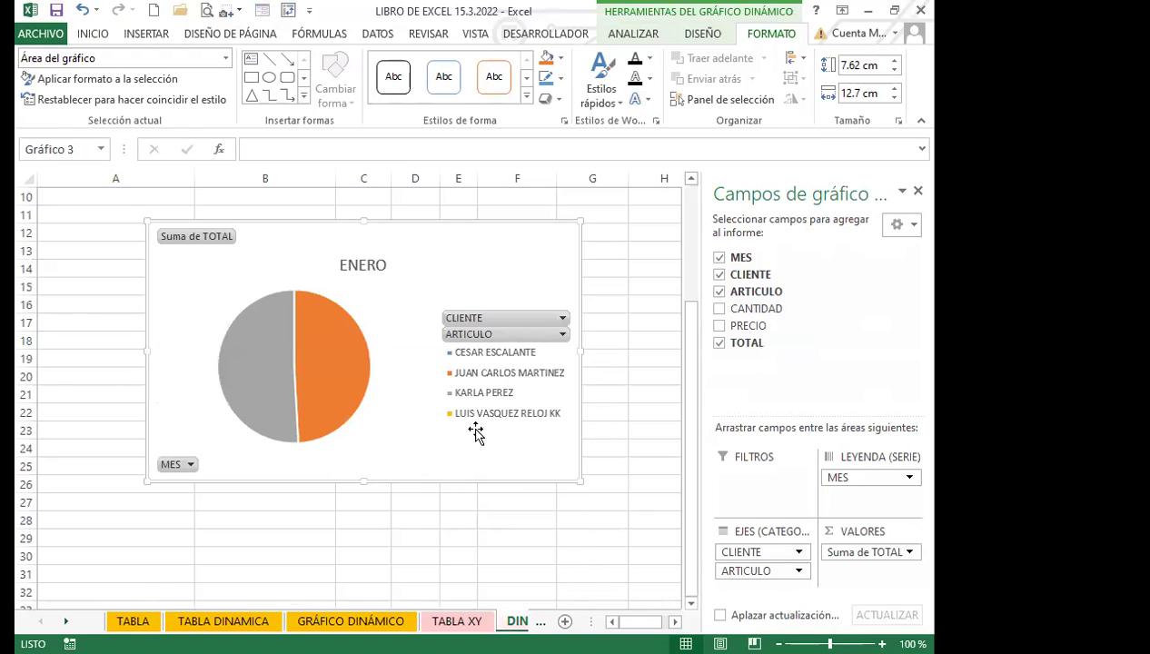
{"action": "left_click", "coordinate": [496, 333]}
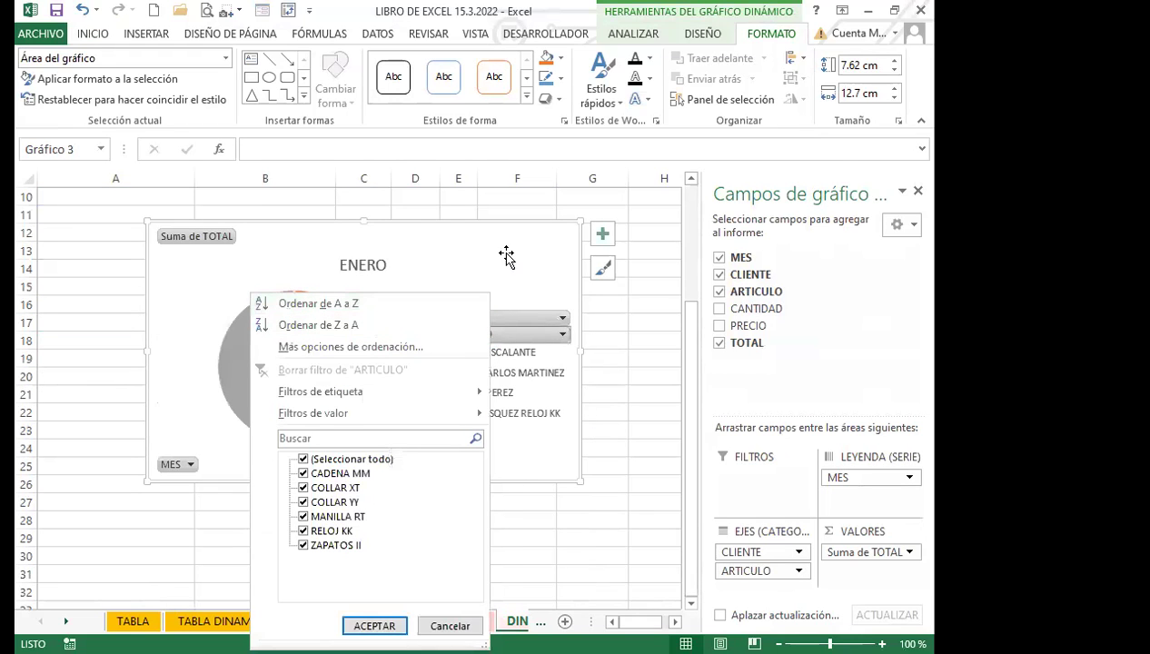
{"action": "key", "text": "Escape"}
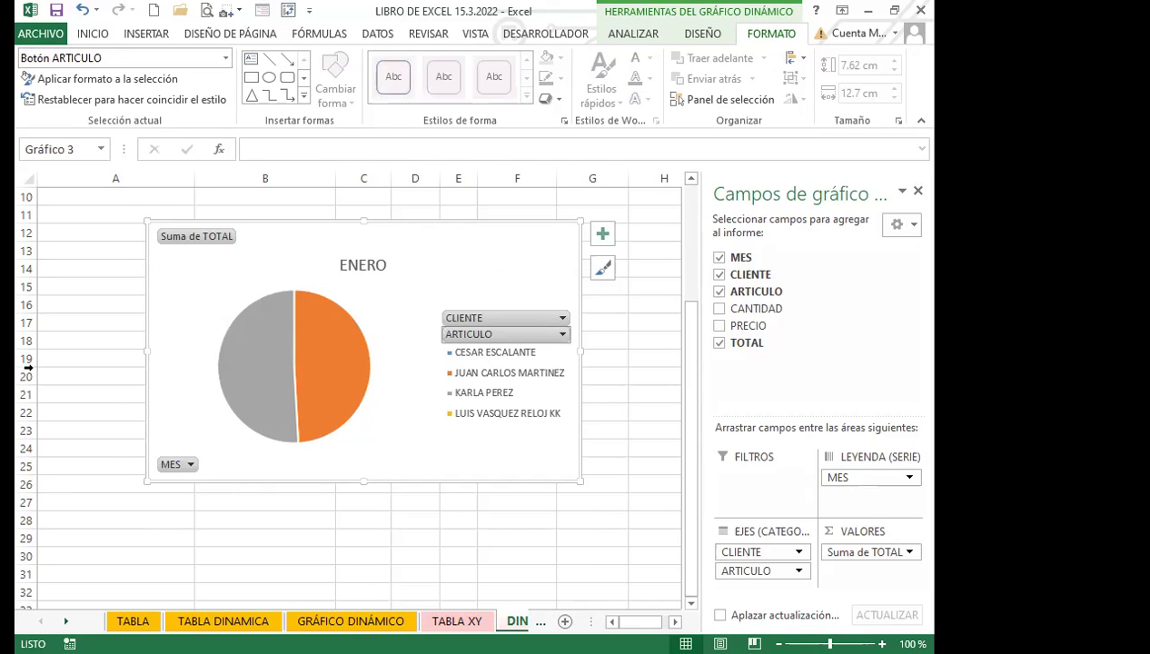
{"action": "left_click", "coordinate": [91, 380]}
{"action": "left_click", "coordinate": [473, 282]}
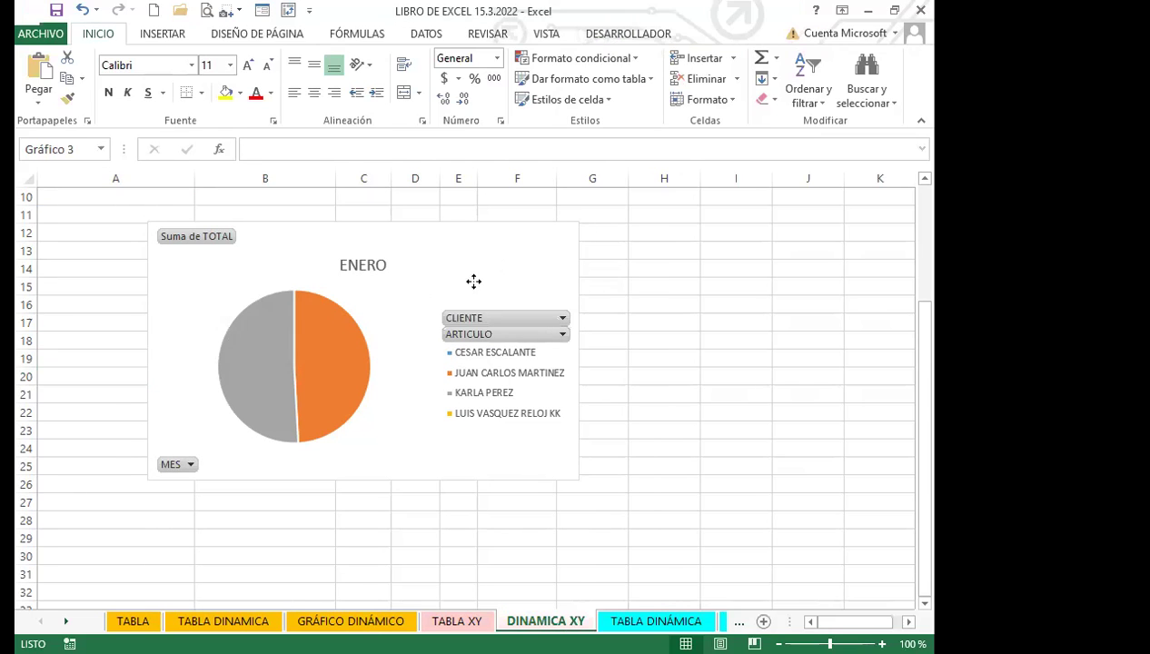
- Check the pivot table's CLIENTE row filter options and its ENERO and FEBRERO column headings against the chart
{"action": "scroll", "coordinate": [473, 281], "scroll_direction": "up", "scroll_amount": 3}
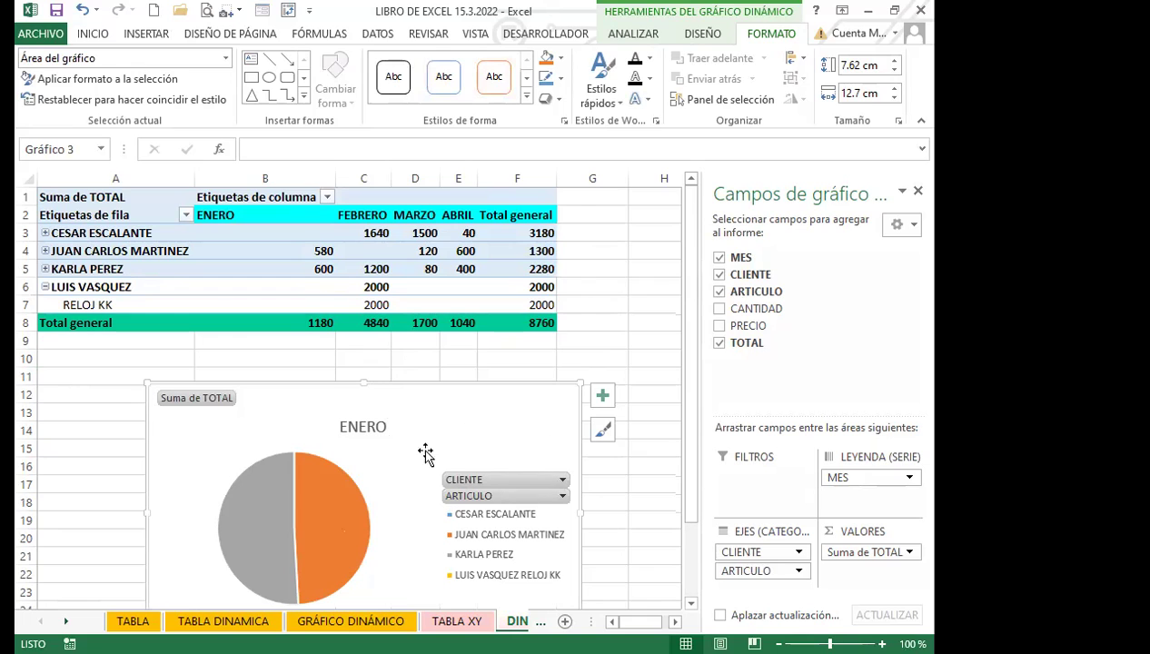
{"action": "left_click", "coordinate": [182, 397]}
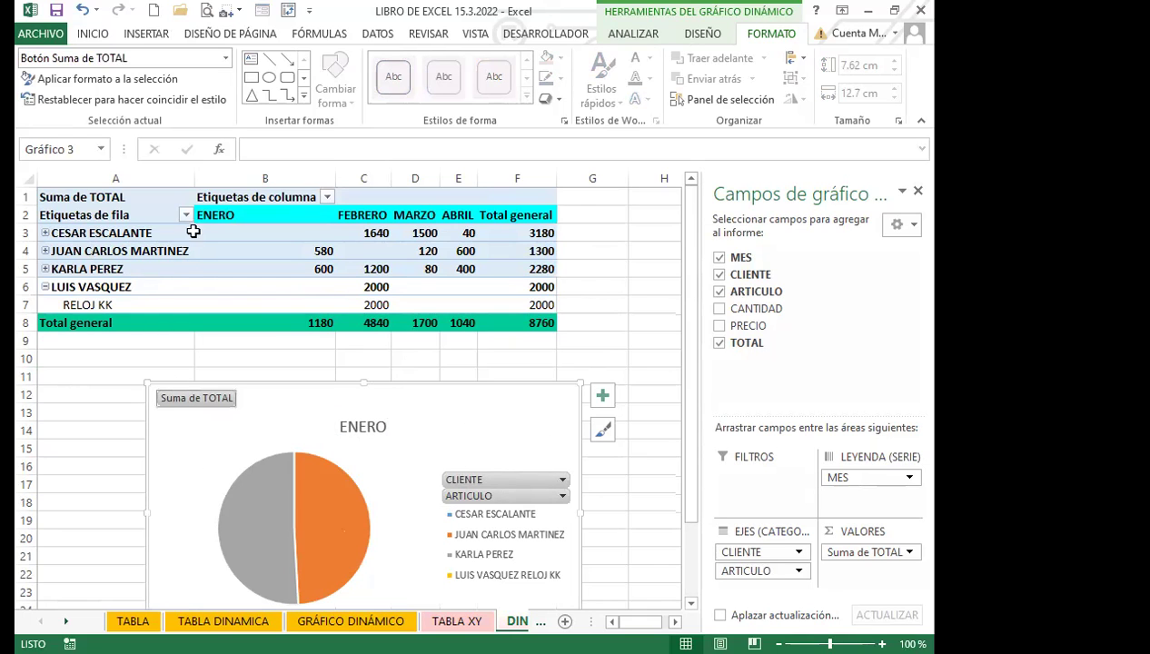
{"action": "left_click", "coordinate": [185, 215]}
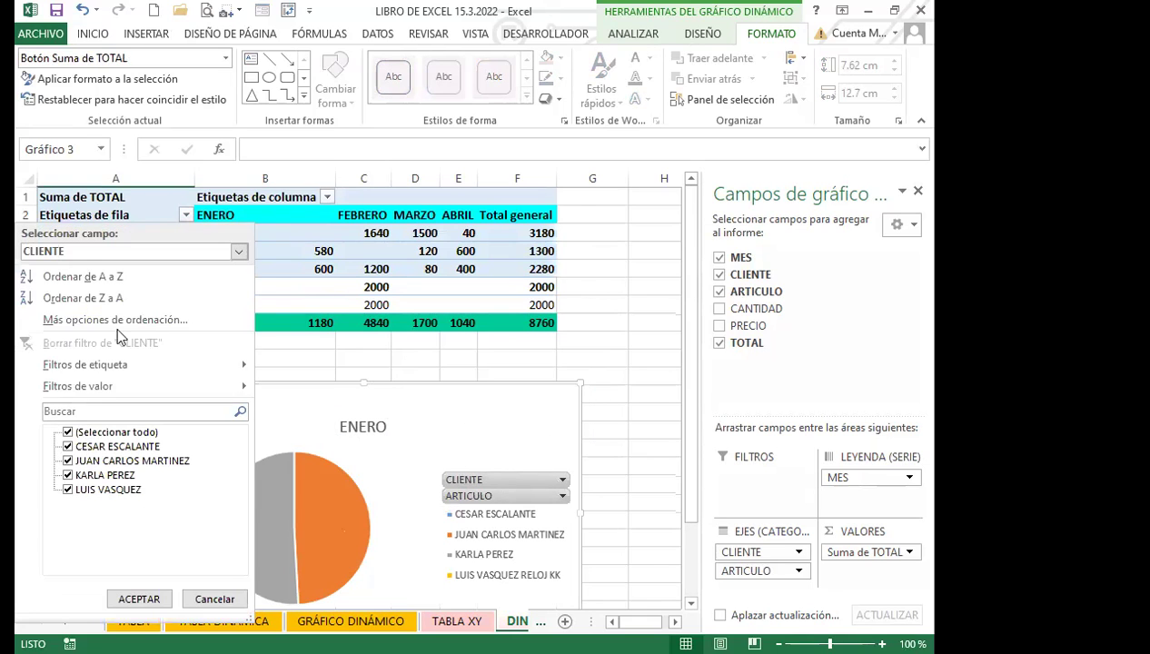
{"action": "left_click", "coordinate": [278, 213]}
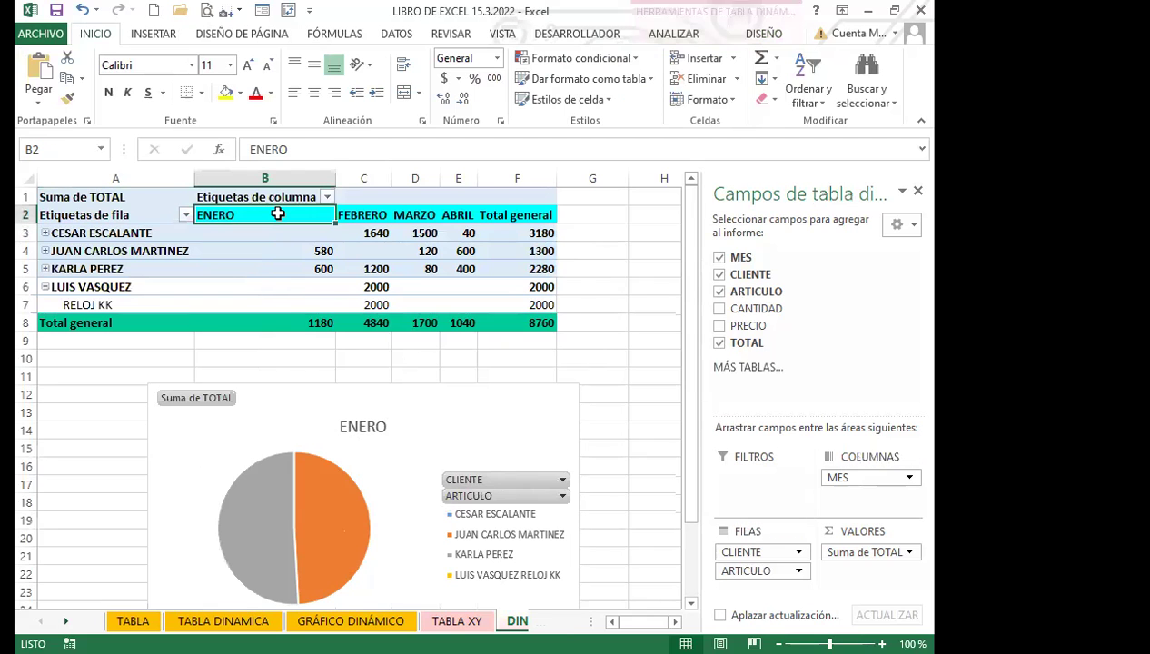
{"action": "left_click", "coordinate": [367, 215]}
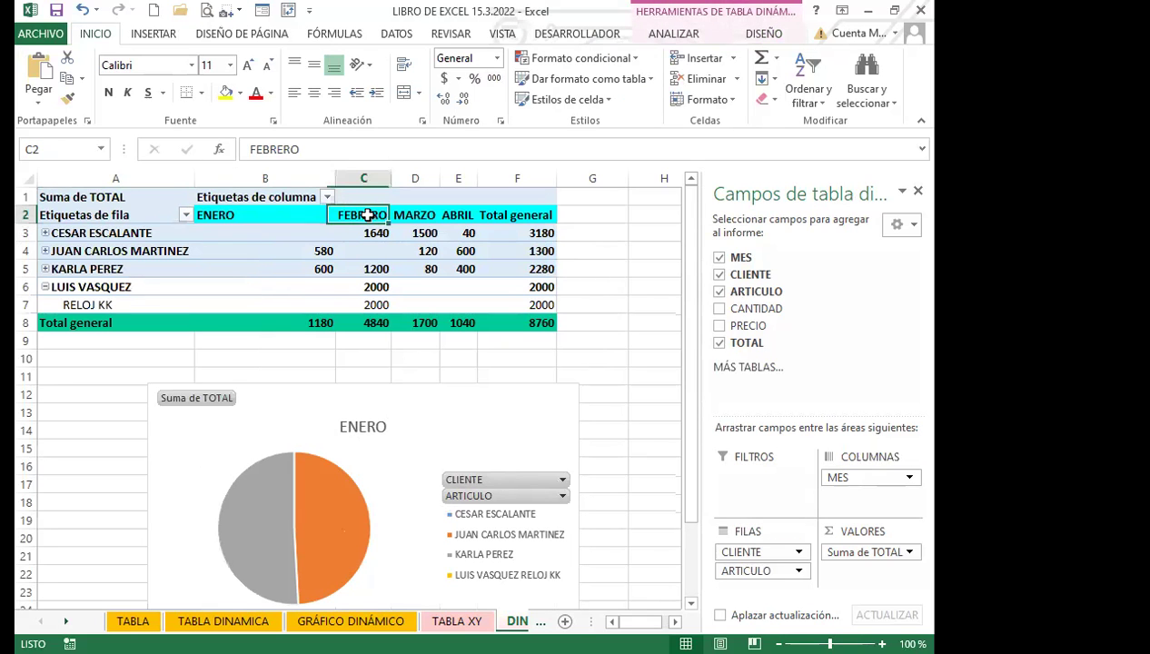
- Switch the pie chart's rows and columns, and review its series and month categories in the data source settings
{"action": "left_click", "coordinate": [485, 418]}
{"action": "left_click", "coordinate": [708, 33]}
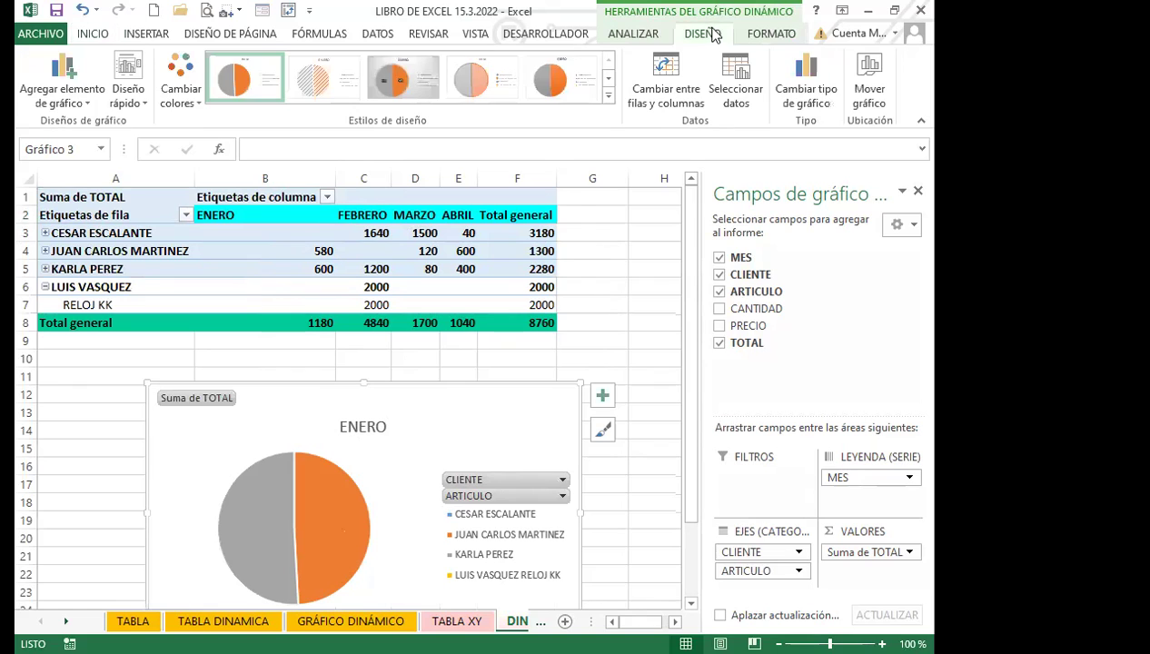
{"action": "left_click", "coordinate": [666, 89]}
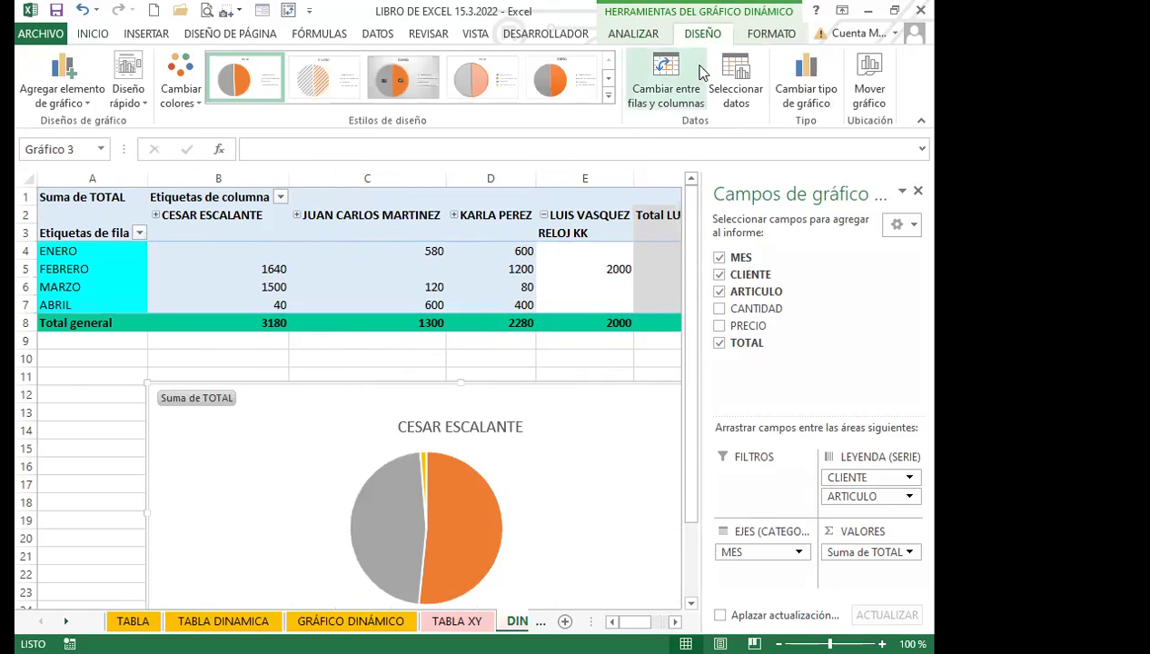
{"action": "left_click", "coordinate": [737, 80]}
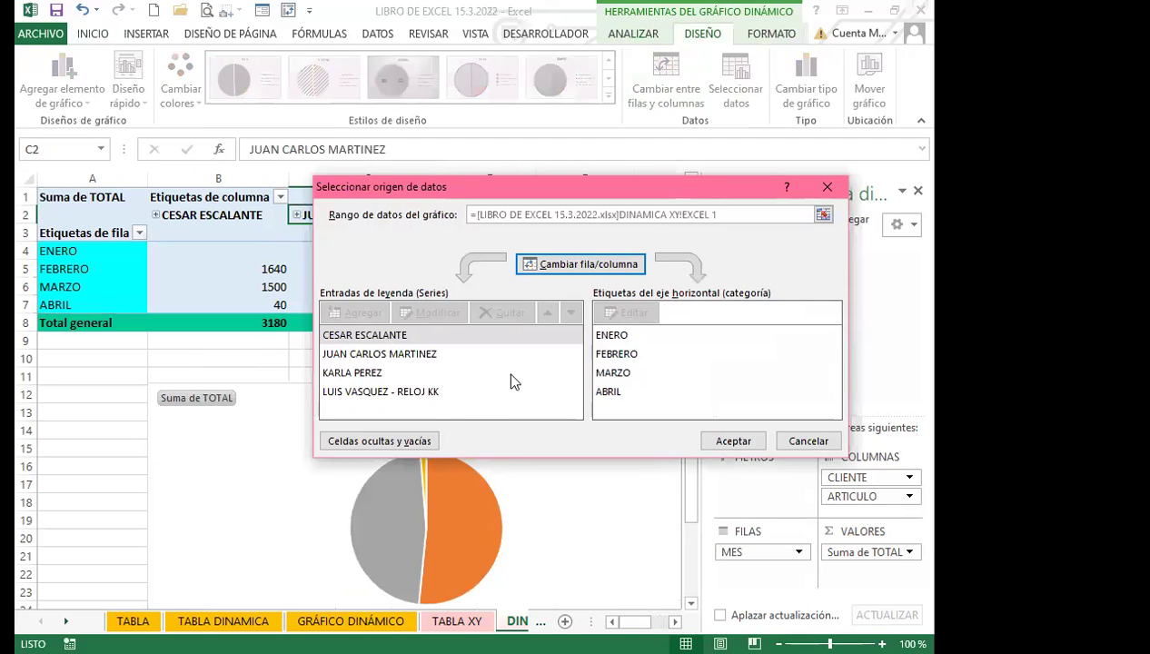
{"action": "left_click", "coordinate": [608, 354]}
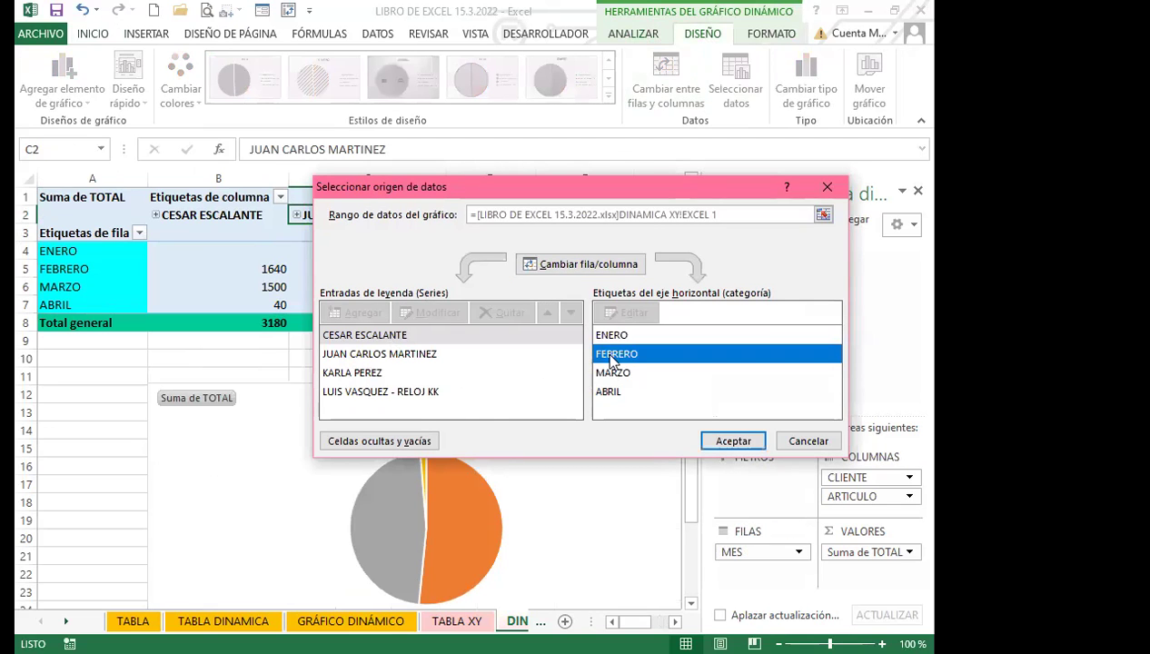
{"action": "left_click", "coordinate": [827, 189]}
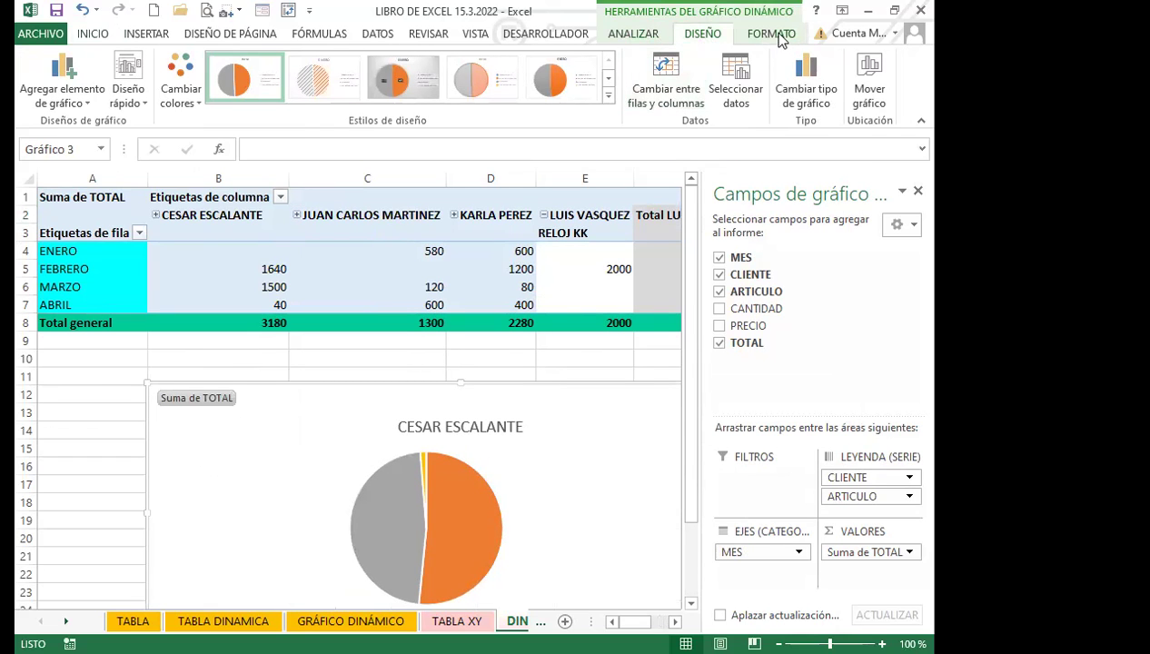
- Look through the chart's analysis actions and switch its rows and columns back to months as series
{"action": "left_click", "coordinate": [772, 34]}
{"action": "left_click", "coordinate": [633, 34]}
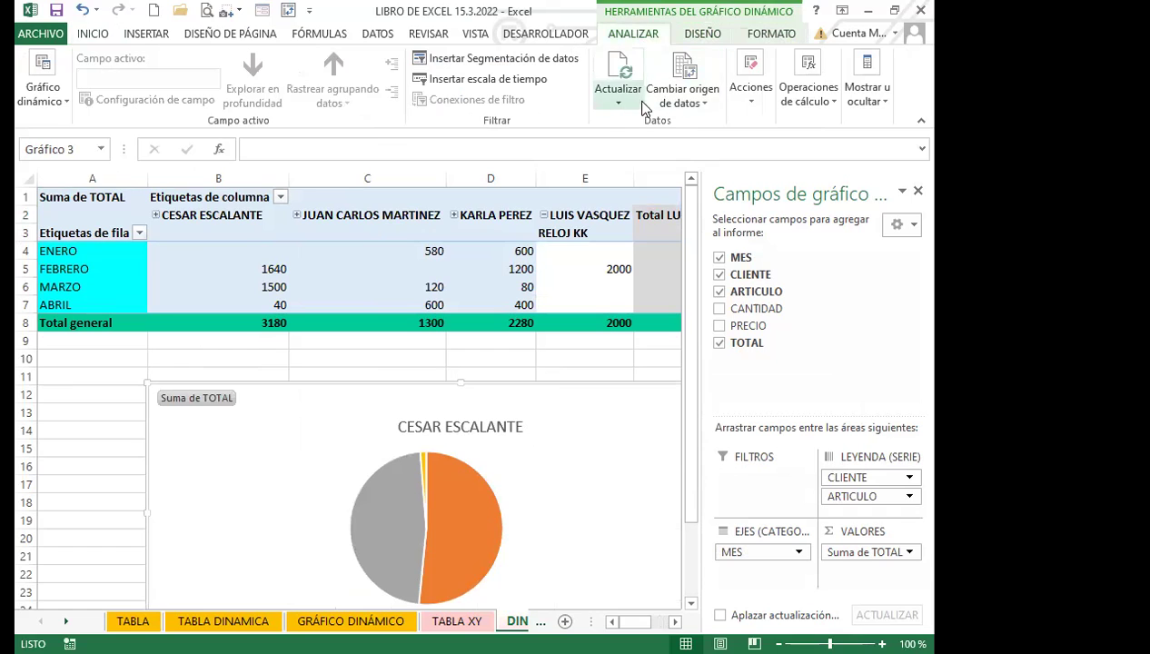
{"action": "left_click", "coordinate": [750, 110]}
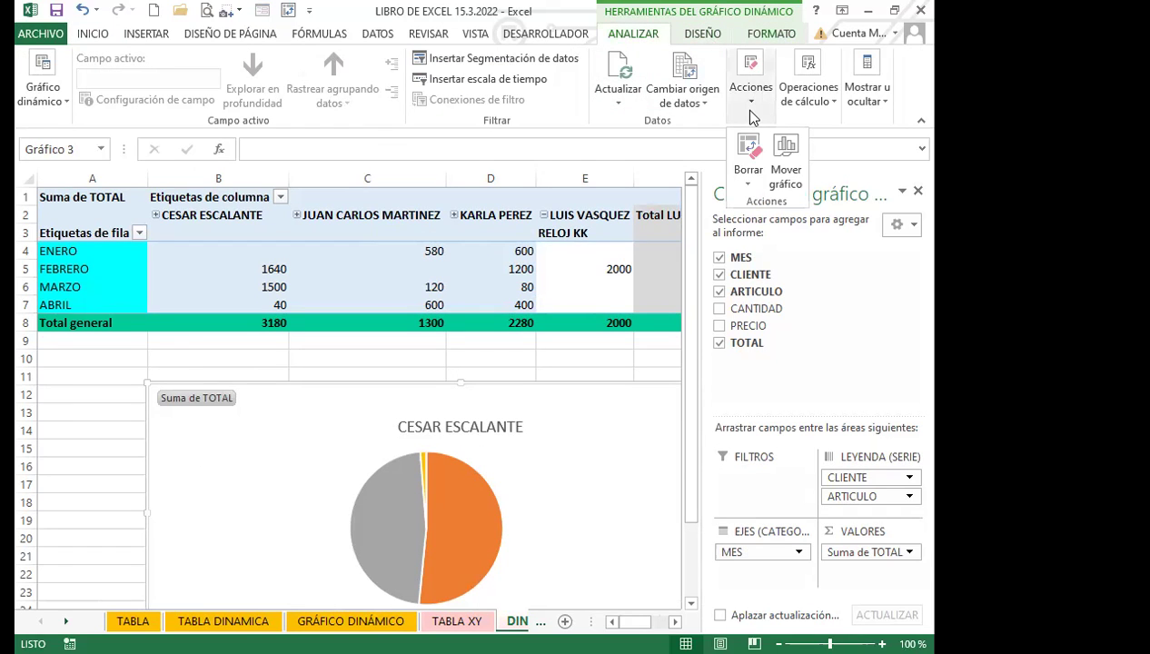
{"action": "left_click", "coordinate": [711, 34]}
{"action": "left_click", "coordinate": [663, 91]}
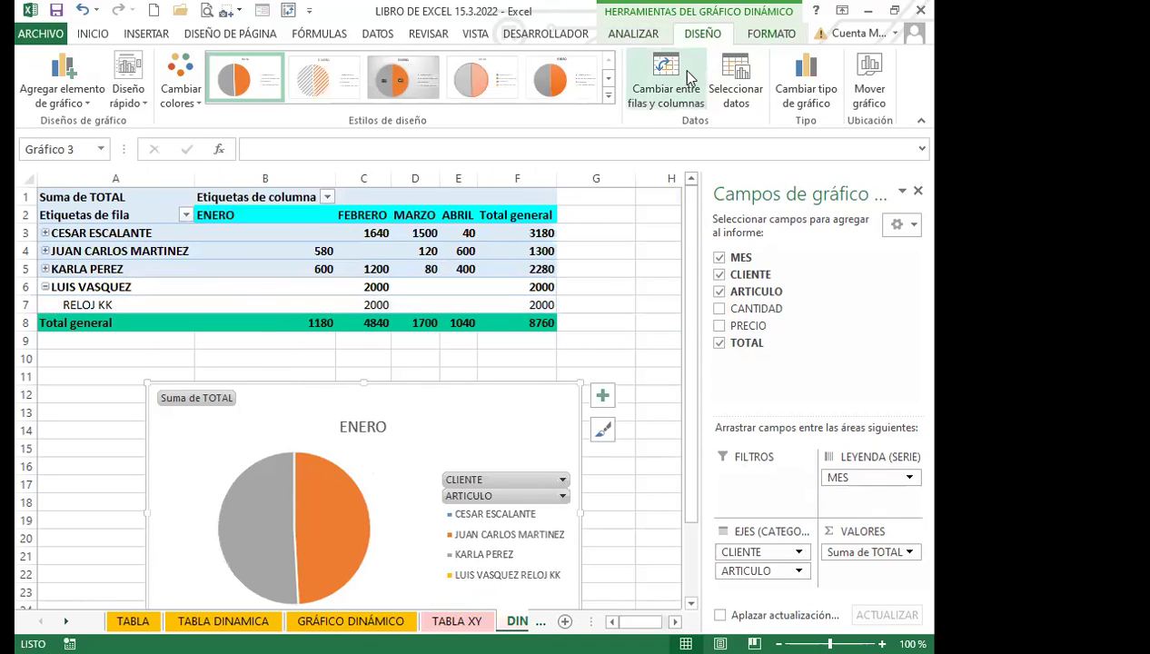
- Toggle the chart's rows and columns repeatedly to compare customers and months as series, ending with months as series
{"action": "left_click", "coordinate": [662, 73]}
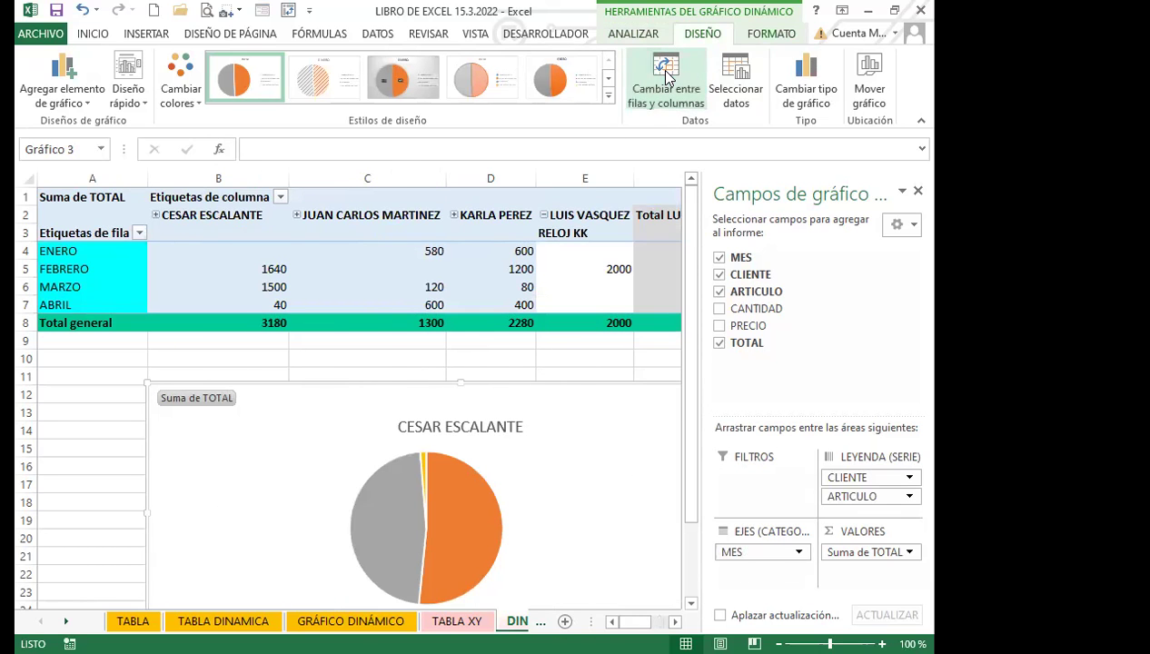
{"action": "left_click", "coordinate": [667, 78]}
{"action": "left_click", "coordinate": [667, 77]}
{"action": "left_click", "coordinate": [668, 77]}
{"action": "left_click", "coordinate": [667, 77]}
{"action": "left_click", "coordinate": [667, 77]}
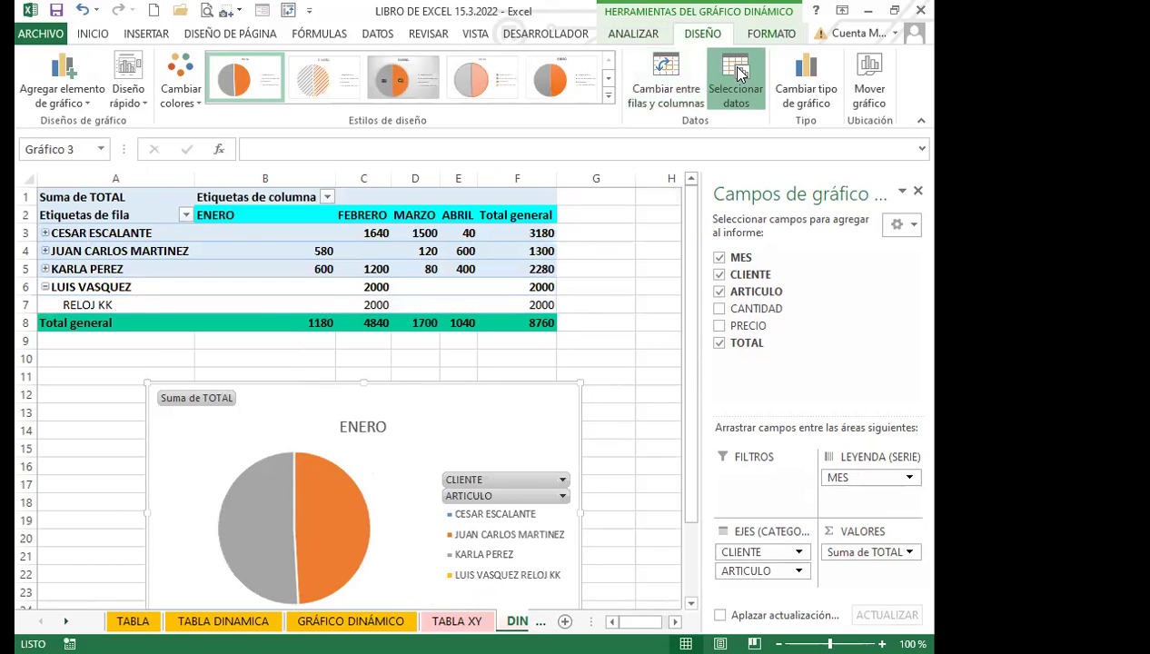
- Review the chart's data source with FEBRERO highlighted among the series, and close it without changes
{"action": "left_click", "coordinate": [735, 77]}
{"action": "left_click", "coordinate": [350, 356]}
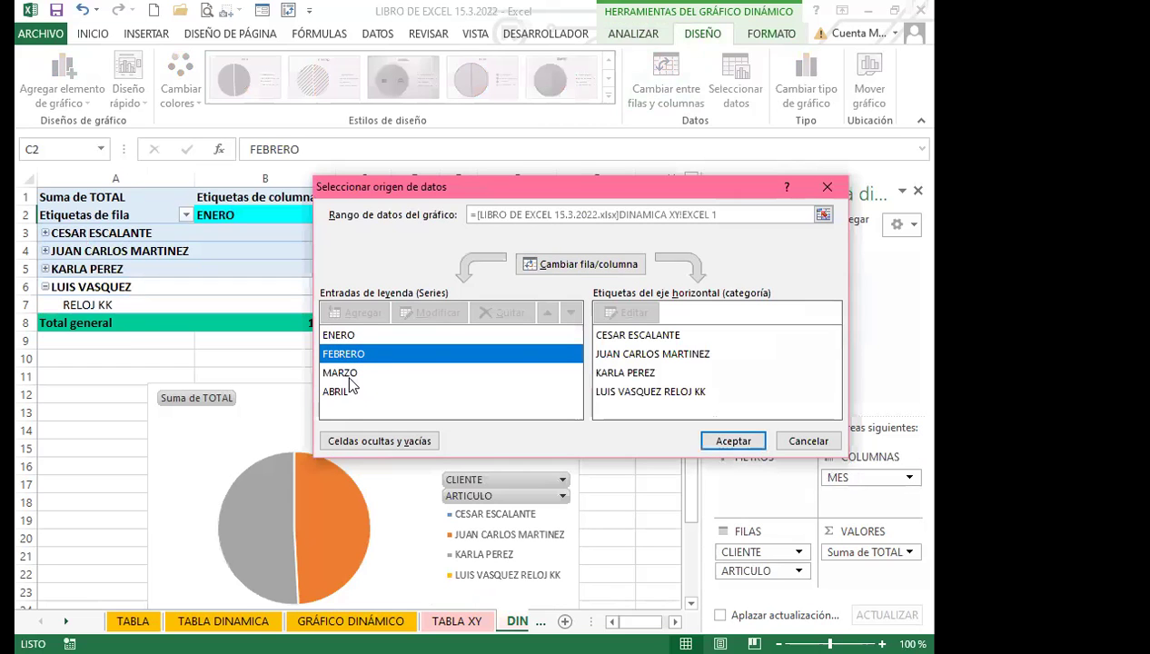
{"action": "left_click", "coordinate": [732, 440]}
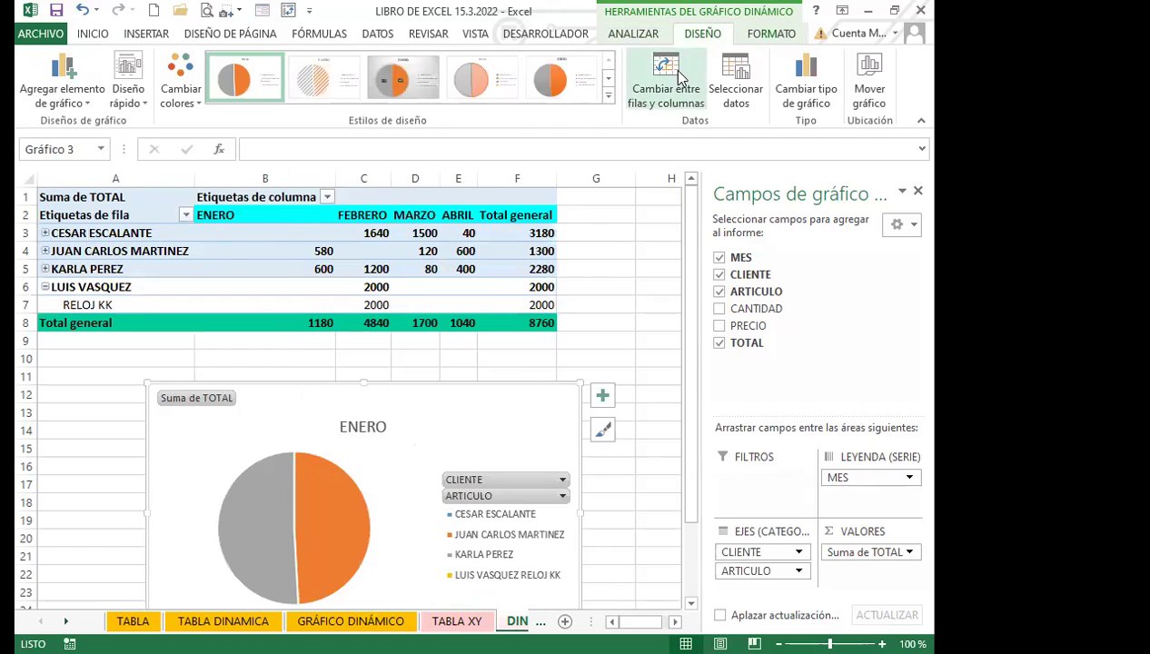
- Compare the chart with rows and columns switched, check its data source with customers as series, and restore months as series
{"action": "left_click", "coordinate": [676, 77]}
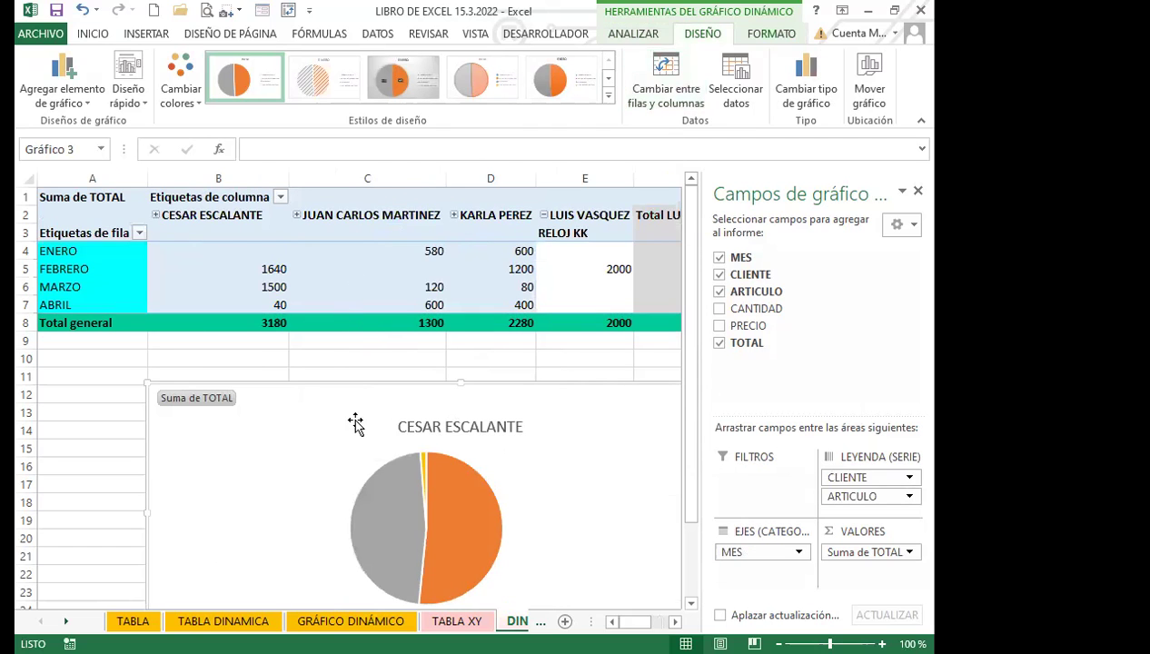
{"action": "left_click", "coordinate": [661, 80]}
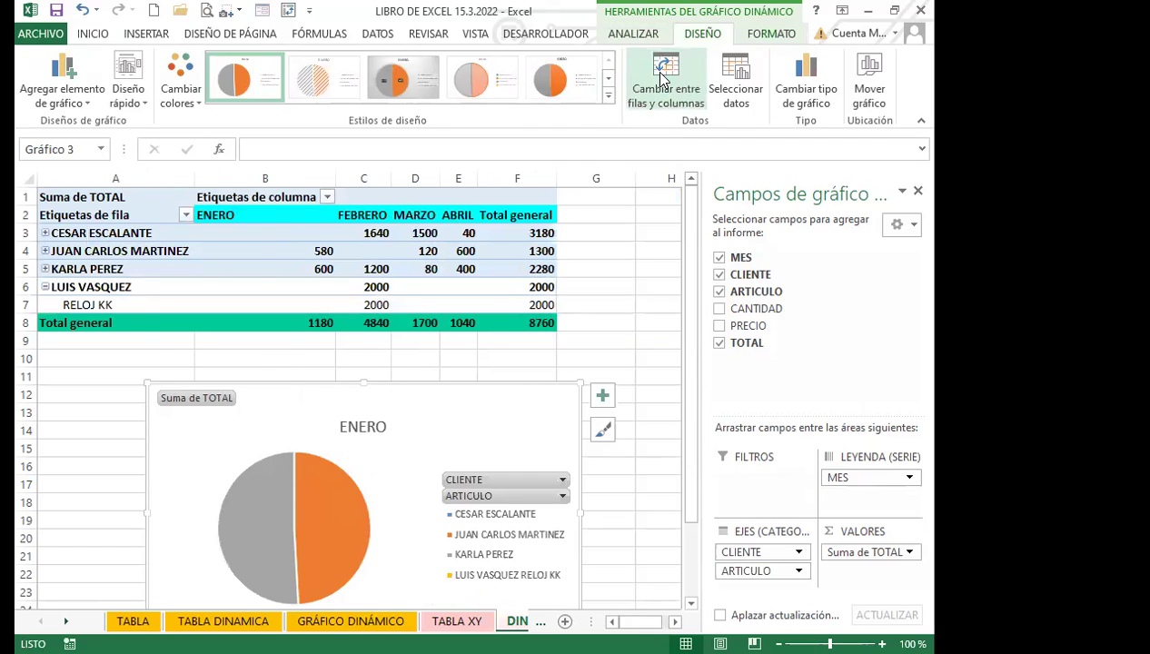
{"action": "left_click", "coordinate": [661, 80]}
{"action": "left_click", "coordinate": [737, 91]}
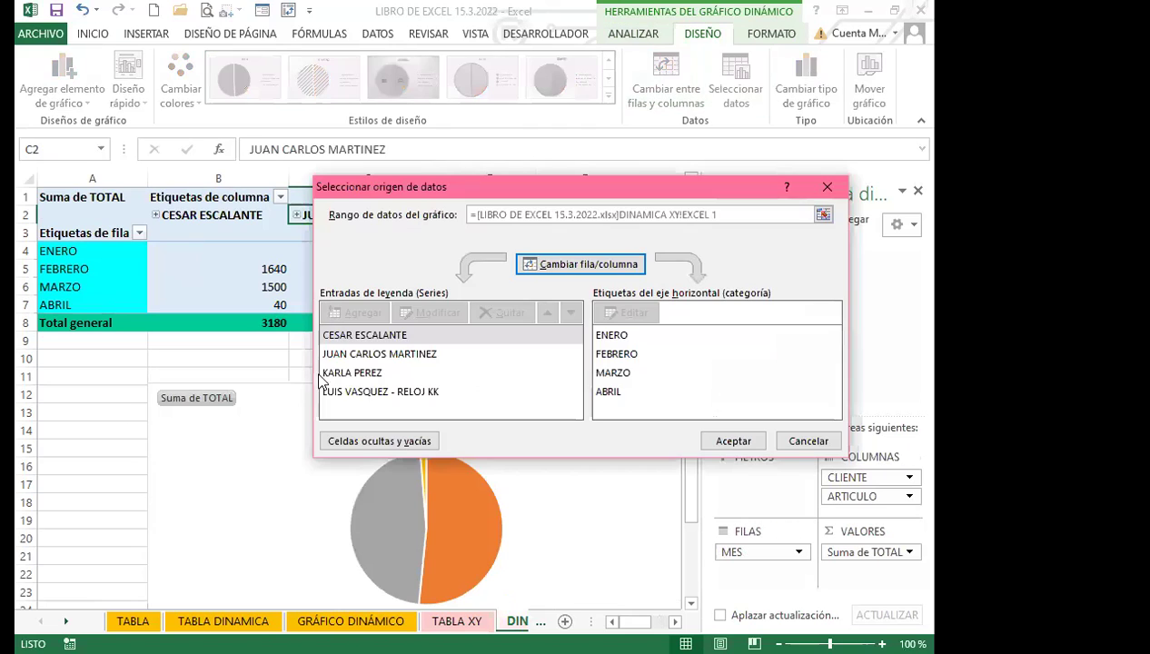
{"action": "left_click", "coordinate": [614, 355]}
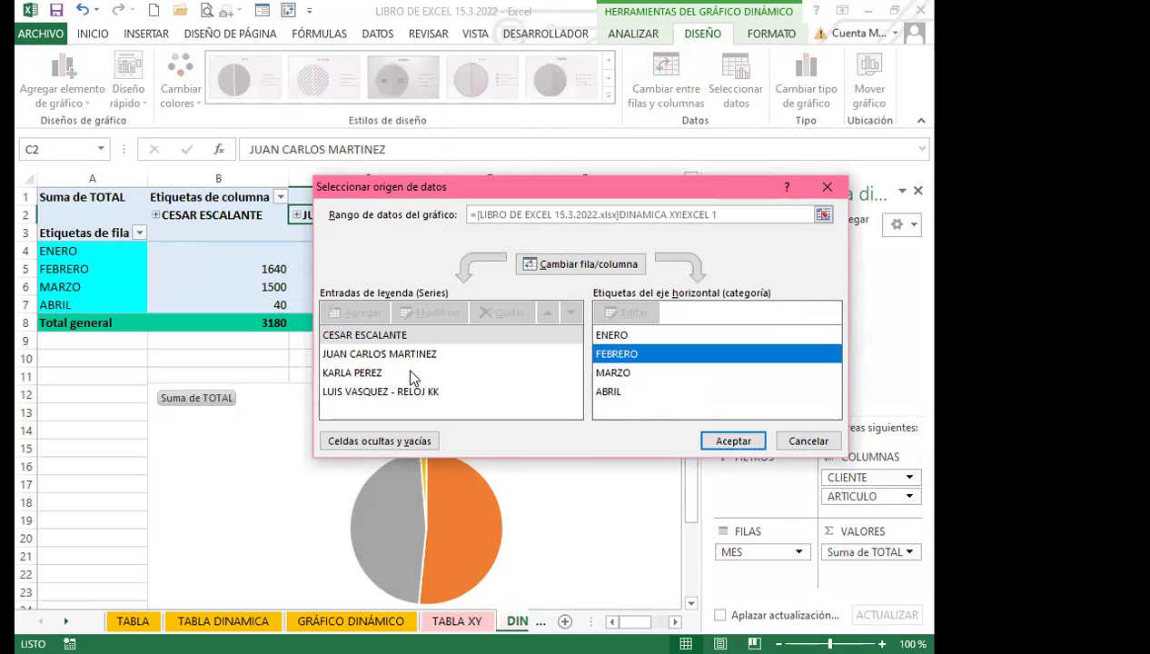
{"action": "left_click", "coordinate": [731, 442]}
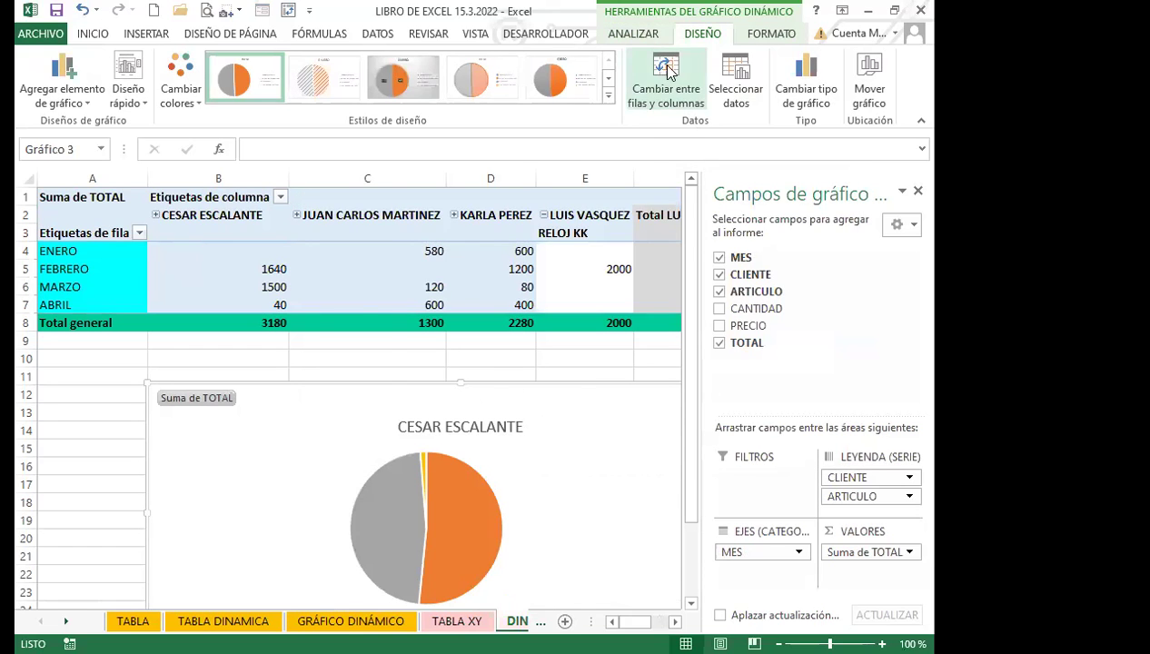
{"action": "left_click", "coordinate": [668, 72]}
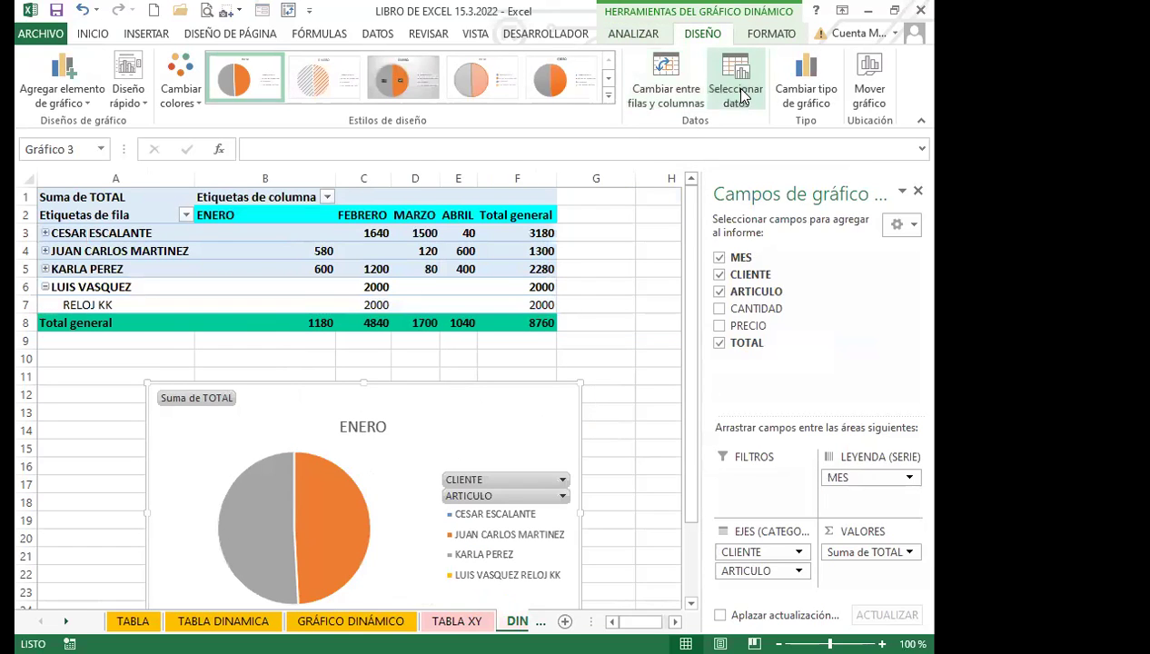
- Review the chart's data source with FEBRERO highlighted, and compare the chart's row and column orientations, leaving months as series
{"action": "left_click", "coordinate": [736, 82]}
{"action": "left_click", "coordinate": [343, 357]}
{"action": "left_click", "coordinate": [731, 440]}
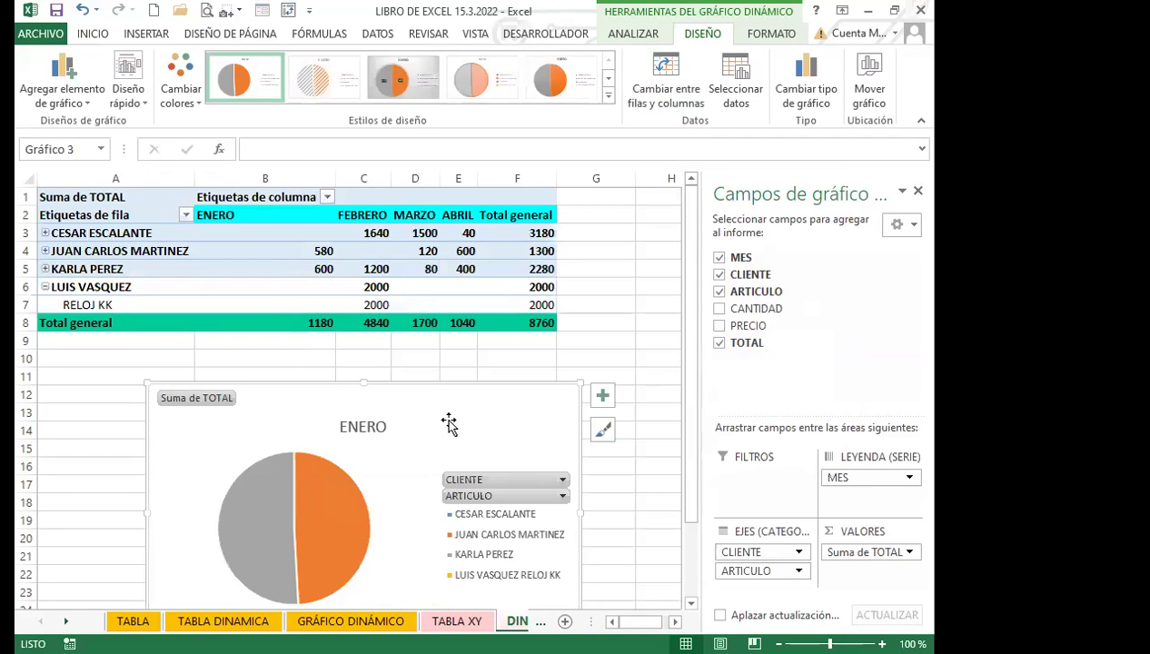
{"action": "left_click", "coordinate": [185, 216]}
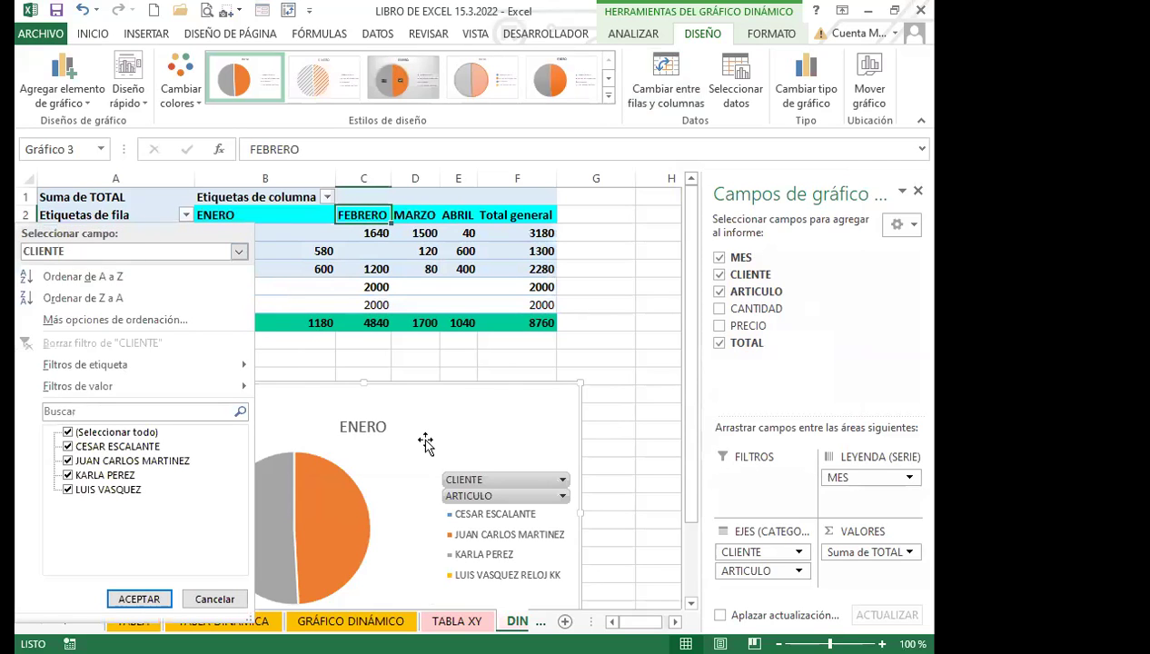
{"action": "left_click", "coordinate": [676, 91]}
{"action": "left_click", "coordinate": [680, 93]}
{"action": "left_click", "coordinate": [681, 93]}
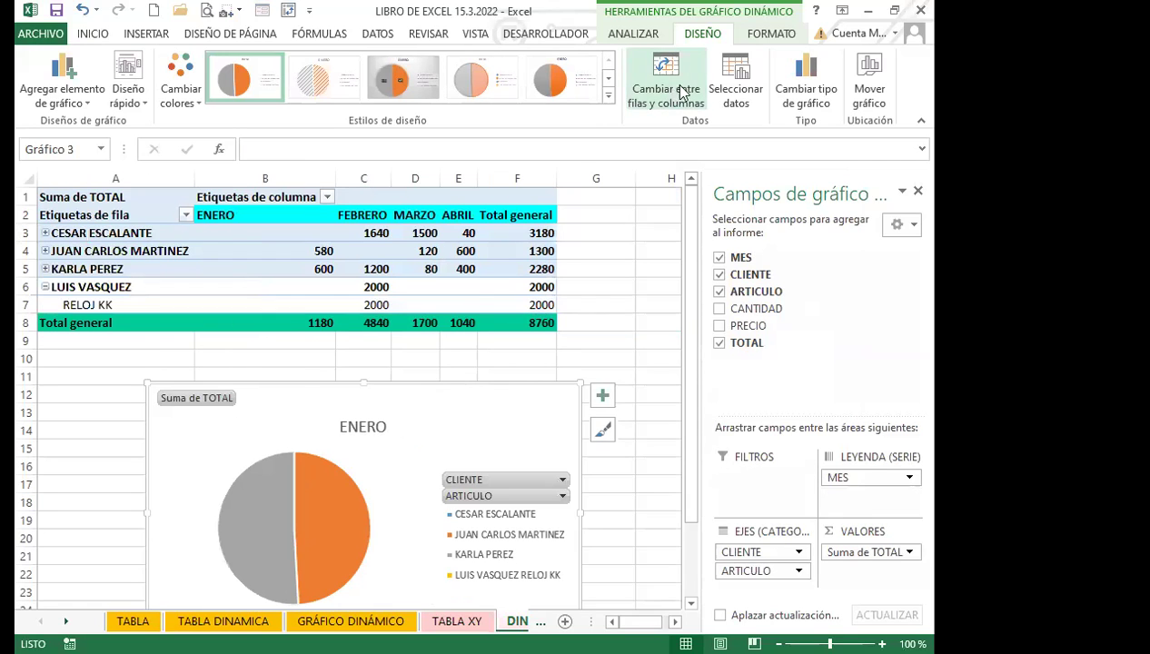
- Review the chart's data source with ABRIL and MARZO highlighted, including its hidden and empty cell settings, keeping empty cells as Rangos
{"action": "left_click", "coordinate": [763, 73]}
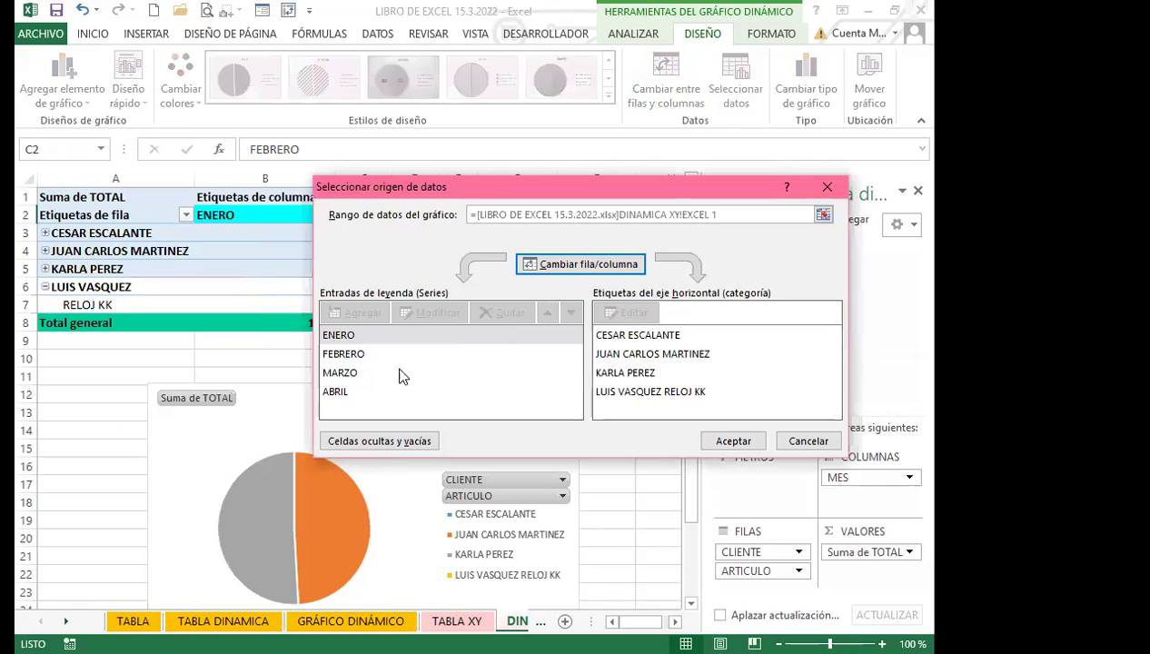
{"action": "left_click", "coordinate": [341, 391]}
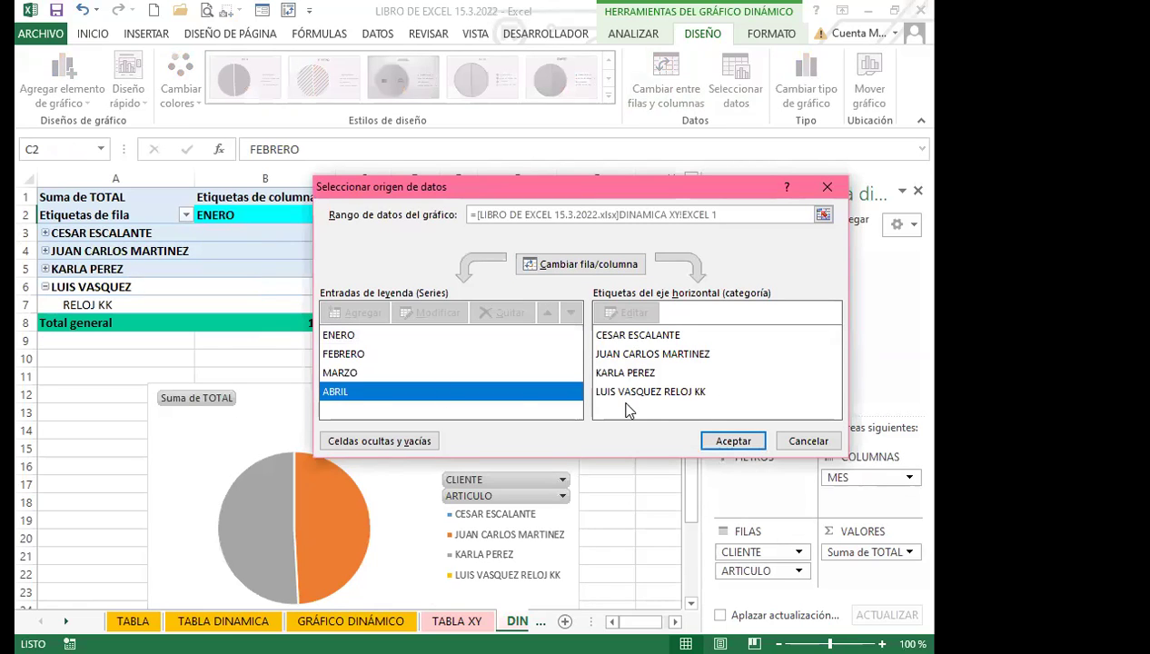
{"action": "left_click", "coordinate": [364, 442]}
{"action": "left_click", "coordinate": [632, 361]}
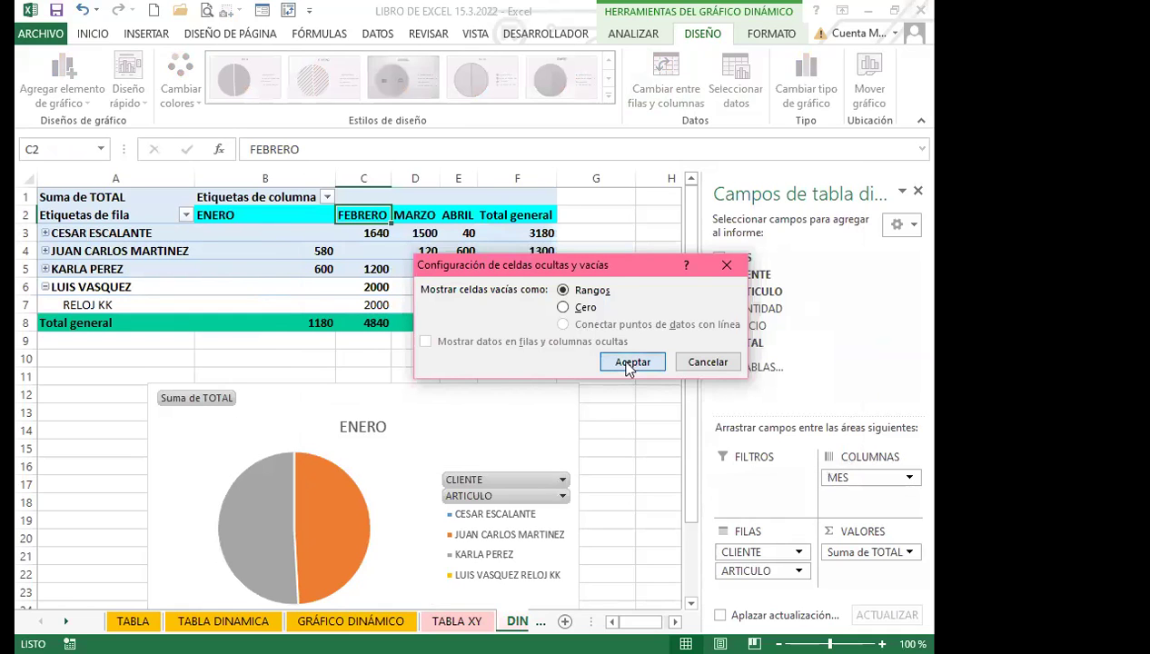
{"action": "left_click", "coordinate": [352, 372]}
{"action": "left_click", "coordinate": [735, 440]}
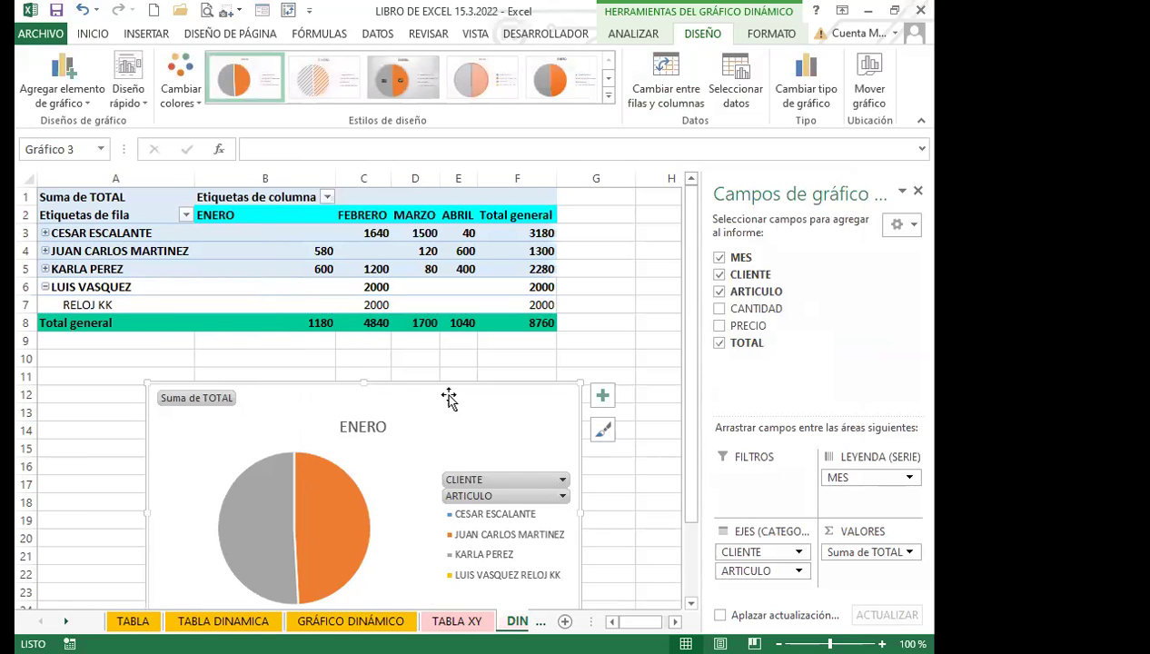
- Check the field options of MES in the chart's series area without changing them
{"action": "scroll", "coordinate": [445, 406], "scroll_direction": "down", "scroll_amount": 2}
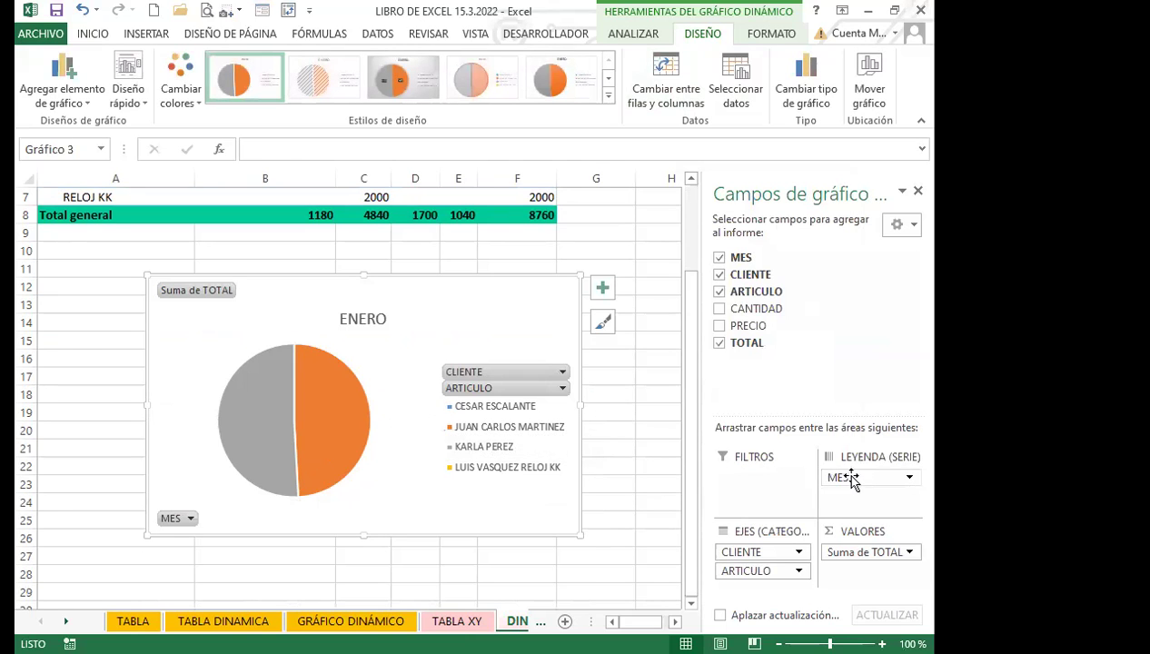
{"action": "left_click", "coordinate": [909, 477]}
{"action": "left_click", "coordinate": [910, 478]}
{"action": "left_click", "coordinate": [909, 476]}
{"action": "left_click", "coordinate": [909, 476]}
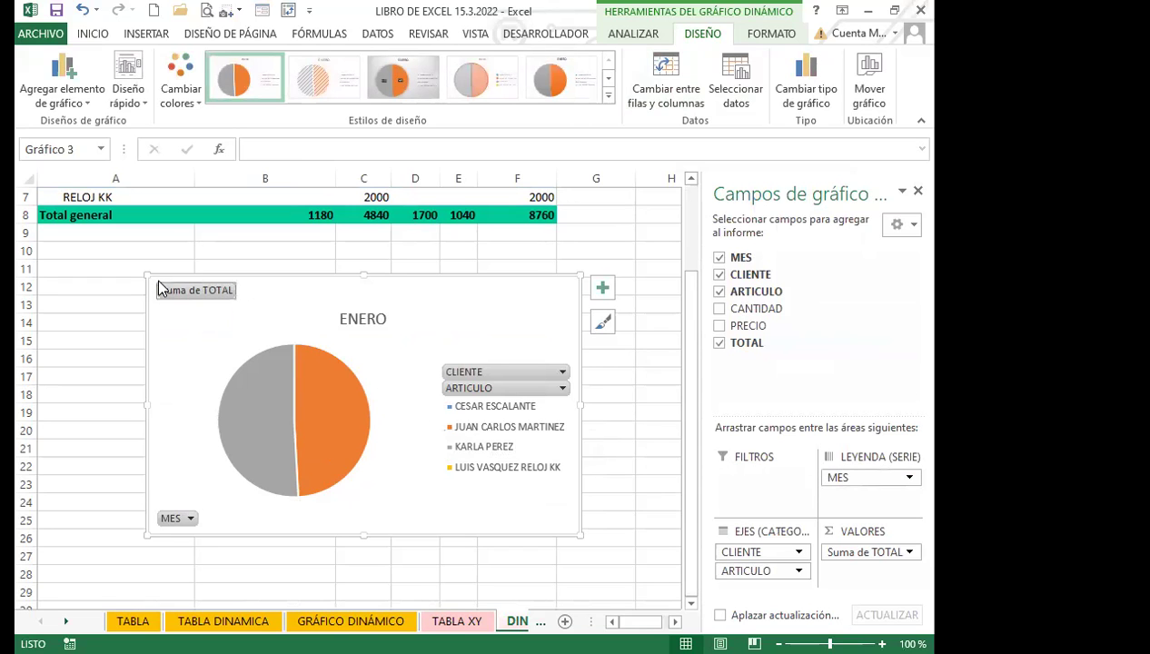
{"action": "scroll", "coordinate": [211, 298], "scroll_direction": "up", "scroll_amount": 2}
- Filter the pivot table's column labels to show only FEBRERO, and select the pie chart
{"action": "left_click", "coordinate": [254, 214]}
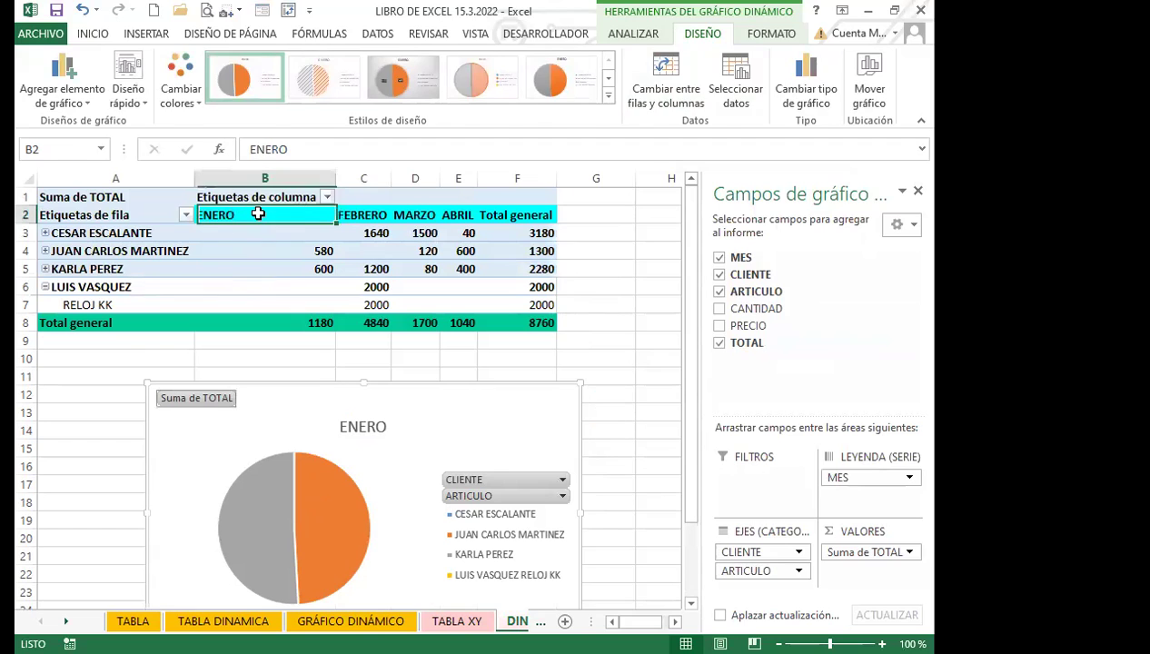
{"action": "left_click", "coordinate": [327, 197]}
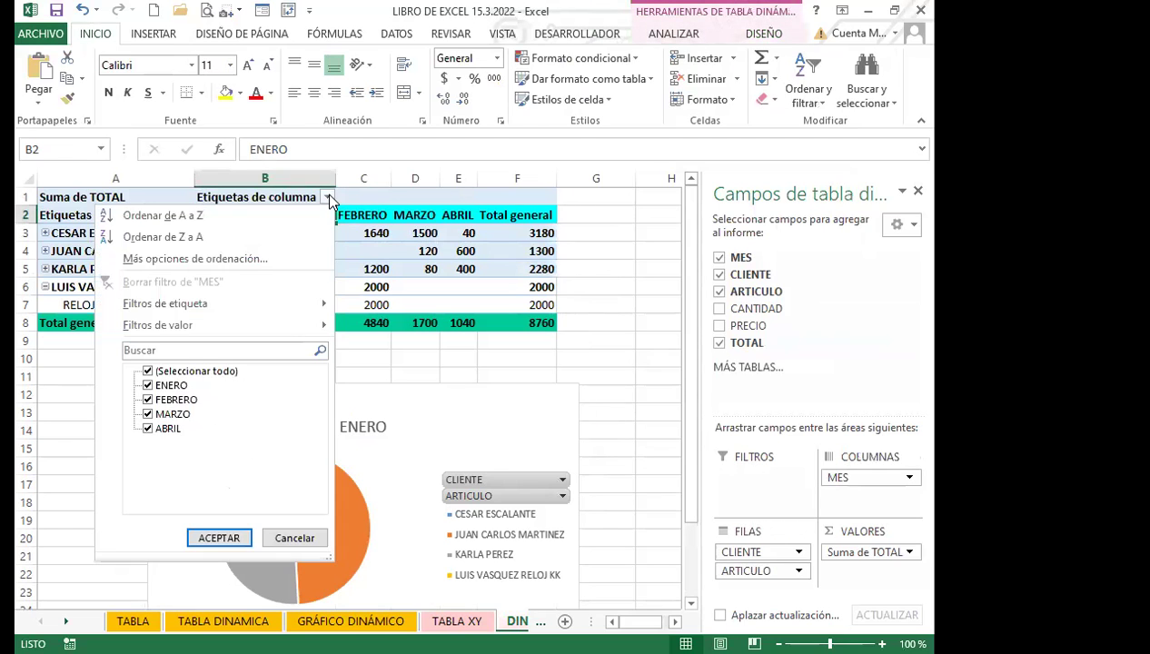
{"action": "left_click", "coordinate": [148, 401]}
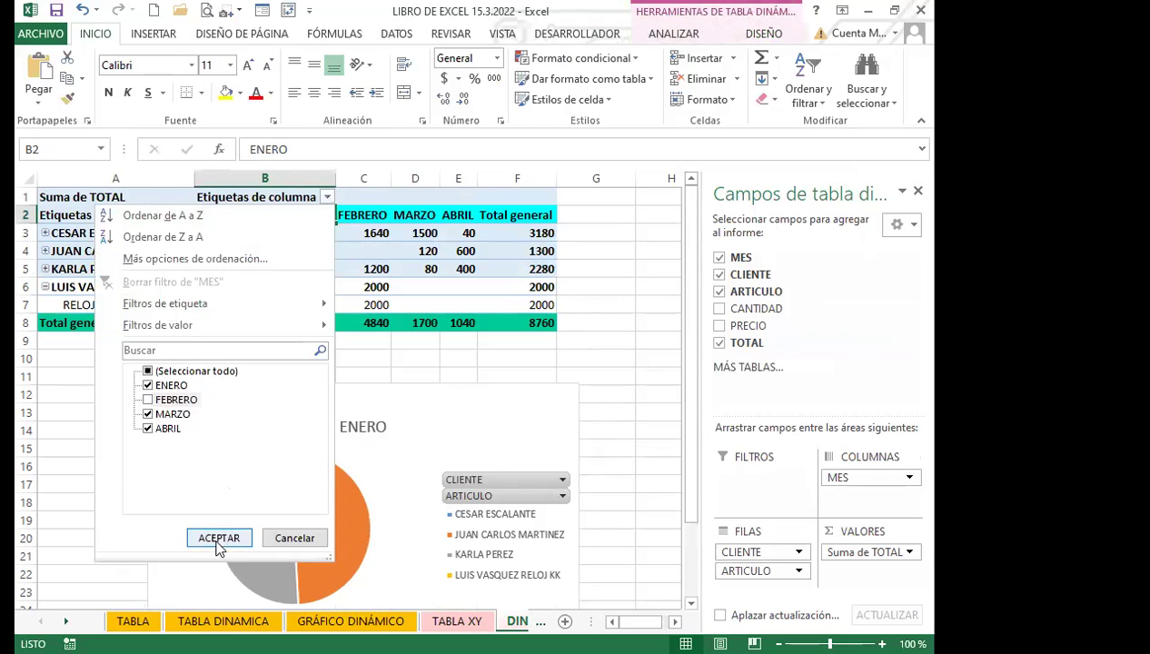
{"action": "left_click", "coordinate": [148, 385]}
{"action": "left_click", "coordinate": [148, 414]}
{"action": "left_click", "coordinate": [148, 428]}
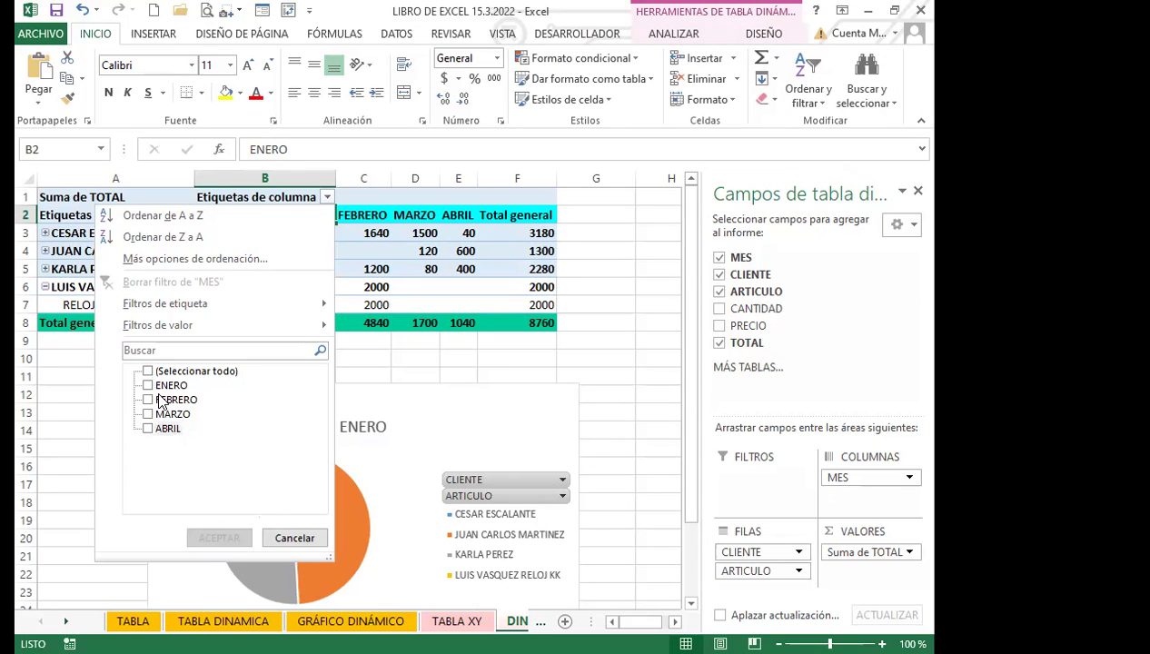
{"action": "left_click", "coordinate": [150, 399]}
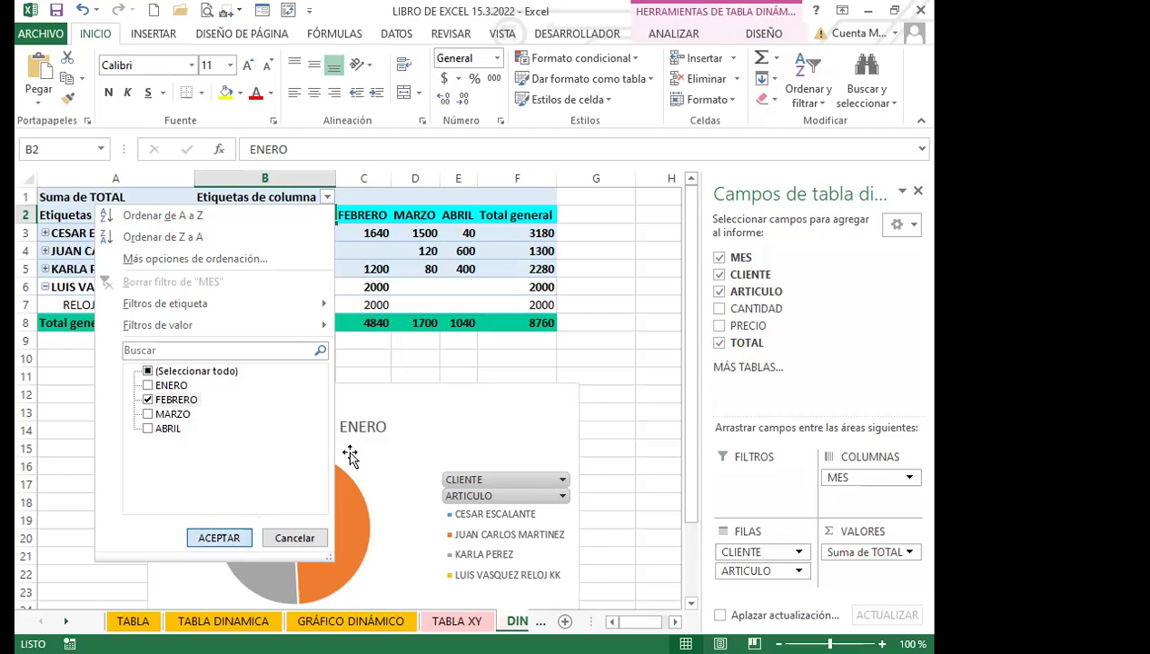
{"action": "left_click", "coordinate": [228, 540]}
{"action": "left_click", "coordinate": [454, 391]}
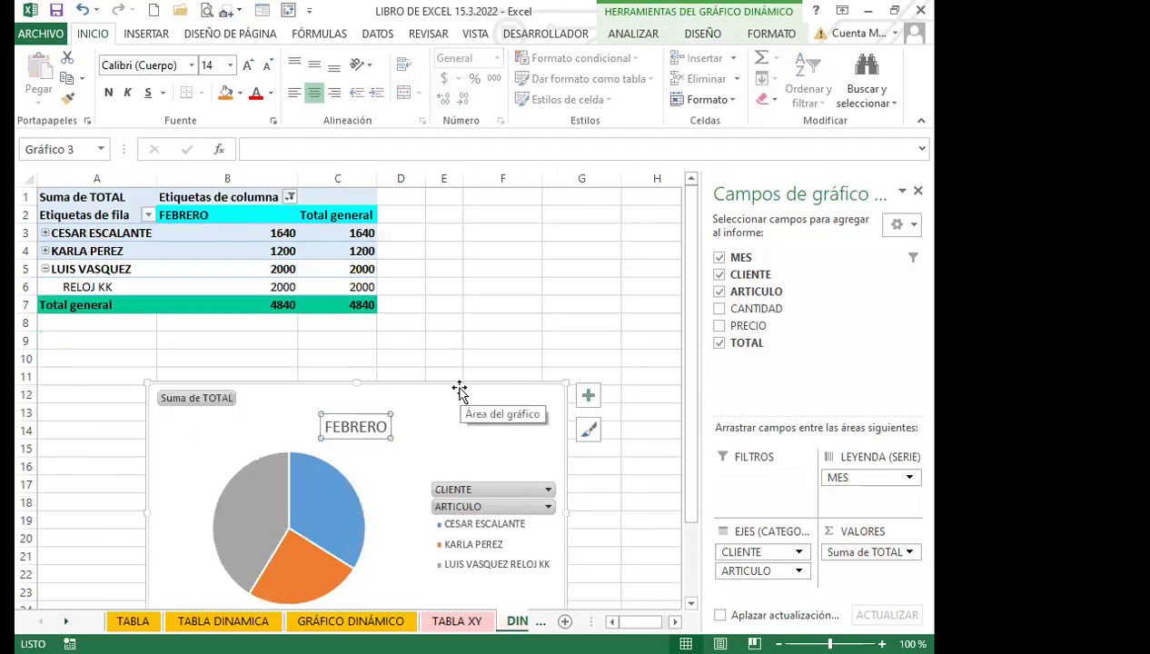
- Filter the pivot table's column labels to show only MARZO instead of FEBRERO, and select the pie chart
{"action": "left_click", "coordinate": [304, 247]}
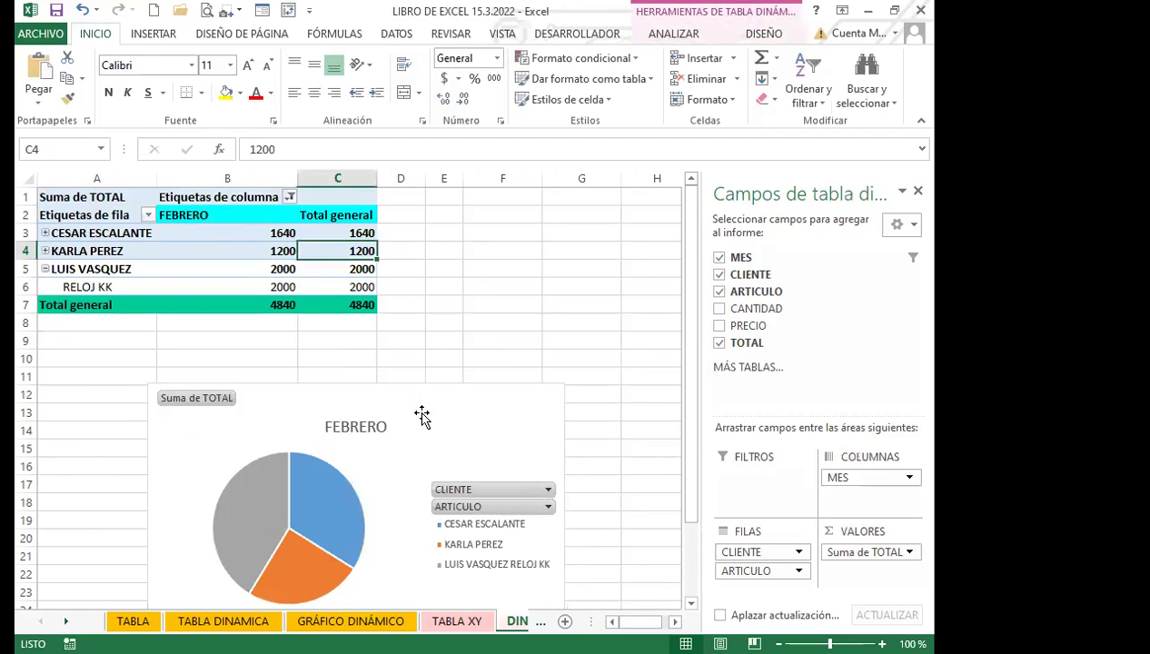
{"action": "left_click", "coordinate": [184, 215]}
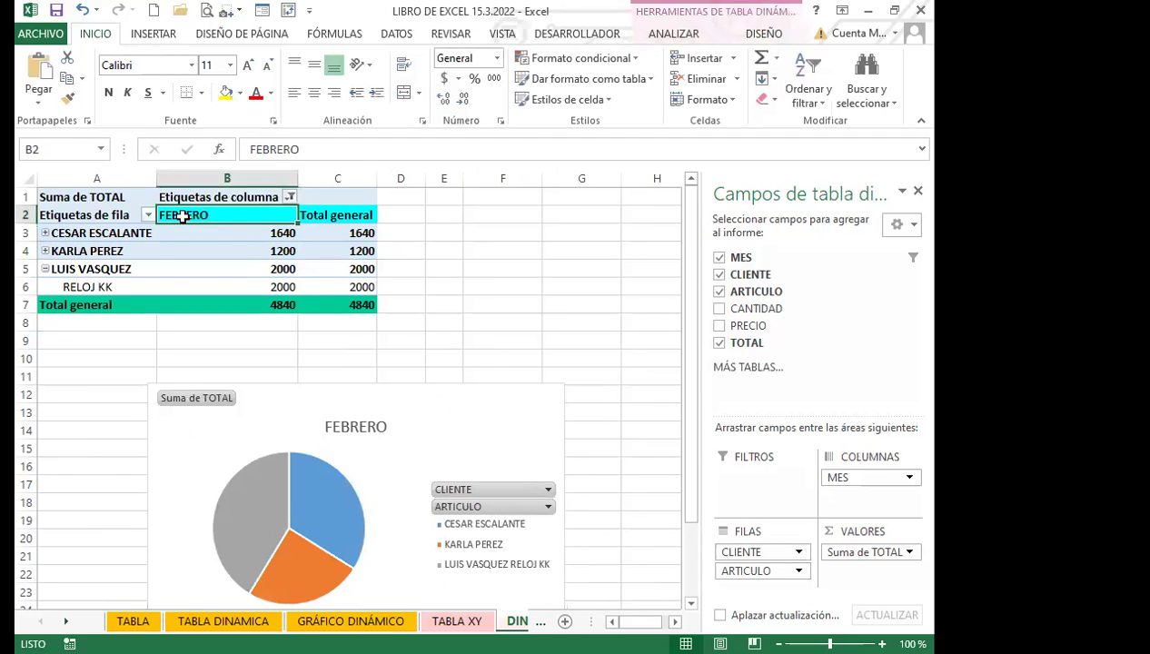
{"action": "left_click", "coordinate": [290, 197]}
{"action": "left_click", "coordinate": [110, 414]}
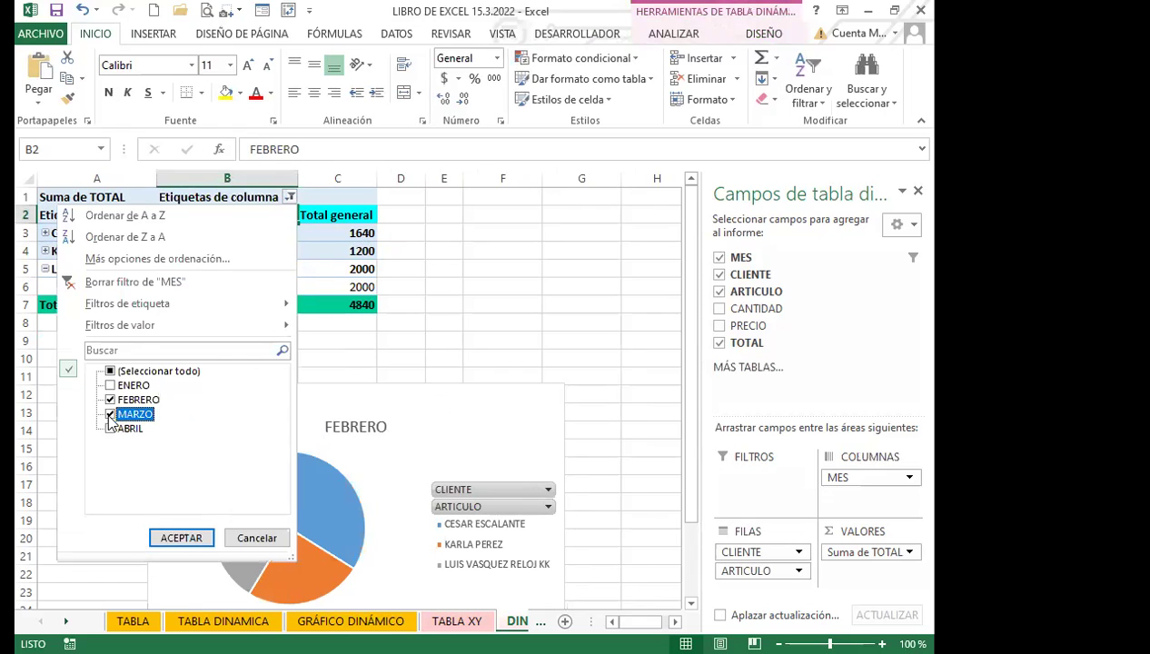
{"action": "left_click", "coordinate": [110, 400]}
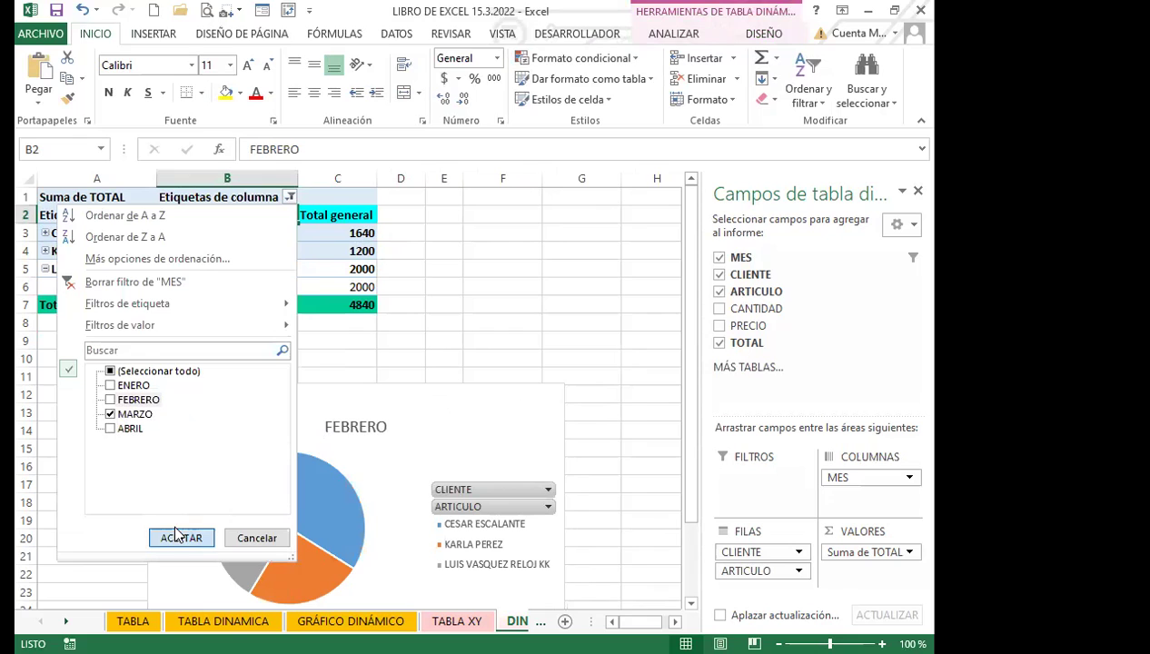
{"action": "left_click", "coordinate": [507, 425]}
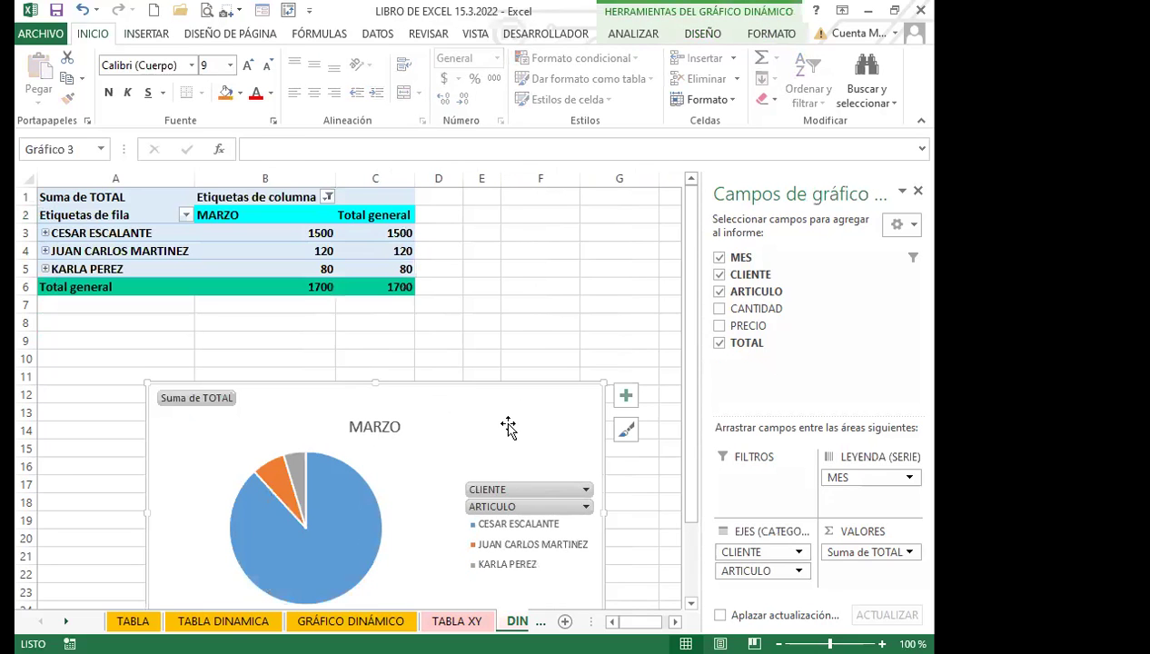
- Compare the MARZO chart with rows and columns switched, restore months as series, and review its data source
{"action": "left_click", "coordinate": [628, 33]}
{"action": "left_click", "coordinate": [703, 34]}
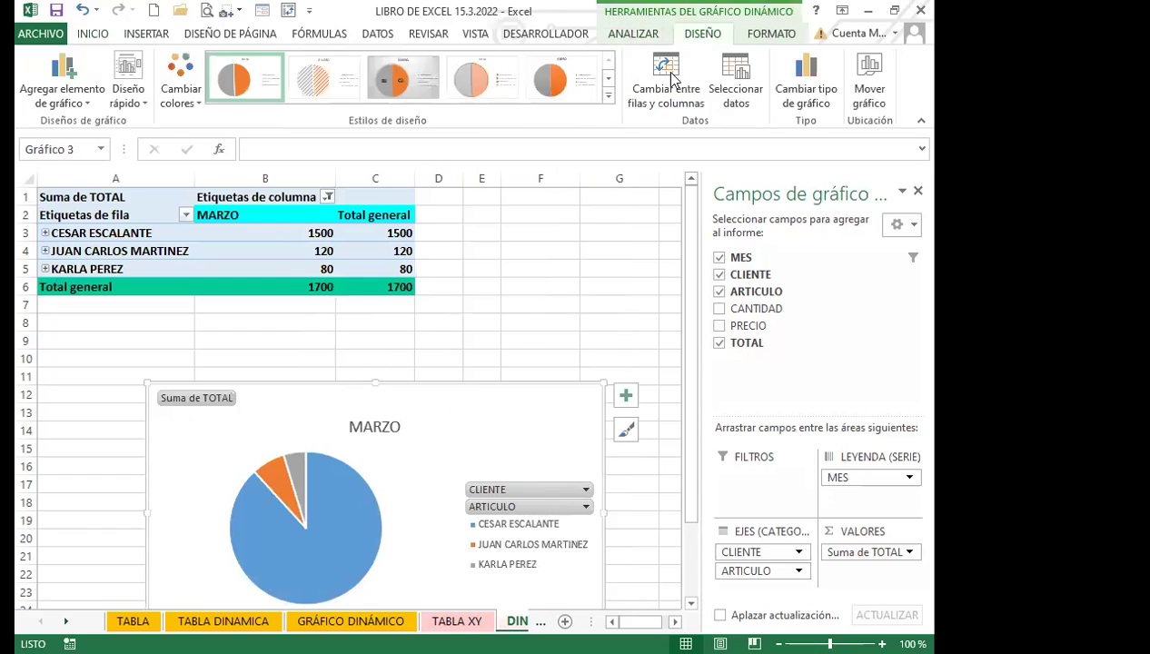
{"action": "left_click", "coordinate": [666, 72]}
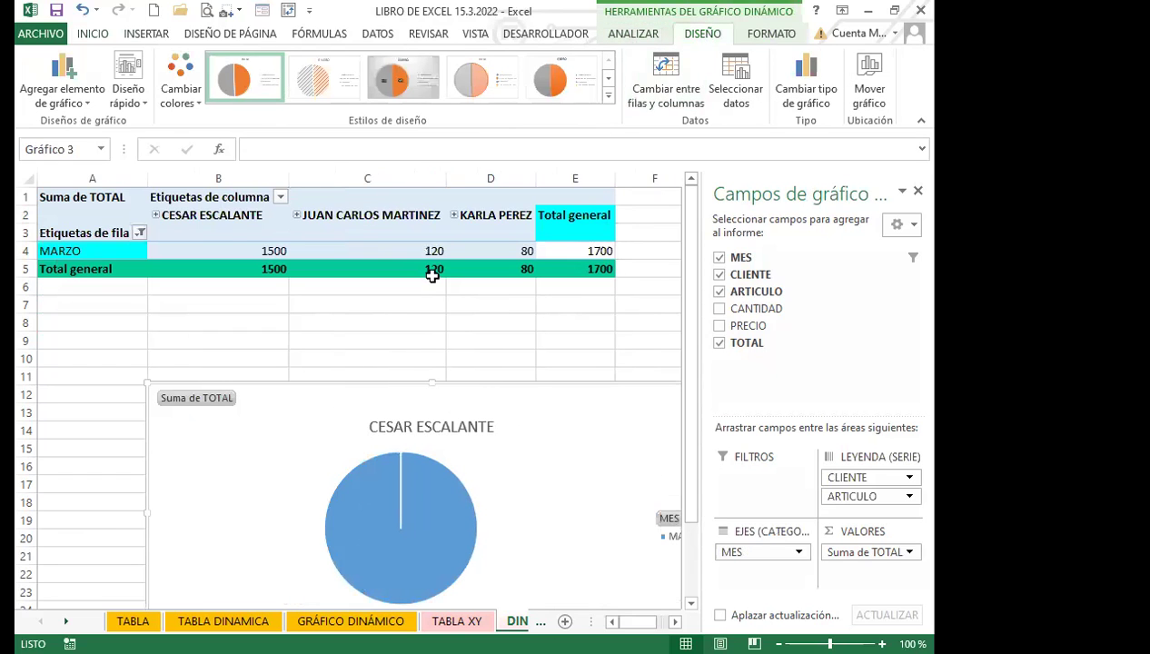
{"action": "left_click", "coordinate": [662, 66]}
{"action": "left_click", "coordinate": [736, 77]}
{"action": "left_click", "coordinate": [348, 341]}
{"action": "left_click", "coordinate": [742, 443]}
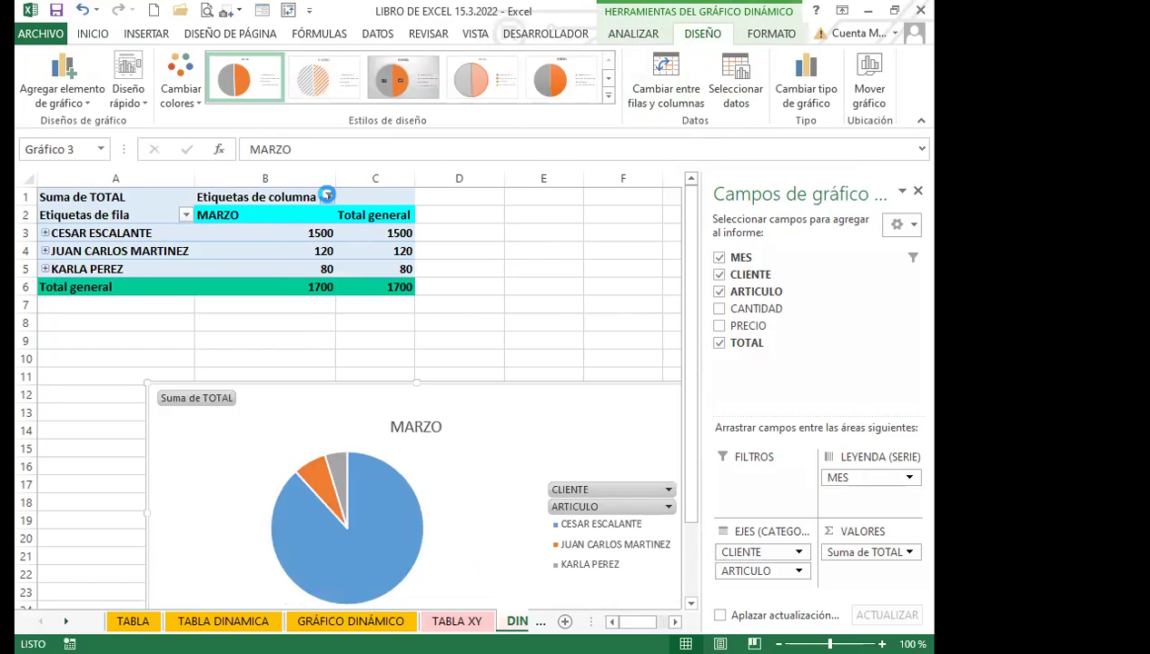
- Filter the column labels to show only ABRIL, and move the pie chart up to just below the pivot table
{"action": "left_click", "coordinate": [326, 195]}
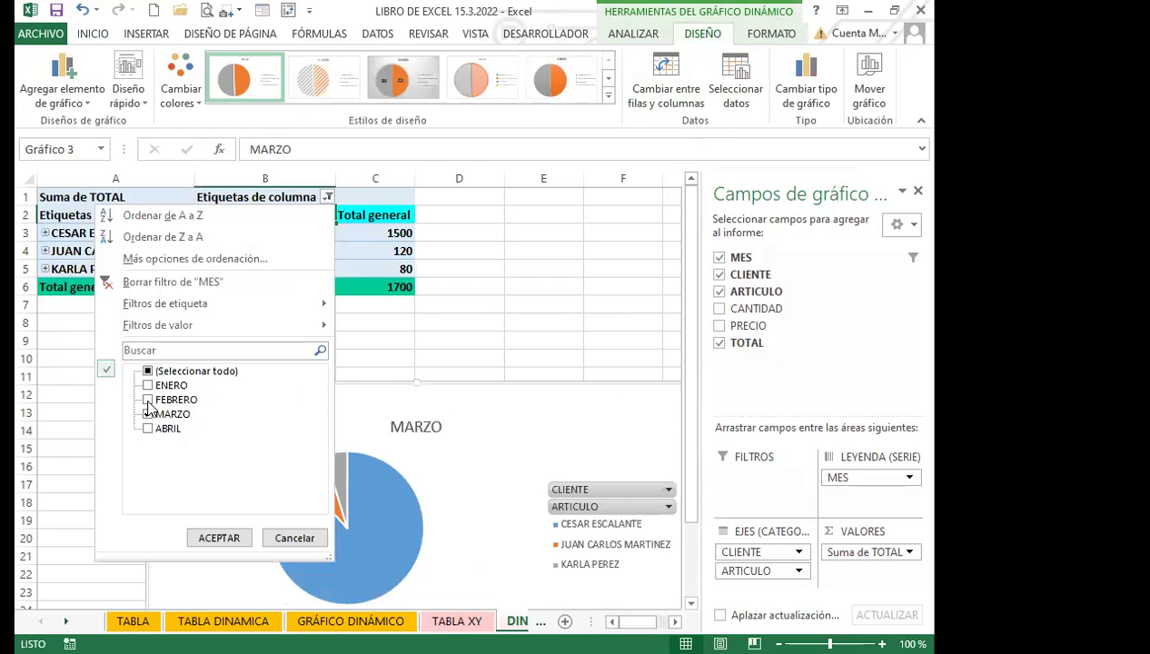
{"action": "left_click", "coordinate": [148, 428]}
{"action": "left_click", "coordinate": [149, 414]}
{"action": "left_click", "coordinate": [218, 542]}
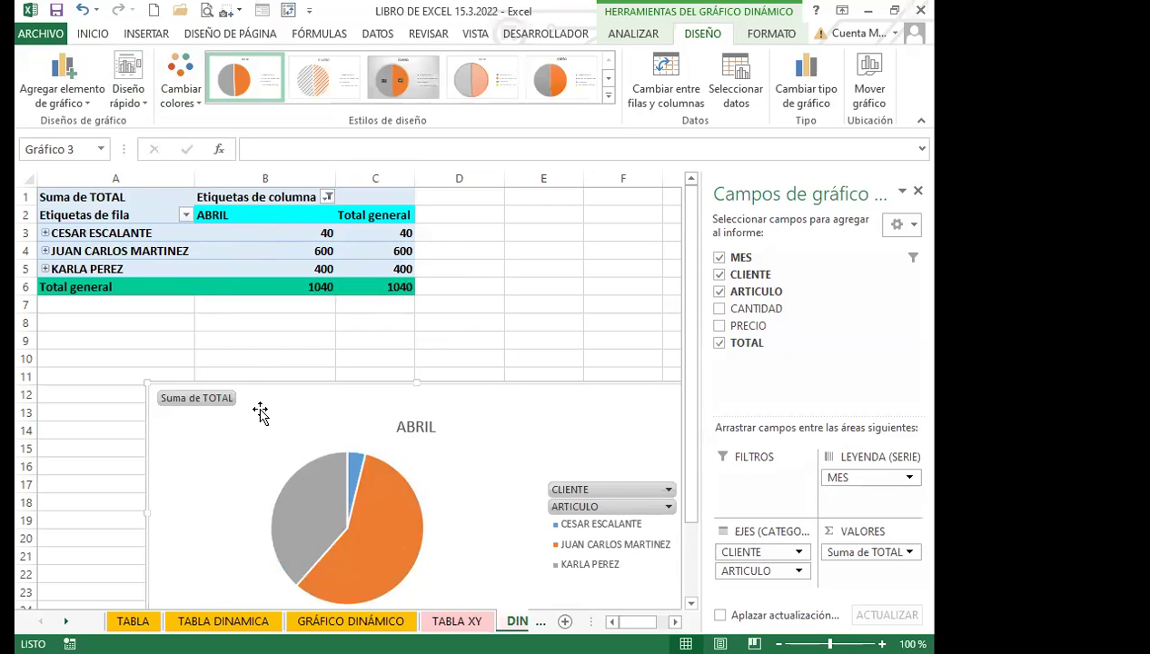
{"action": "mouse_move", "coordinate": [526, 416]}
{"action": "left_mouse_down"}
{"action": "mouse_move", "coordinate": [448, 385]}
{"action": "mouse_move", "coordinate": [443, 348]}
{"action": "left_mouse_up"}
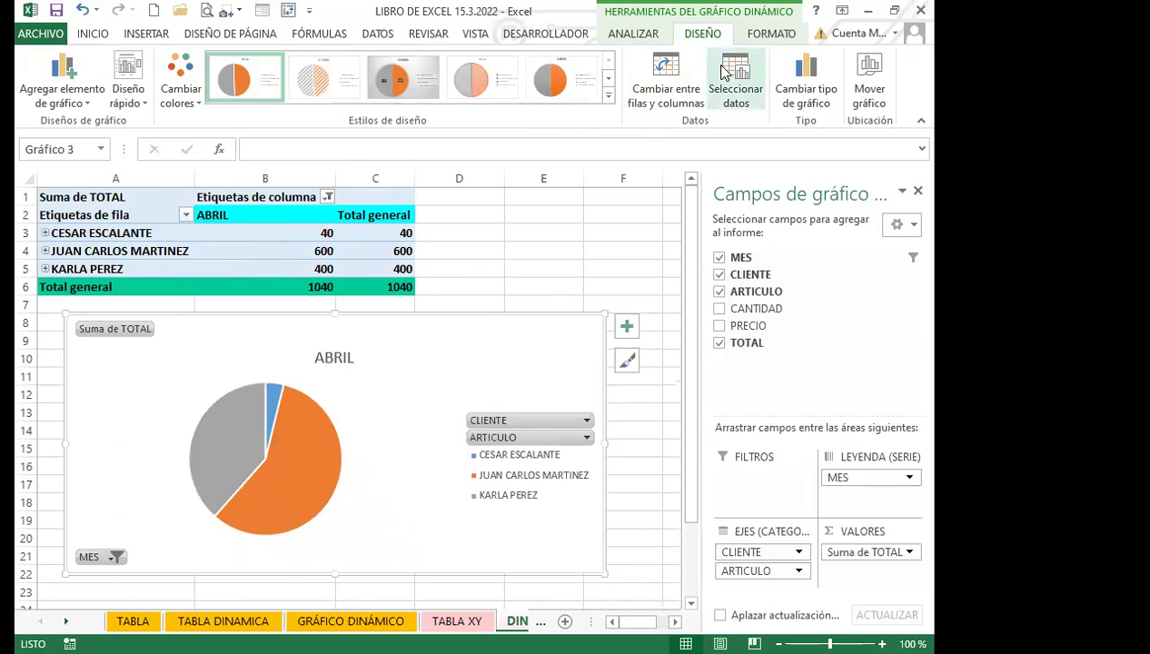
- Toggle the ABRIL chart's rows and columns to compare customers and months as series, ending with months as series
{"action": "left_click", "coordinate": [668, 74]}
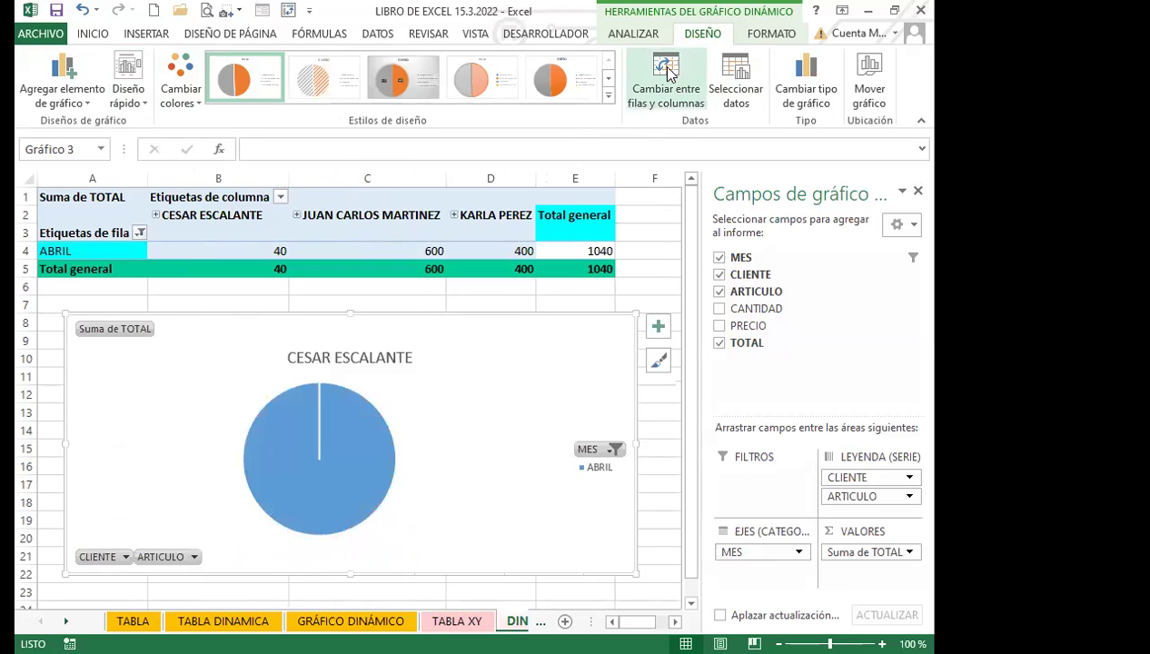
{"action": "left_click", "coordinate": [668, 75]}
{"action": "left_click", "coordinate": [667, 75]}
{"action": "left_click", "coordinate": [667, 72]}
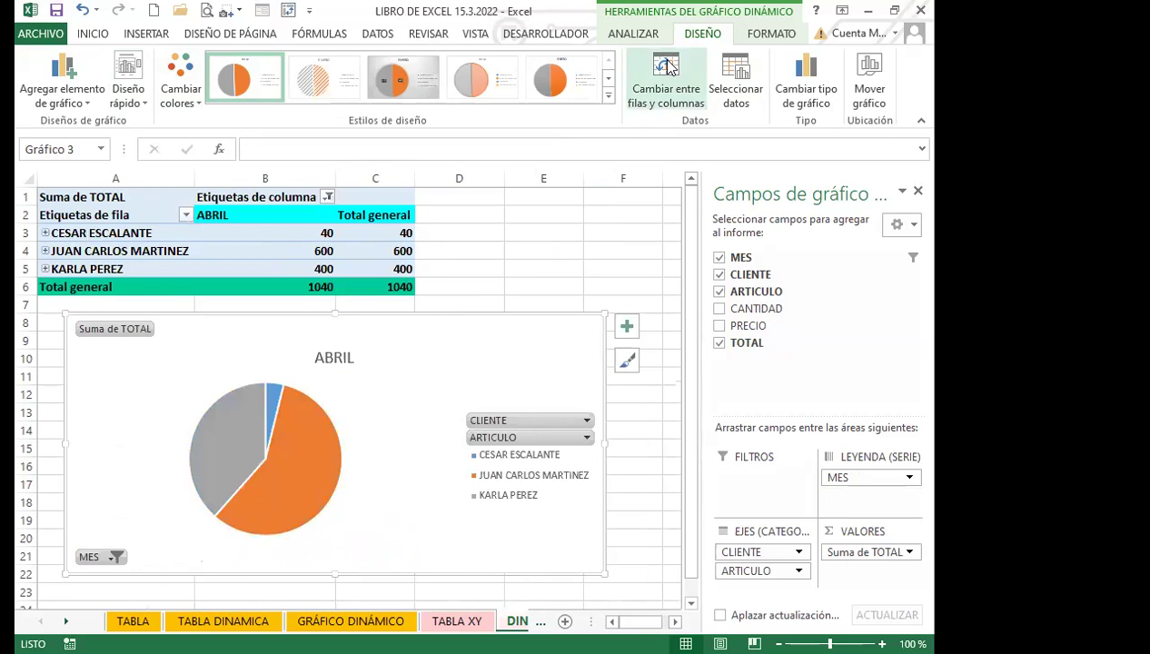
- Show all months again in the pivot table's column labels, and move the chart clear of the expanded table
{"action": "left_click", "coordinate": [329, 196]}
{"action": "left_click", "coordinate": [148, 373]}
{"action": "left_click", "coordinate": [219, 538]}
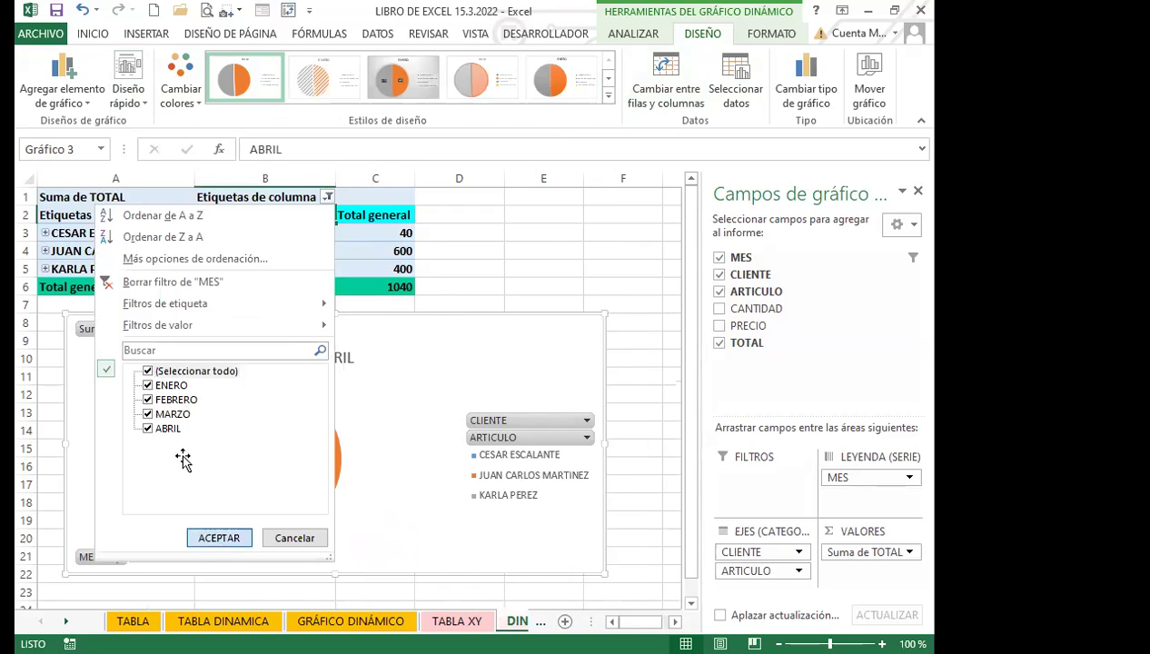
{"action": "left_click_drag", "start_coordinate": [445, 381], "coordinate": [505, 380]}
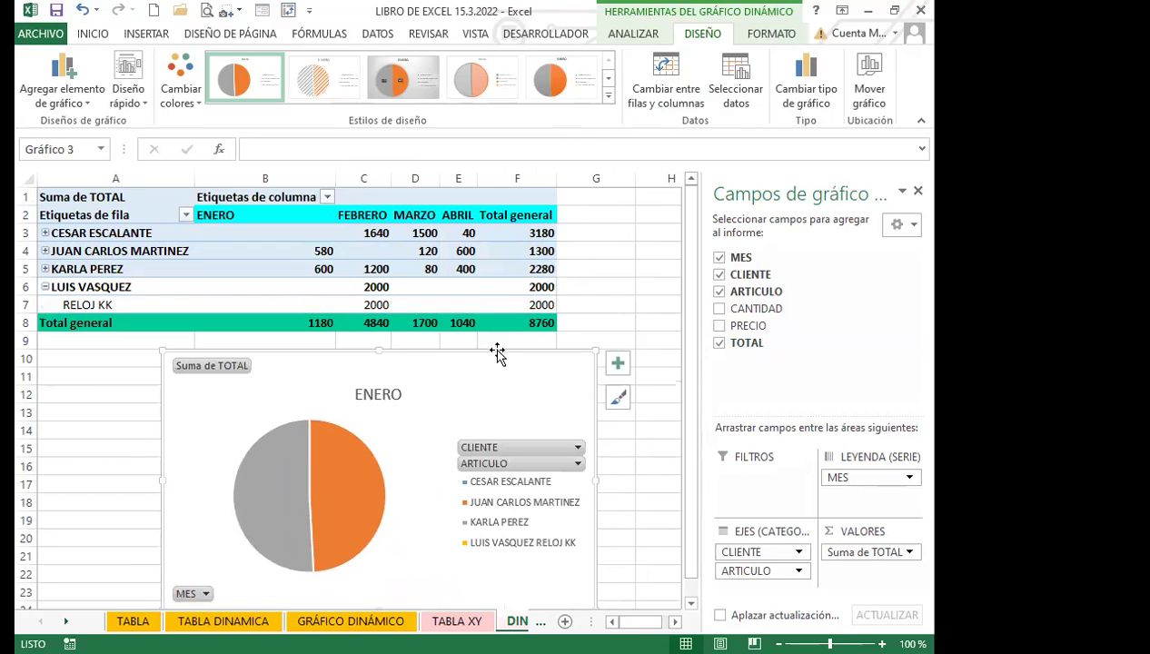
{"action": "left_click", "coordinate": [306, 254]}
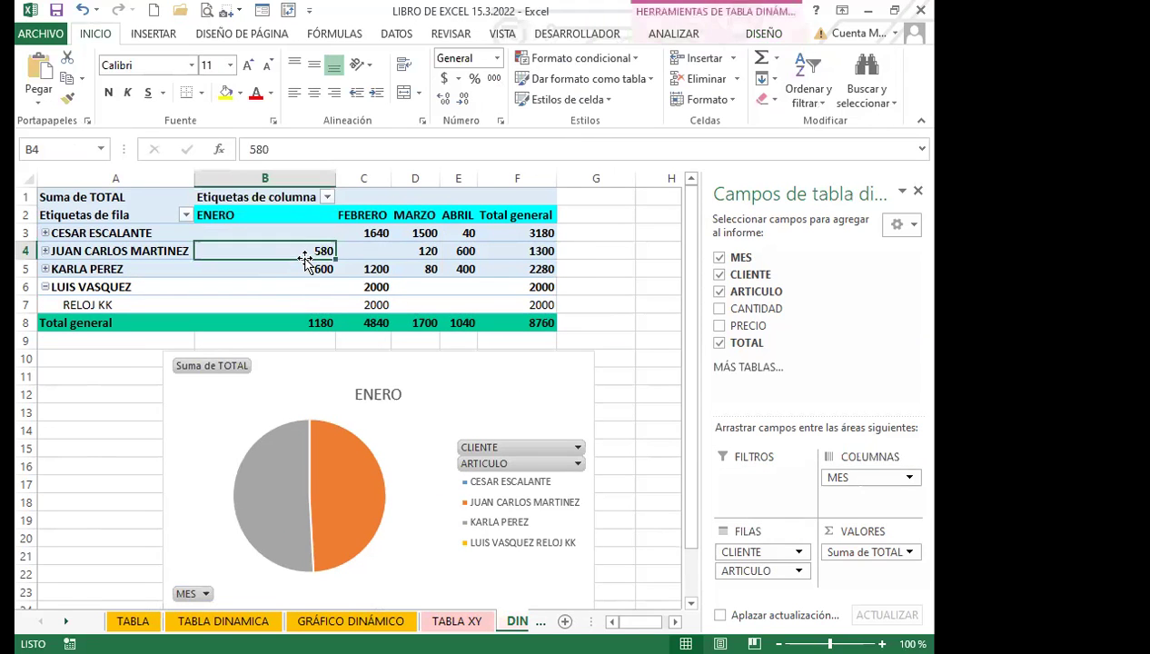
{"action": "left_click", "coordinate": [369, 270]}
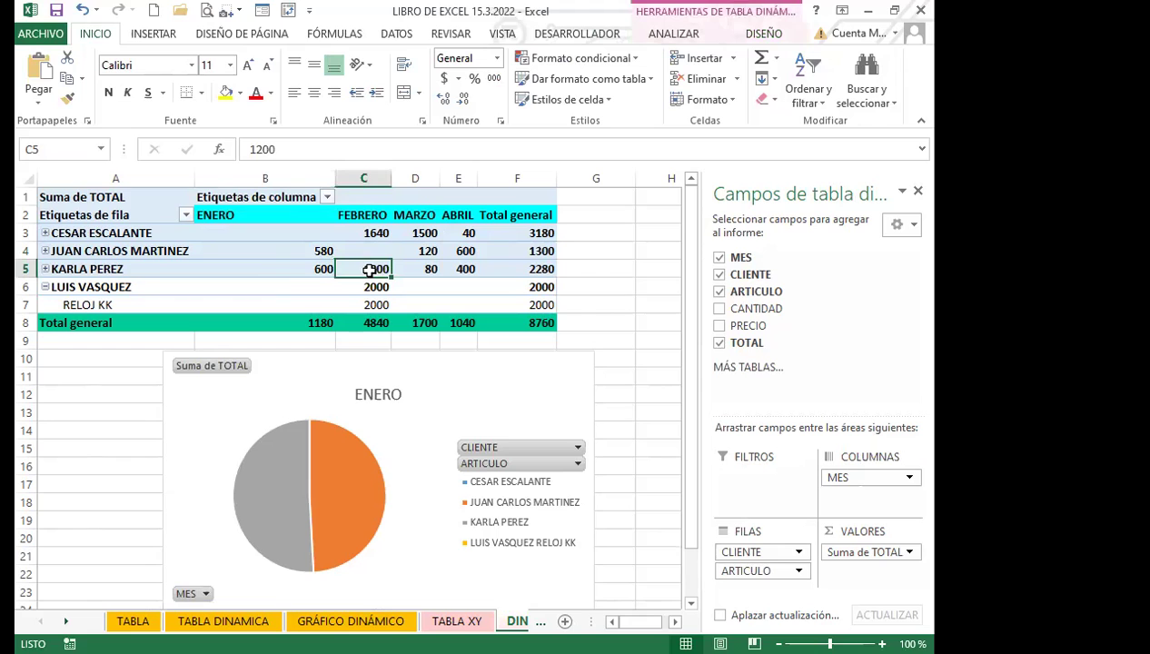
{"action": "left_click", "coordinate": [535, 383]}
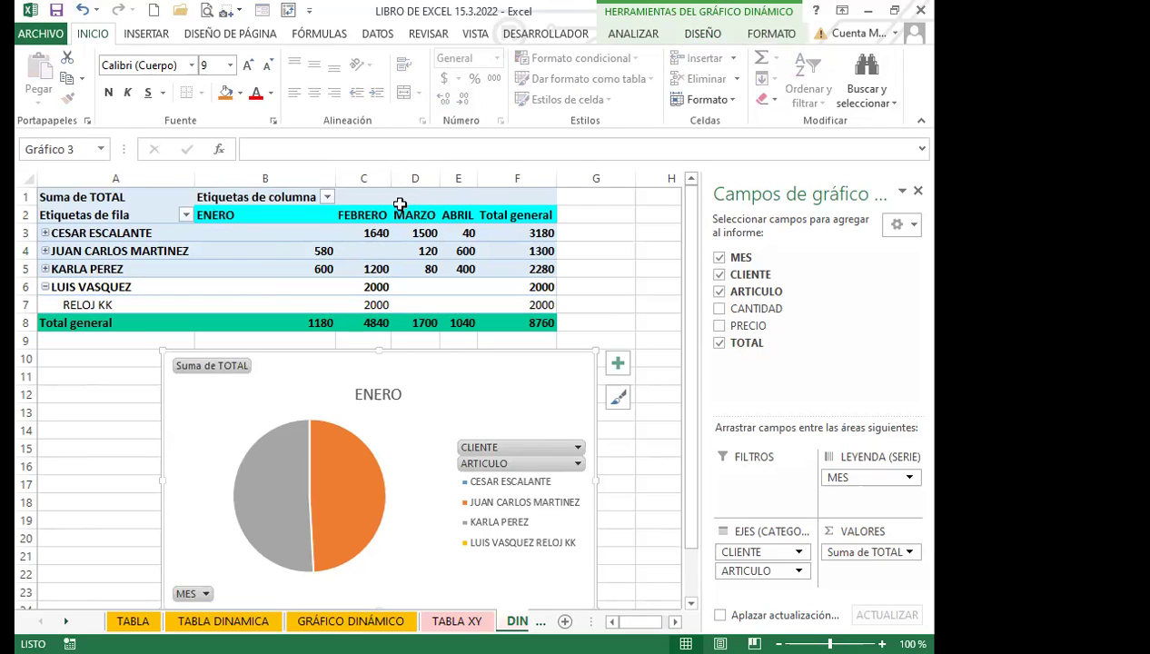
{"action": "left_click", "coordinate": [398, 230]}
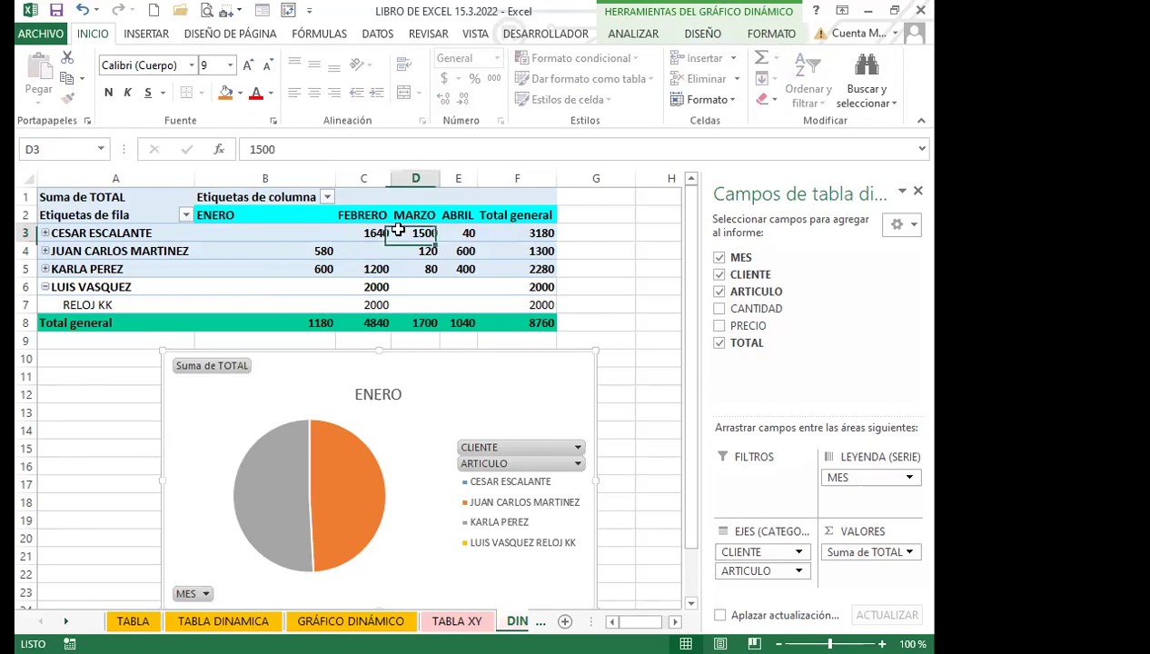
{"action": "left_click", "coordinate": [484, 379]}
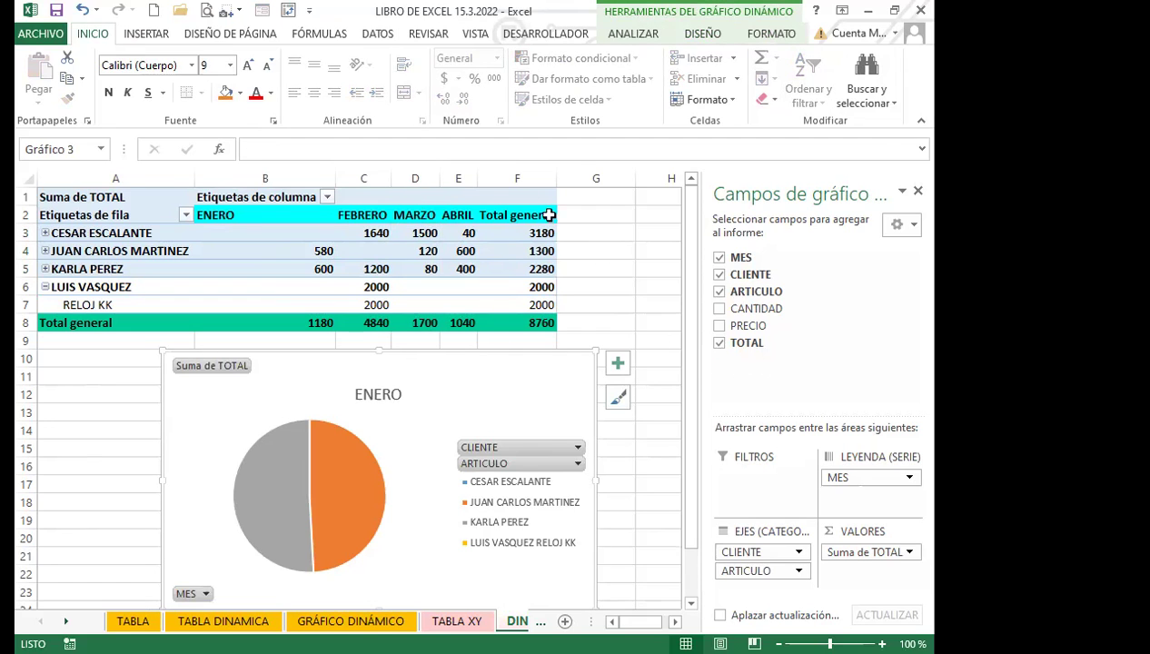
- Compare the field lists and contextual tools offered for the pivot table, the pie chart and an empty cell by selecting each in turn
{"action": "left_click", "coordinate": [467, 199]}
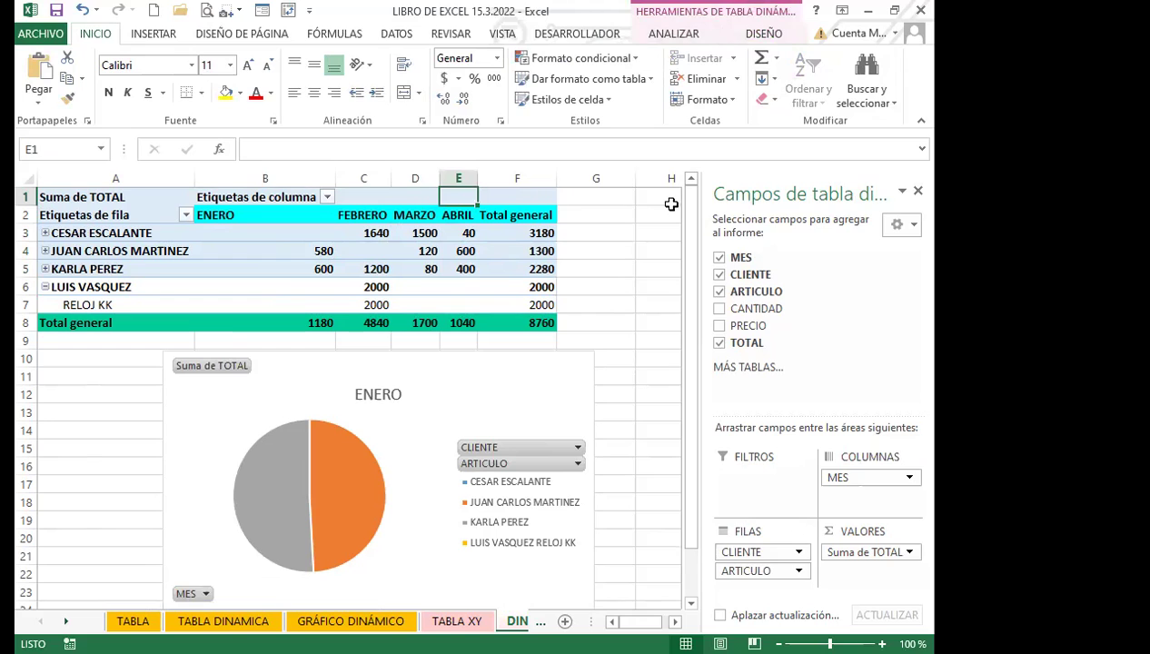
{"action": "left_click", "coordinate": [603, 194]}
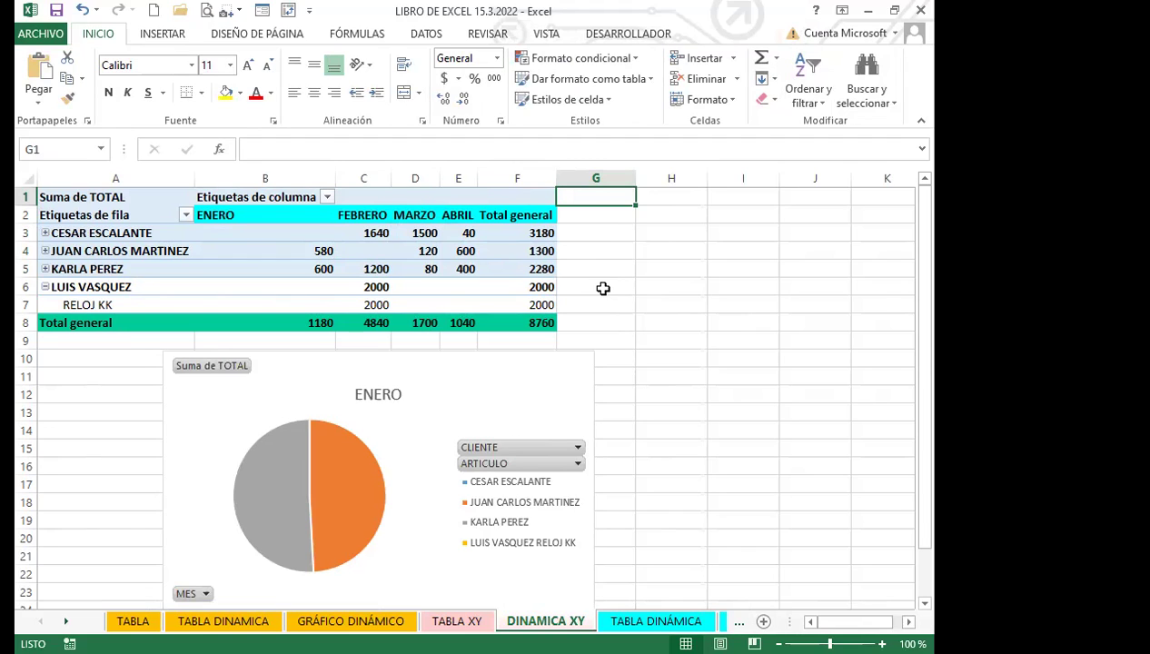
{"action": "left_click", "coordinate": [510, 402]}
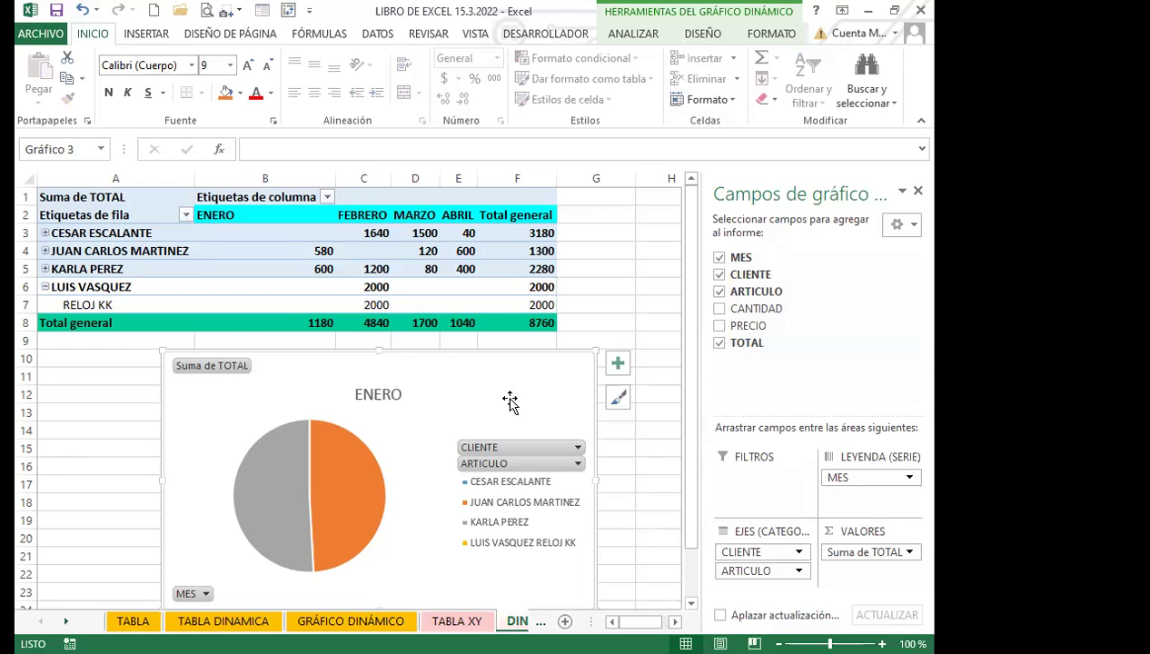
{"action": "left_click", "coordinate": [480, 195]}
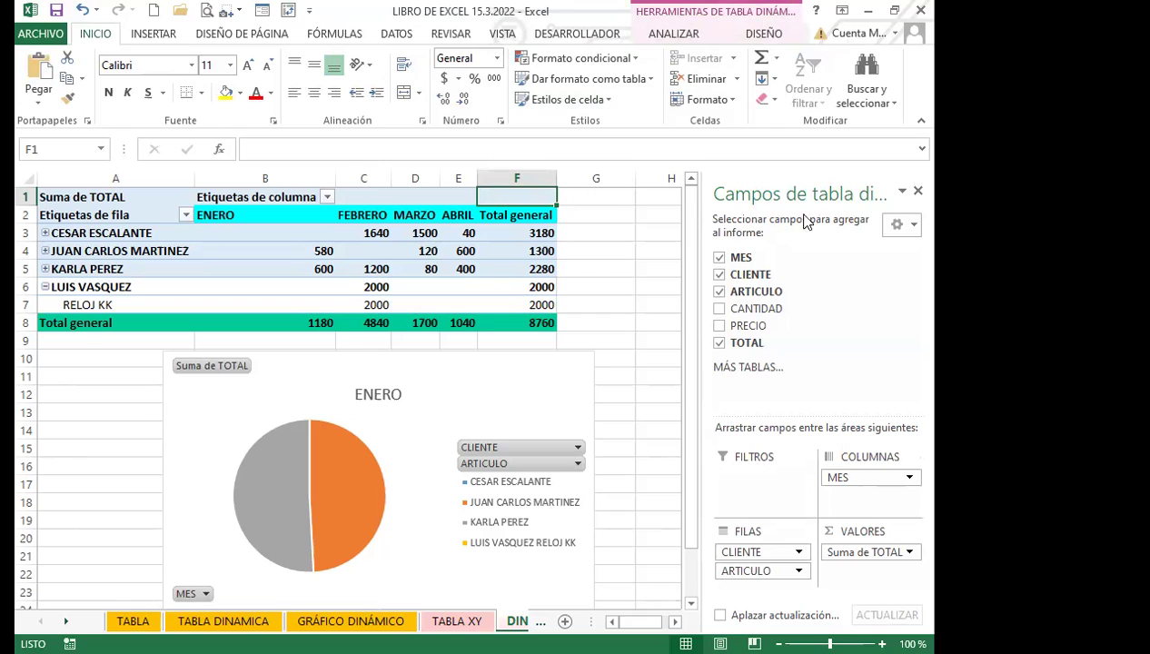
{"action": "left_click", "coordinate": [451, 199]}
{"action": "left_click", "coordinate": [584, 199]}
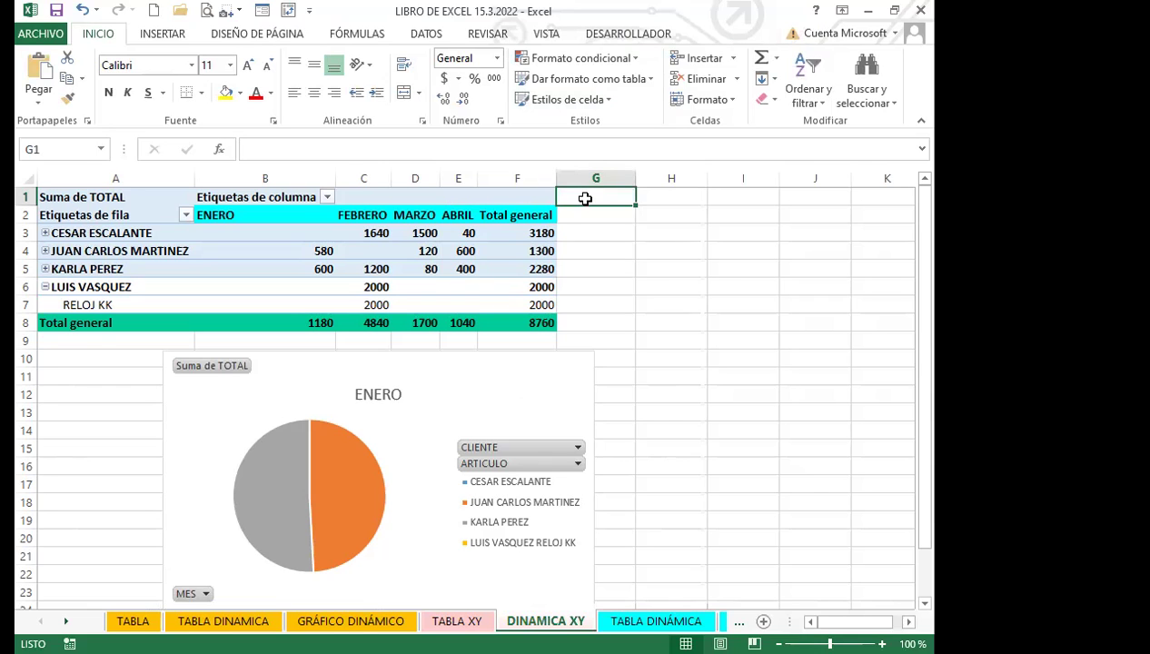
{"action": "left_click", "coordinate": [549, 390]}
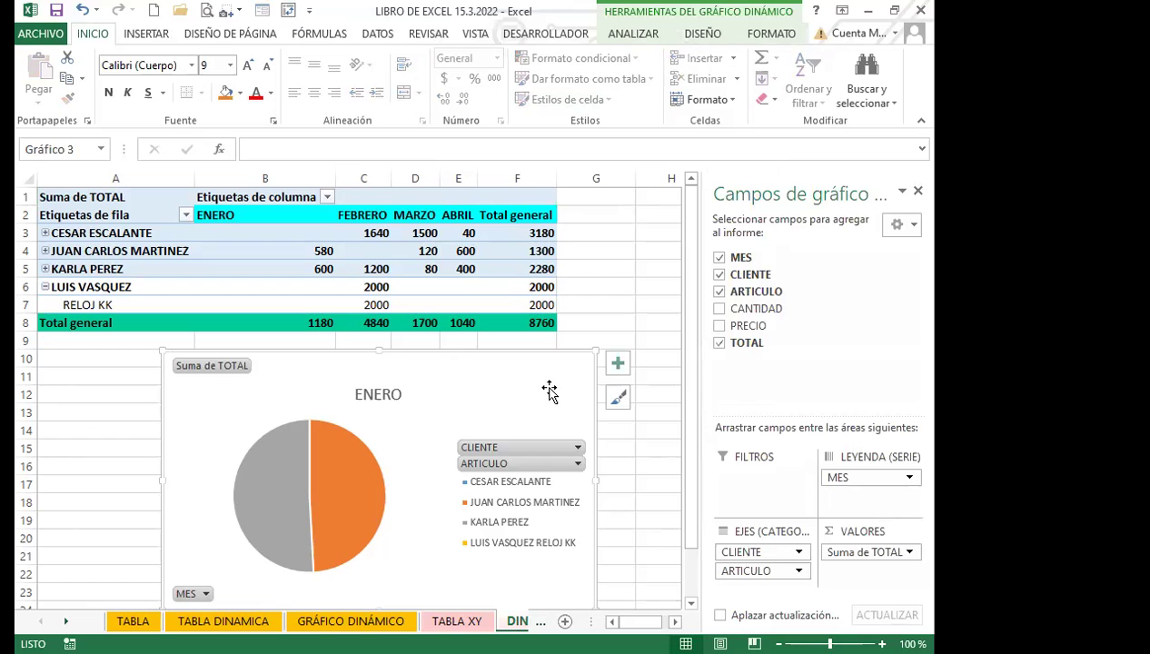
{"action": "left_click", "coordinate": [468, 197]}
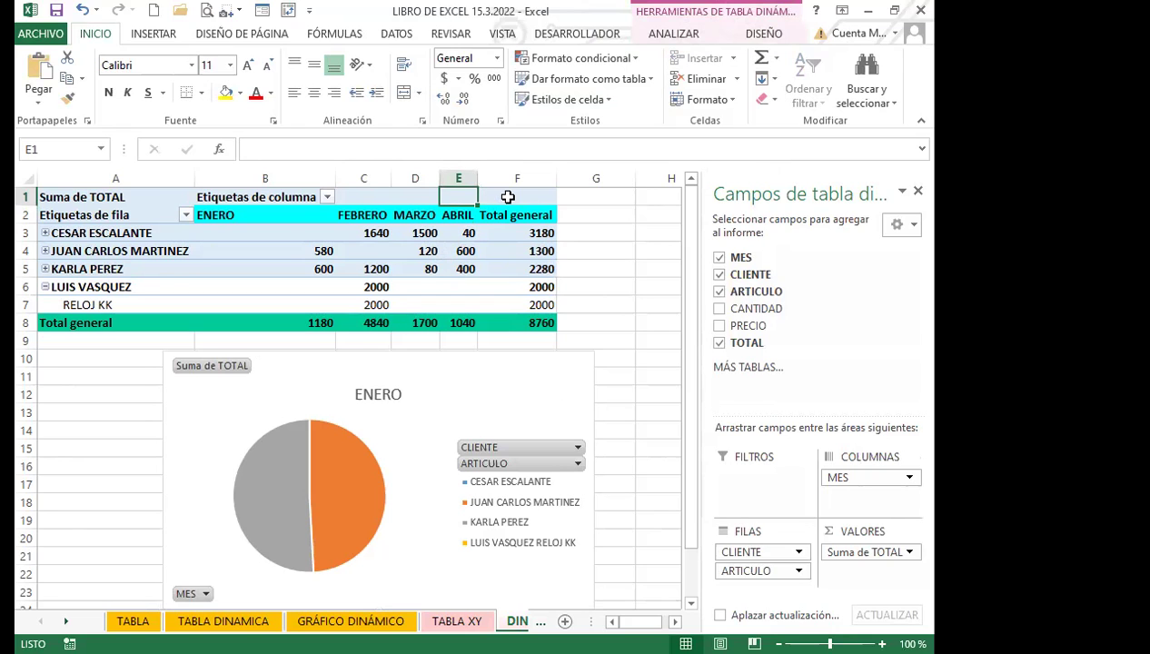
{"action": "left_click", "coordinate": [507, 197]}
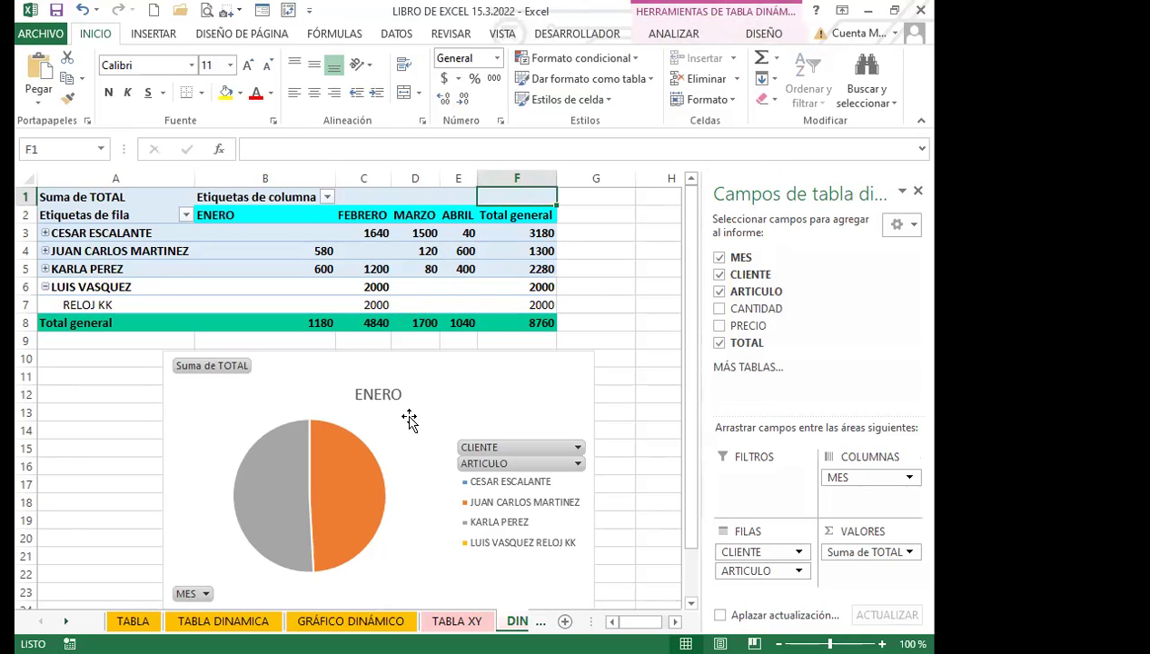
{"action": "left_click", "coordinate": [457, 196]}
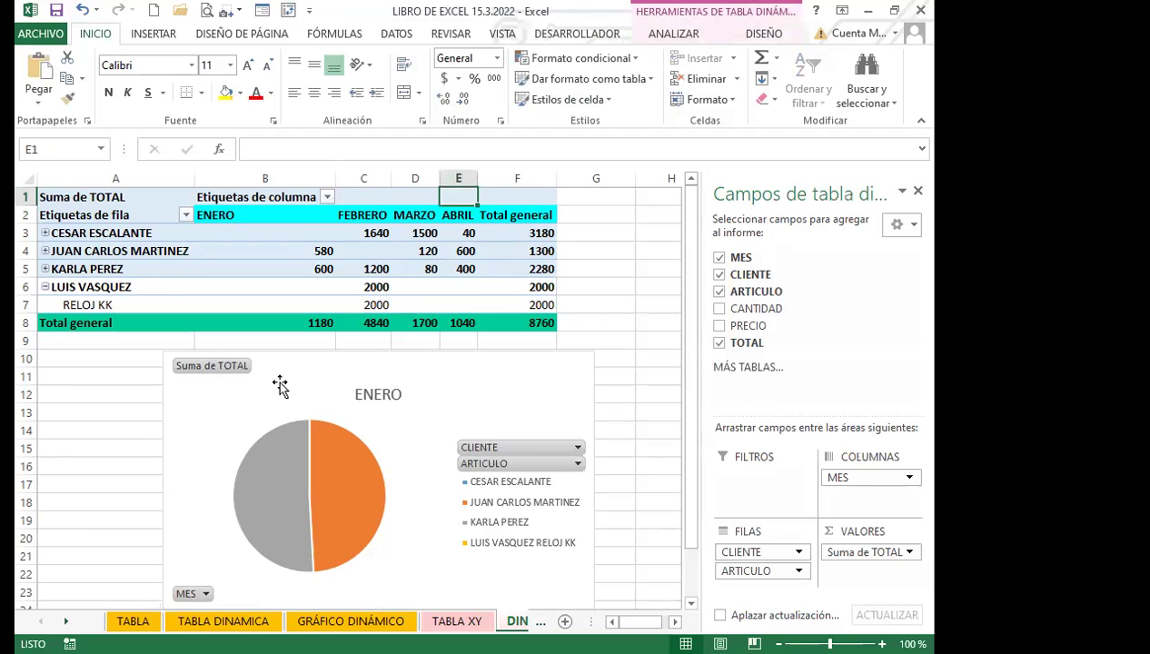
{"action": "left_click", "coordinate": [479, 427]}
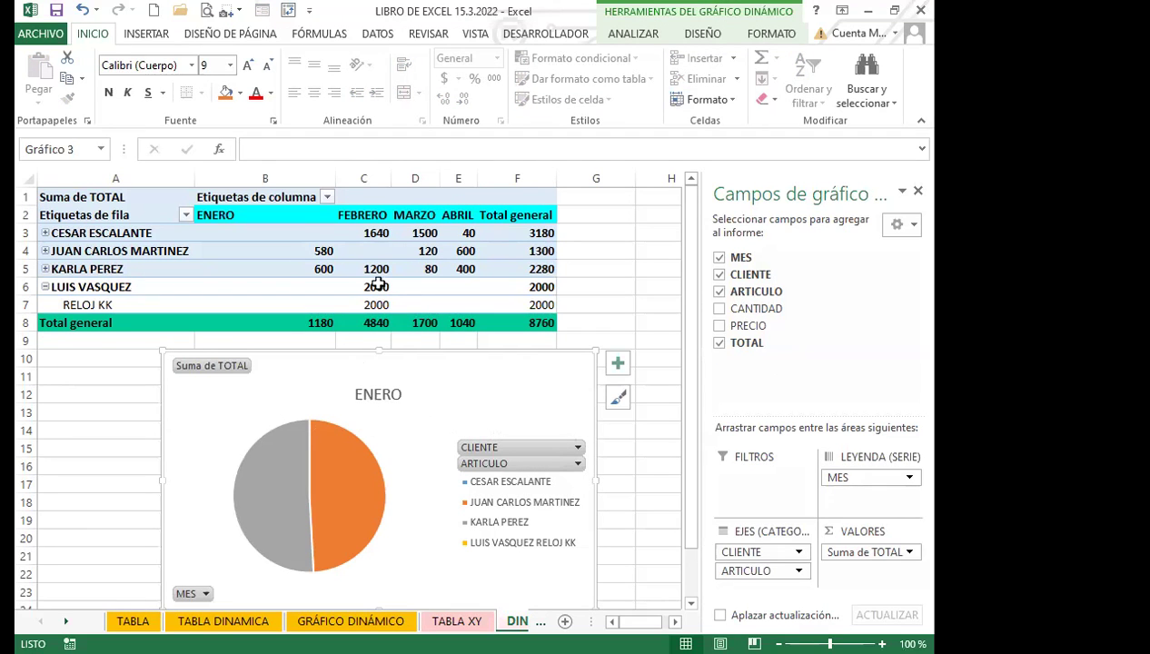
{"action": "left_click", "coordinate": [423, 196]}
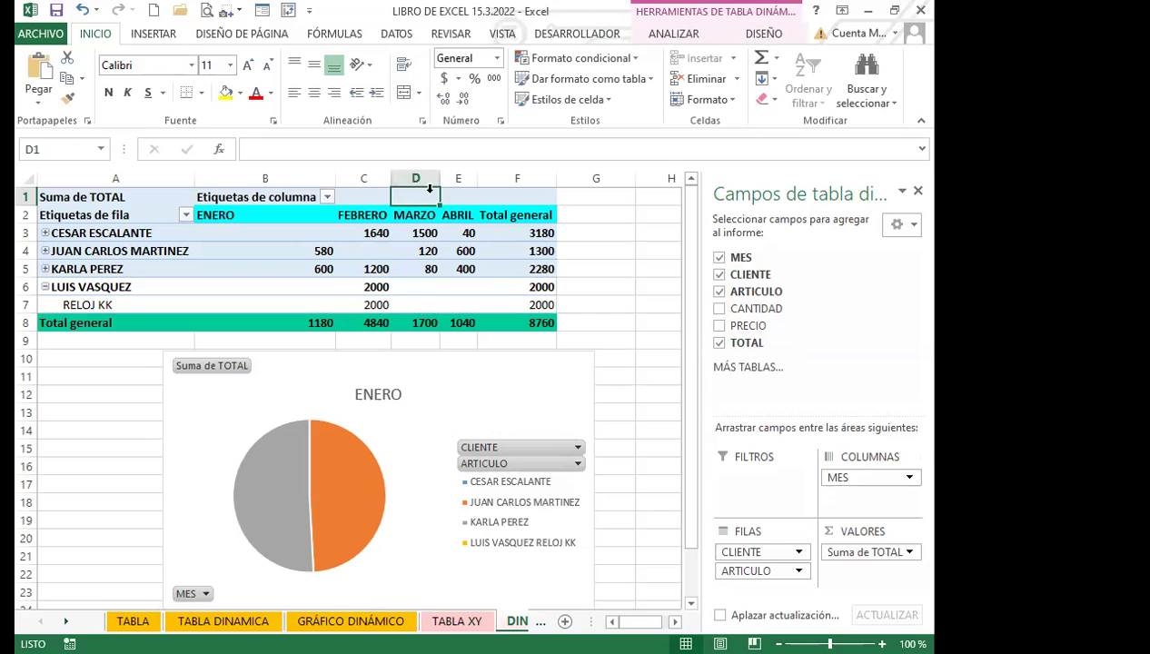
{"action": "left_click", "coordinate": [637, 360]}
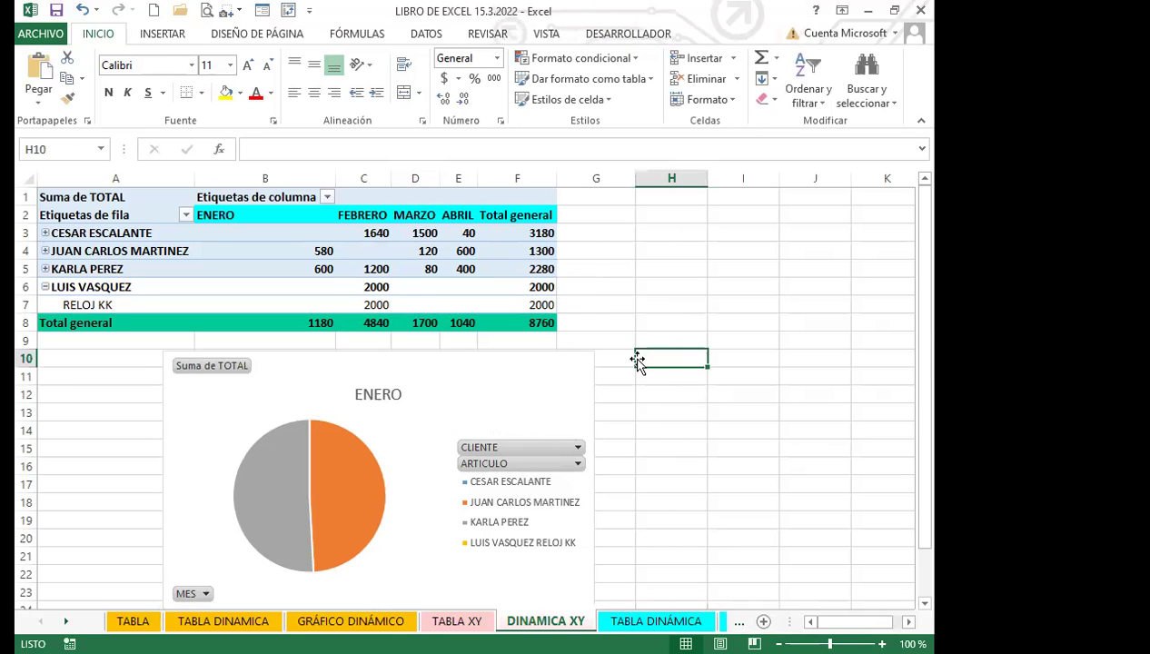
{"action": "left_click", "coordinate": [444, 197]}
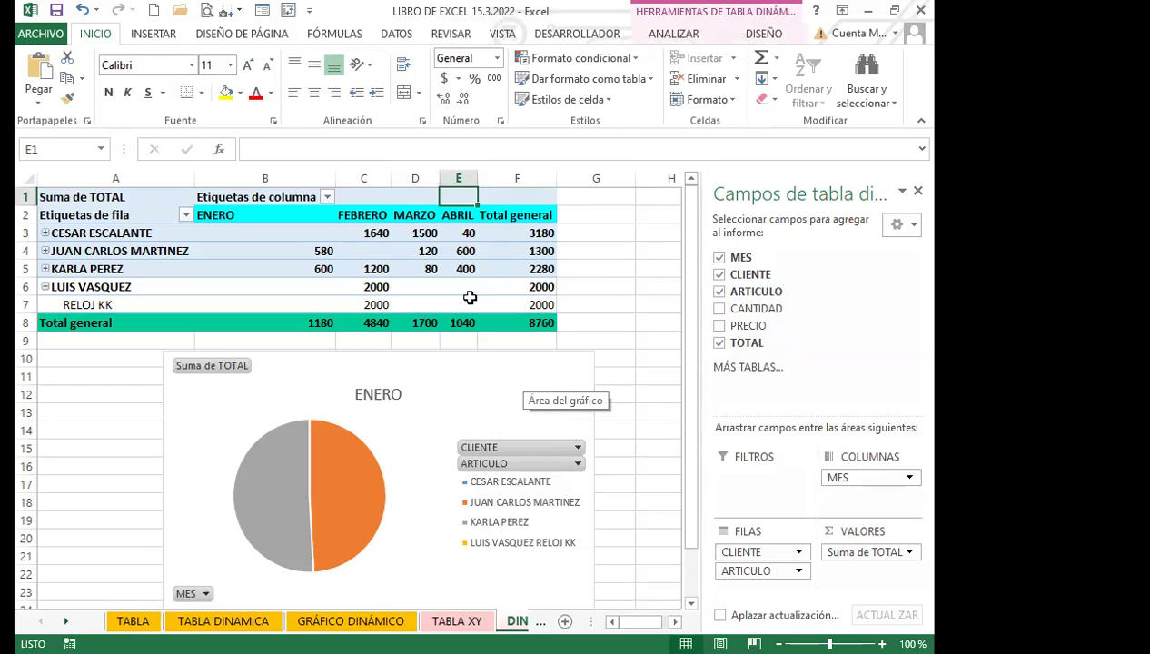
{"action": "left_click", "coordinate": [480, 266]}
{"action": "mouse_move", "coordinate": [480, 264]}
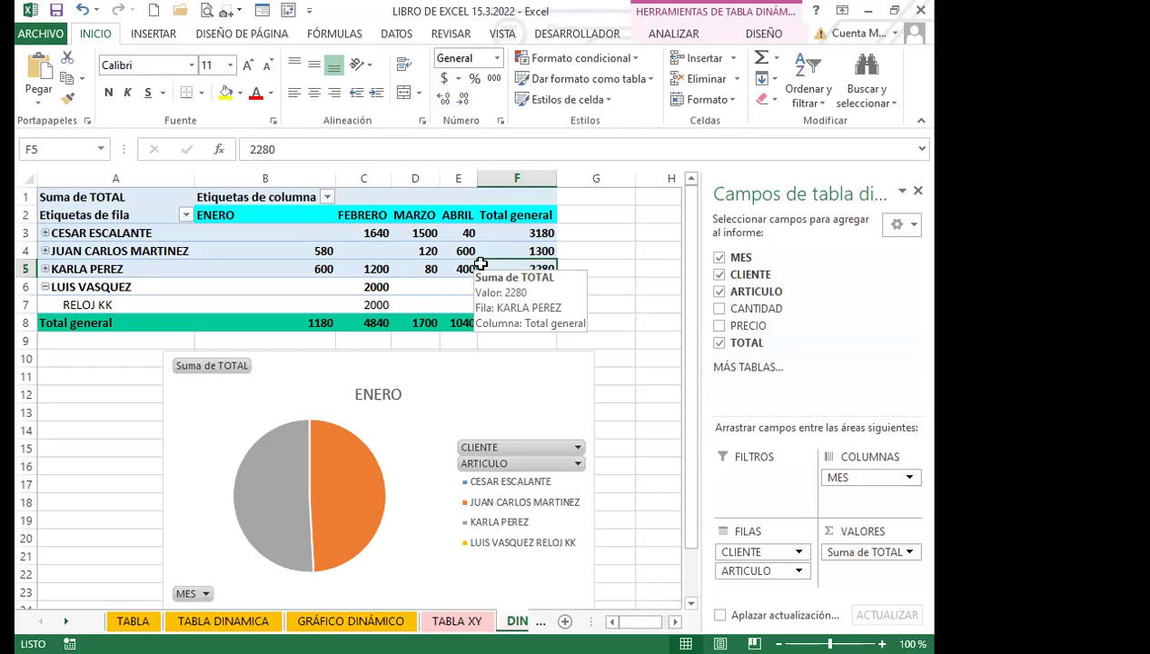
- Check the pie chart's MES filter and apply it with all months selected
{"action": "left_click", "coordinate": [499, 365]}
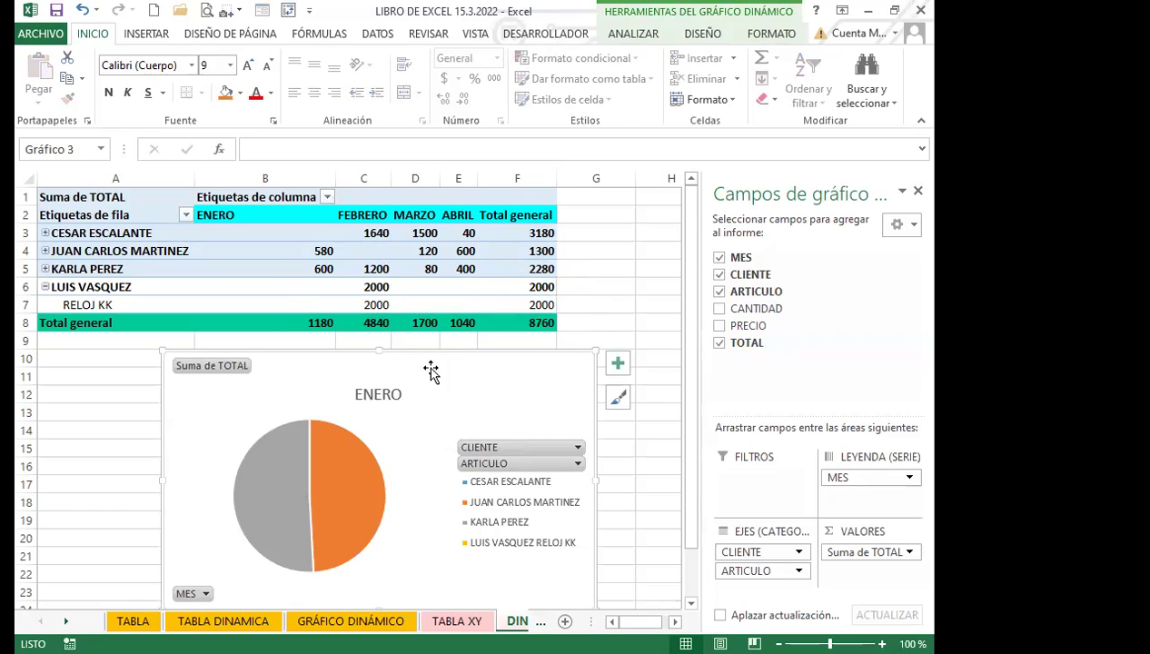
{"action": "left_click", "coordinate": [698, 33]}
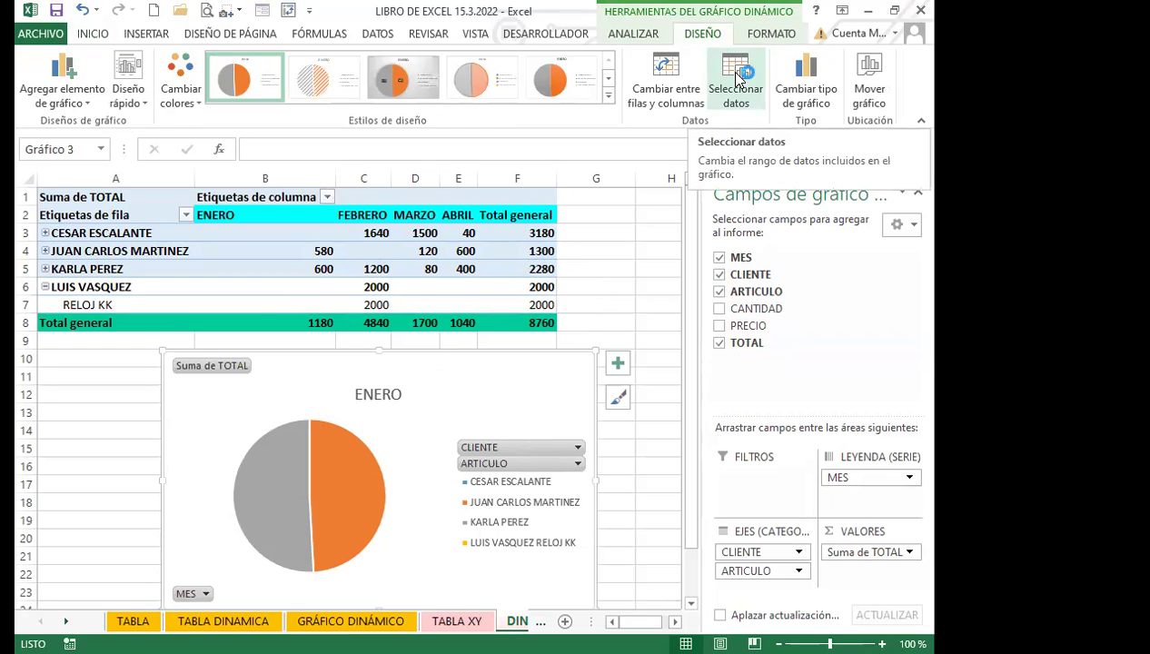
{"action": "left_click", "coordinate": [206, 595]}
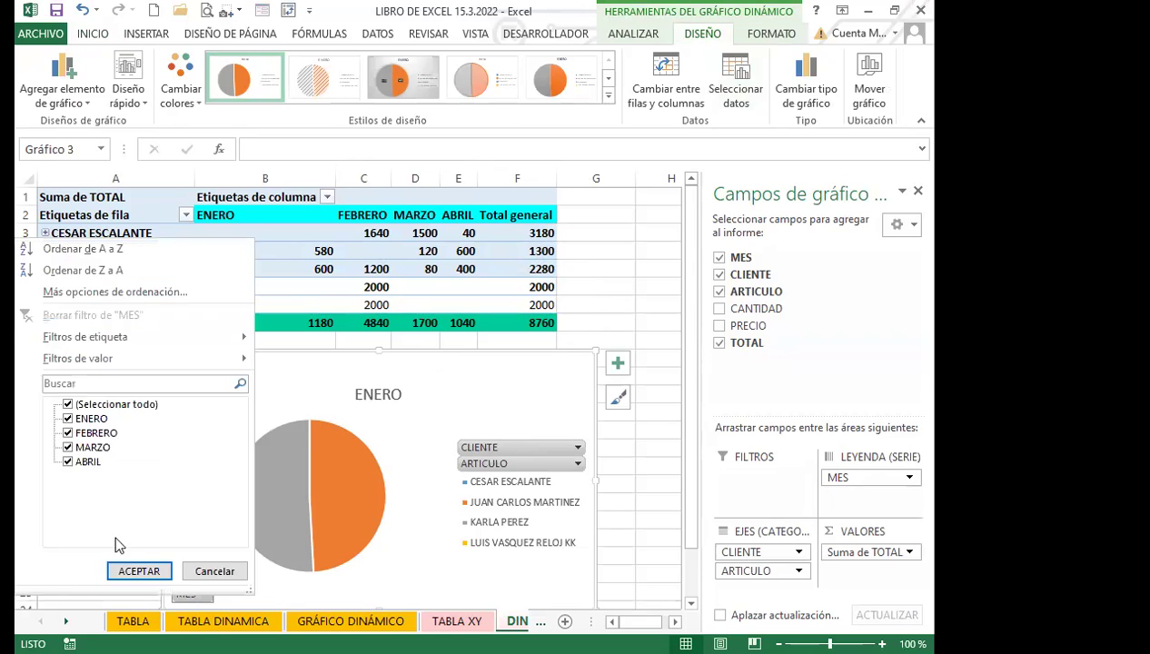
{"action": "left_click", "coordinate": [206, 595]}
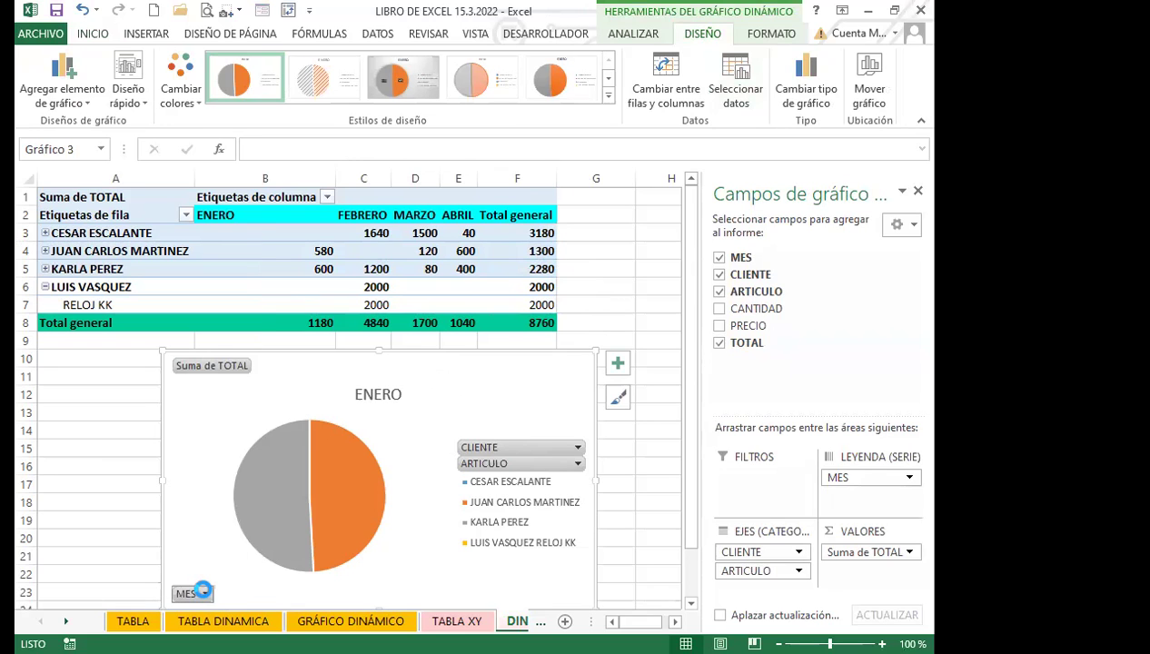
{"action": "left_click", "coordinate": [206, 595]}
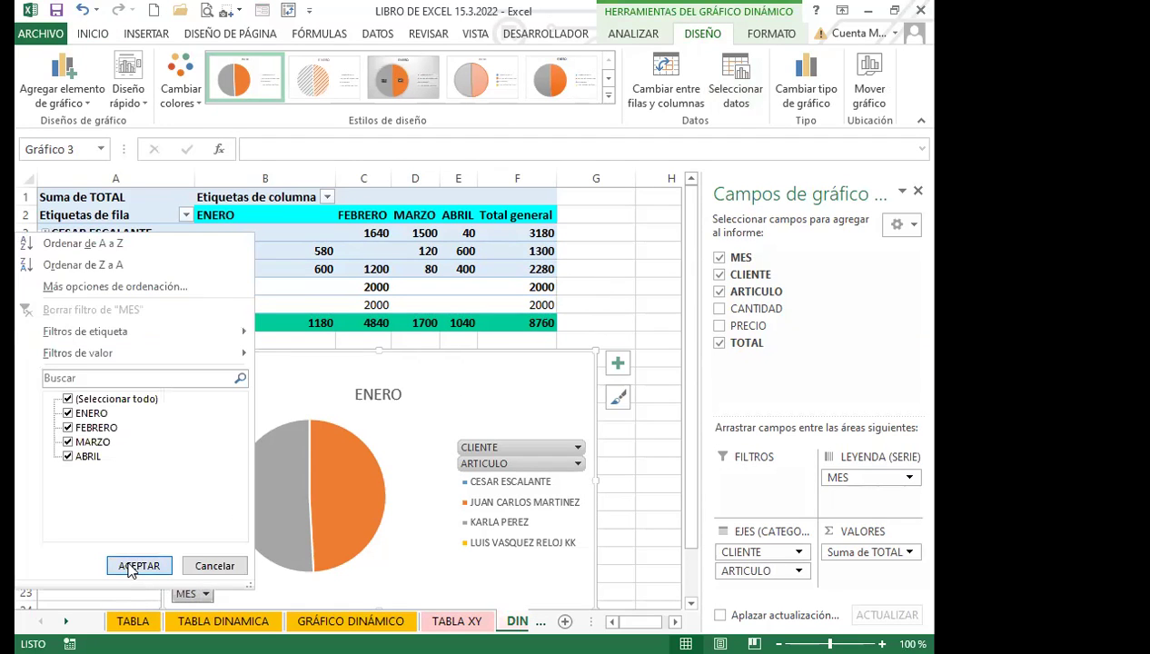
{"action": "left_click", "coordinate": [129, 568]}
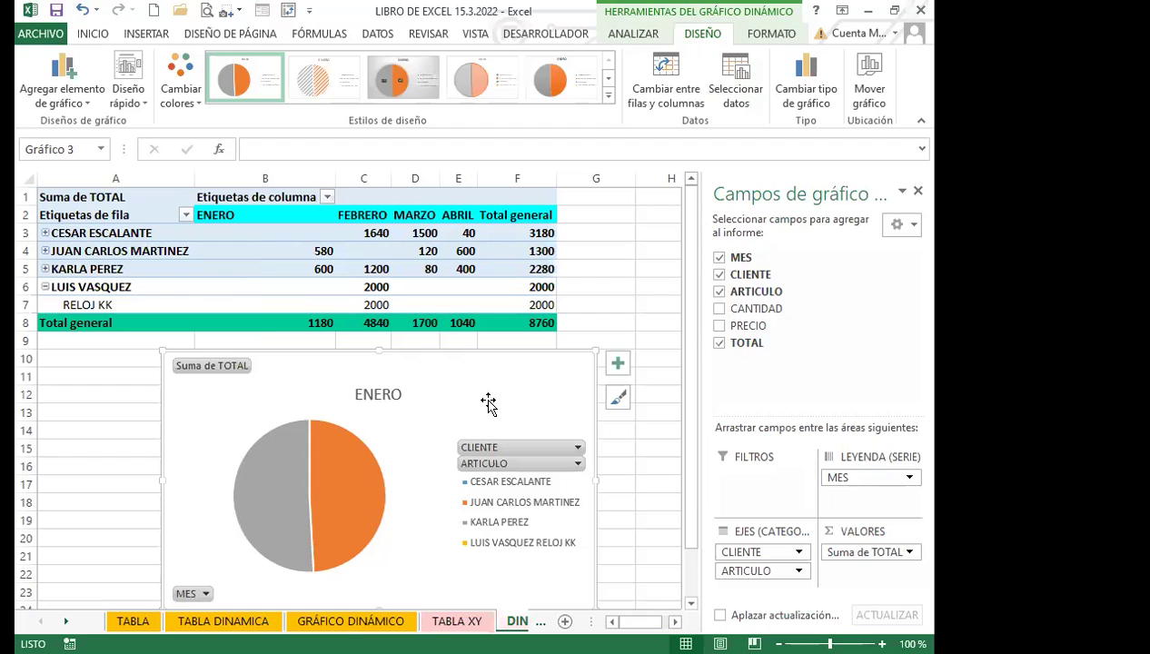
- Examine the MARZO and ABRIL legend series in the pie chart's data source
{"action": "left_click", "coordinate": [746, 83]}
{"action": "left_click", "coordinate": [336, 372]}
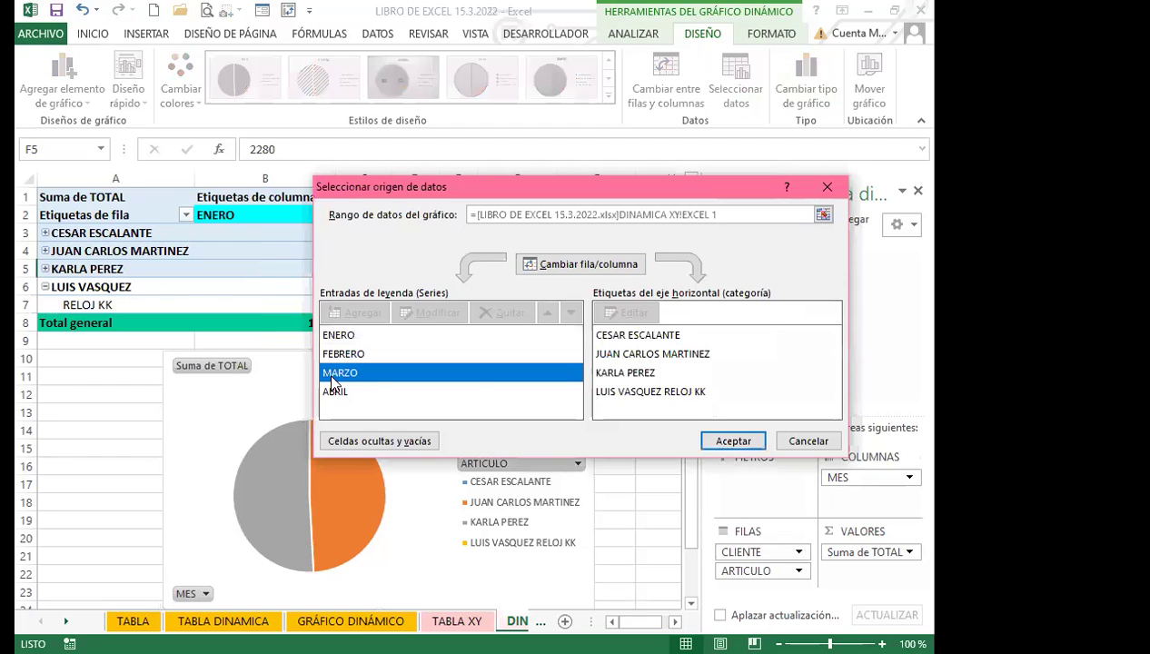
{"action": "left_click", "coordinate": [717, 441]}
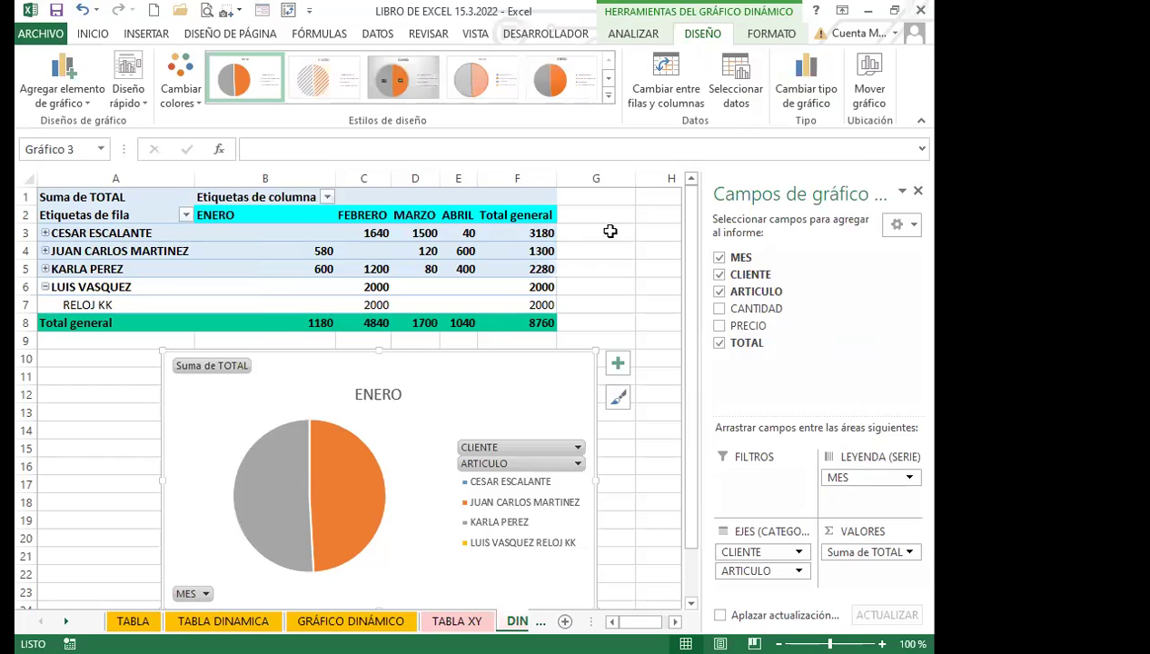
{"action": "left_click", "coordinate": [735, 82]}
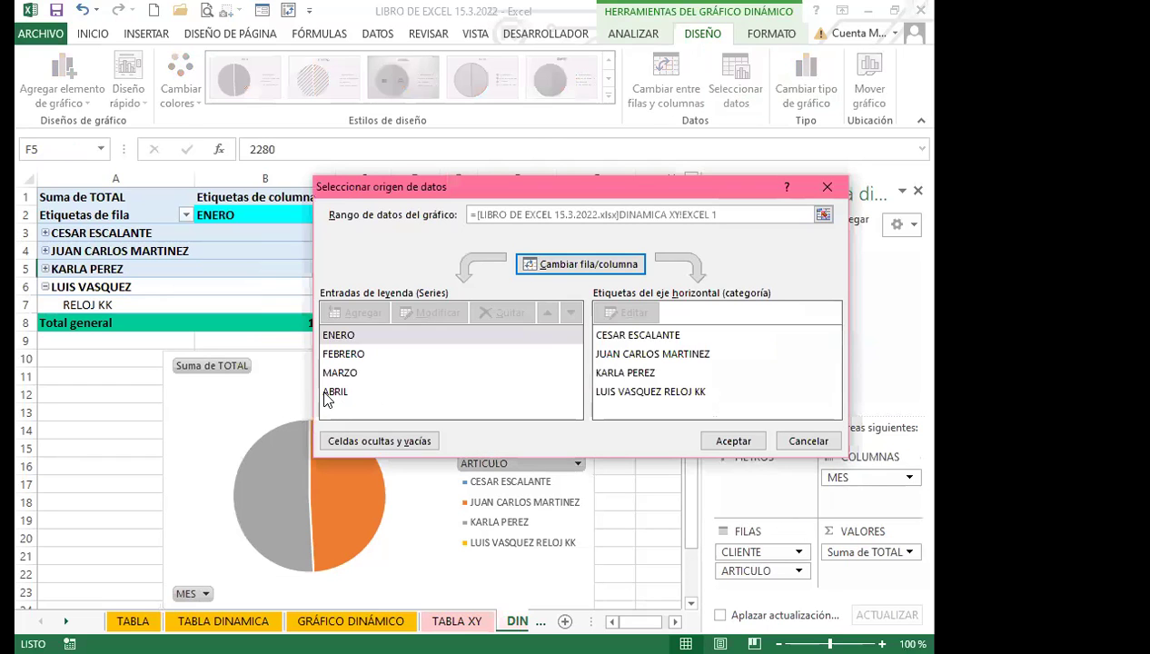
{"action": "left_click", "coordinate": [332, 393]}
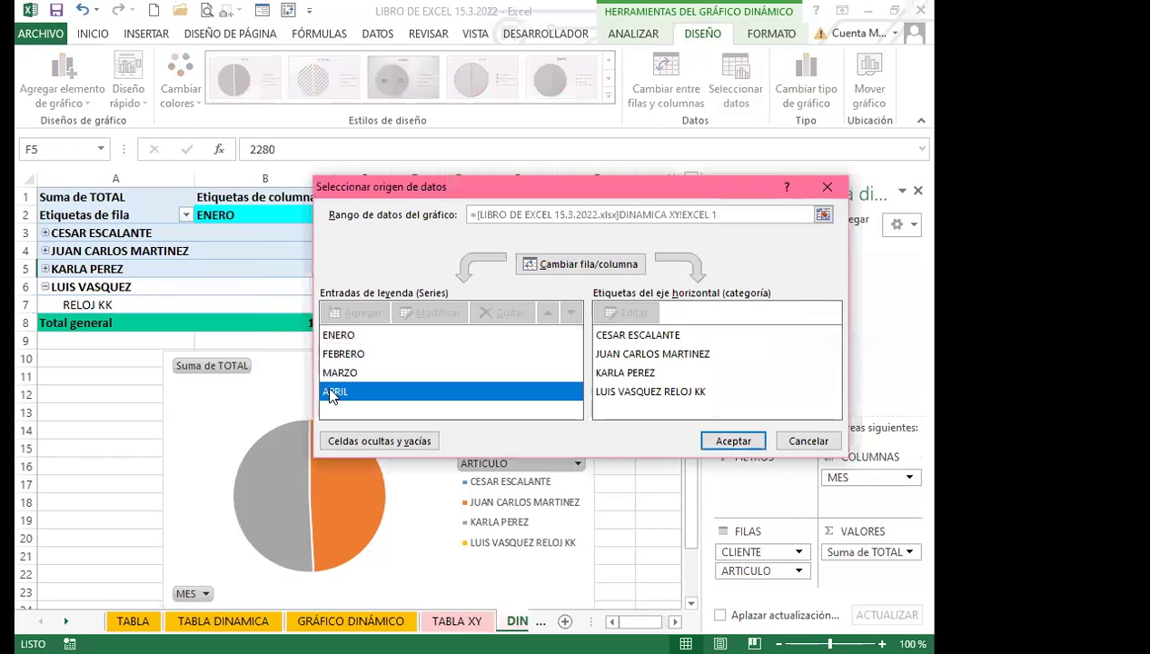
- Accept the chart's data source settings and go to the TABLA DINAMICA 1 sheet
{"action": "left_click", "coordinate": [724, 441]}
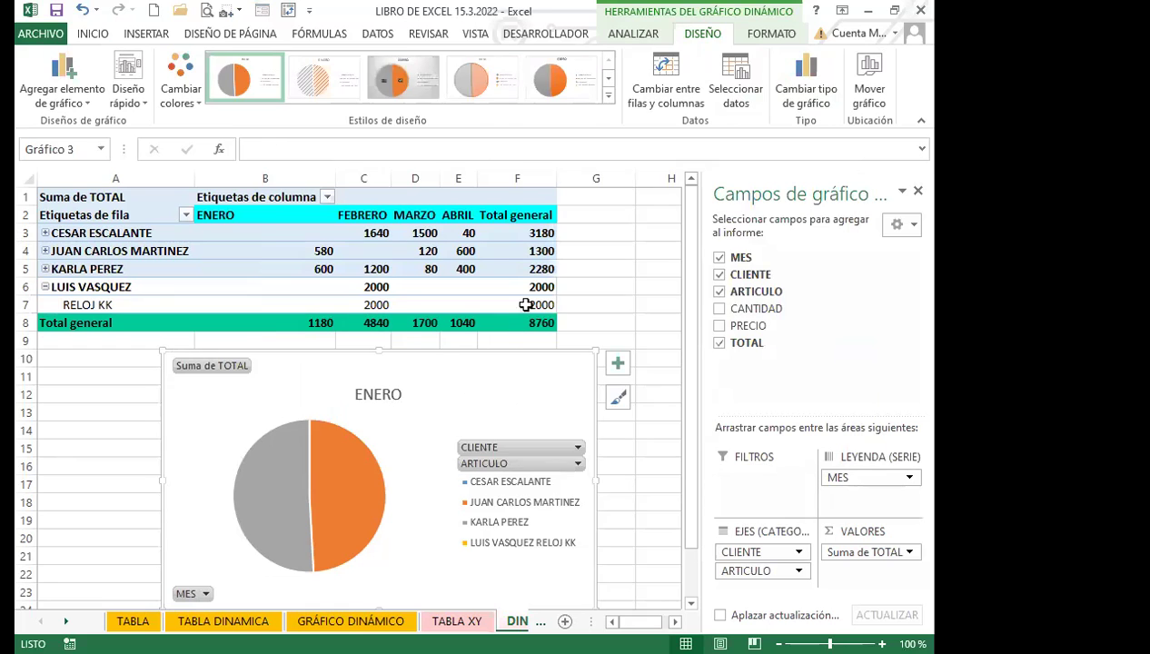
{"action": "left_click", "coordinate": [522, 304]}
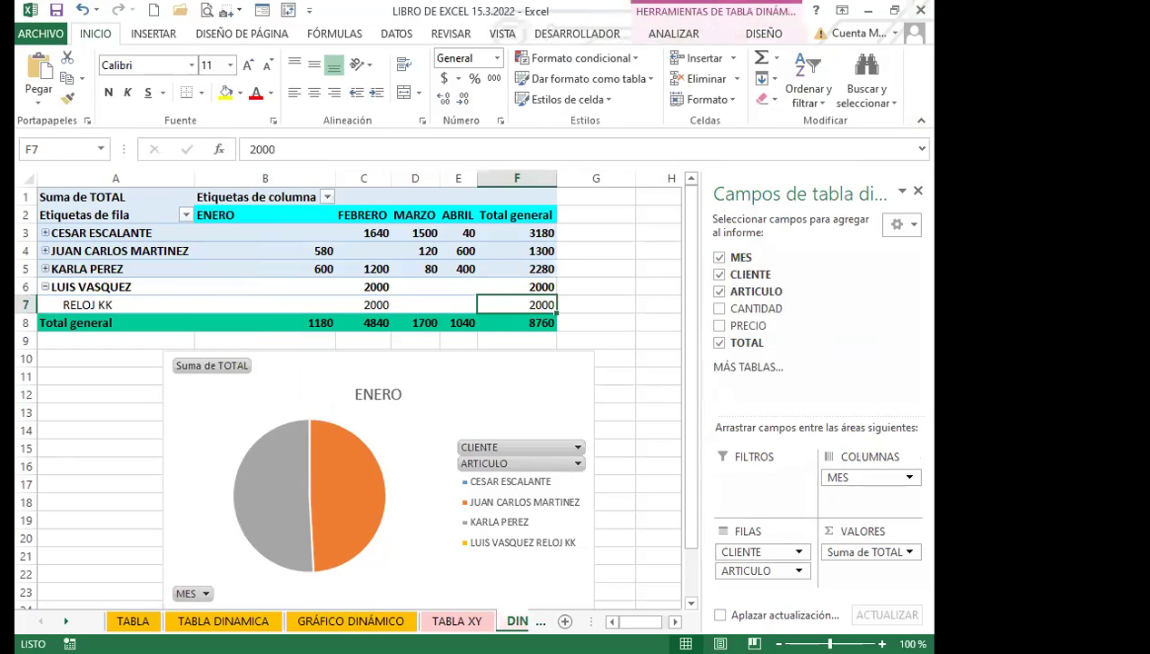
{"action": "key", "text": "ctrl+Page_Down"}
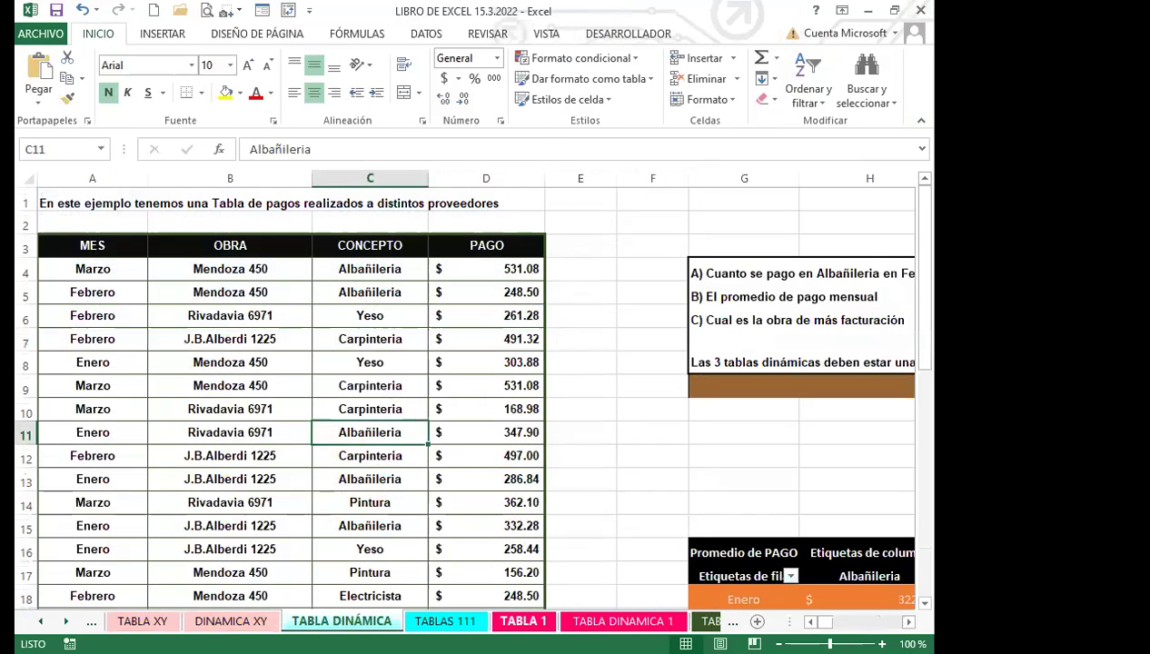
{"action": "key", "text": "ctrl+Page_Down"}
{"action": "key", "text": "ctrl+Page_Down"}
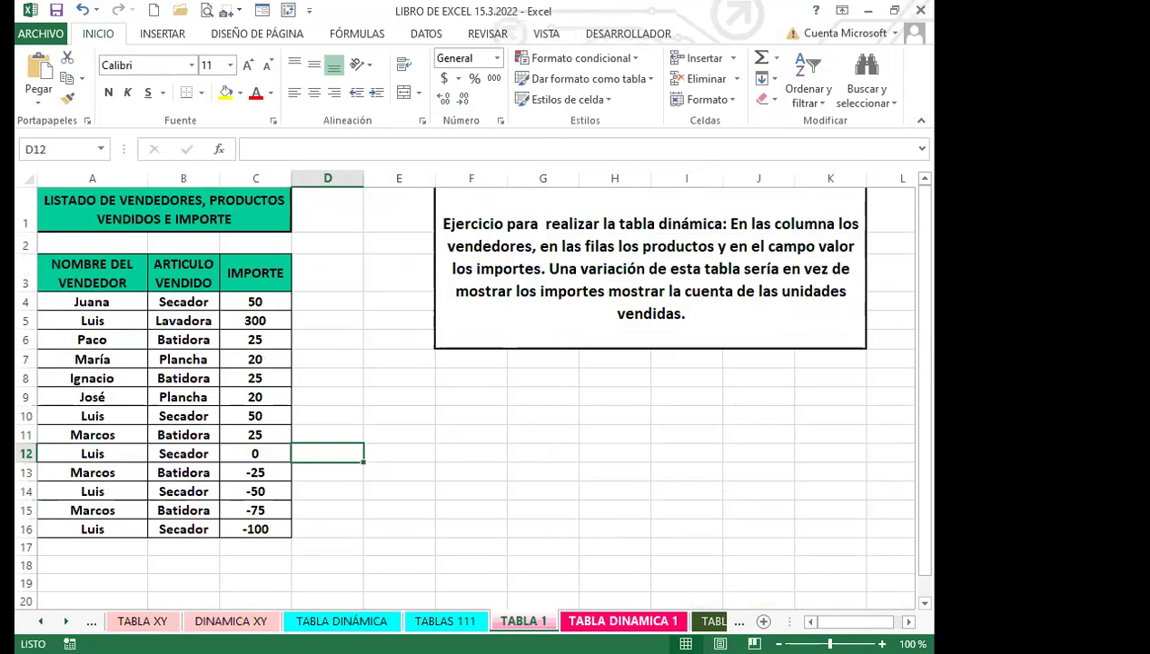
{"action": "key", "text": "ctrl+Page_Down"}
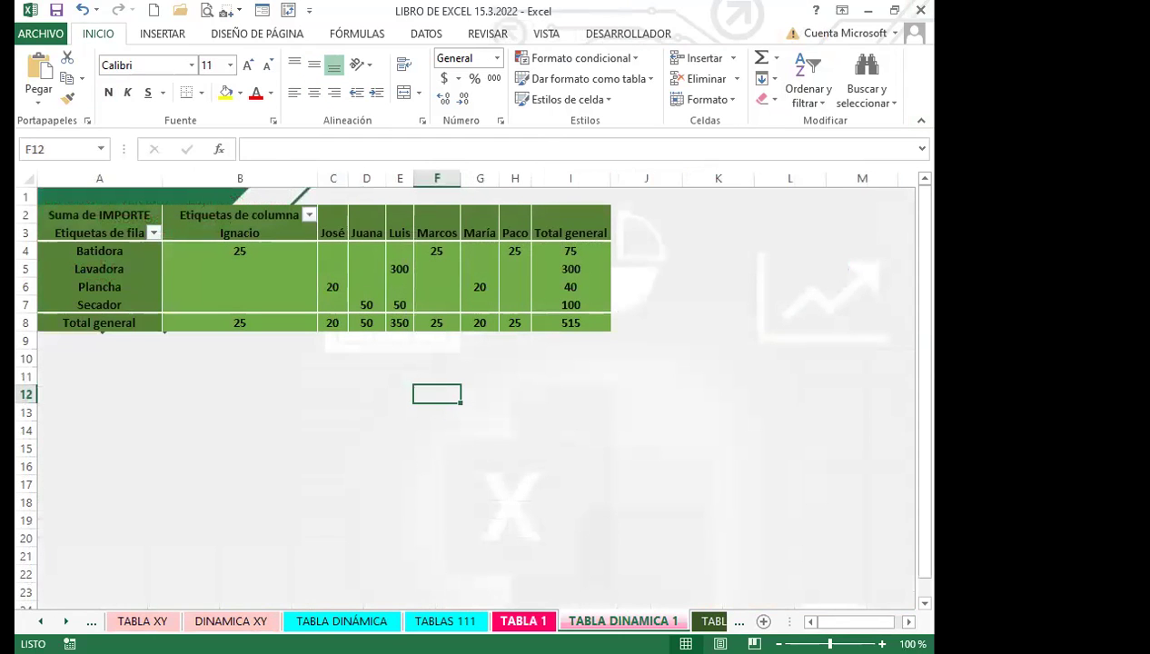
{"action": "key", "text": "ctrl+Page_Up"}
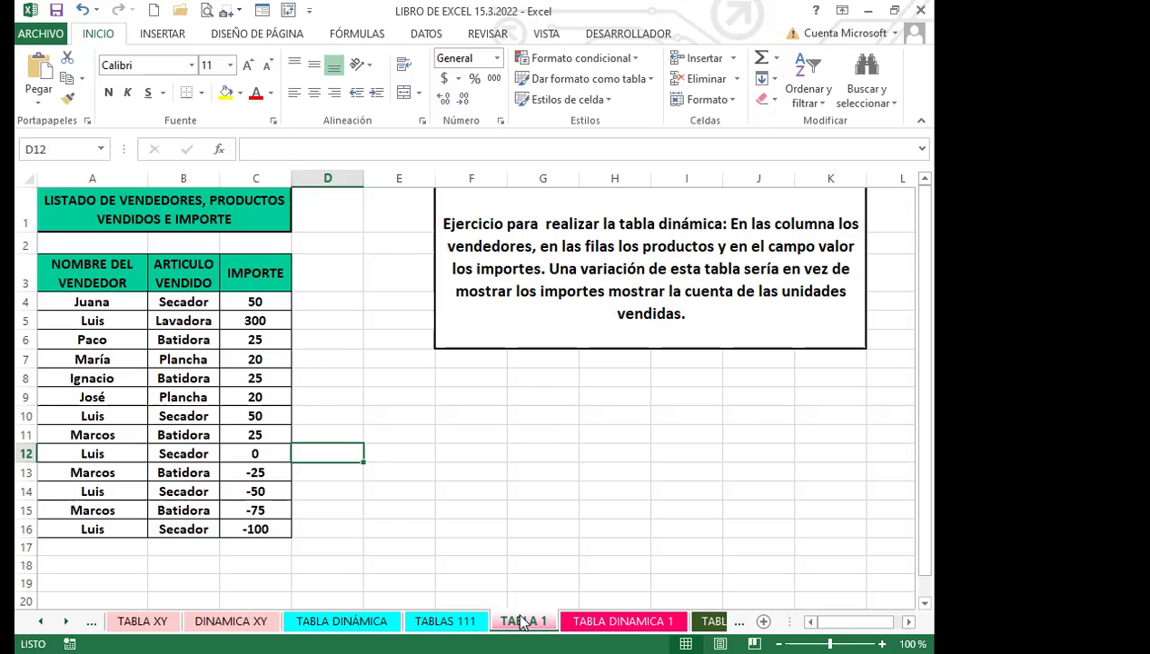
{"action": "left_click", "coordinate": [604, 621]}
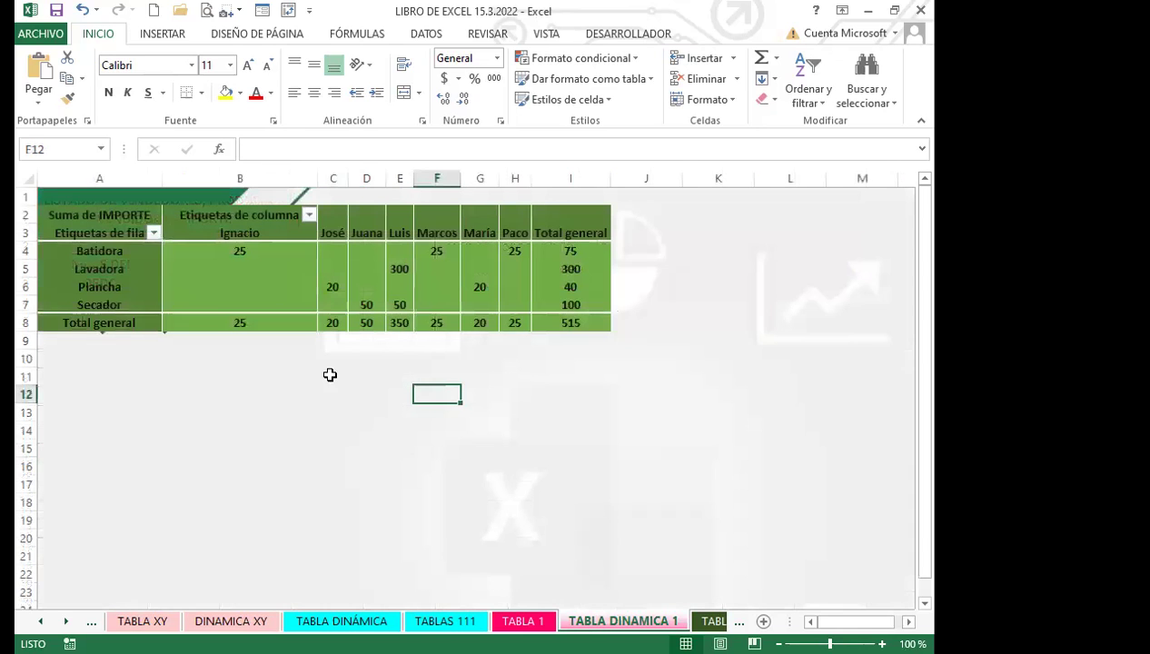
- Set the pivot table's IMPORTE value field to be summarized by Cuenta
{"action": "left_click", "coordinate": [374, 292]}
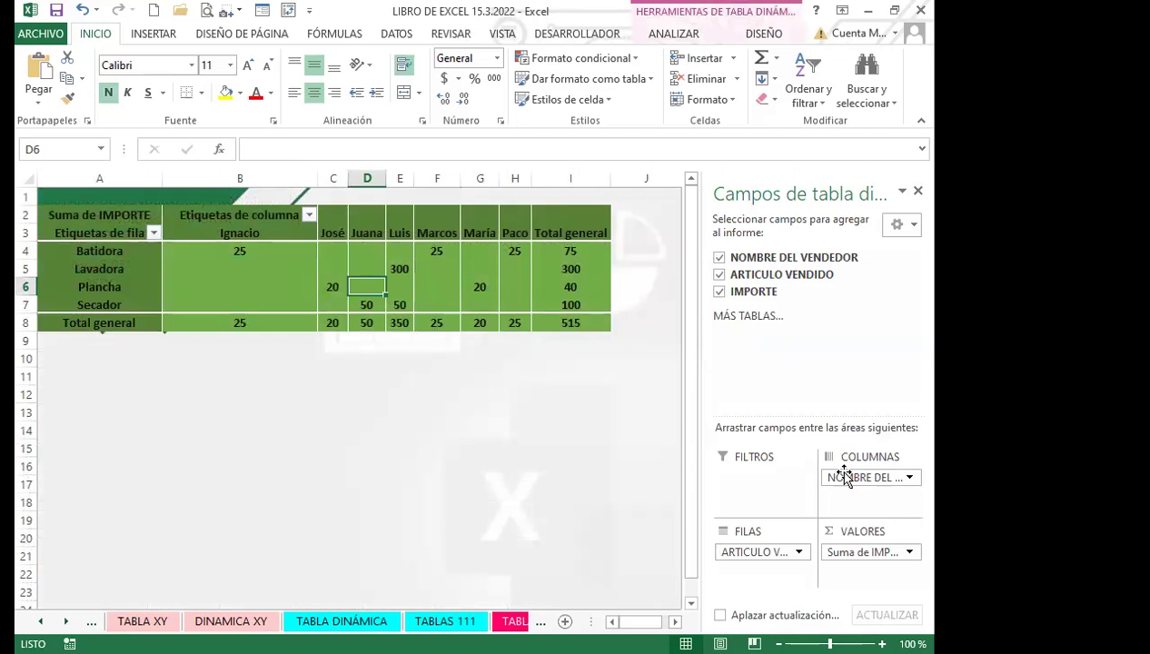
{"action": "left_click", "coordinate": [908, 551]}
{"action": "left_click", "coordinate": [791, 534]}
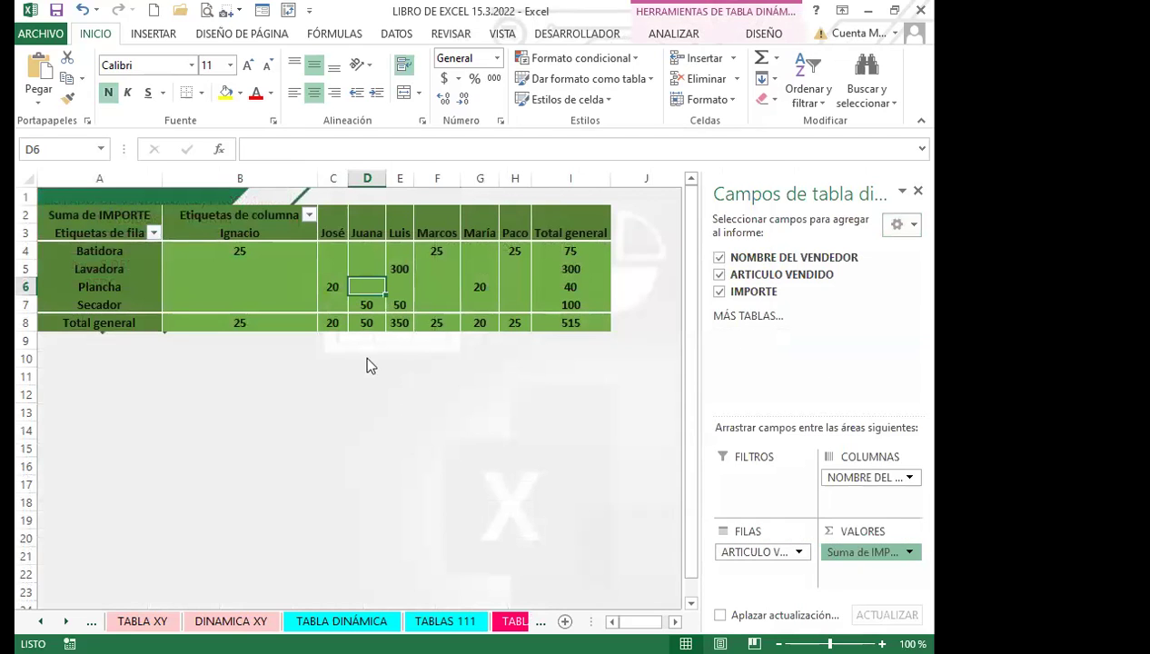
{"action": "left_click", "coordinate": [439, 310]}
{"action": "left_click", "coordinate": [626, 407]}
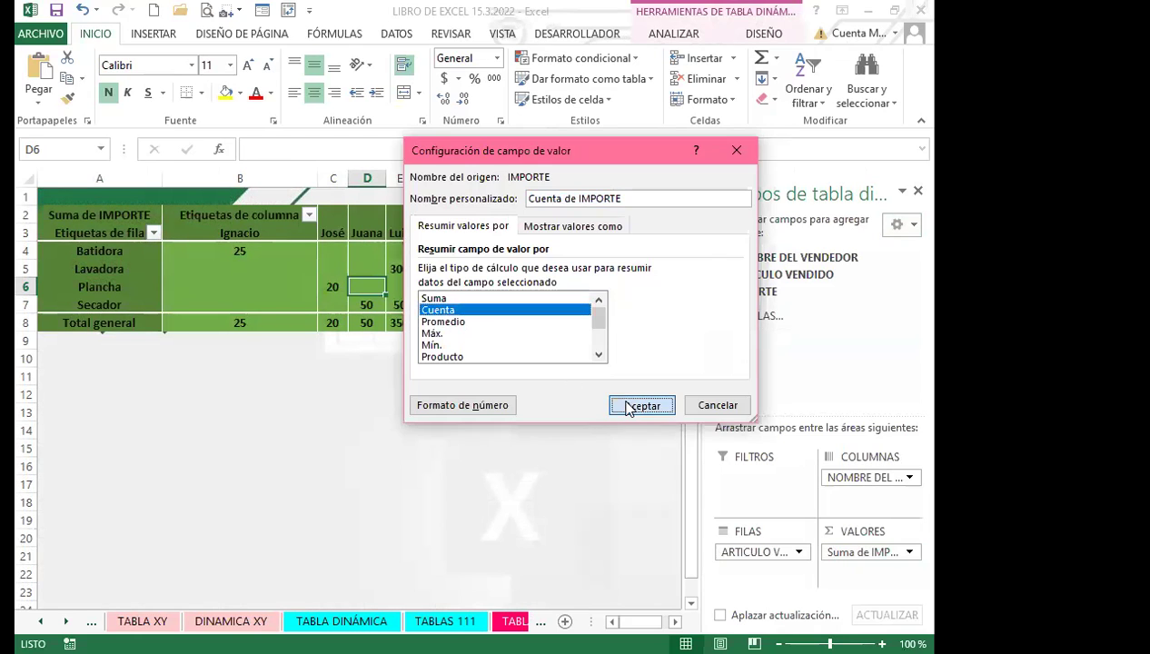
{"action": "left_click", "coordinate": [455, 281]}
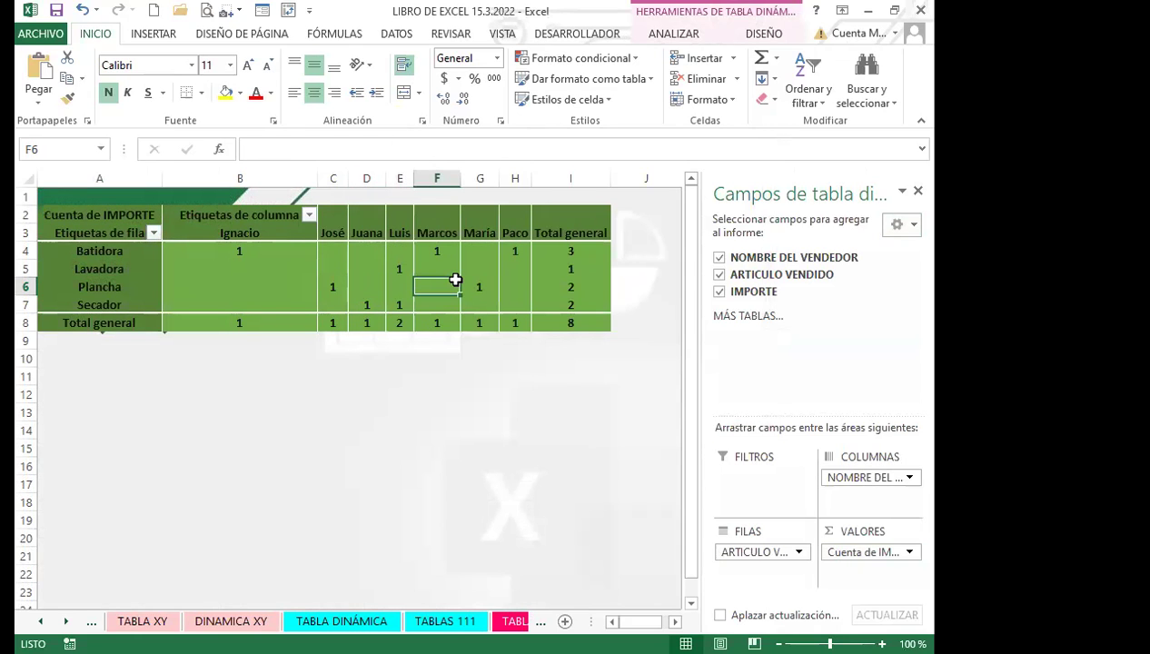
{"action": "left_click", "coordinate": [288, 300]}
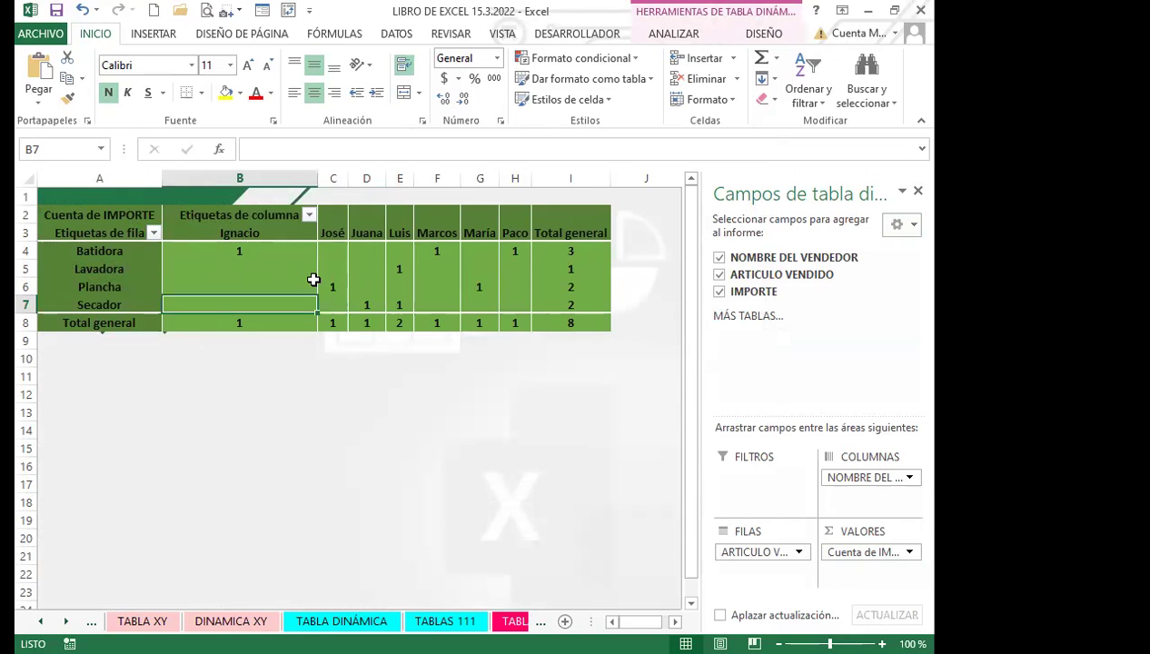
- Insert a Barra agrupada pivot chart from the pivot table and place it just below the table
{"action": "left_click", "coordinate": [673, 34]}
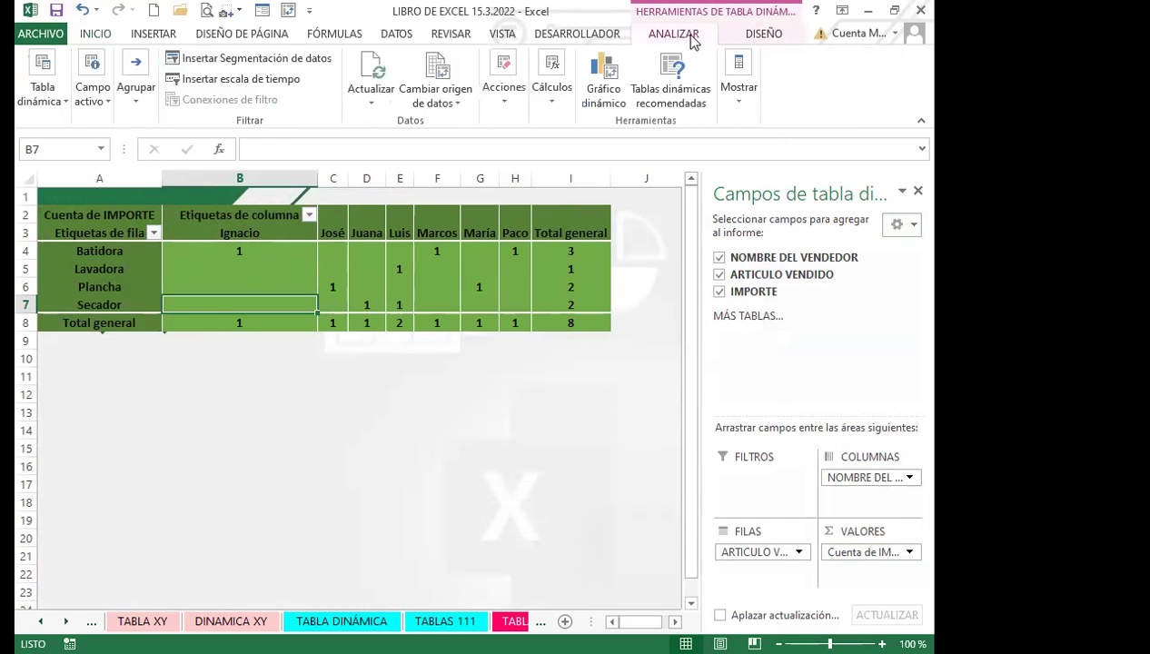
{"action": "left_click", "coordinate": [609, 72]}
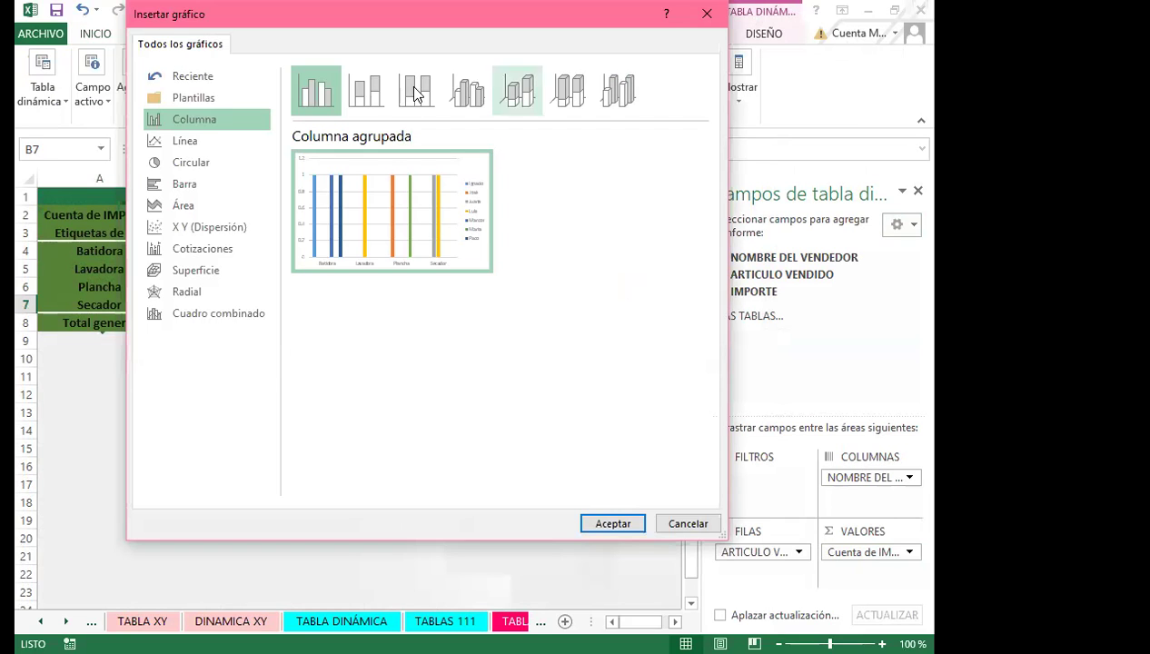
{"action": "left_click", "coordinate": [190, 143]}
{"action": "left_click", "coordinate": [194, 173]}
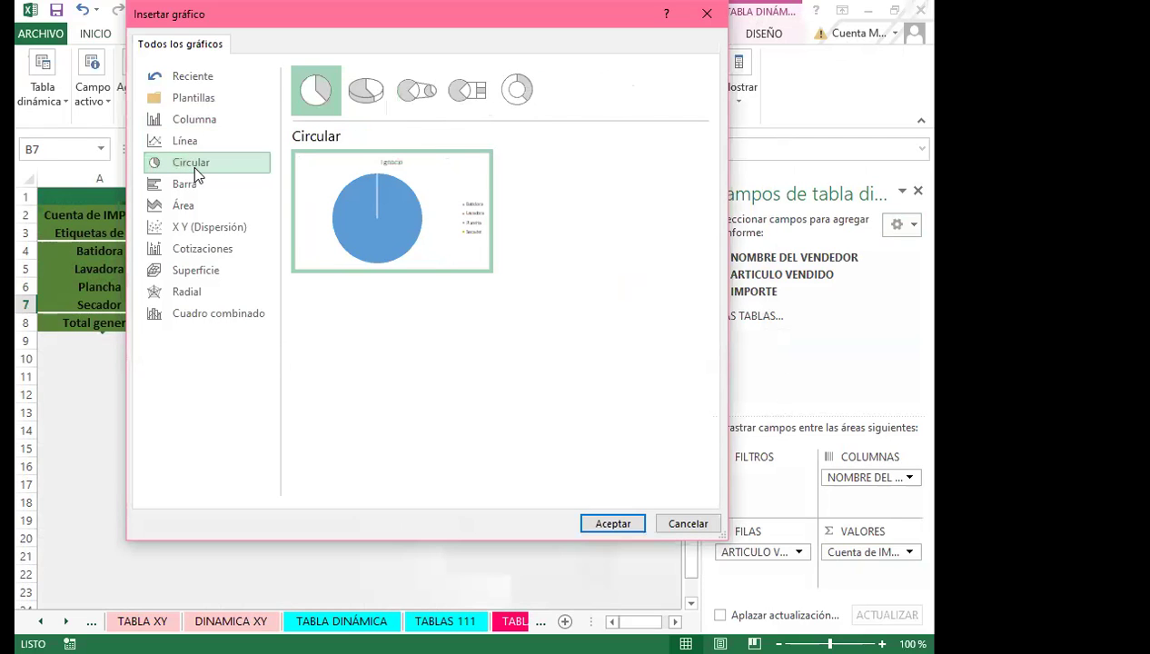
{"action": "left_click", "coordinate": [176, 142]}
{"action": "left_click", "coordinate": [182, 121]}
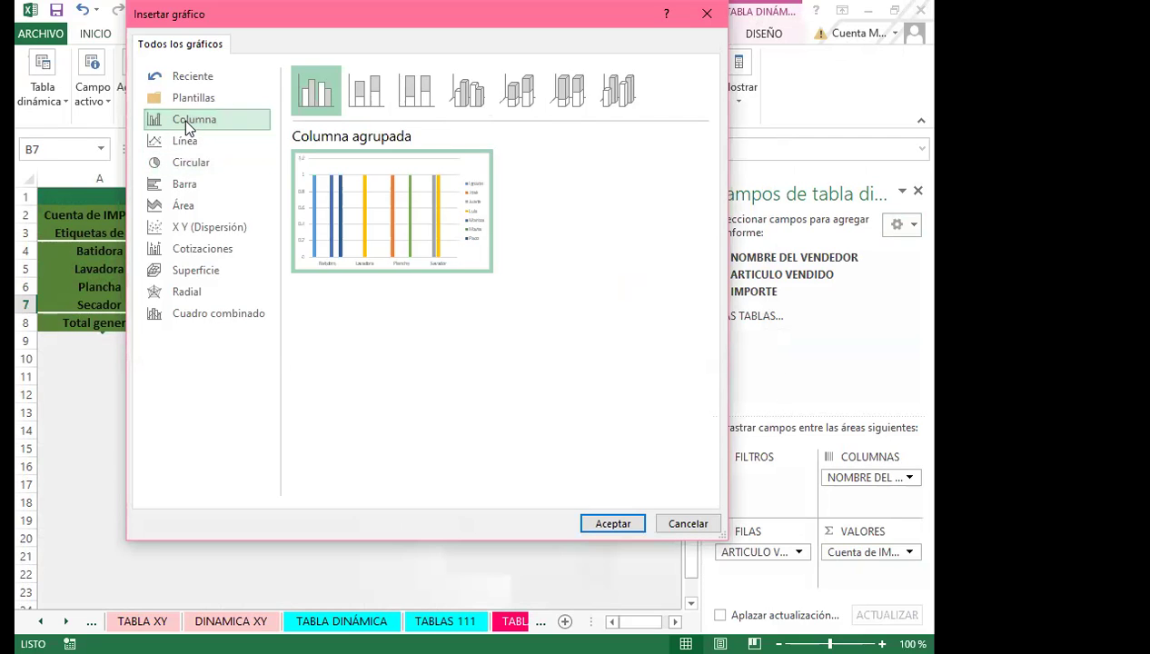
{"action": "left_click", "coordinate": [178, 181]}
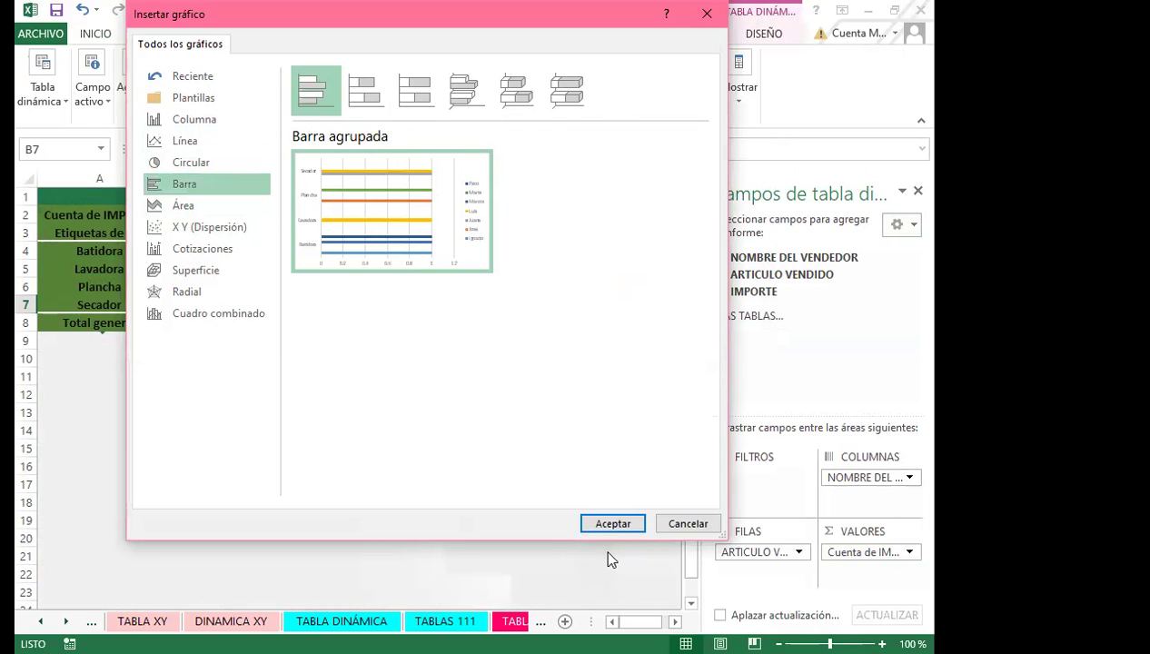
{"action": "left_click", "coordinate": [614, 525]}
{"action": "left_click_drag", "start_coordinate": [436, 303], "coordinate": [412, 366]}
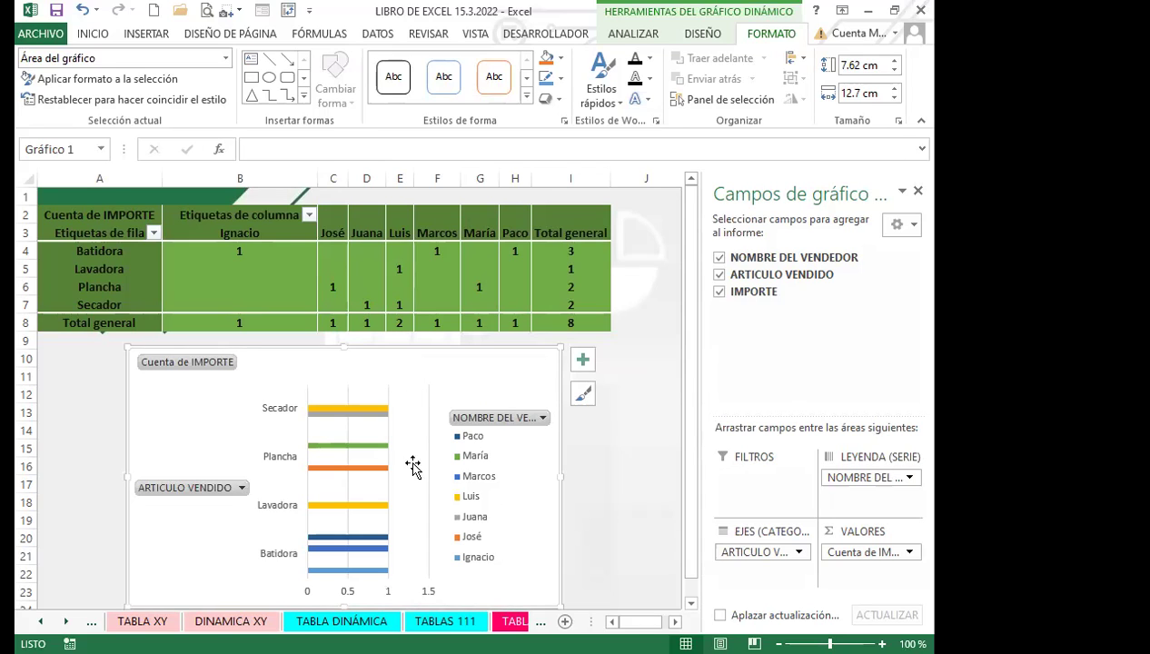
- Set the pivot chart's IMPORTE value field to be summarized by Suma
{"action": "left_click", "coordinate": [908, 552]}
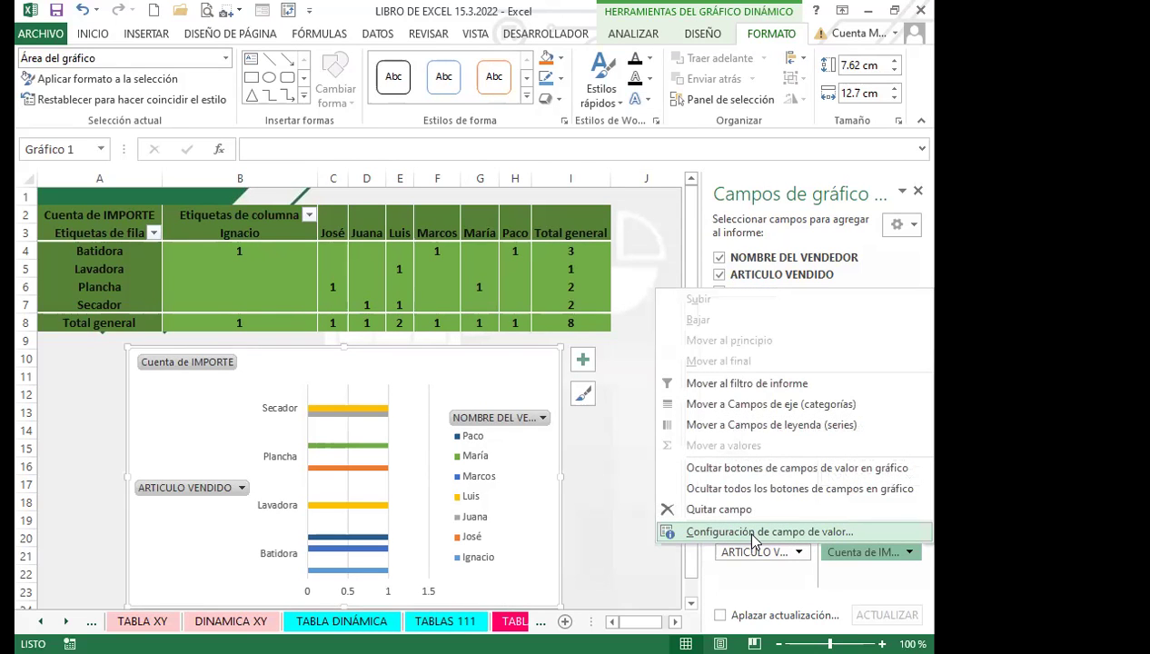
{"action": "left_click", "coordinate": [752, 533]}
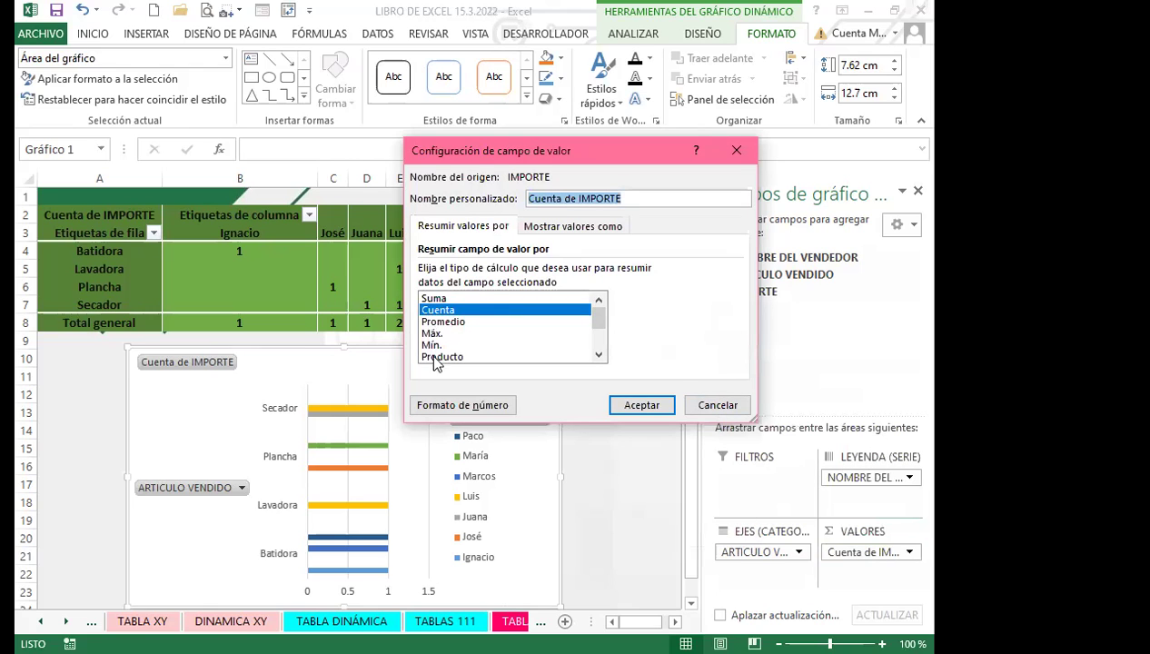
{"action": "mouse_move", "coordinate": [596, 324]}
{"action": "left_mouse_down"}
{"action": "mouse_move", "coordinate": [606, 327]}
{"action": "mouse_move", "coordinate": [604, 304]}
{"action": "left_mouse_up"}
{"action": "left_click", "coordinate": [436, 298]}
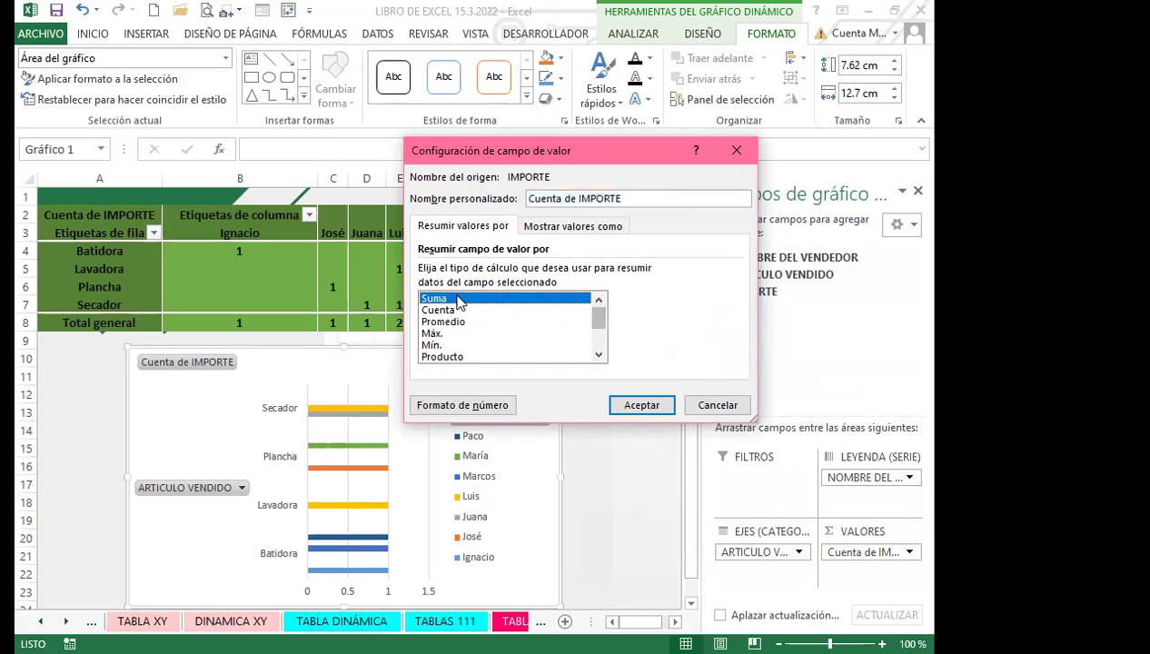
{"action": "left_click", "coordinate": [639, 405]}
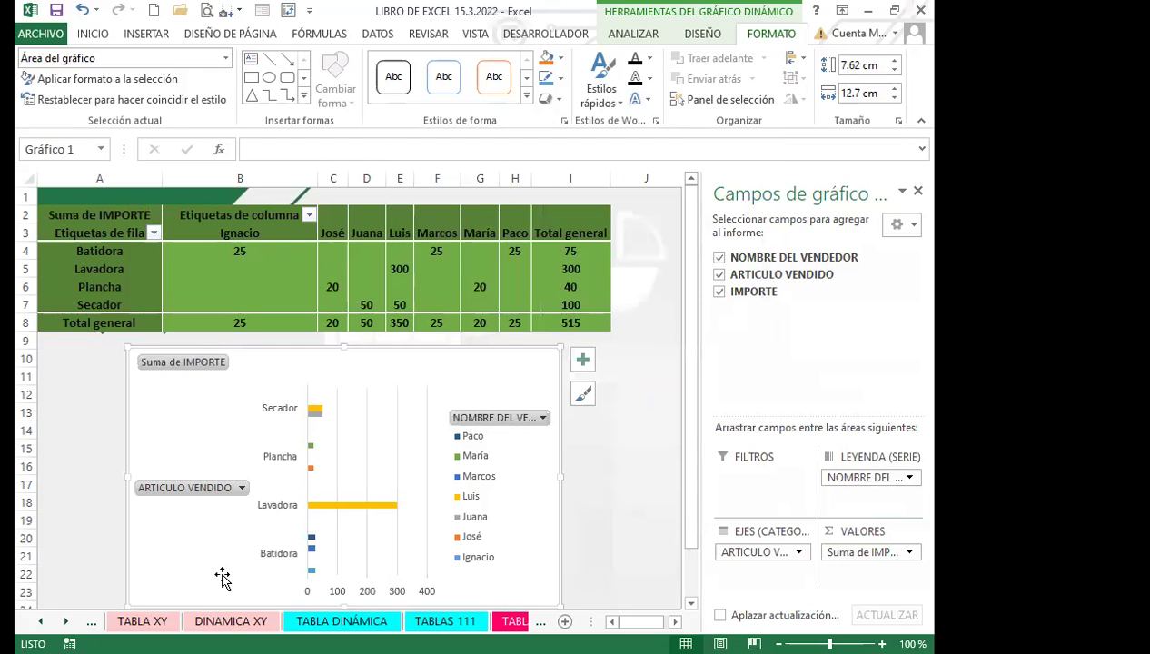
{"action": "scroll", "coordinate": [218, 559], "scroll_direction": "down", "scroll_amount": 1}
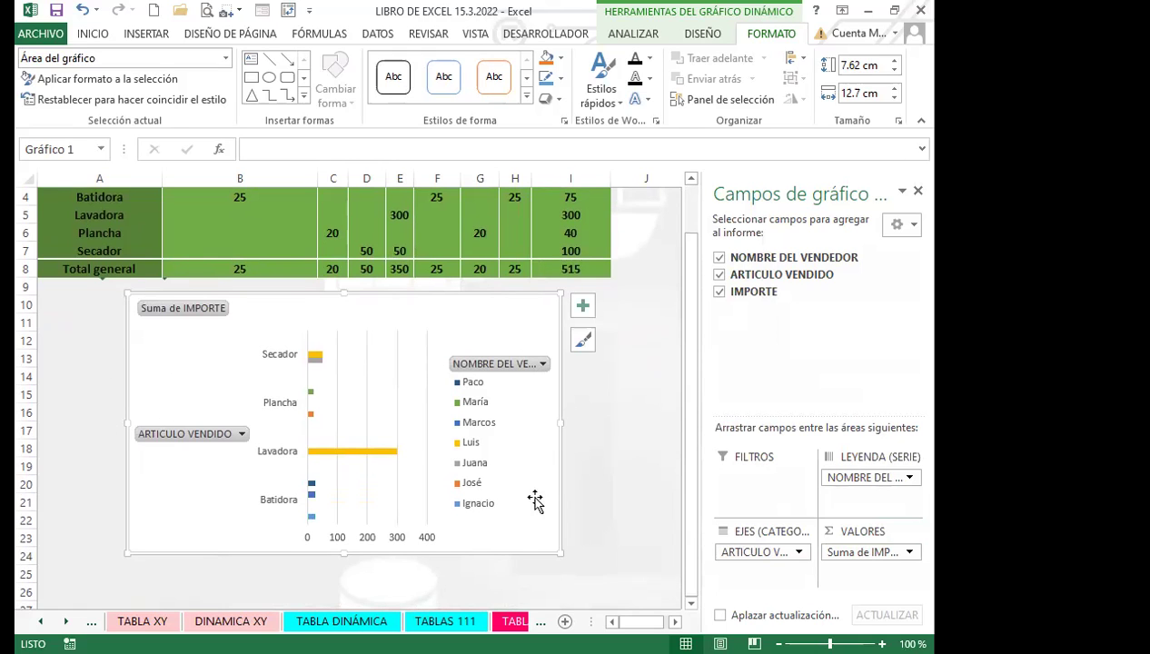
{"action": "scroll", "coordinate": [516, 507], "scroll_direction": "up", "scroll_amount": 1}
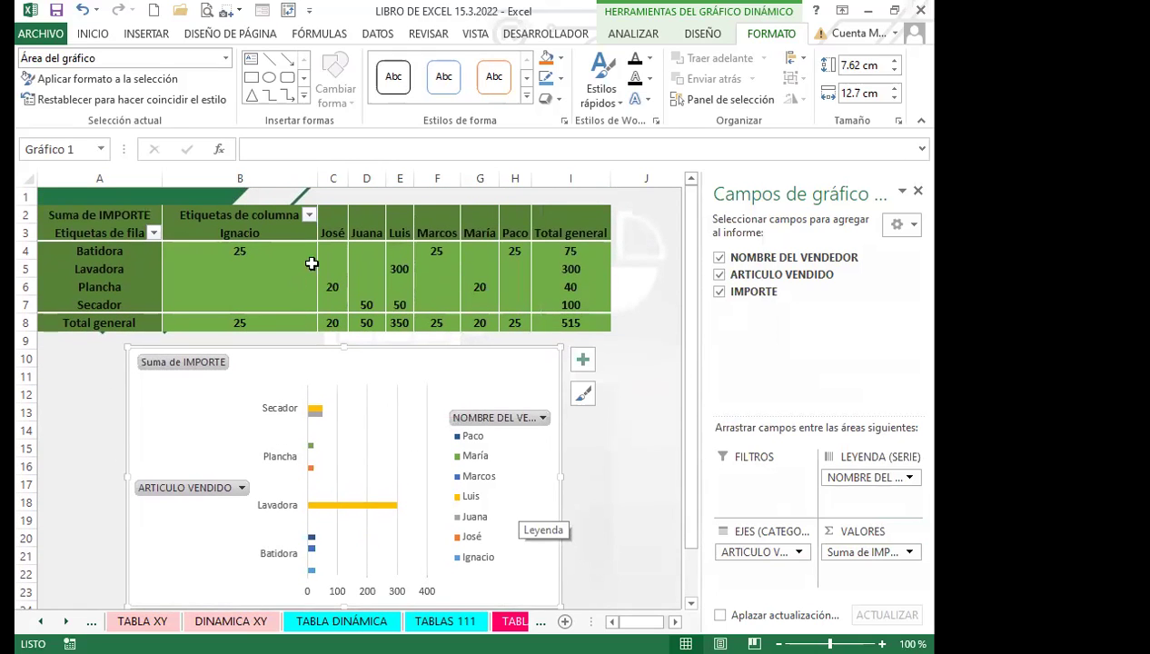
{"action": "left_click", "coordinate": [435, 285]}
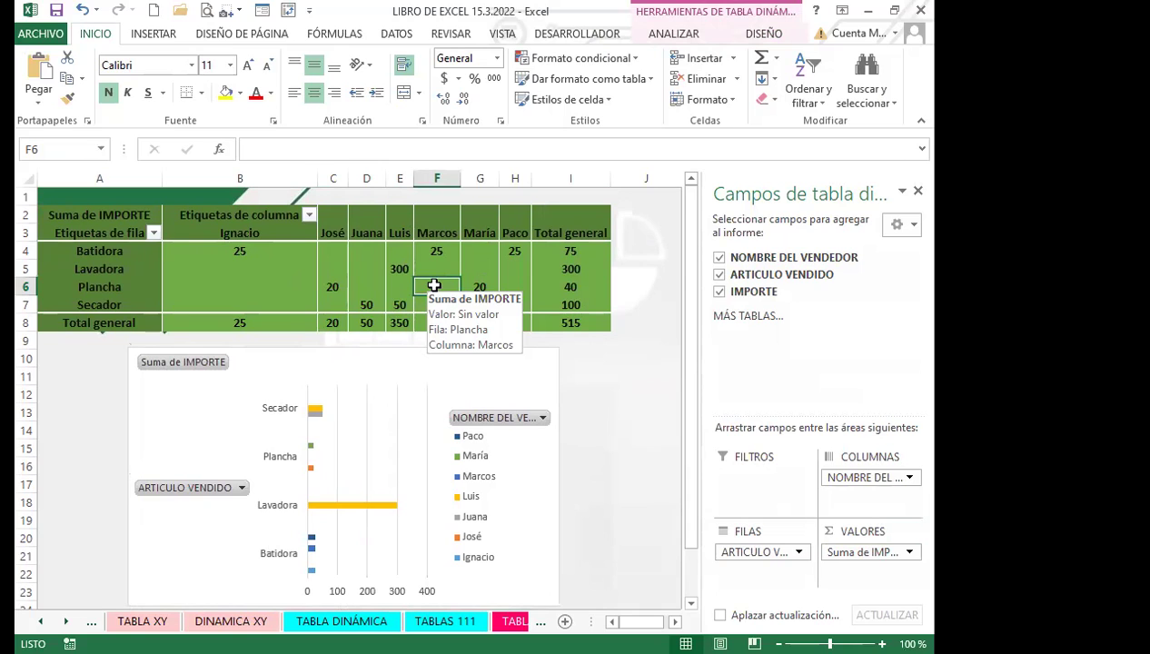
- Change the pivot chart's type to Columna agrupada
{"action": "left_click", "coordinate": [481, 359]}
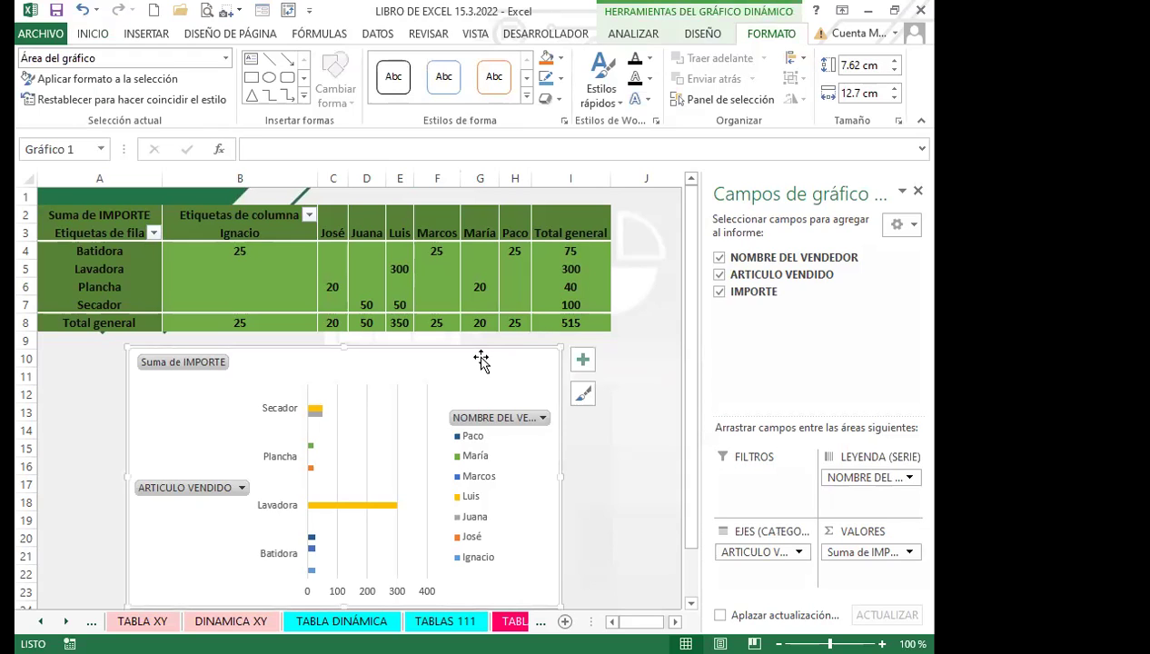
{"action": "left_click", "coordinate": [677, 36]}
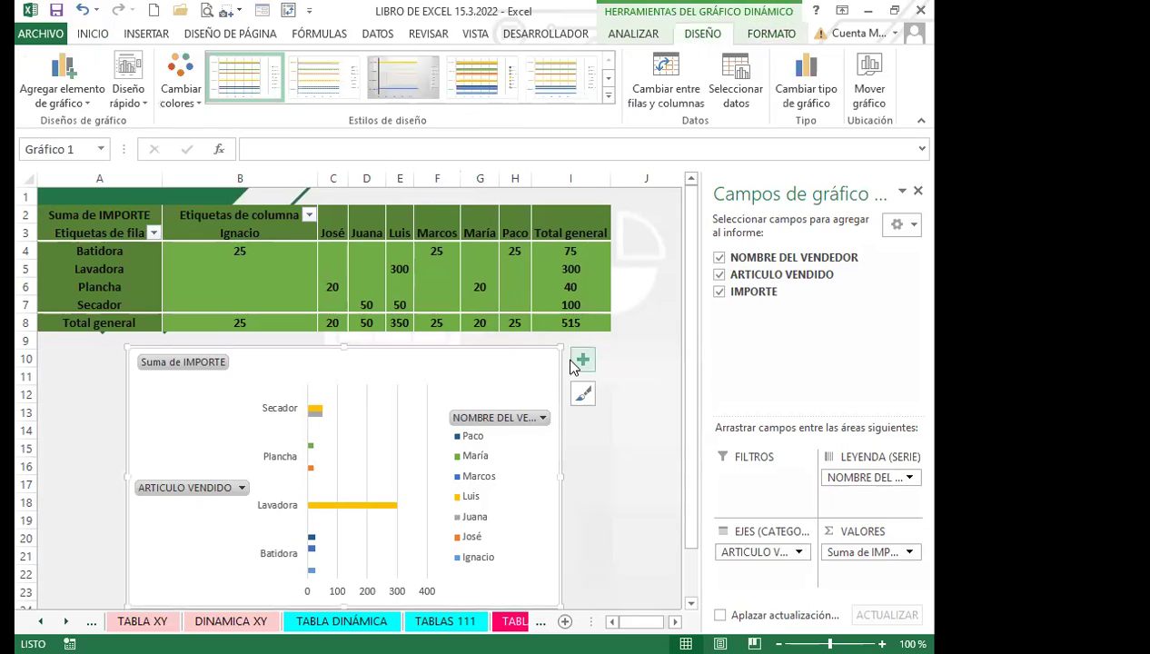
{"action": "left_click", "coordinate": [817, 100]}
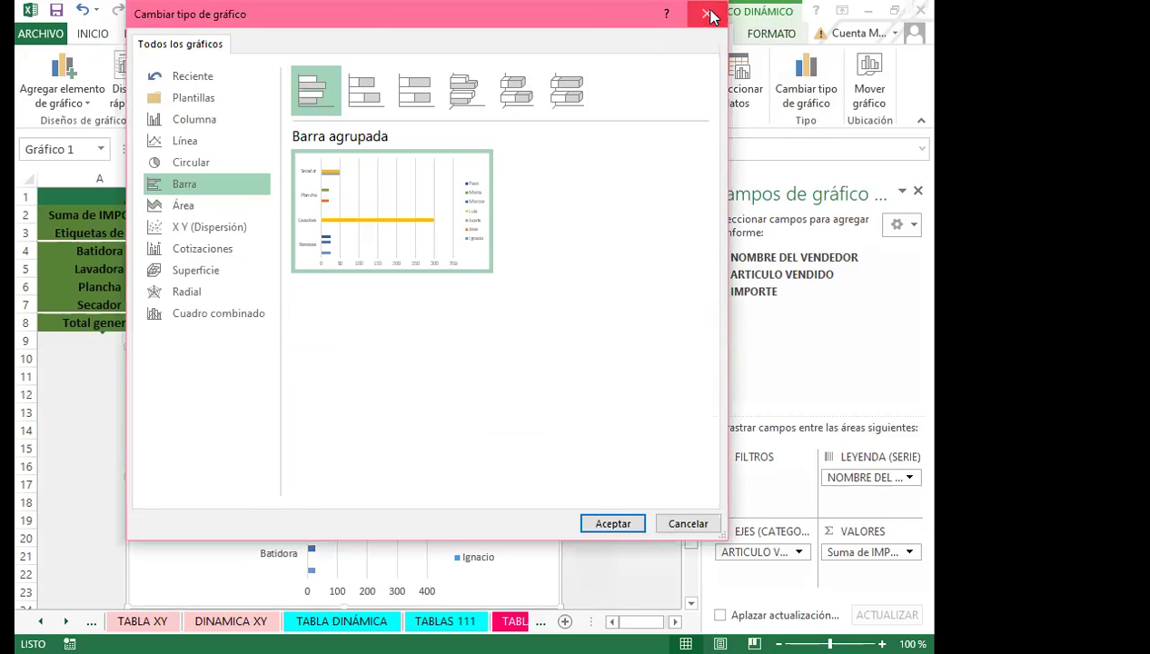
{"action": "left_click", "coordinate": [709, 15]}
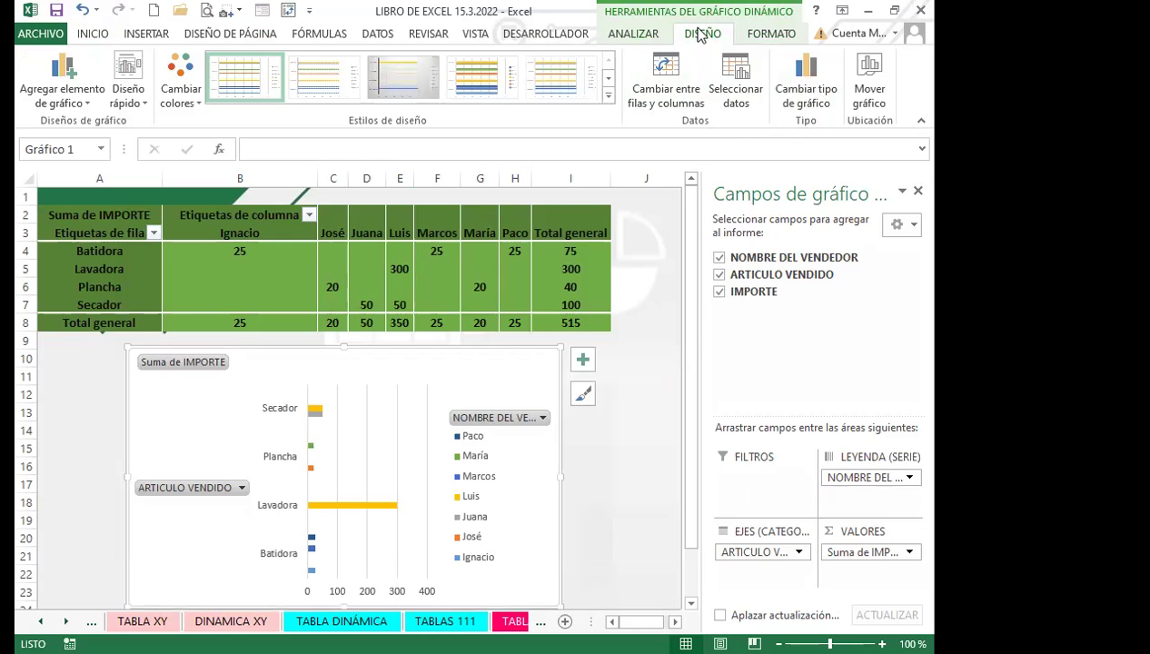
{"action": "left_click", "coordinate": [809, 88]}
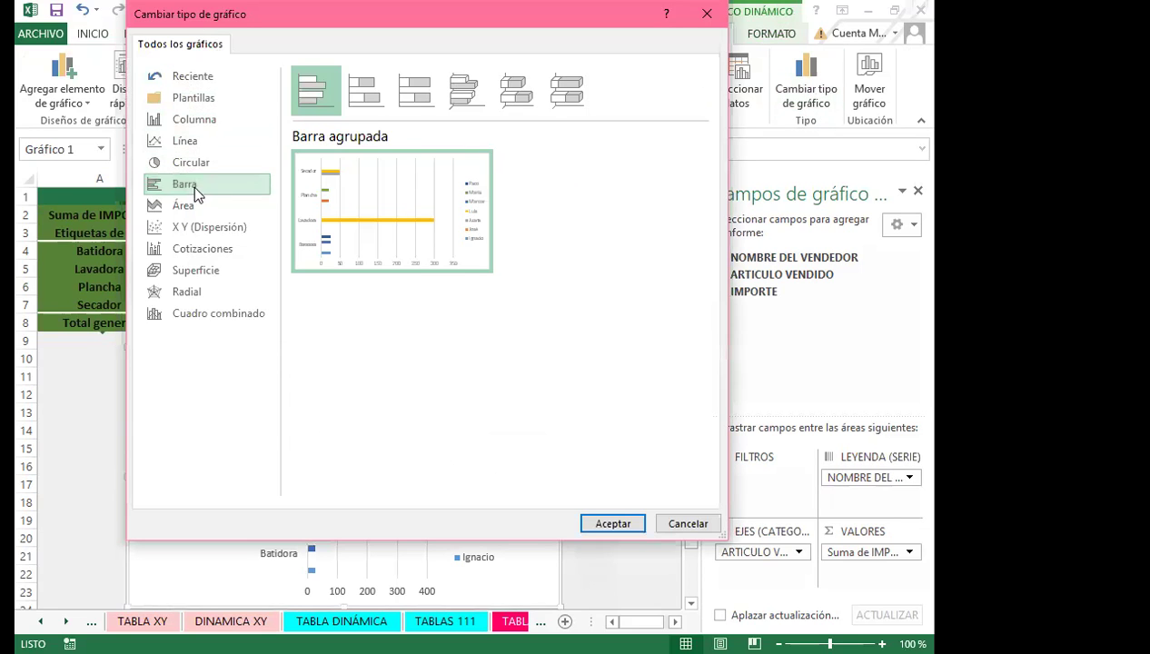
{"action": "left_click", "coordinate": [192, 122]}
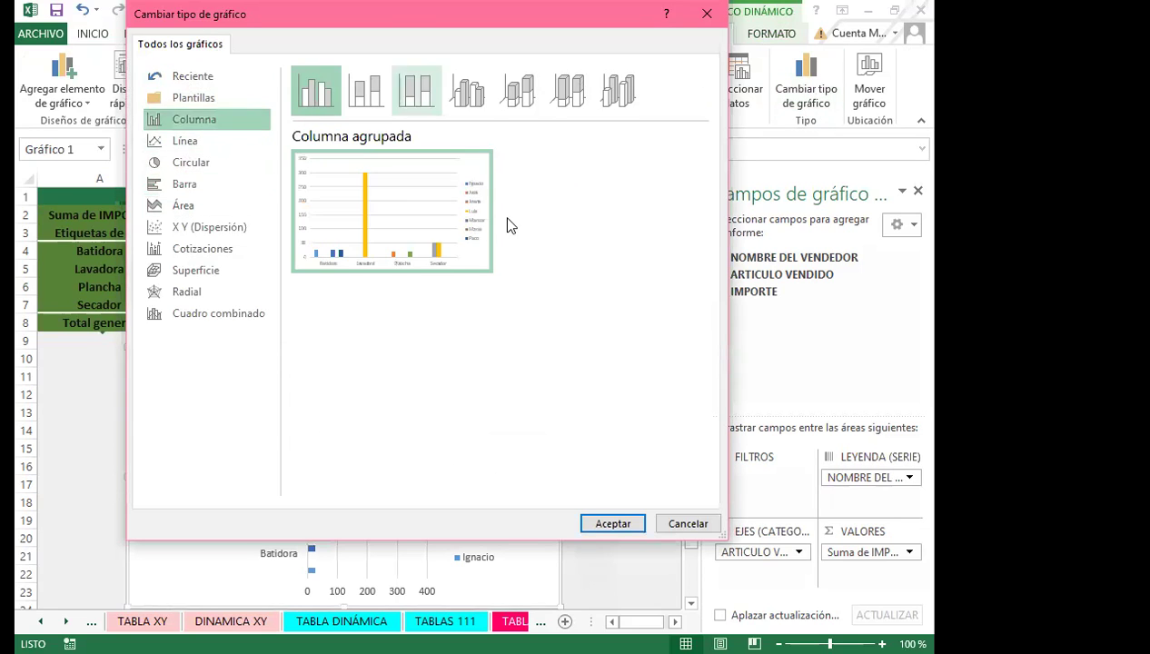
{"action": "left_click", "coordinate": [613, 523]}
{"action": "left_click", "coordinate": [516, 490]}
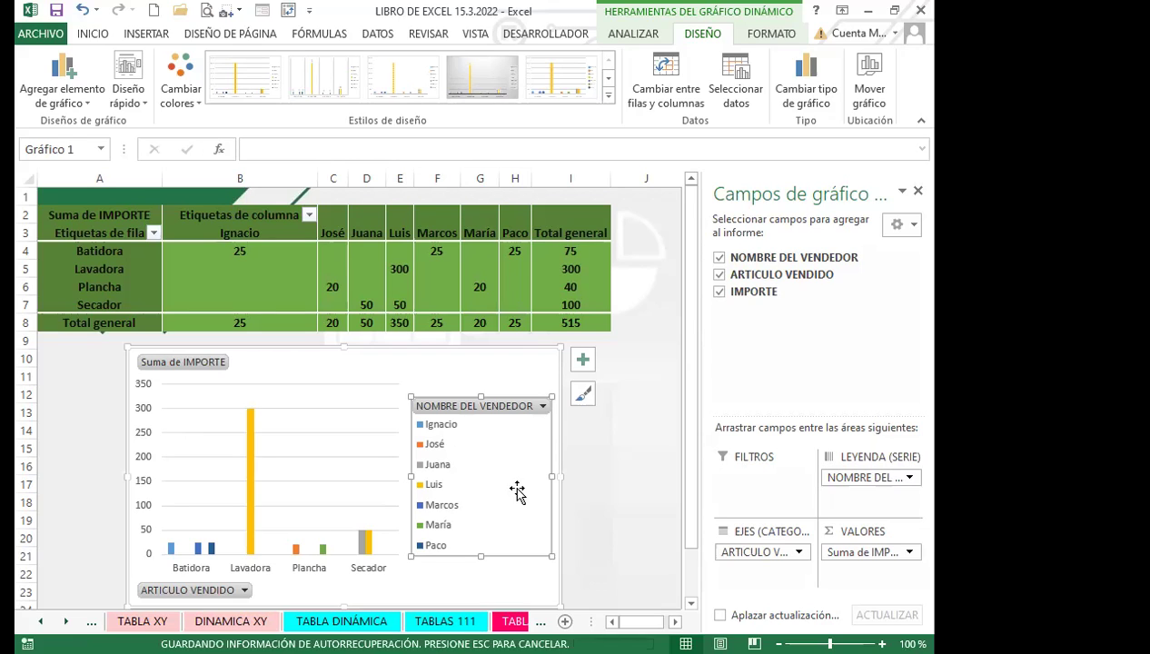
{"action": "left_click", "coordinate": [482, 374]}
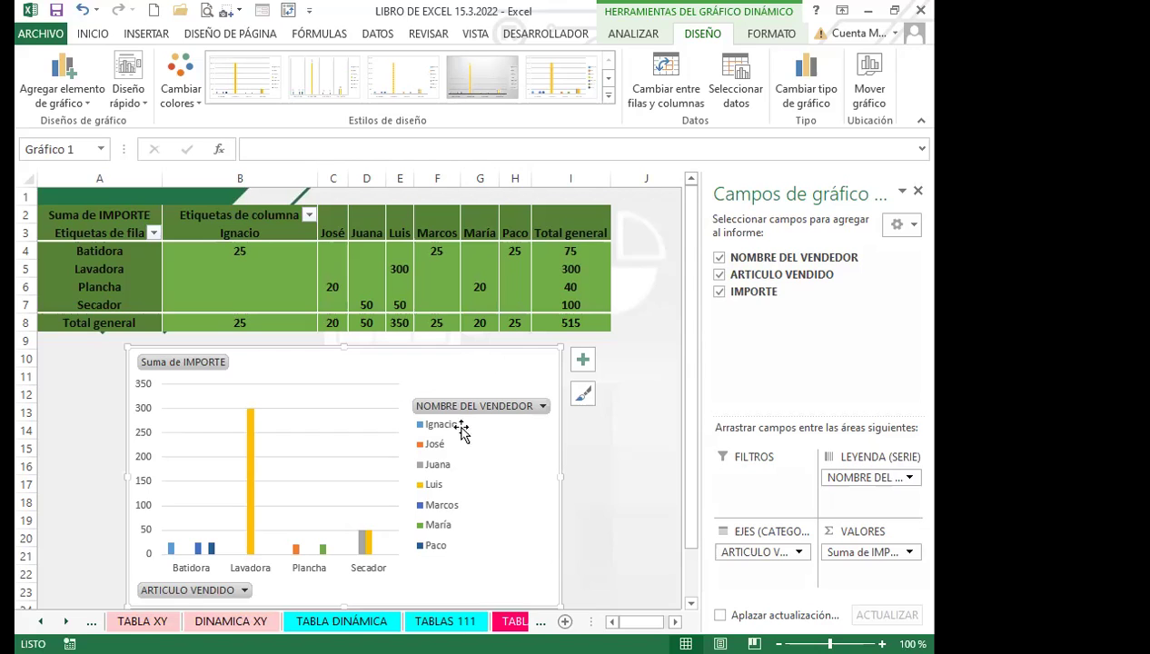
{"action": "left_click", "coordinate": [802, 98]}
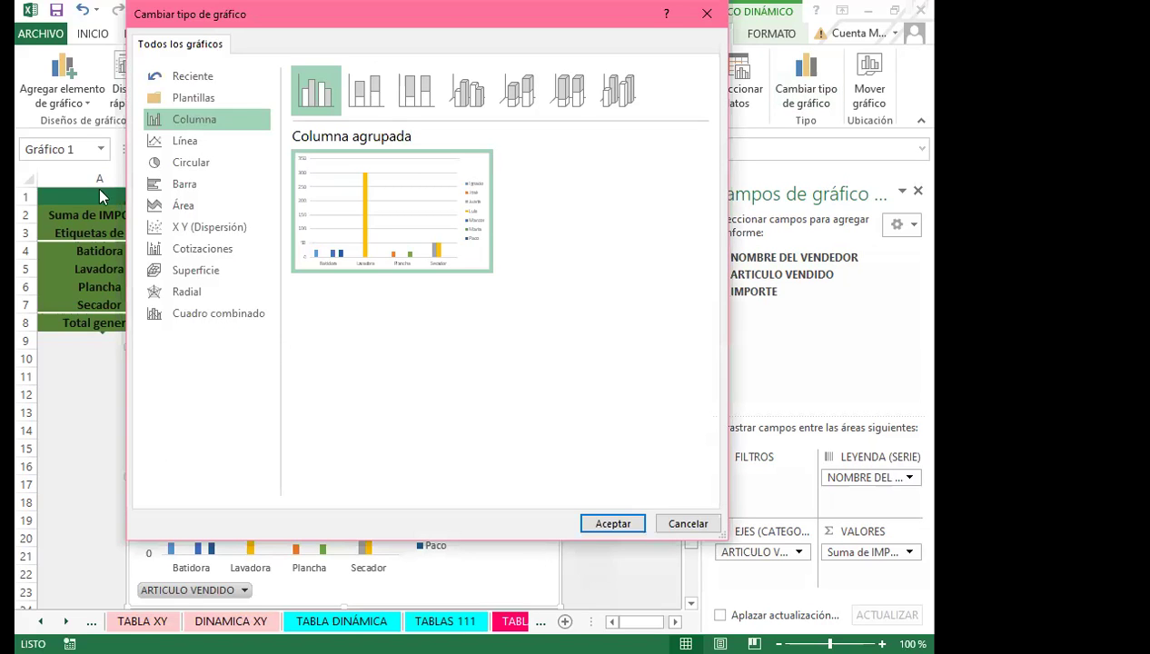
{"action": "left_click", "coordinate": [709, 15]}
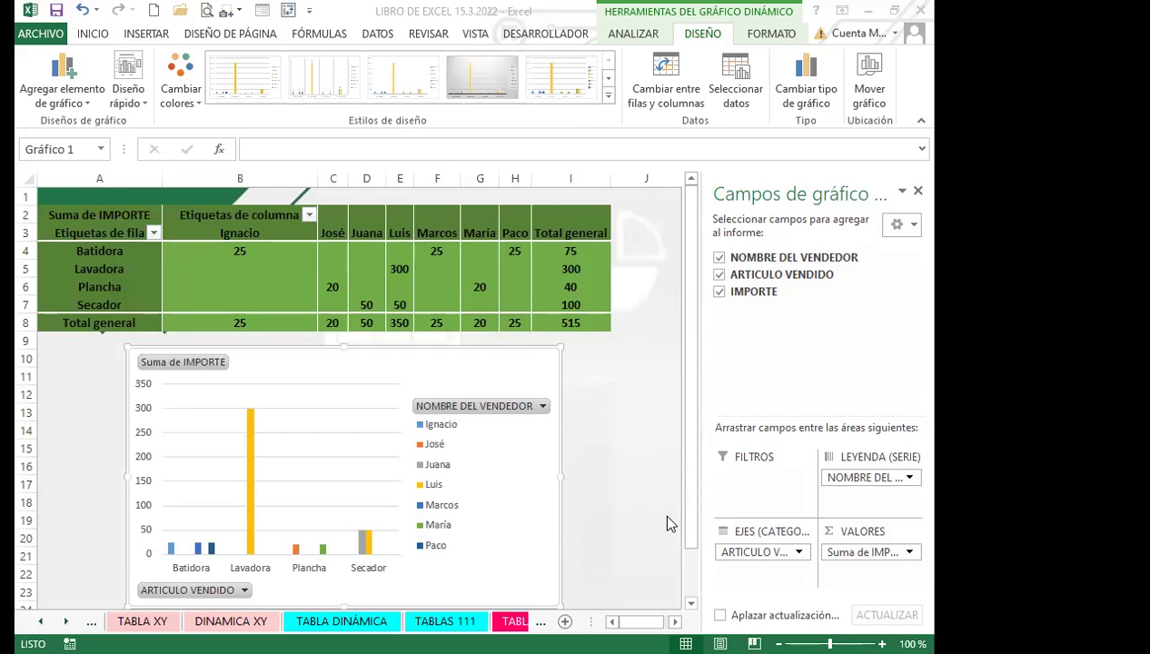
{"action": "mouse_move", "coordinate": [616, 461]}
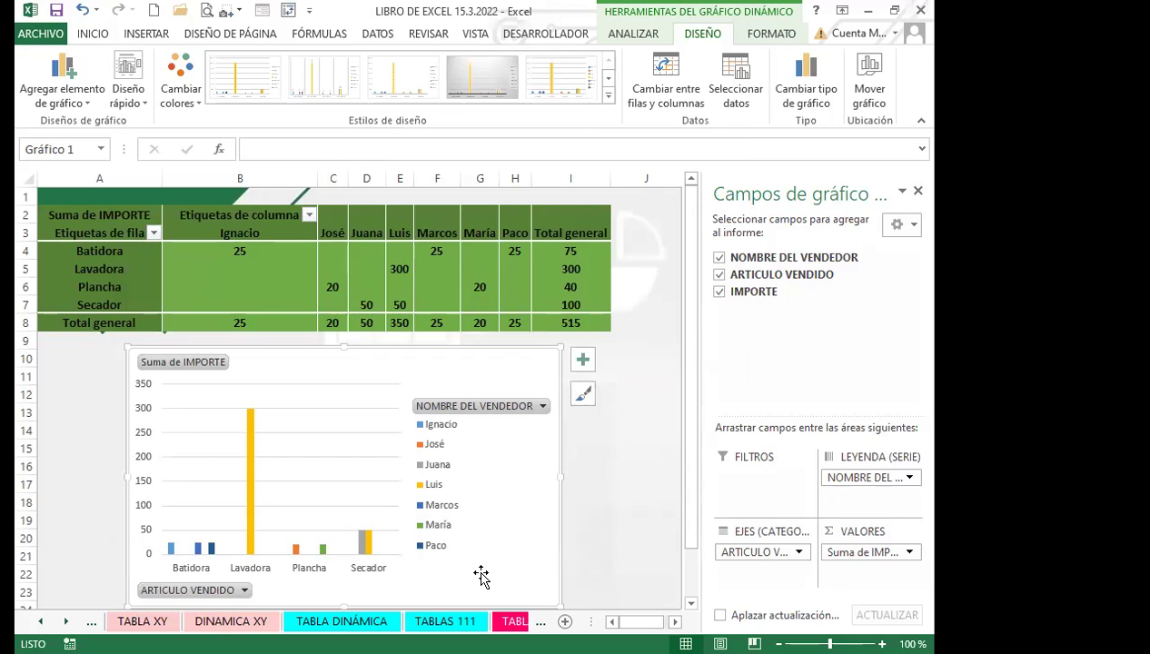
{"action": "left_click", "coordinate": [616, 488]}
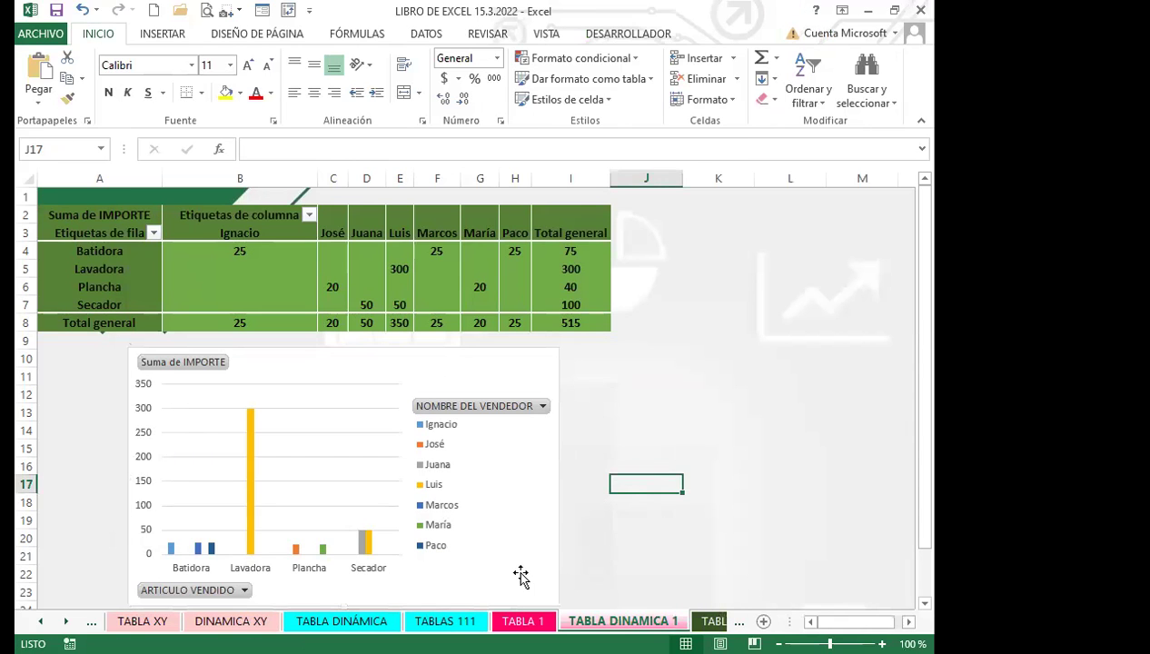
{"action": "left_click", "coordinate": [627, 537]}
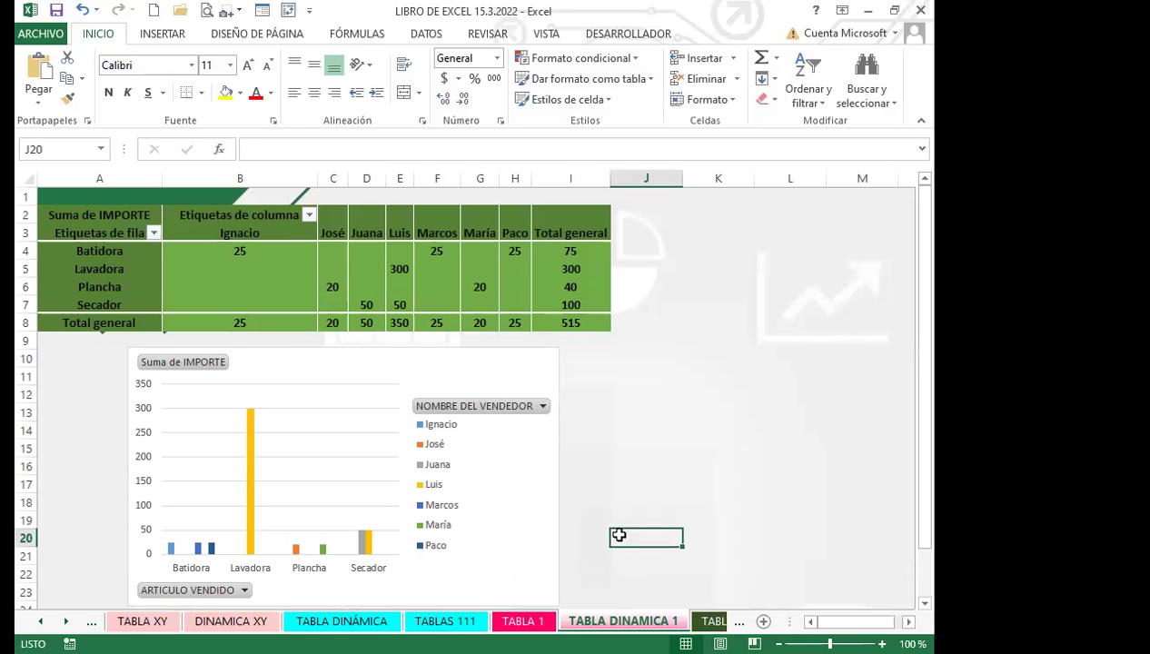
{"action": "left_click", "coordinate": [614, 495]}
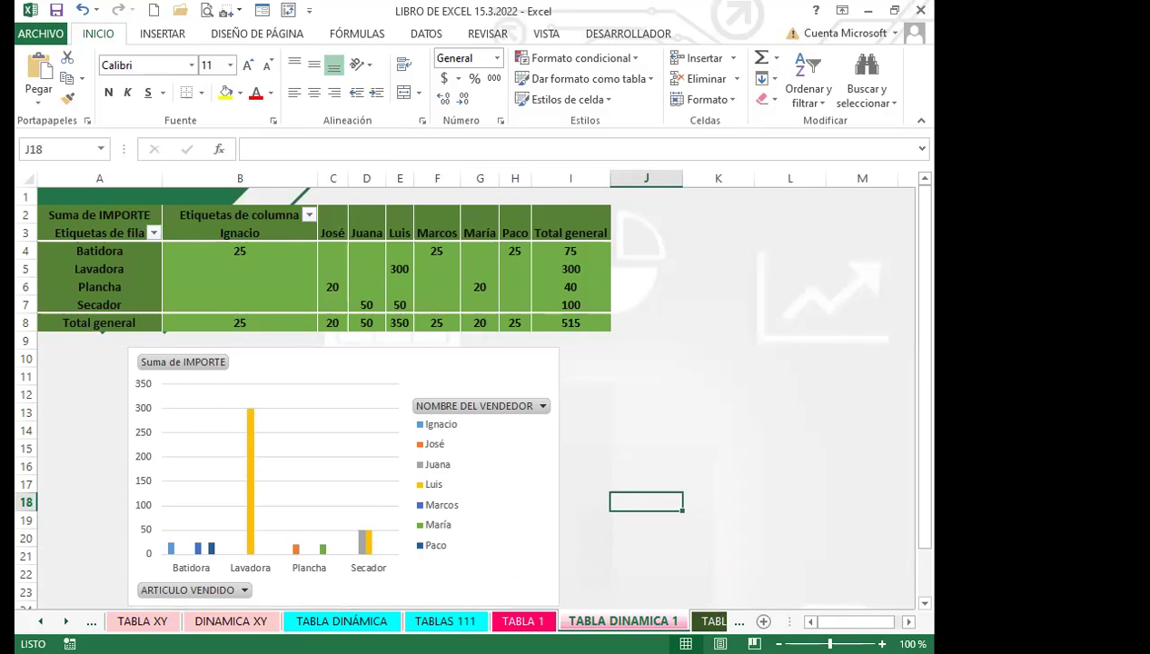
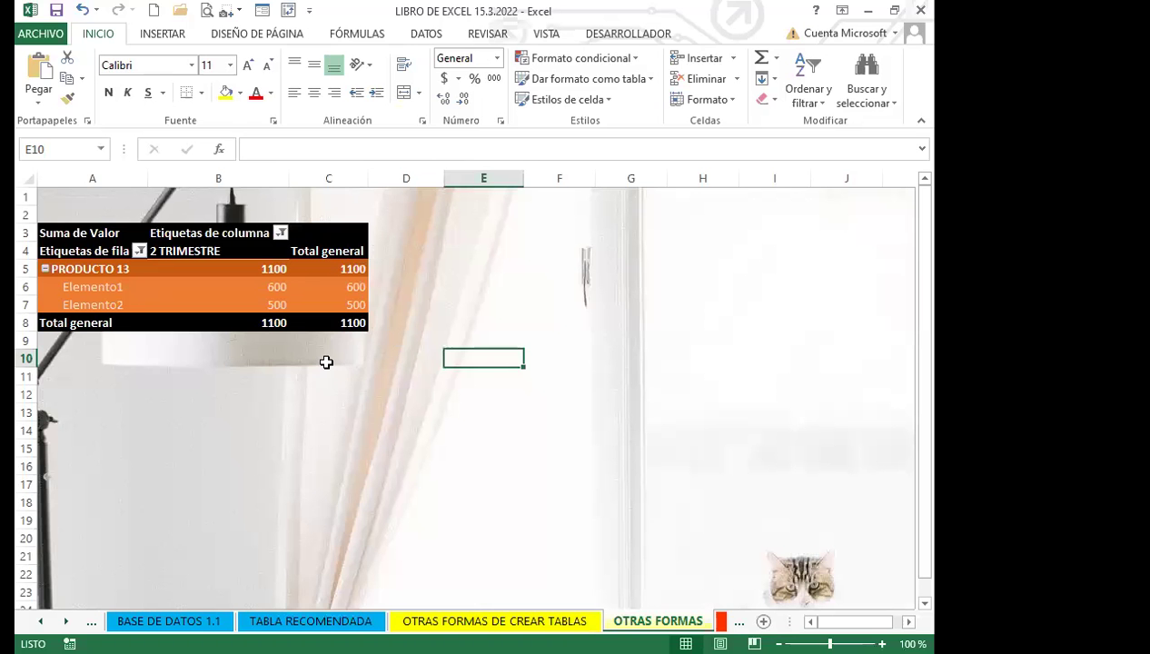
- Insert a Columna agrupada 3D pivot chart from the PRODUCTO 13 pivot table on the OTRAS FORMAS sheet
{"action": "left_click", "coordinate": [326, 359]}
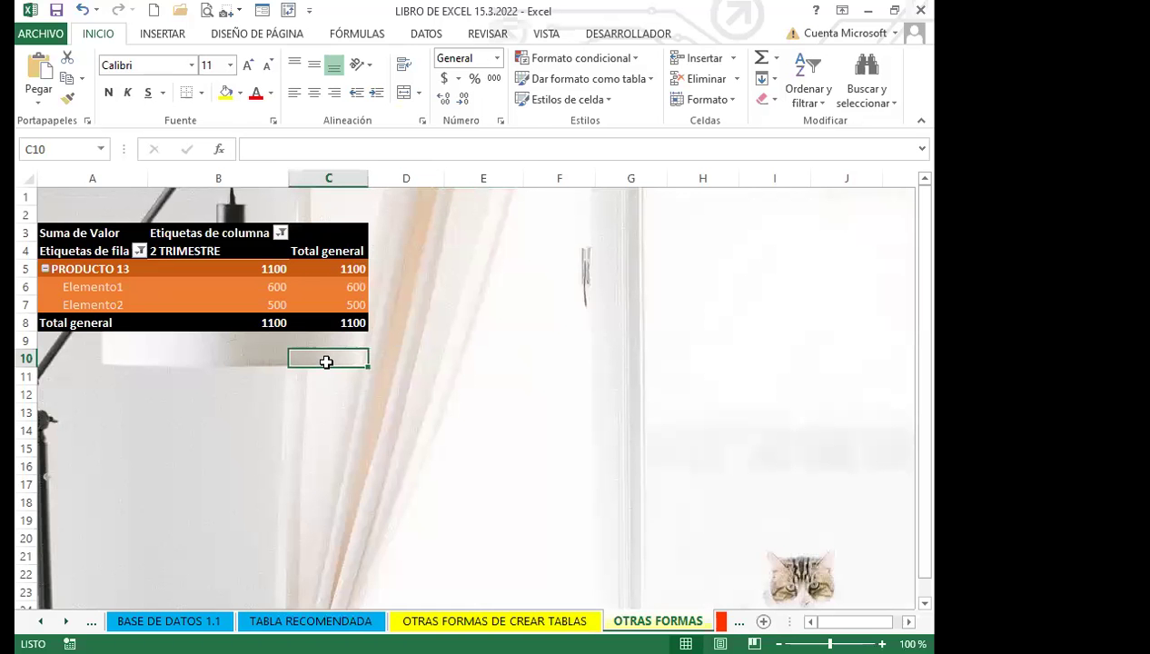
{"action": "left_click", "coordinate": [292, 288]}
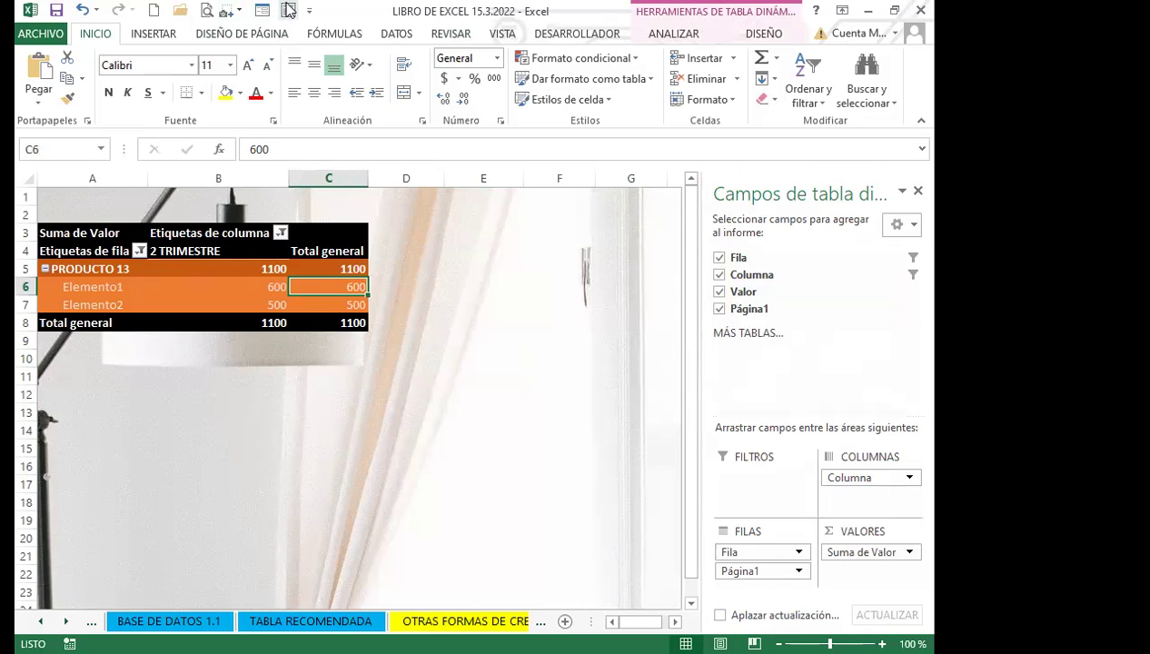
{"action": "left_click", "coordinate": [441, 427]}
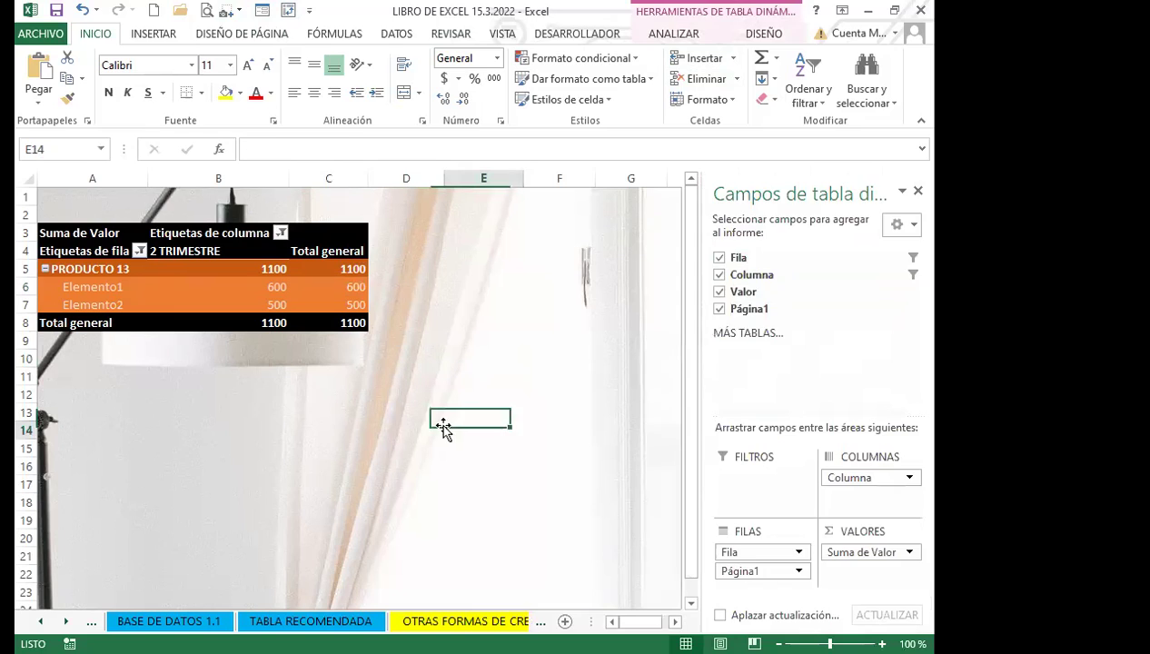
{"action": "left_click", "coordinate": [307, 301]}
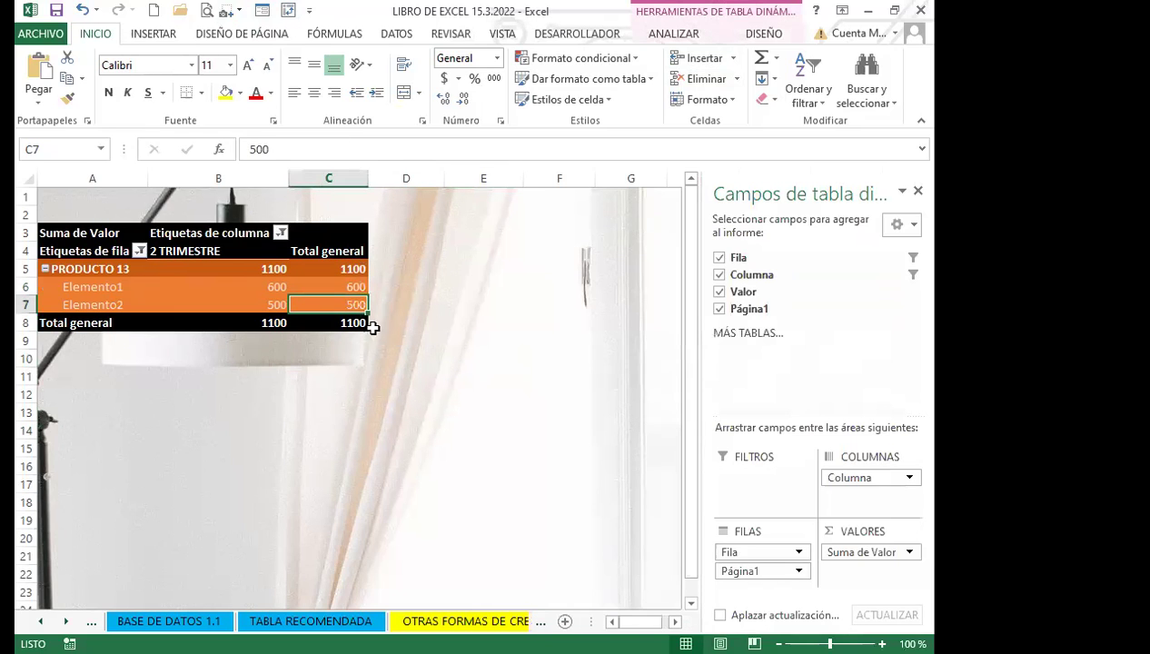
{"action": "left_click", "coordinate": [671, 36]}
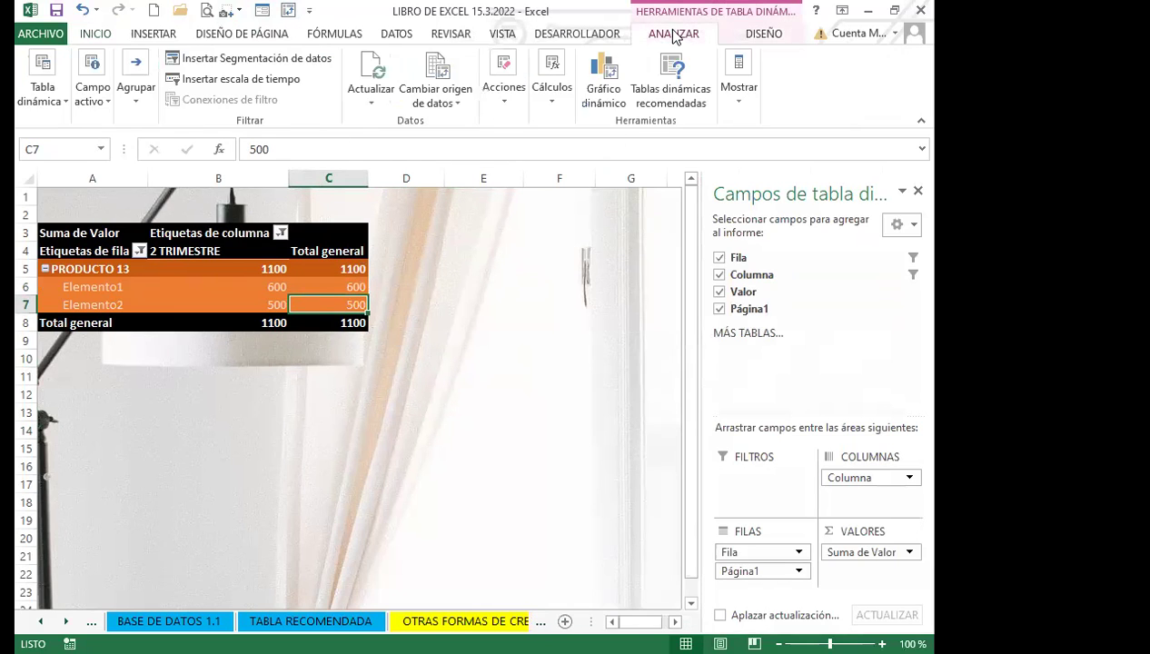
{"action": "left_click", "coordinate": [599, 74]}
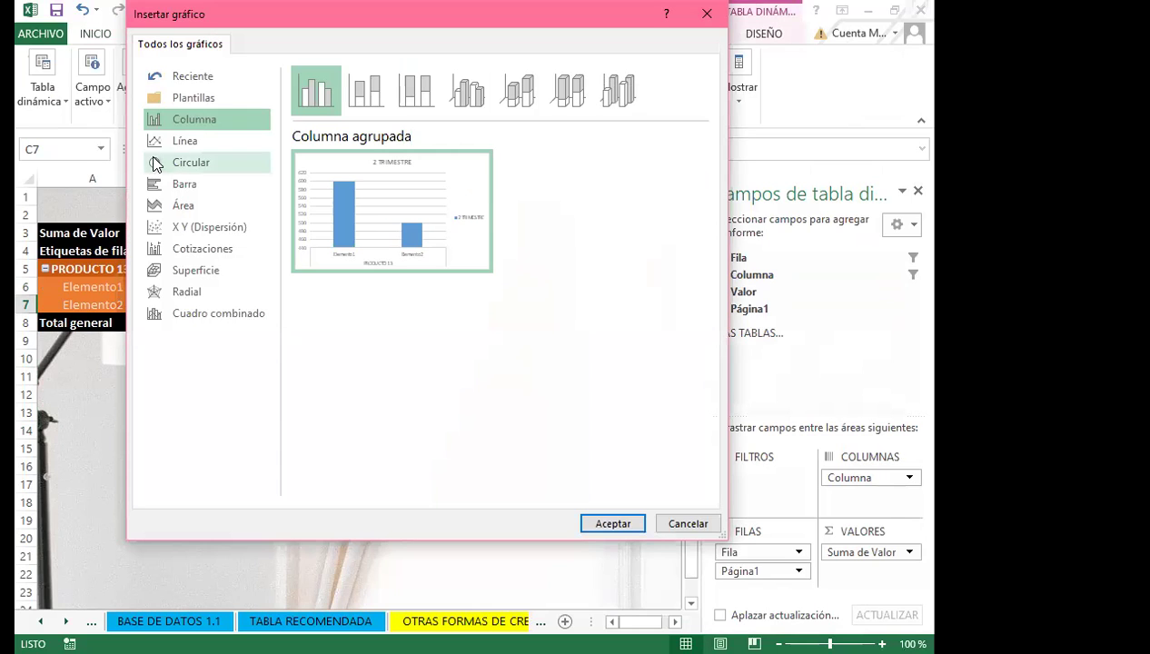
{"action": "left_click", "coordinate": [420, 96]}
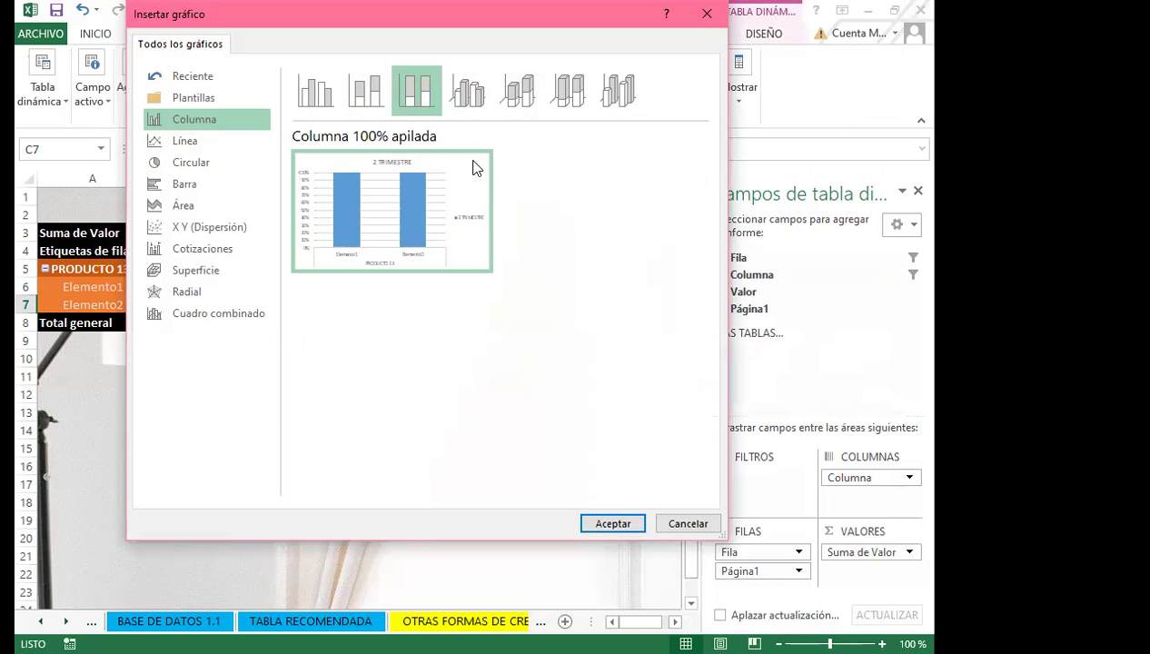
{"action": "left_click", "coordinate": [479, 88]}
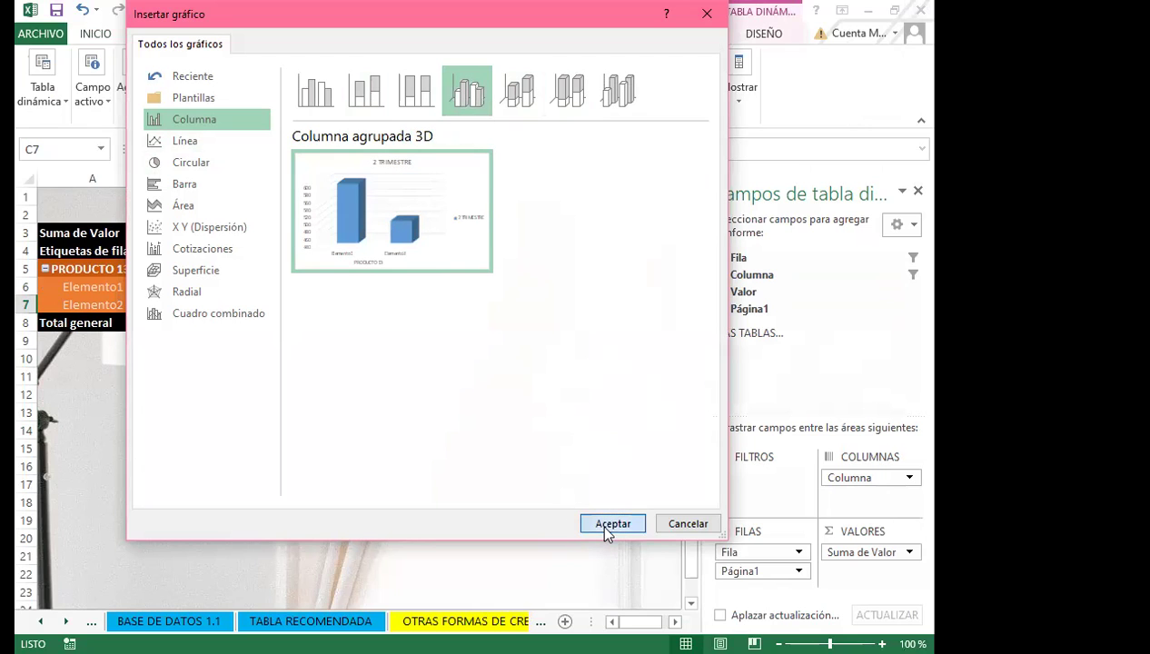
{"action": "key", "text": "Return"}
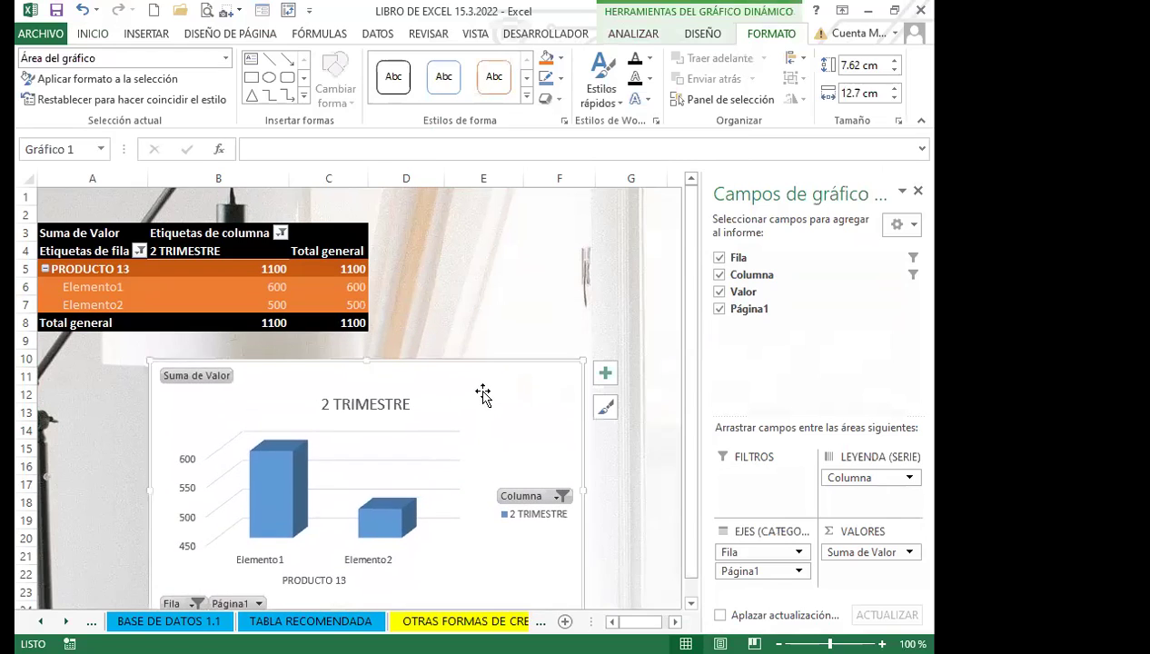
{"action": "scroll", "coordinate": [606, 484], "scroll_direction": "down", "scroll_amount": 2}
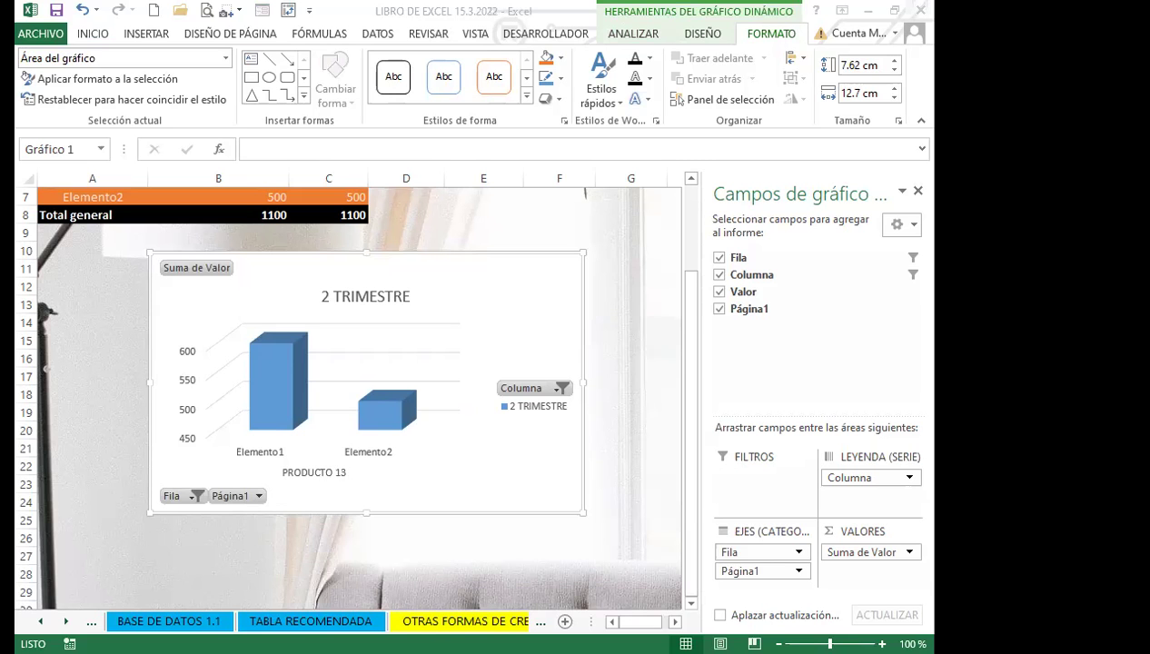
- Compare the two quarterly product tables on the OTRAS FORMAS DE CREAR TABLAS sheet, then return to the OTRAS FORMAS chart
{"action": "key", "text": "ctrl+Page_Up"}
{"action": "key", "text": "ctrl+Page_Down"}
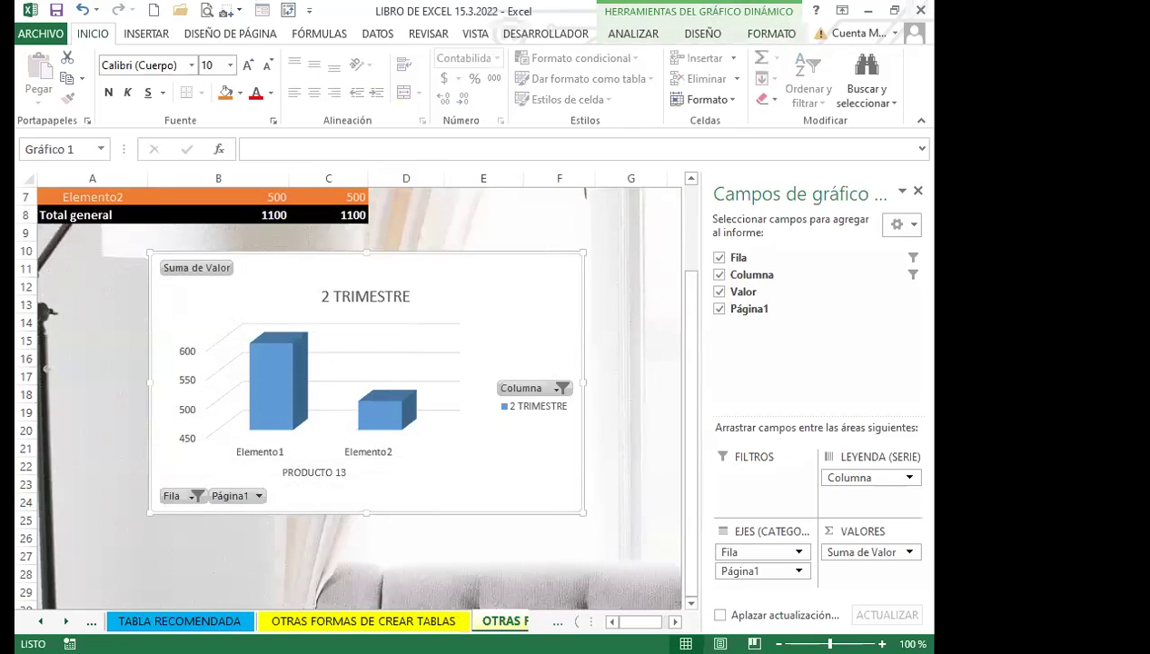
{"action": "key", "text": "ctrl+Page_Up"}
{"action": "left_click", "coordinate": [300, 359]}
{"action": "left_click", "coordinate": [613, 367]}
{"action": "left_click", "coordinate": [380, 359]}
{"action": "left_click", "coordinate": [567, 360]}
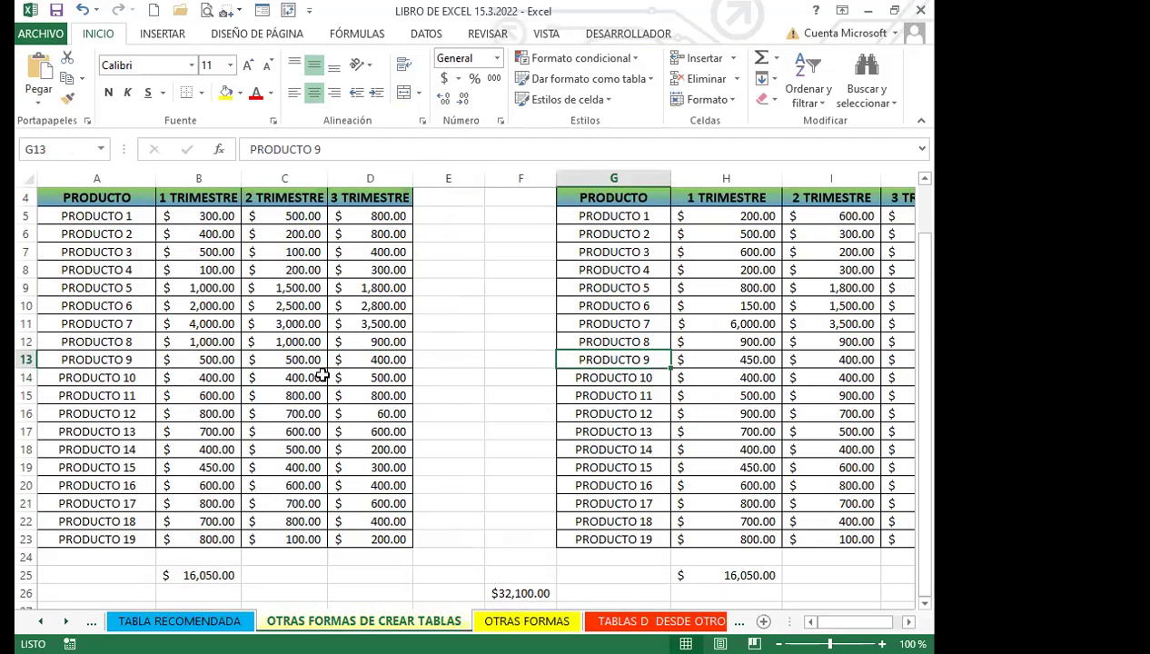
{"action": "left_click", "coordinate": [318, 372]}
{"action": "left_click", "coordinate": [607, 392]}
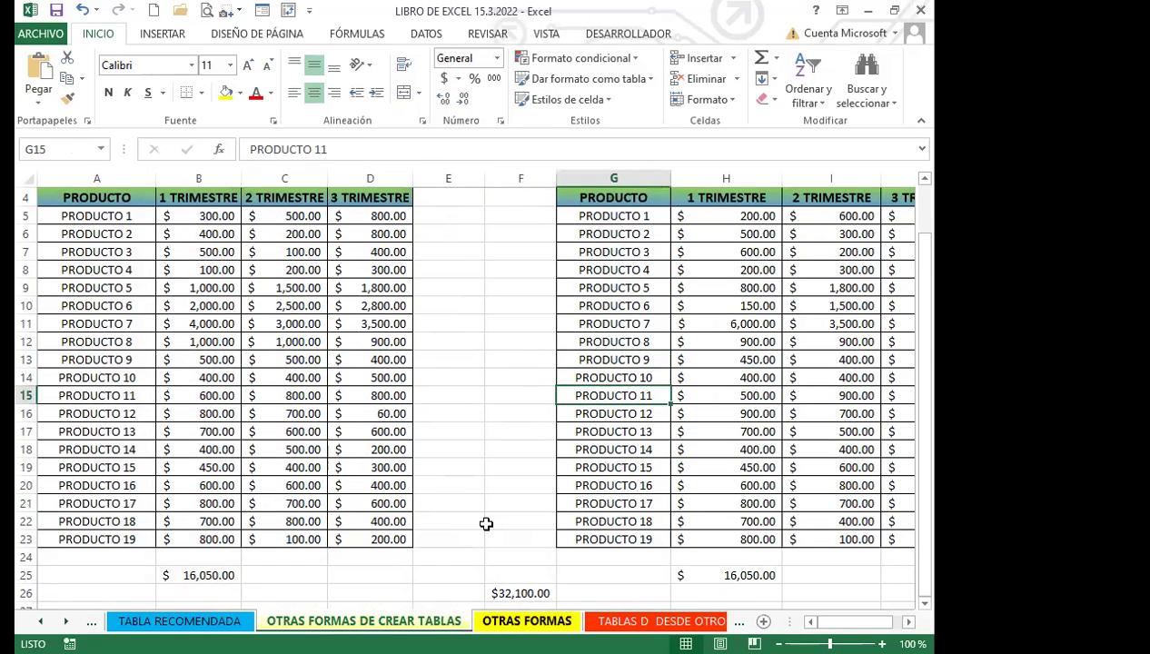
{"action": "left_click", "coordinate": [525, 621]}
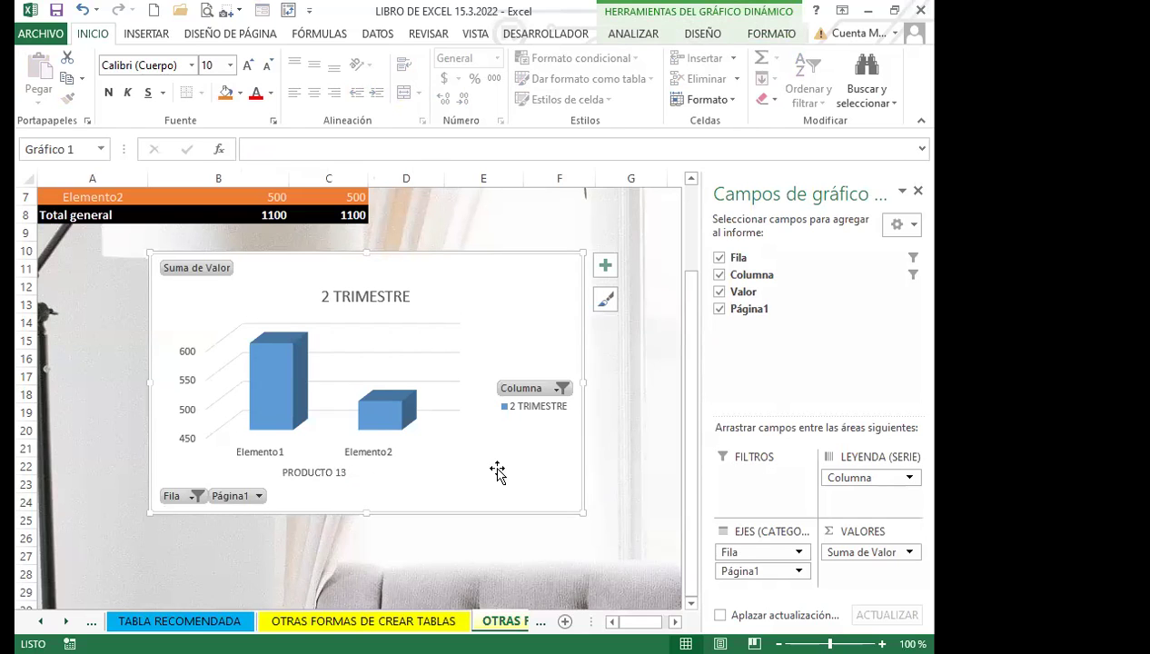
- Collapse the PRODUCTO 13 group in the pivot table and expand it again to check how the chart responds
{"action": "scroll", "coordinate": [113, 317], "scroll_direction": "up", "scroll_amount": 2}
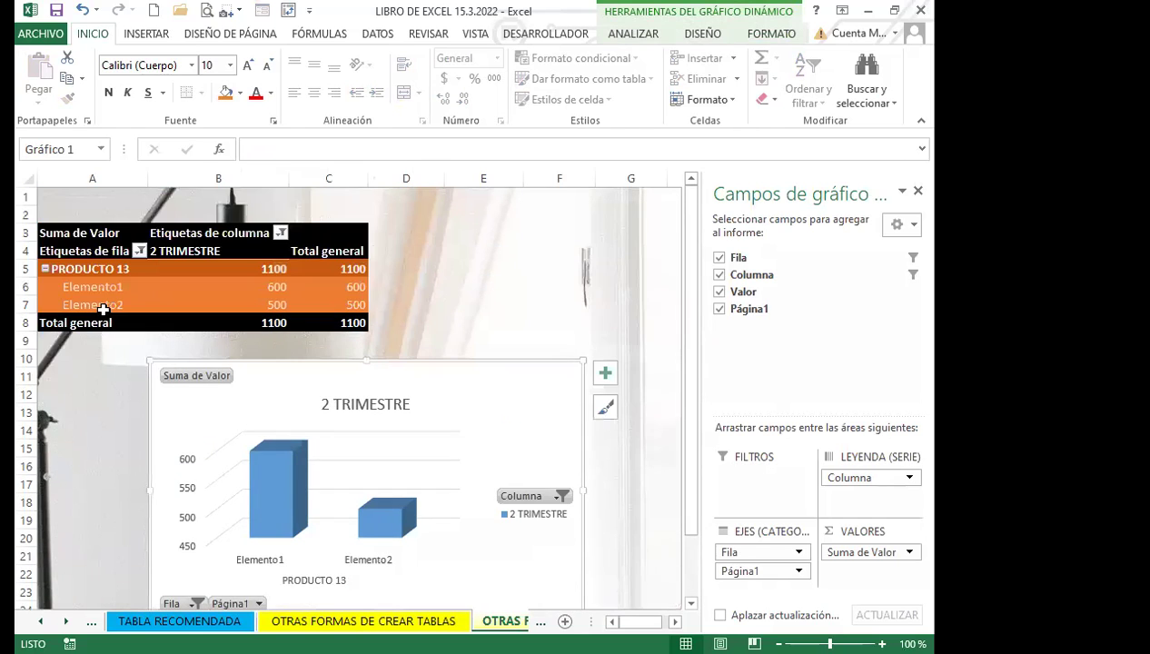
{"action": "left_click", "coordinate": [45, 270]}
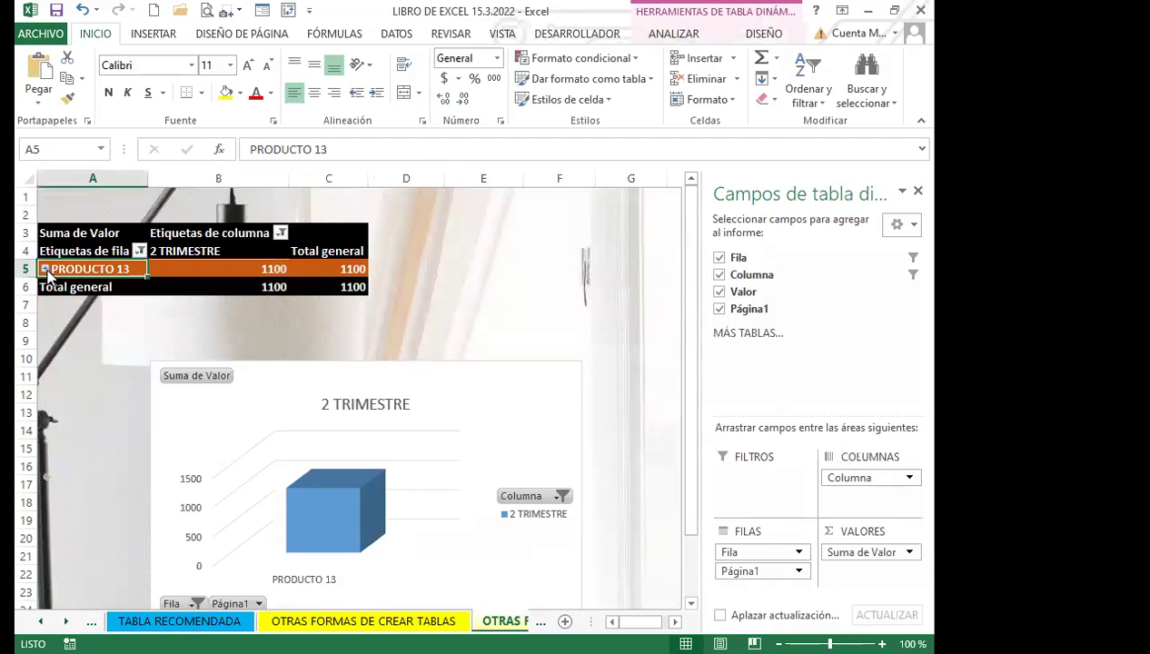
{"action": "left_click", "coordinate": [45, 270]}
{"action": "scroll", "coordinate": [491, 422], "scroll_direction": "down", "scroll_amount": 1}
{"action": "left_click", "coordinate": [525, 377]}
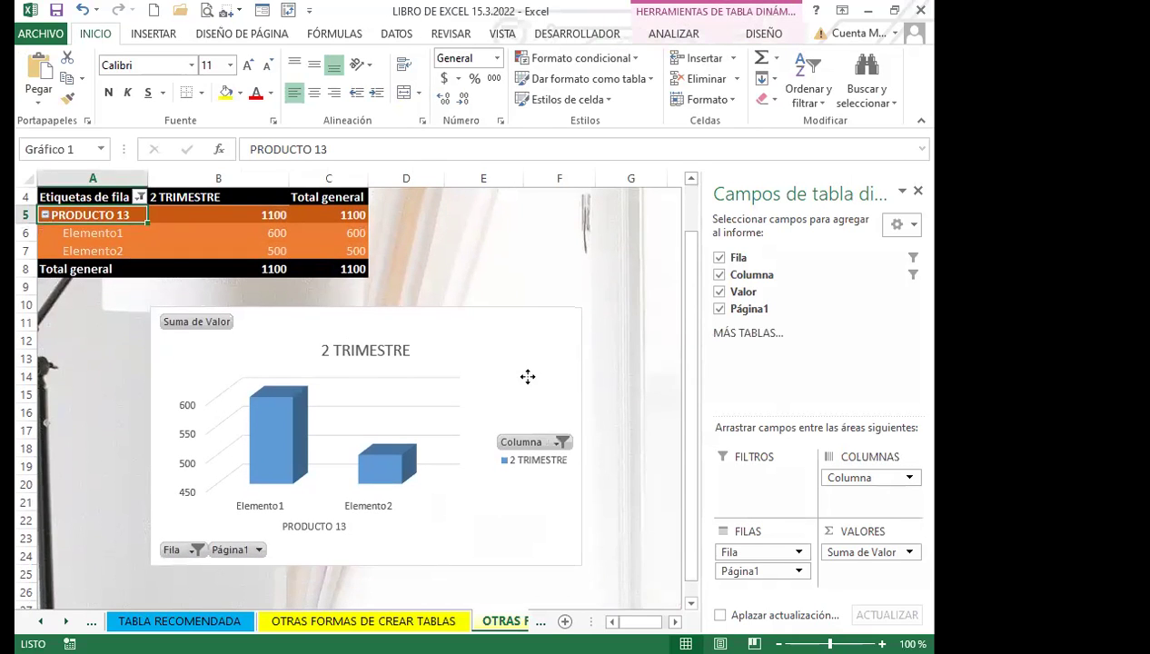
{"action": "left_click", "coordinate": [308, 240]}
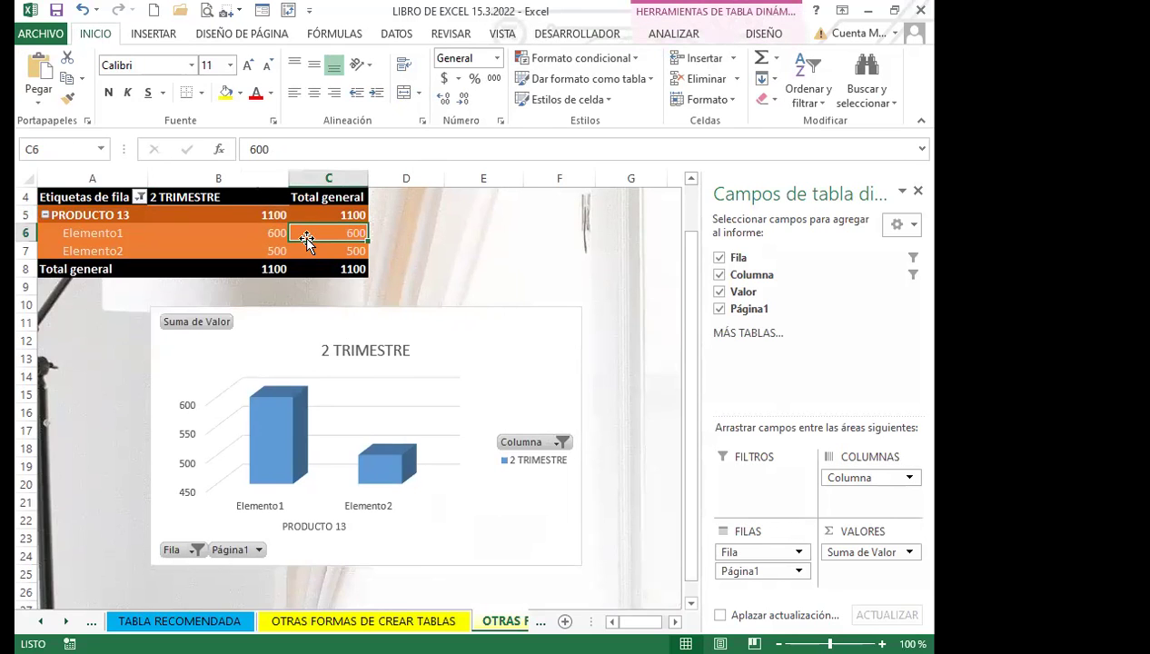
{"action": "left_click", "coordinate": [515, 359]}
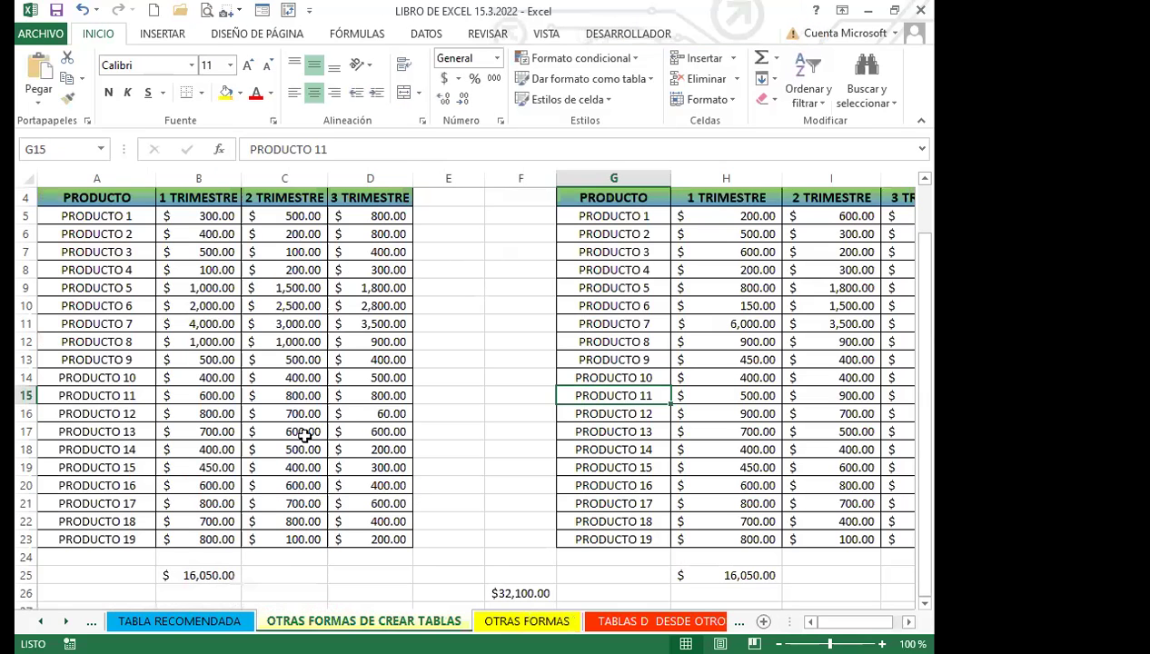
- Check the matching product rows in both source tables against the Elemento1 and Elemento2 entries of the OTRAS FORMAS pivot chart
{"action": "left_click", "coordinate": [300, 413]}
{"action": "left_click", "coordinate": [600, 395]}
{"action": "left_click", "coordinate": [346, 341]}
{"action": "left_click", "coordinate": [604, 344]}
{"action": "left_click", "coordinate": [345, 343]}
{"action": "left_click", "coordinate": [614, 335]}
{"action": "left_click", "coordinate": [356, 358]}
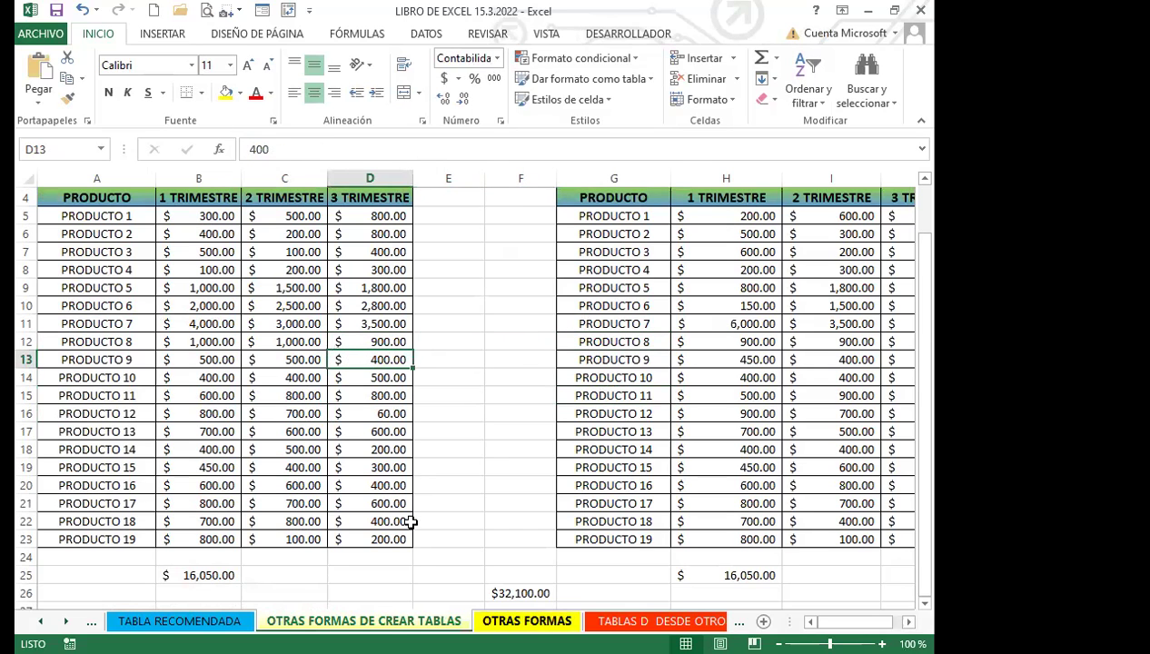
{"action": "left_click", "coordinate": [527, 621]}
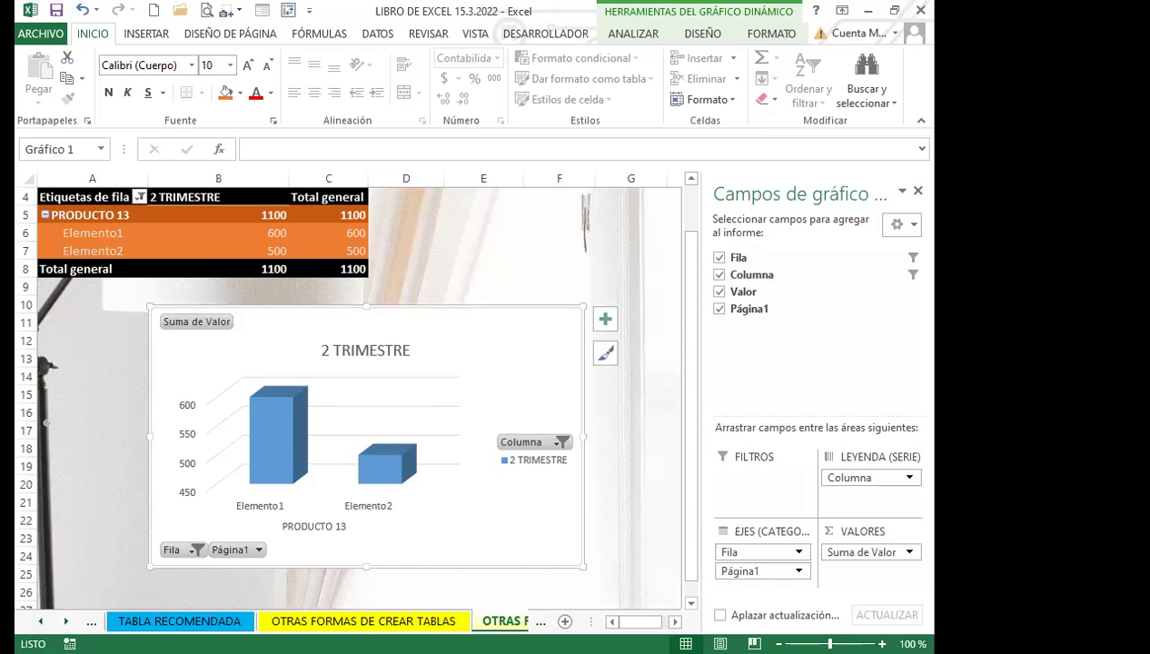
- Examine the employee records on the BASE DE DATOS DE EMPLEADOS sheet, including the salary and date columns
{"action": "key", "text": "ctrl+Page_Down"}
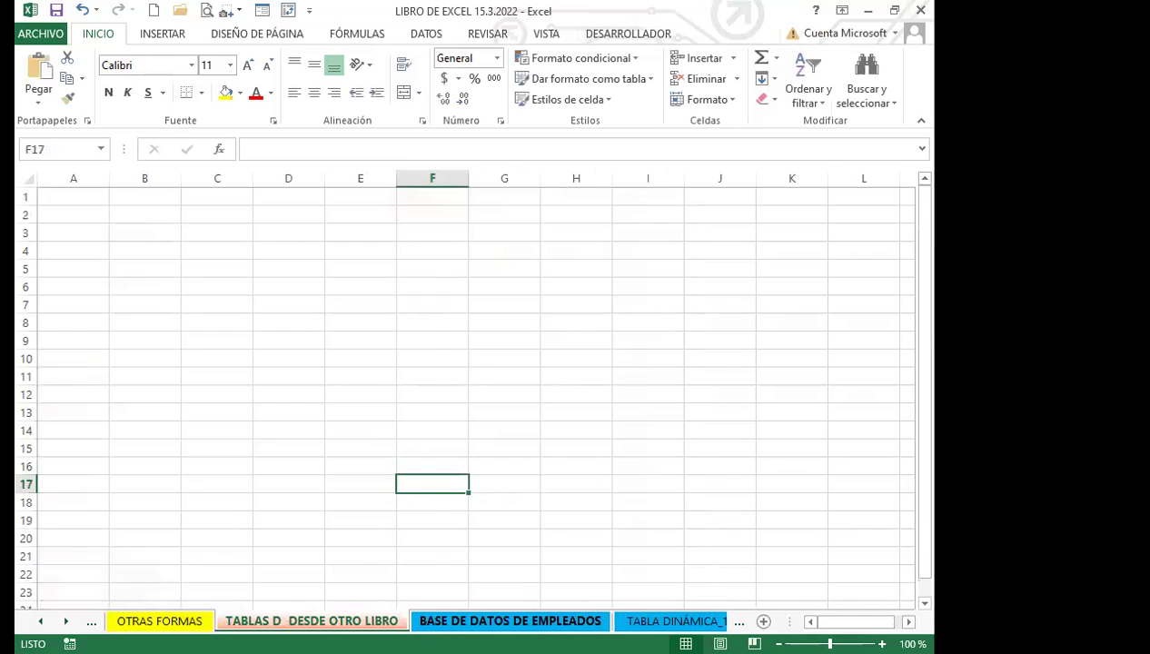
{"action": "key", "text": "ctrl+Page_Down"}
{"action": "key", "text": "ctrl+Page_Down"}
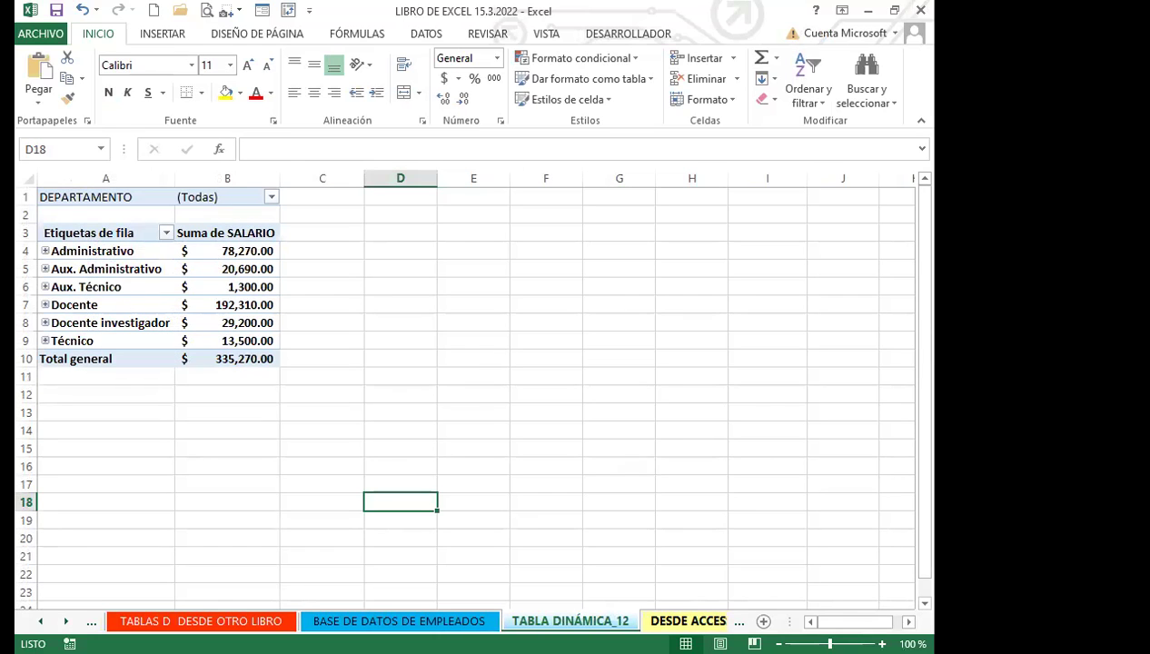
{"action": "key", "text": "ctrl+Page_Up"}
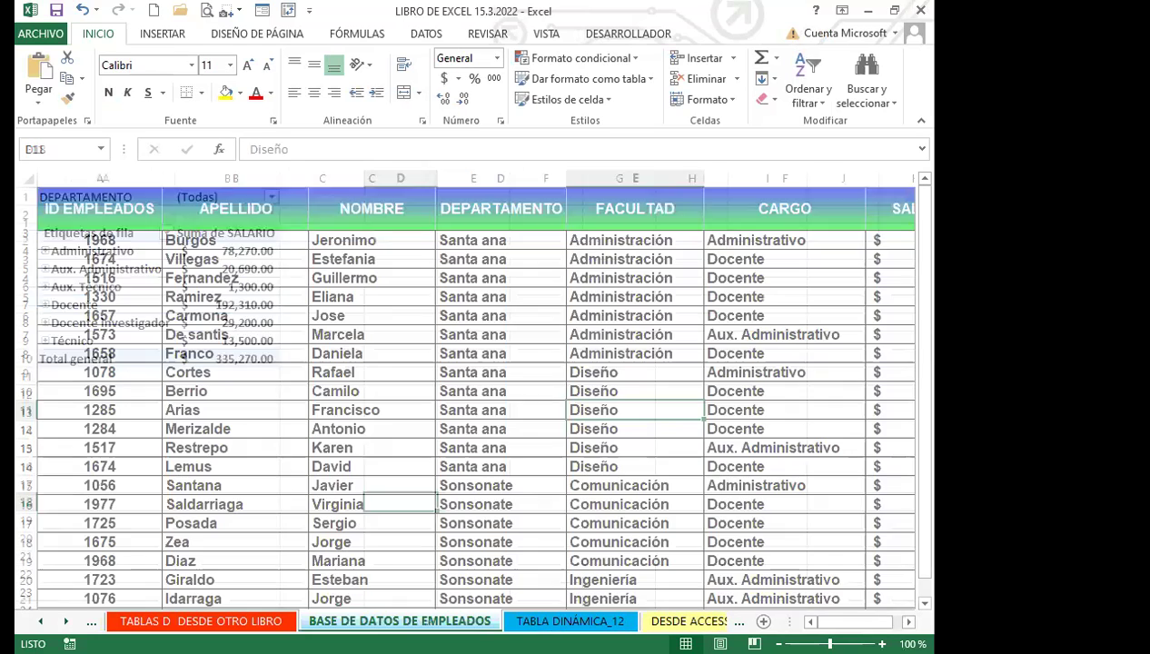
{"action": "left_click", "coordinate": [456, 385]}
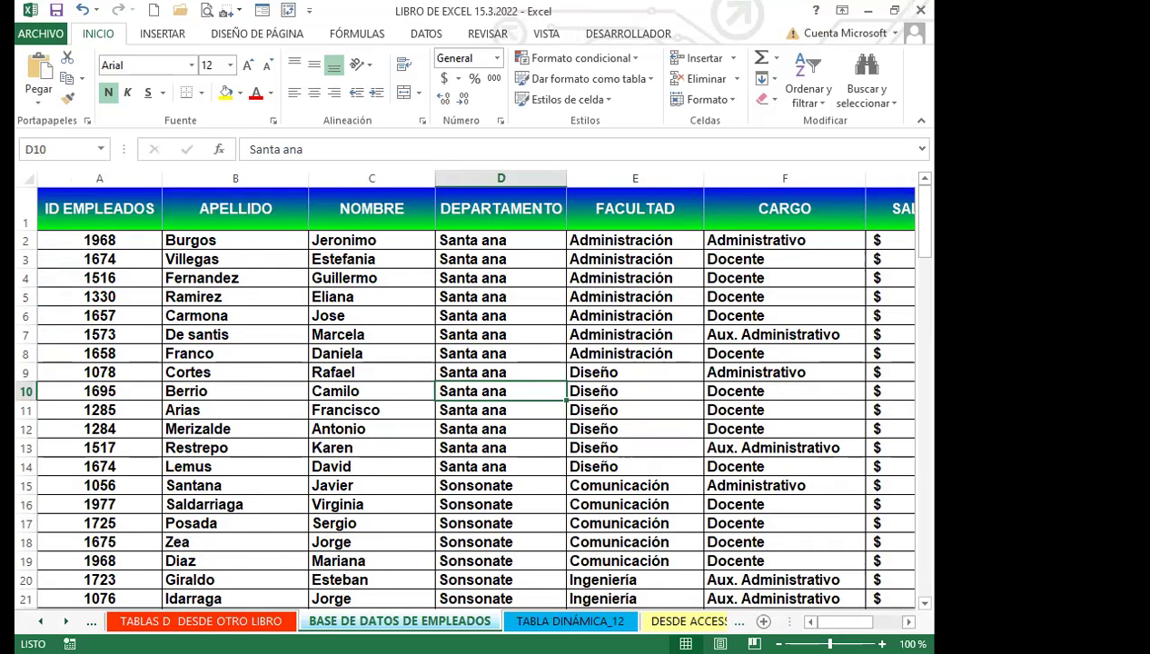
{"action": "scroll", "coordinate": [473, 391], "scroll_direction": "right", "scroll_amount": 6}
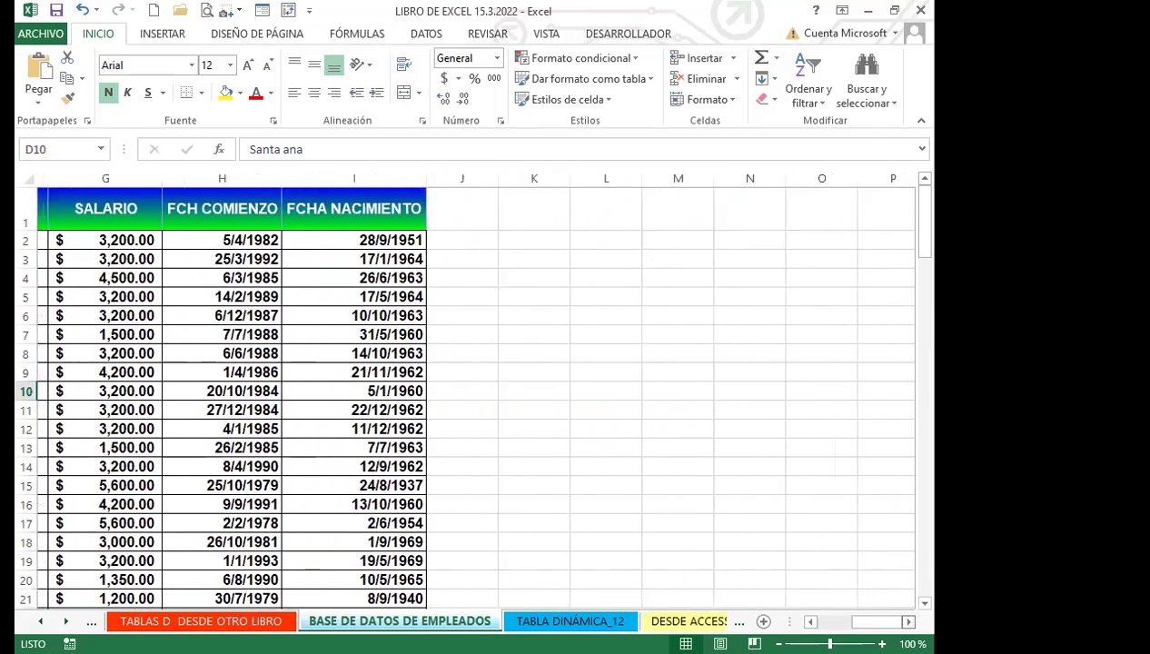
- Open the TABLA DINÁMICA_12 sheet and review the recommended pivot tables for the employee salary table
{"action": "left_click", "coordinate": [570, 620]}
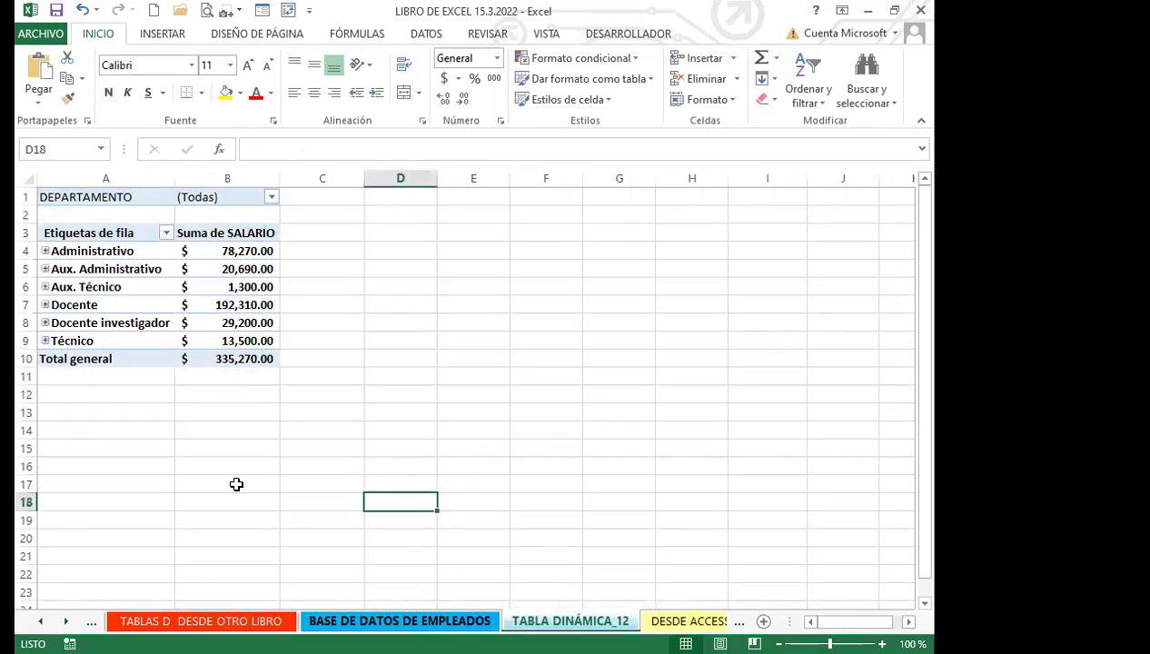
{"action": "left_click", "coordinate": [185, 310]}
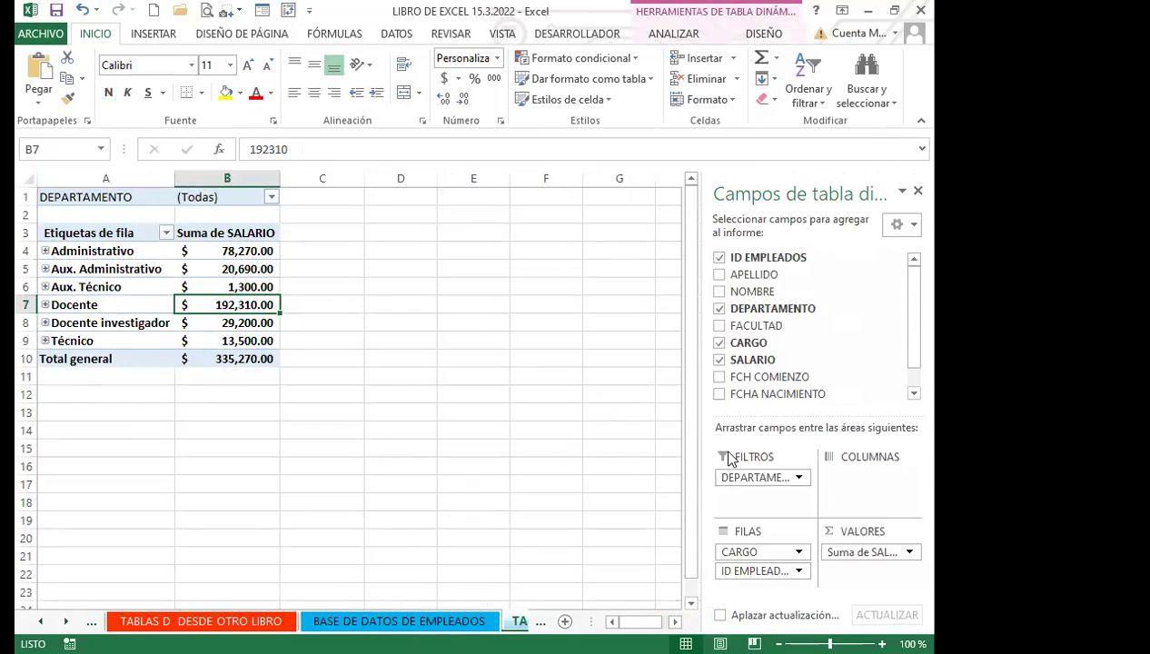
{"action": "left_click", "coordinate": [935, 516]}
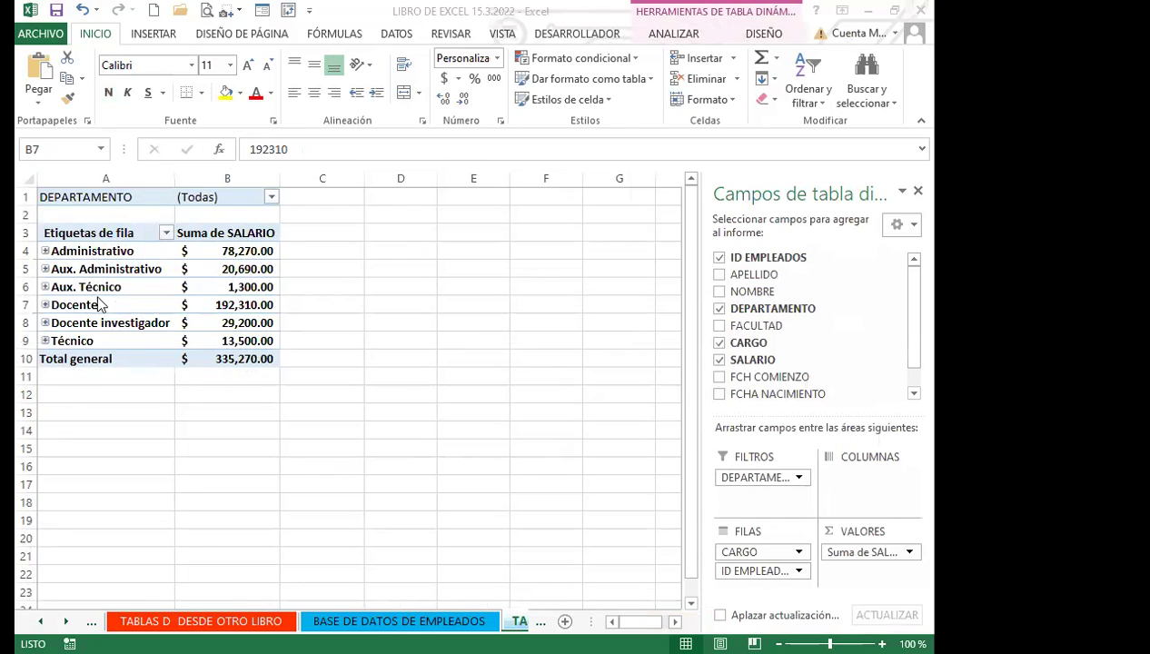
{"action": "left_click", "coordinate": [207, 301]}
{"action": "left_click", "coordinate": [672, 33]}
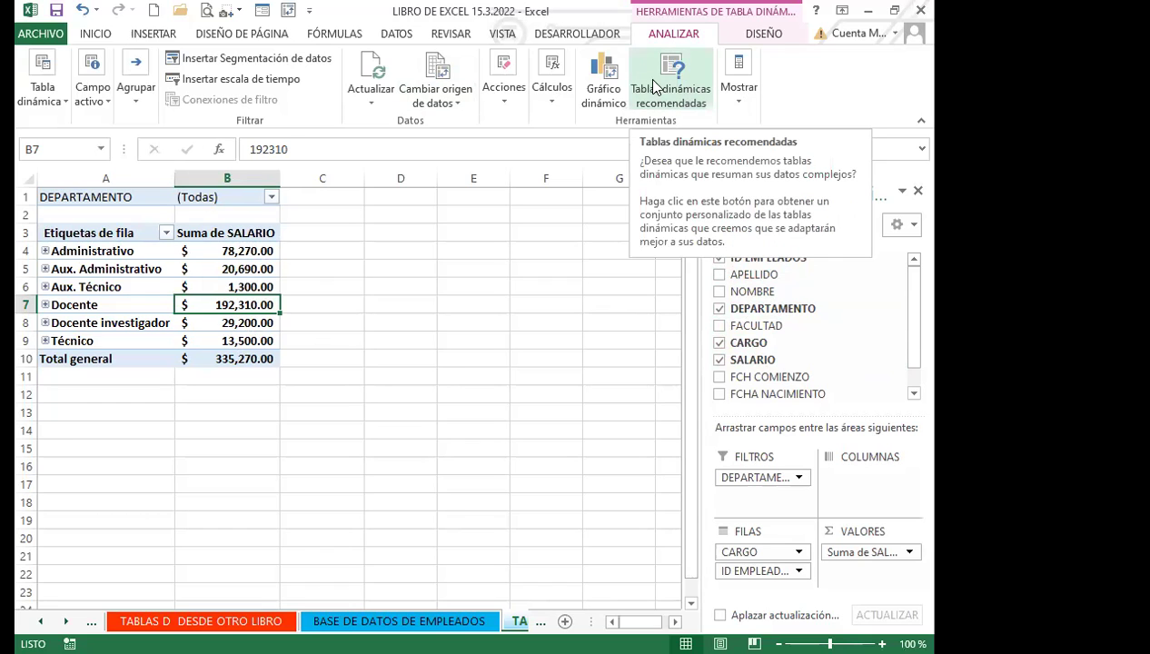
{"action": "left_click", "coordinate": [676, 78]}
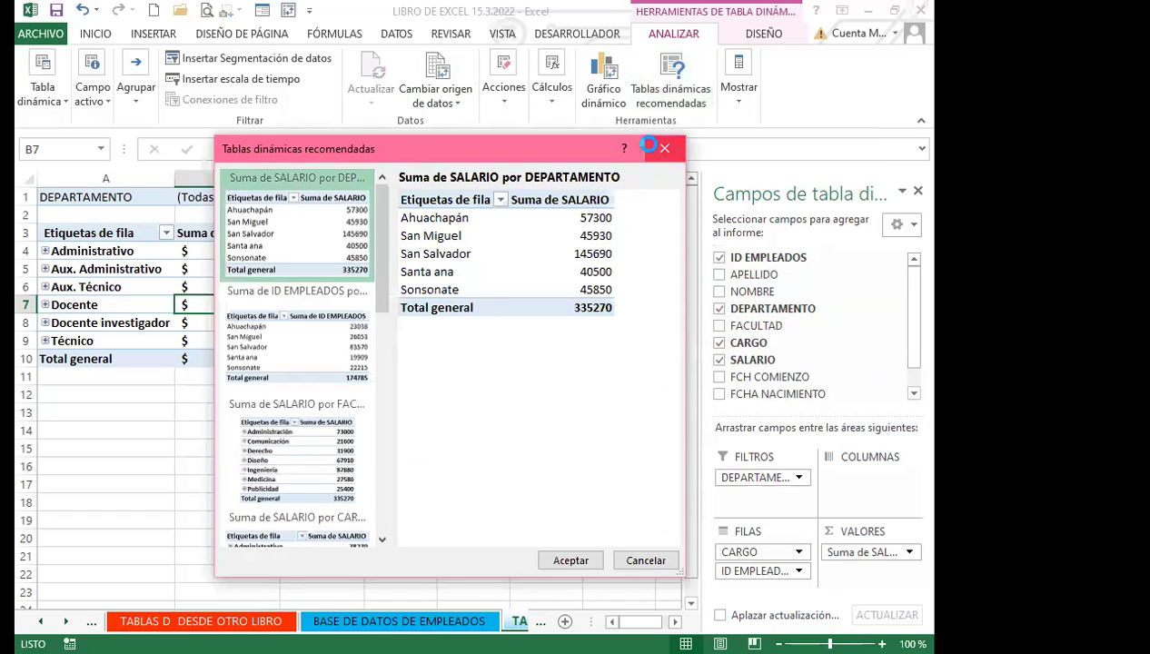
- Insert a Línea con marcadores pivot chart of the salaries by CARGO and place it below the pivot table, starting around row 14
{"action": "left_click", "coordinate": [600, 98]}
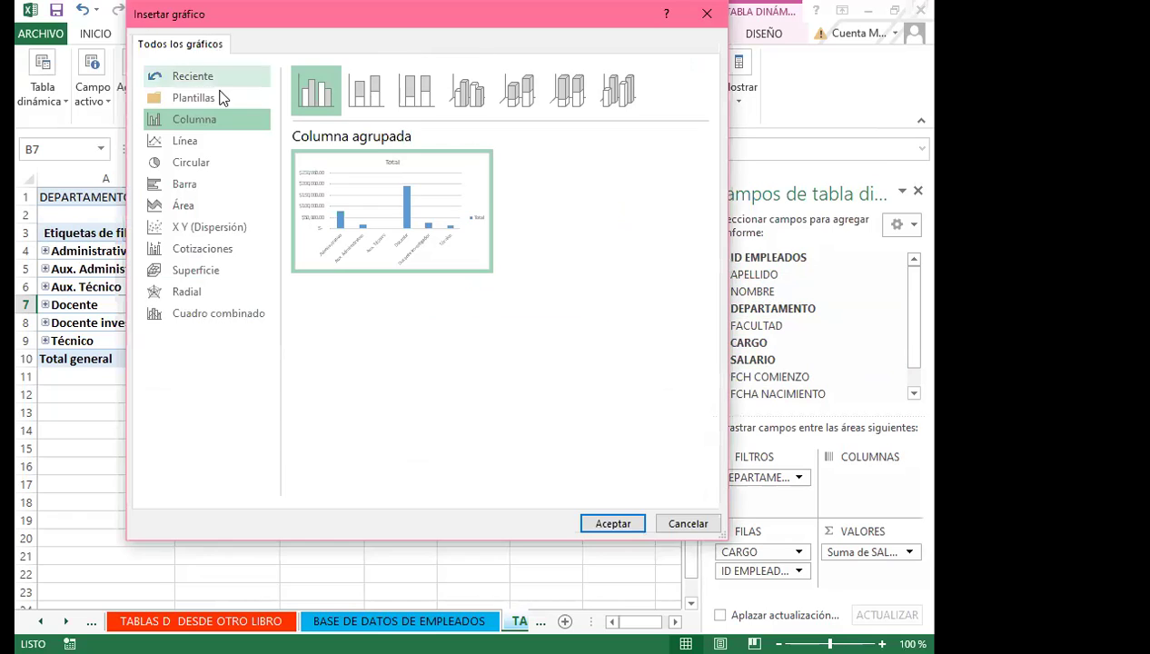
{"action": "left_click", "coordinate": [191, 142]}
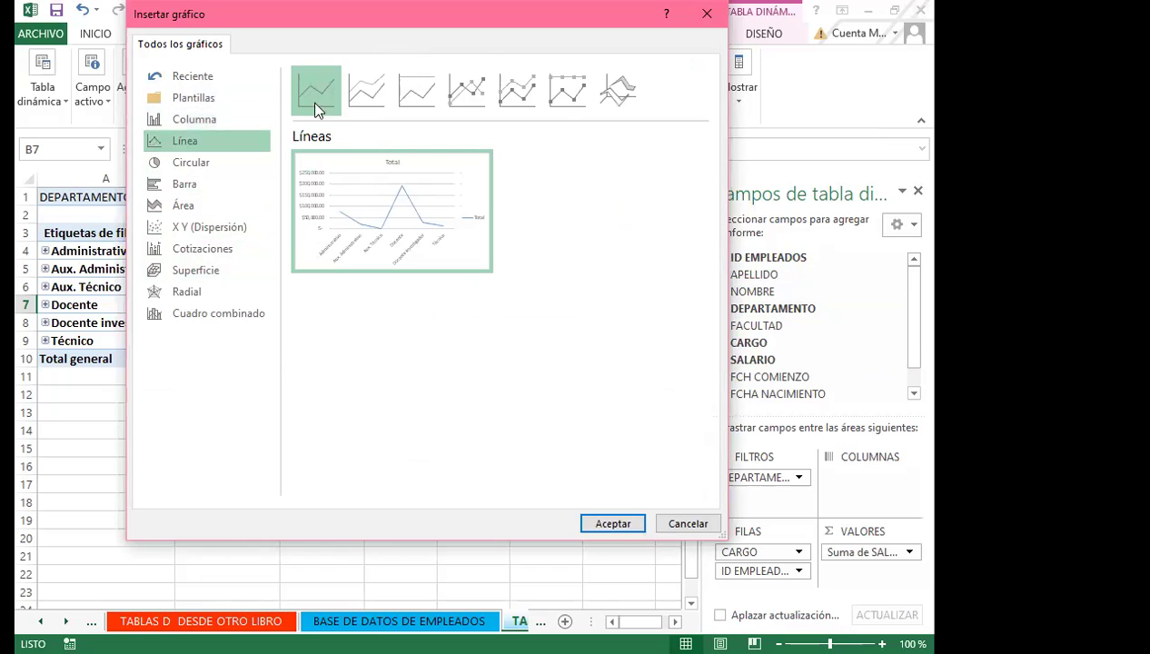
{"action": "left_click", "coordinate": [465, 101]}
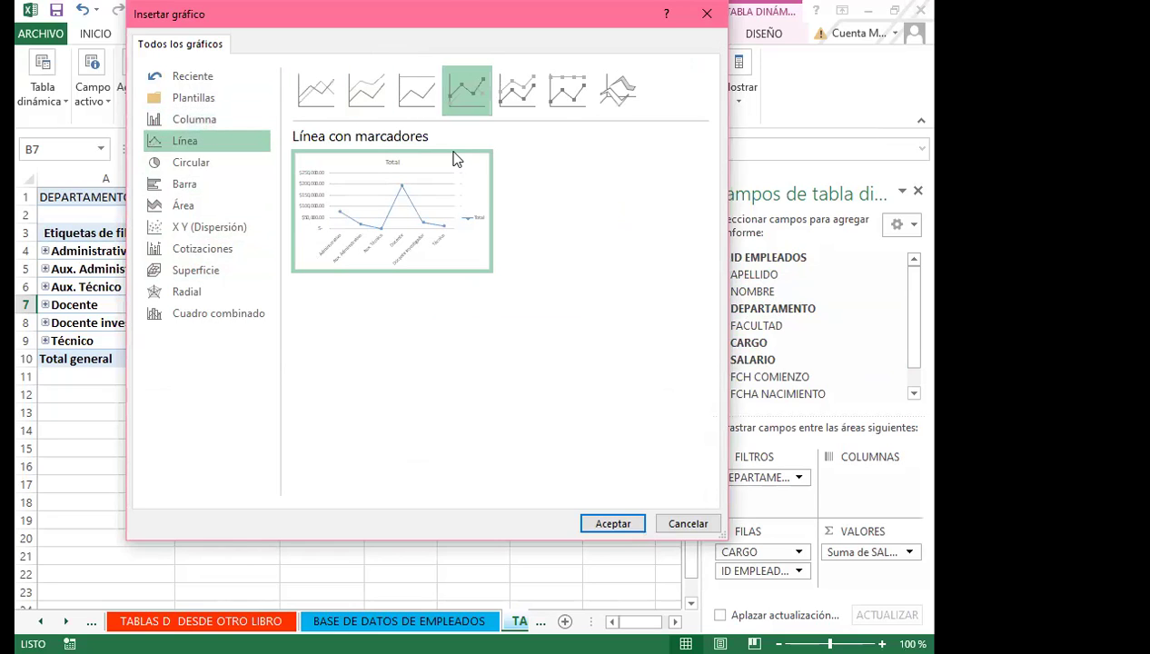
{"action": "left_click", "coordinate": [514, 91]}
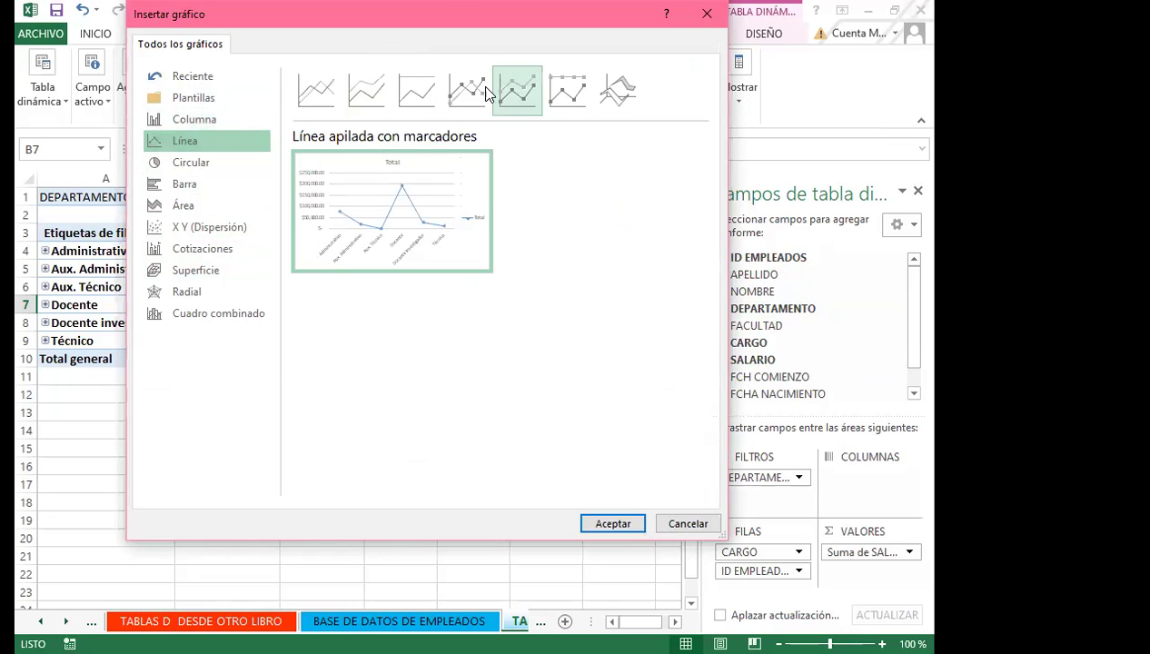
{"action": "left_click", "coordinate": [481, 93]}
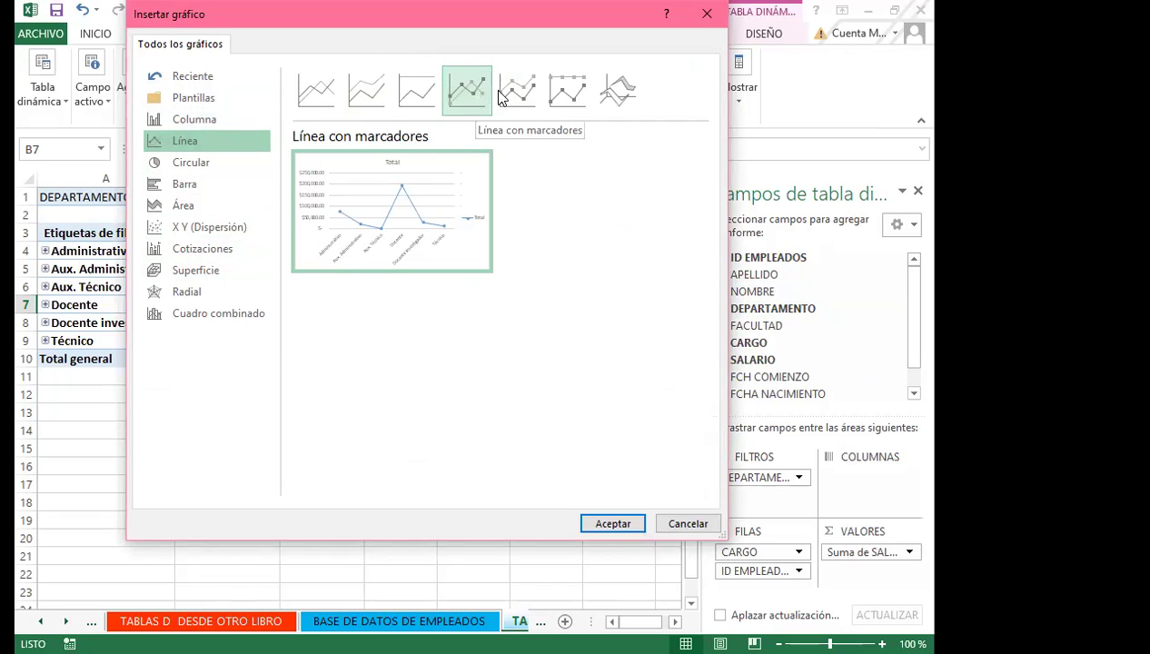
{"action": "left_click", "coordinate": [613, 524]}
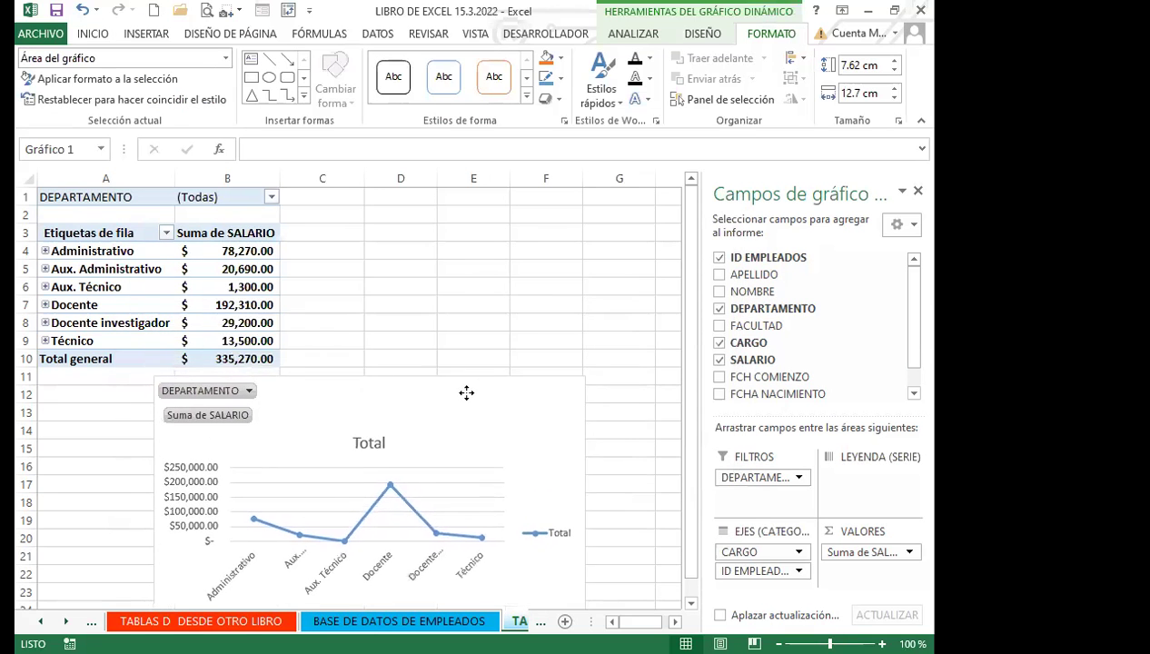
{"action": "scroll", "coordinate": [517, 407], "scroll_direction": "down", "scroll_amount": 3}
{"action": "left_click_drag", "start_coordinate": [501, 277], "coordinate": [477, 315]}
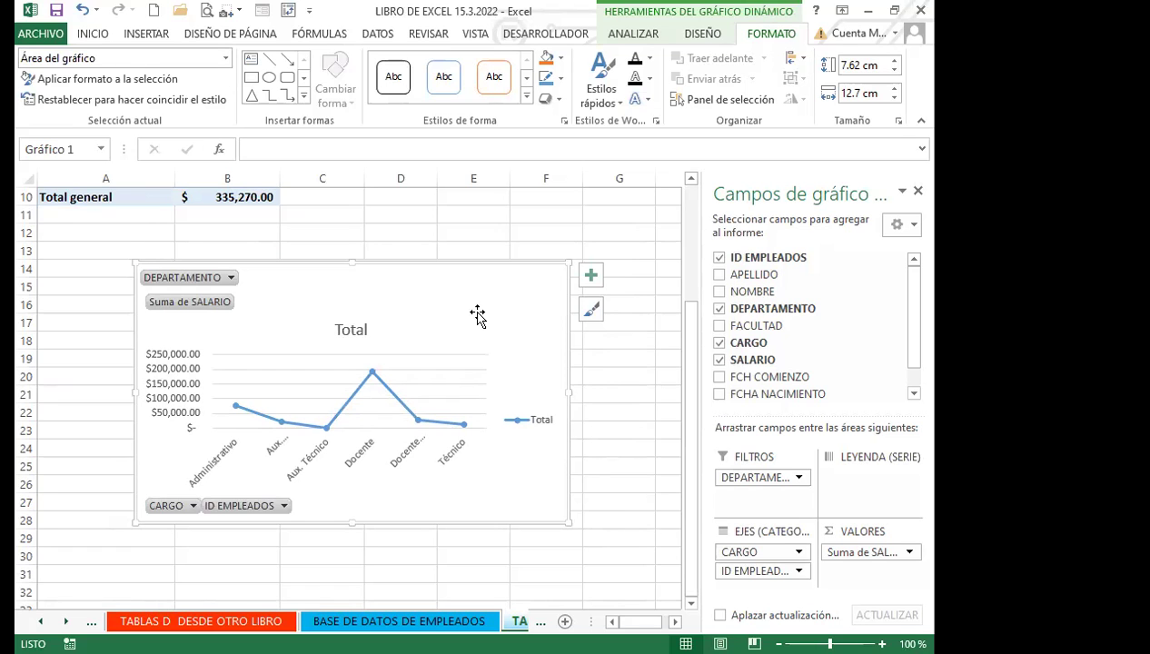
{"action": "scroll", "coordinate": [476, 314], "scroll_direction": "up", "scroll_amount": 3}
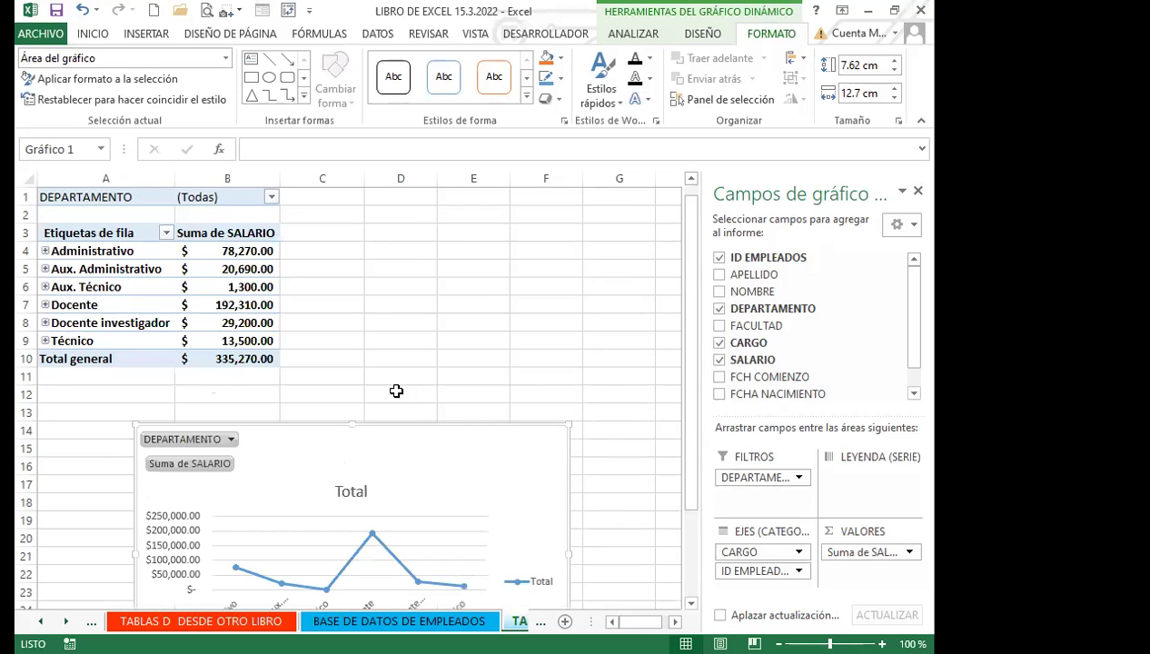
{"action": "left_click", "coordinate": [212, 288]}
{"action": "left_click", "coordinate": [687, 36]}
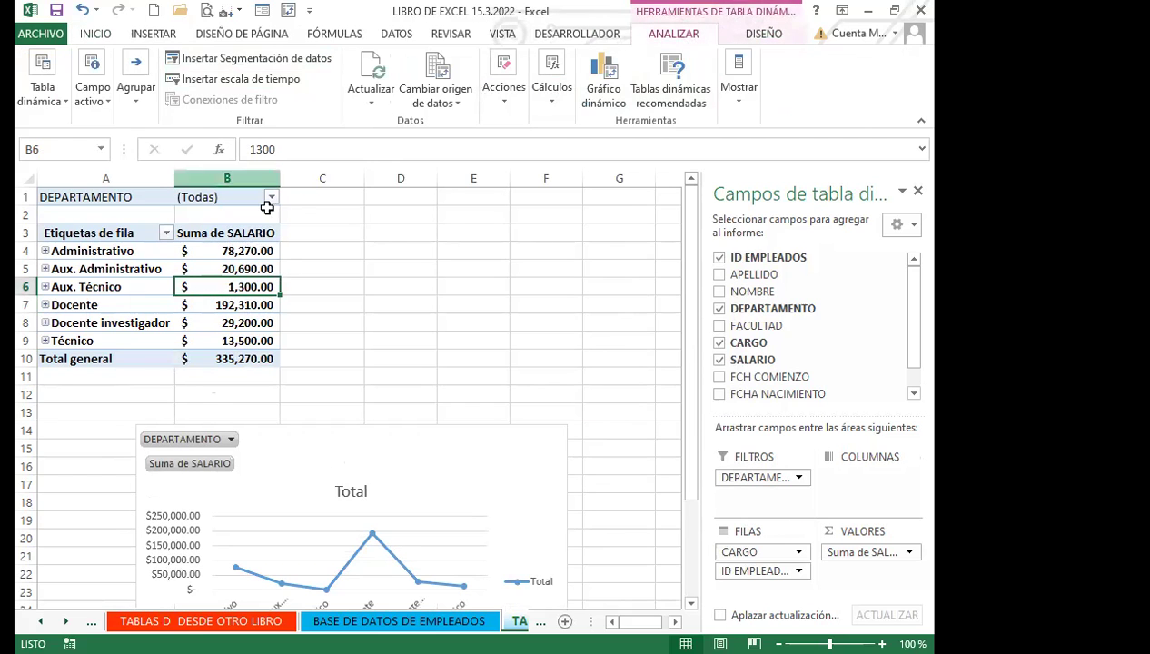
{"action": "left_click", "coordinate": [152, 34]}
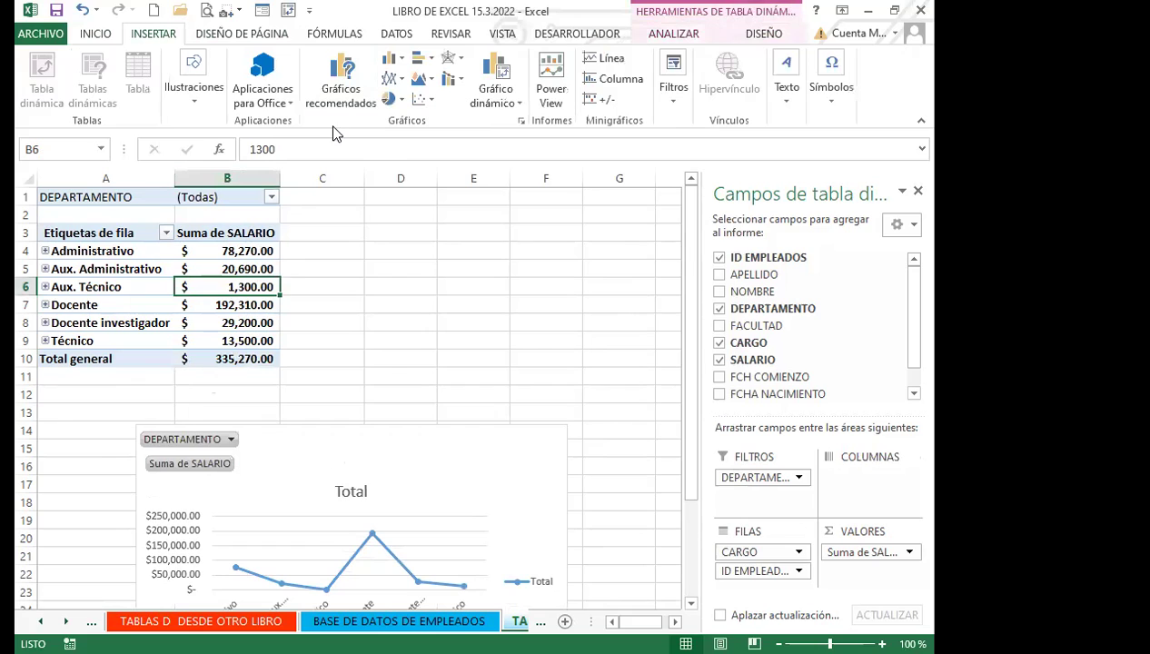
{"action": "left_click", "coordinate": [238, 324]}
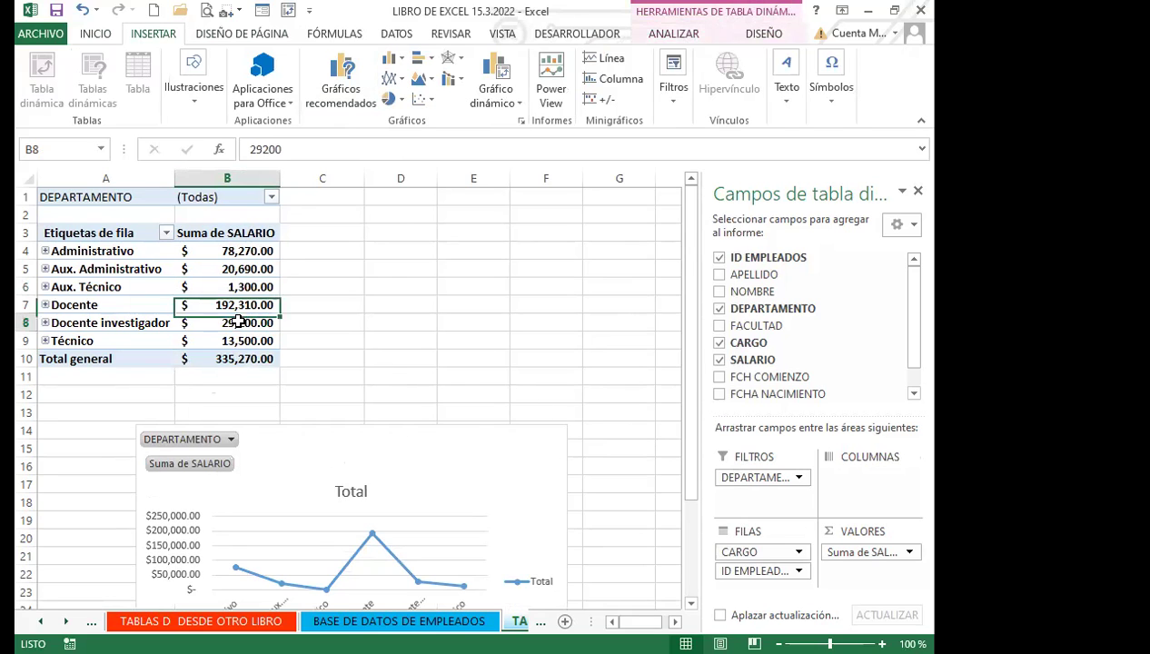
{"action": "left_click", "coordinate": [675, 34]}
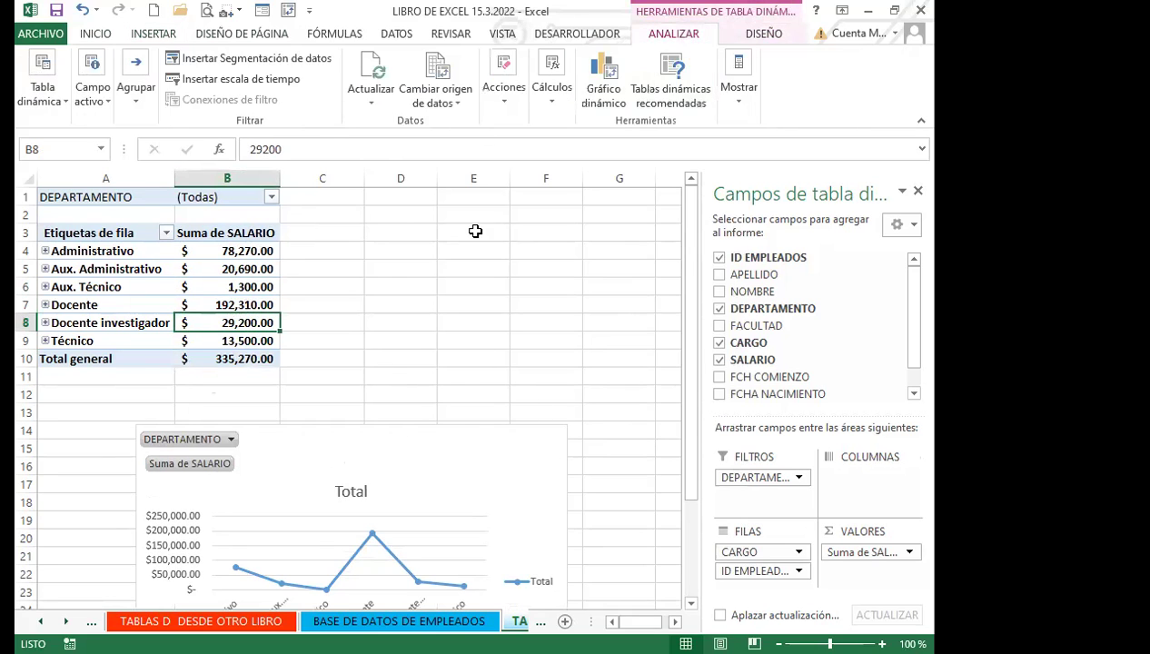
- Move the salary line chart with markers to column A at about row 16, then delete it
{"action": "left_click", "coordinate": [461, 476]}
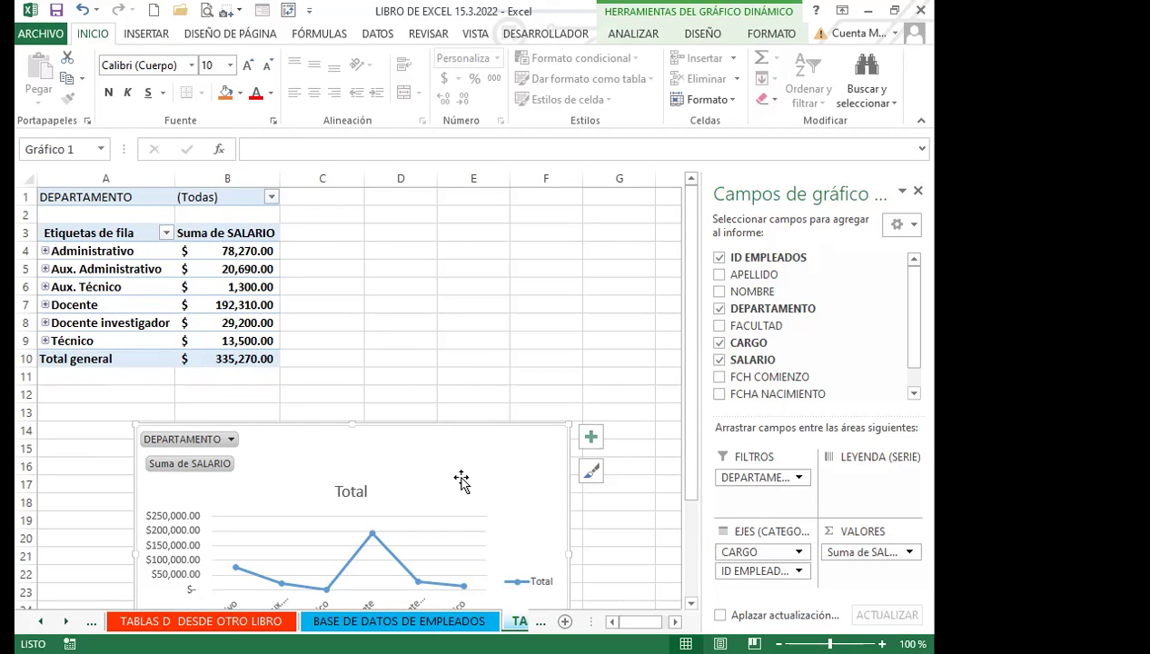
{"action": "left_click_drag", "start_coordinate": [460, 482], "coordinate": [365, 510]}
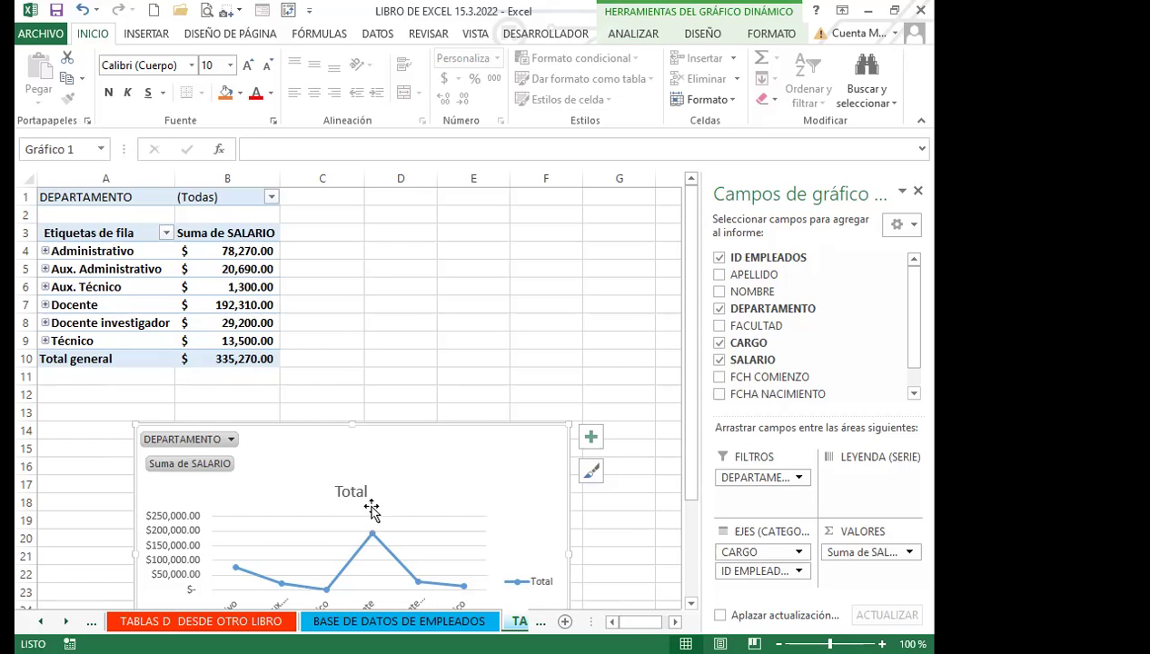
{"action": "left_click", "coordinate": [218, 268]}
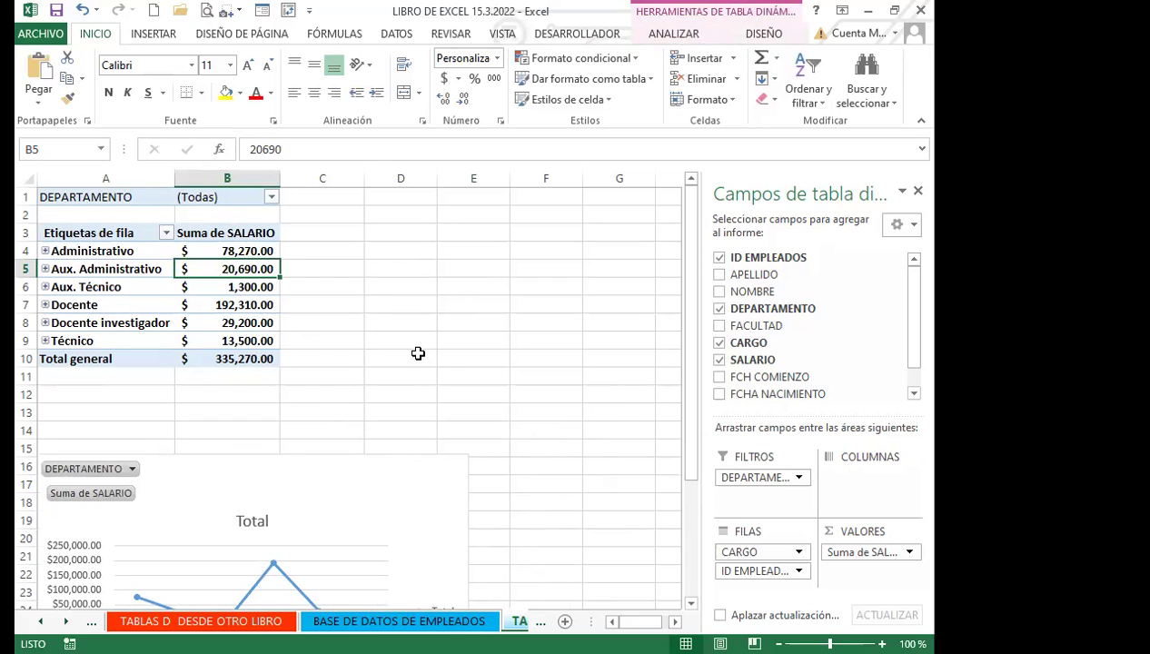
{"action": "left_click", "coordinate": [394, 488]}
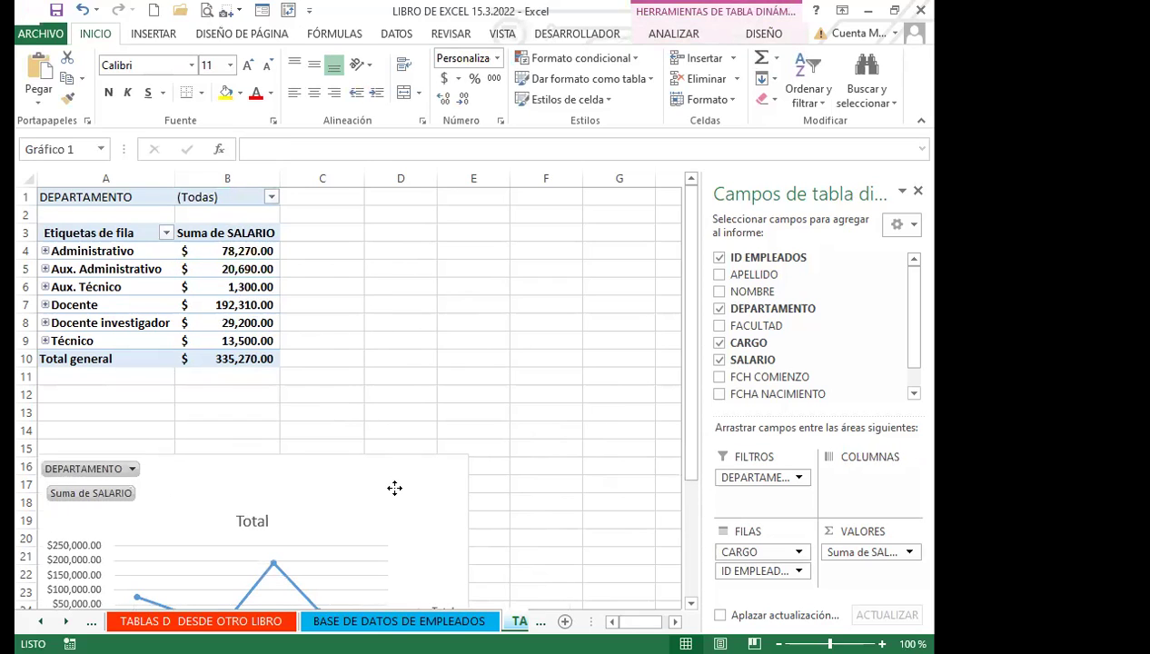
{"action": "key", "text": "Delete"}
- Insert a plain Líneas pivot chart of the salary table from the recommended charts and move it below the table's Total general row
{"action": "left_click", "coordinate": [218, 283]}
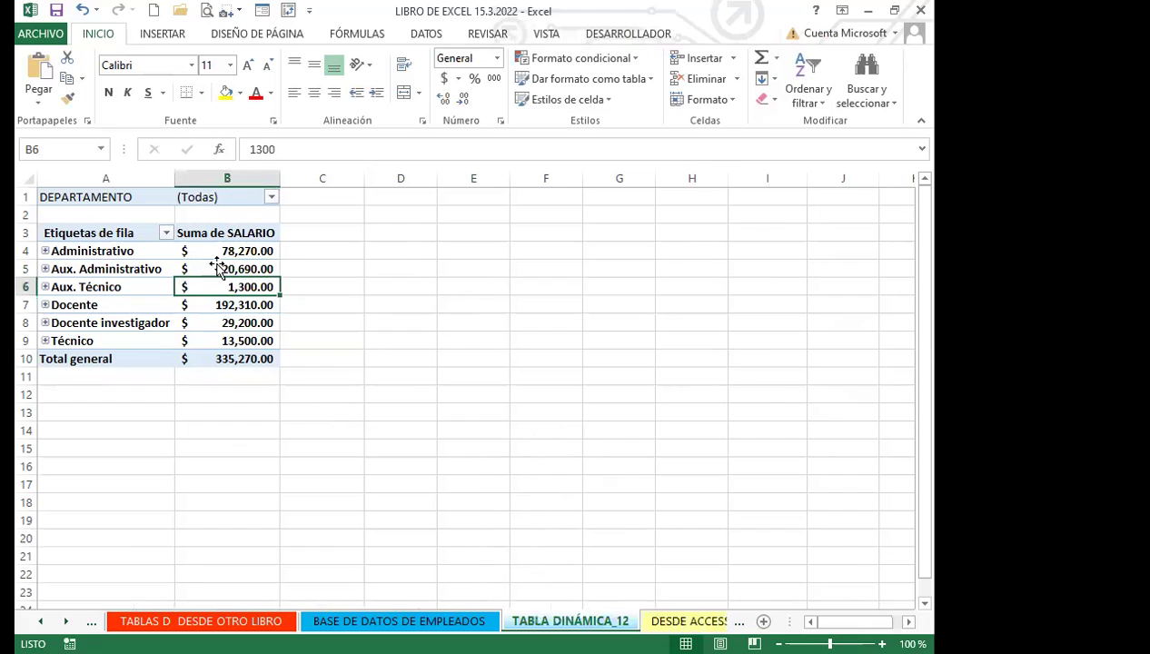
{"action": "left_click", "coordinate": [156, 34]}
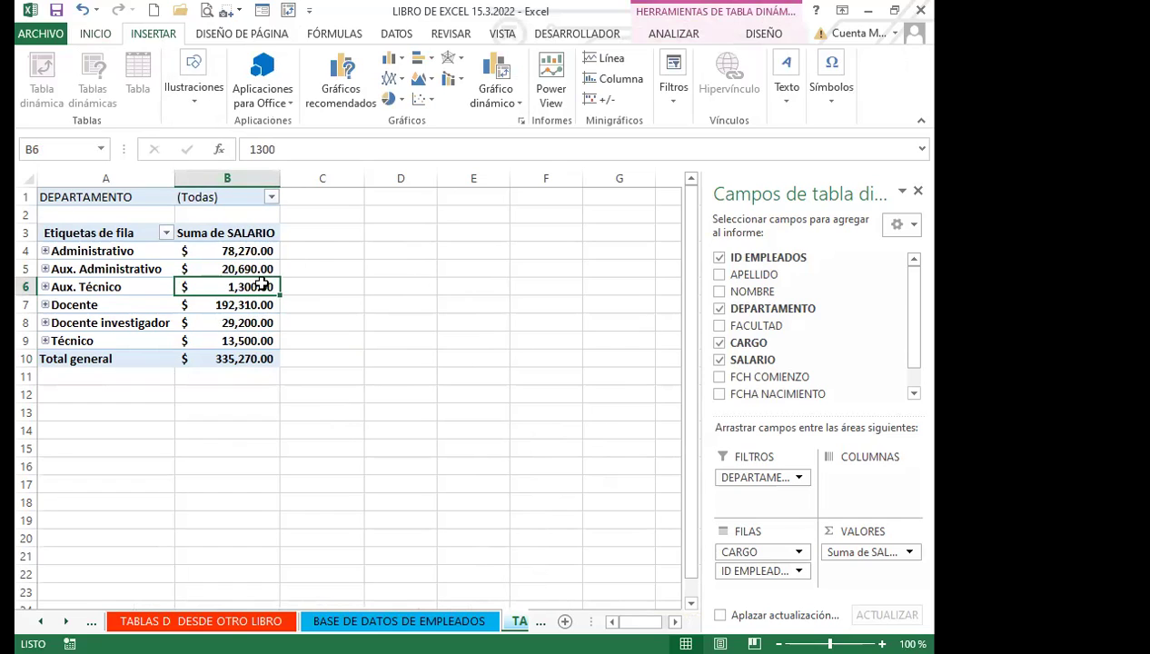
{"action": "left_click", "coordinate": [339, 77]}
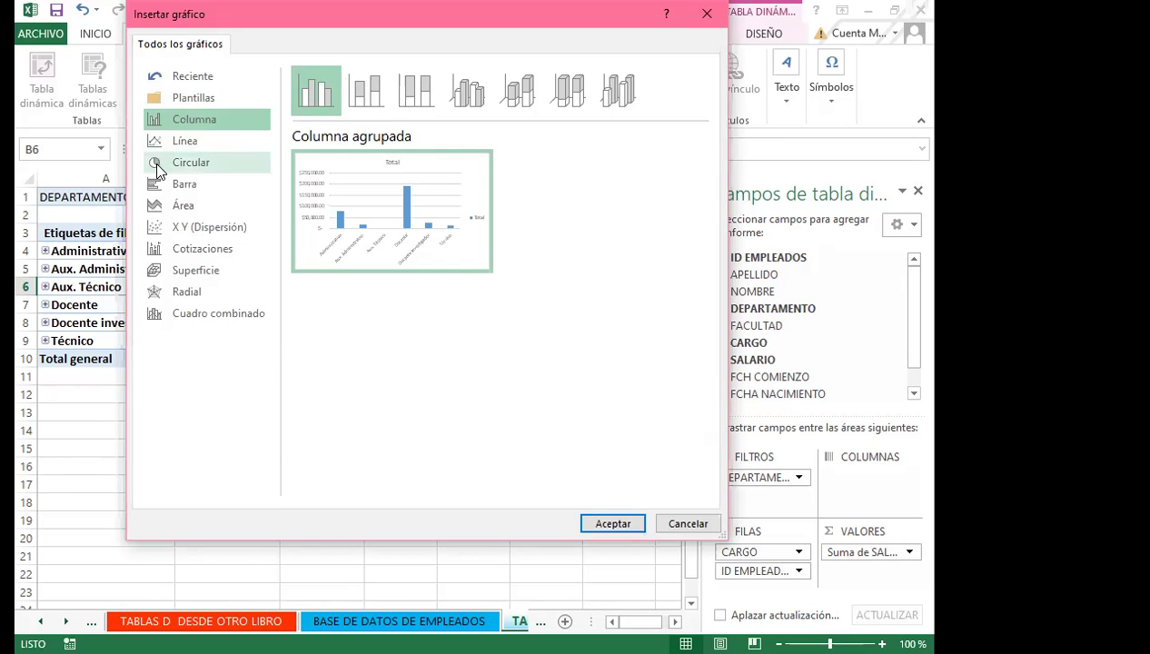
{"action": "left_click", "coordinate": [189, 142]}
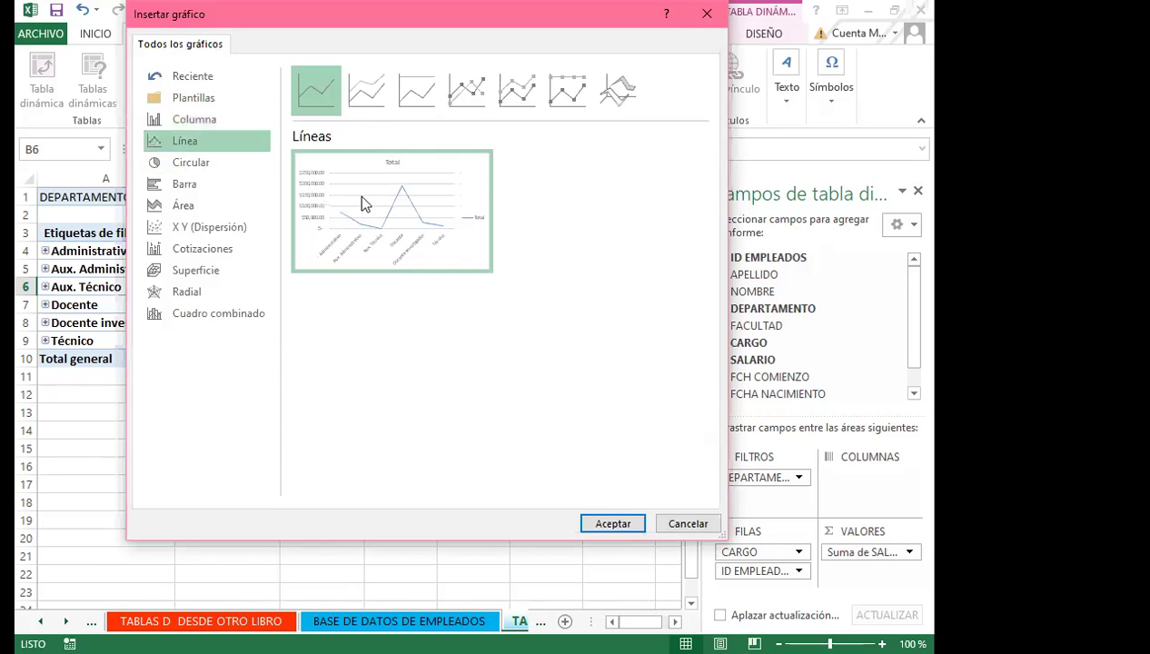
{"action": "left_click", "coordinate": [611, 525]}
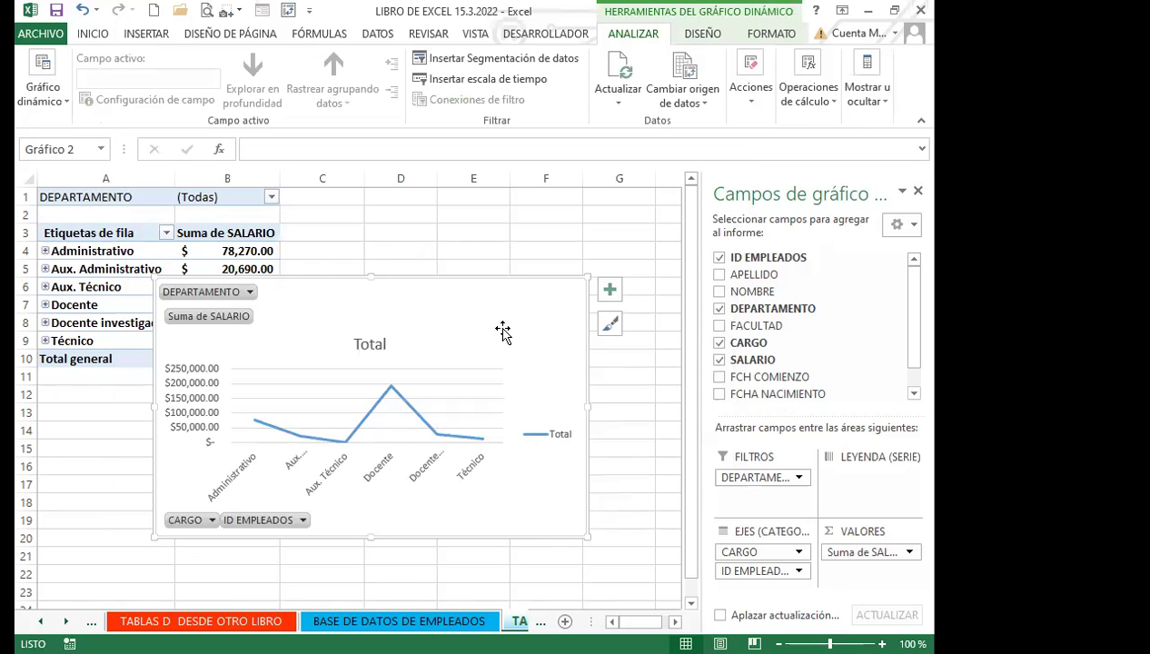
{"action": "left_click_drag", "start_coordinate": [479, 287], "coordinate": [475, 383]}
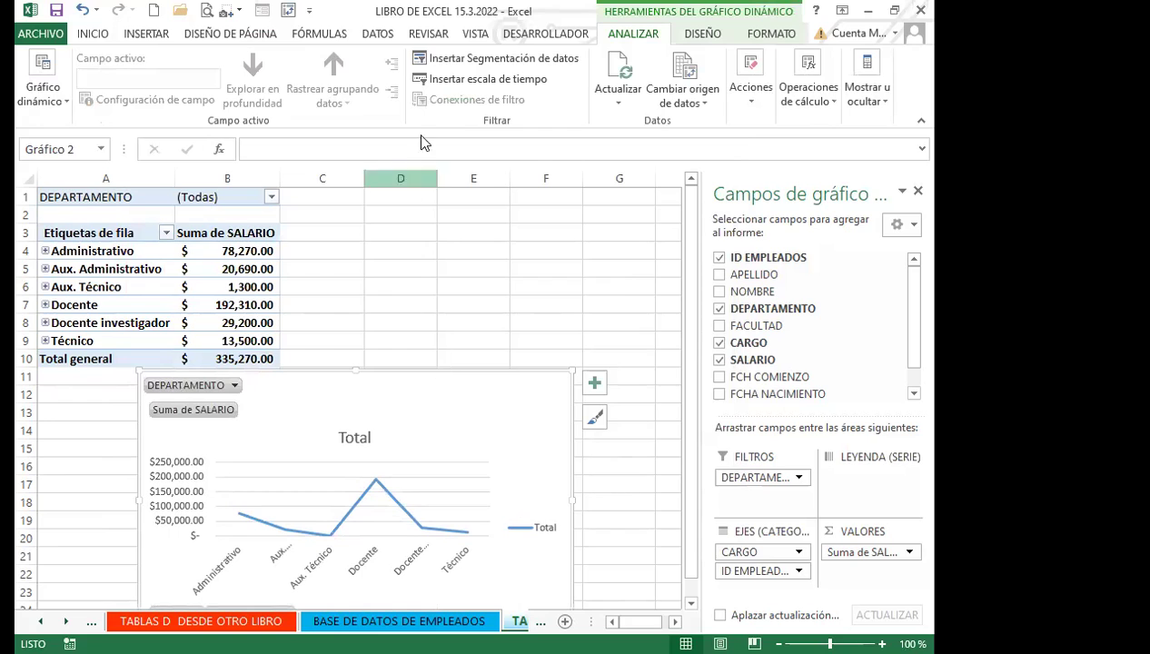
- Reposition the salary line chart at the sheet's left edge below the pivot table, starting at about row 14
{"action": "left_click", "coordinate": [704, 102]}
{"action": "left_click", "coordinate": [472, 410]}
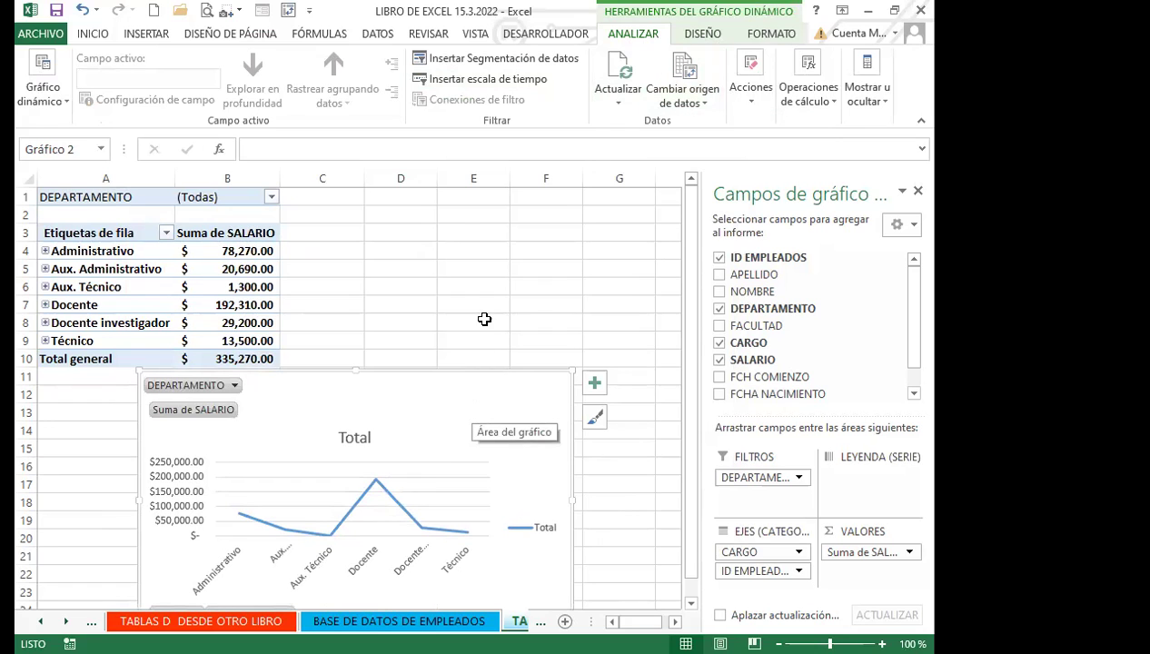
{"action": "left_click_drag", "start_coordinate": [482, 426], "coordinate": [598, 335]}
{"action": "left_click", "coordinate": [705, 36]}
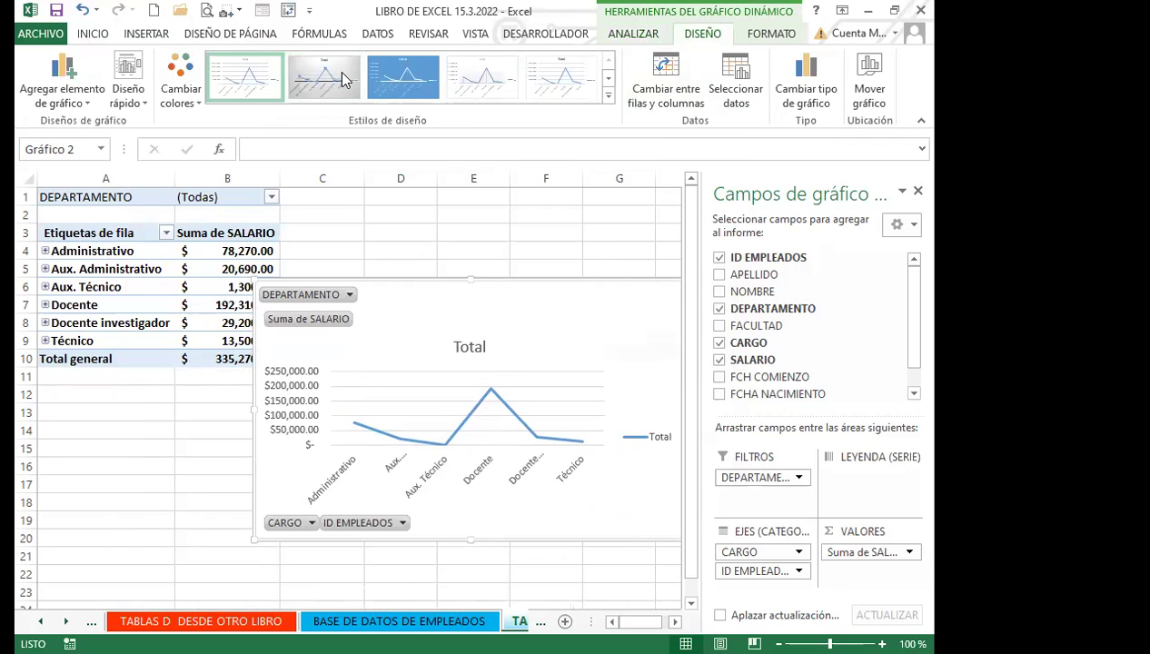
{"action": "left_click_drag", "start_coordinate": [600, 328], "coordinate": [387, 467]}
- Replace the salary pivot table's layout with the recommended Suma de ID EMPLEADOS por DEPARTAMENTO pivot table
{"action": "left_click", "coordinate": [200, 295]}
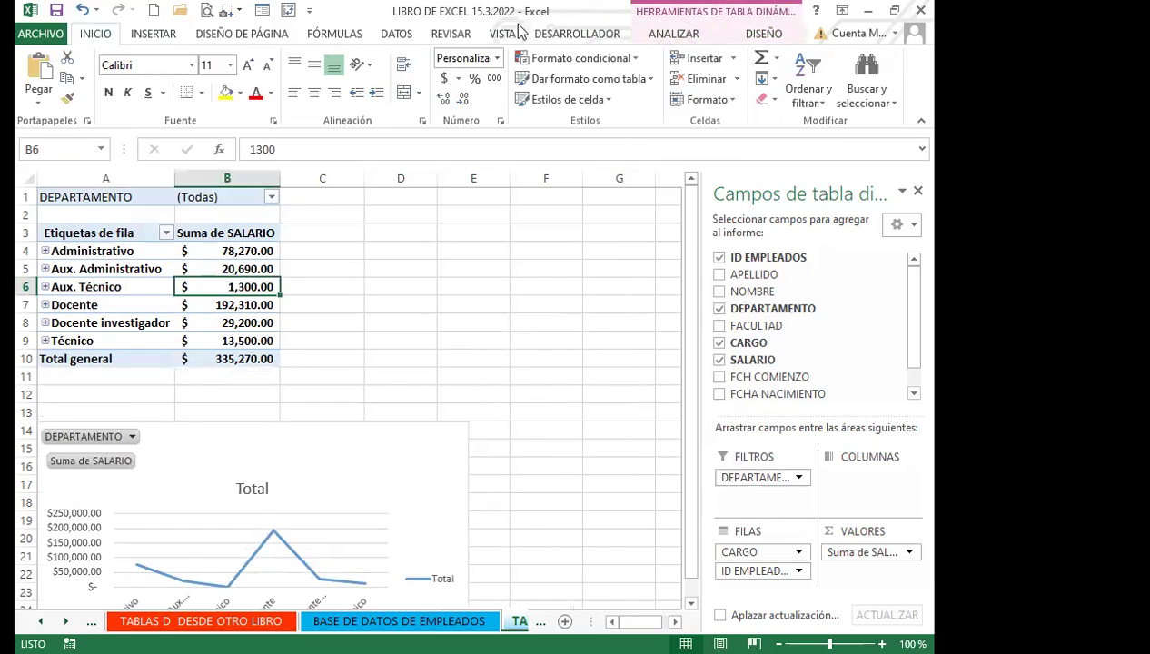
{"action": "left_click", "coordinate": [681, 36]}
{"action": "left_click", "coordinate": [757, 34]}
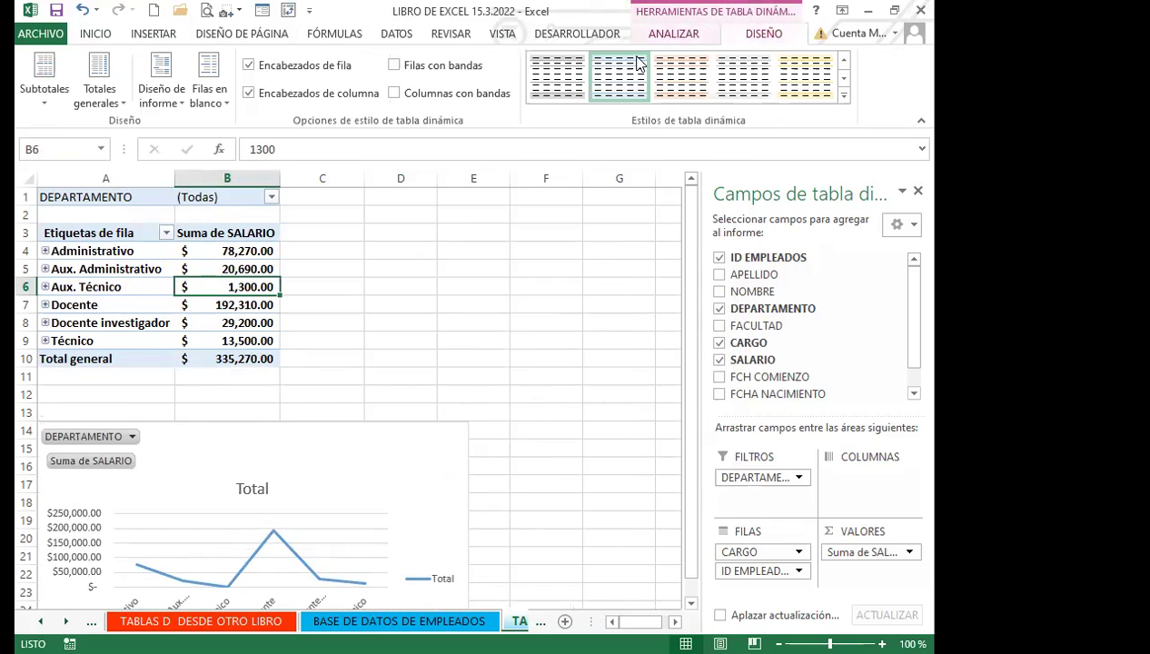
{"action": "left_click", "coordinate": [662, 38]}
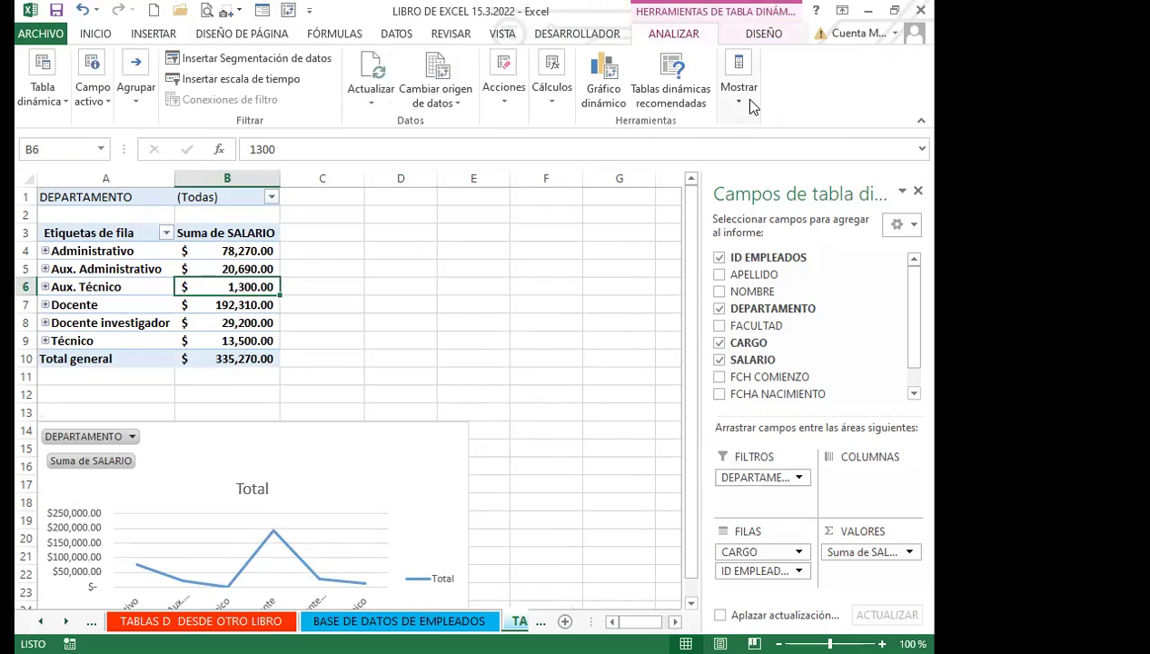
{"action": "left_click", "coordinate": [740, 99]}
{"action": "left_click", "coordinate": [674, 64]}
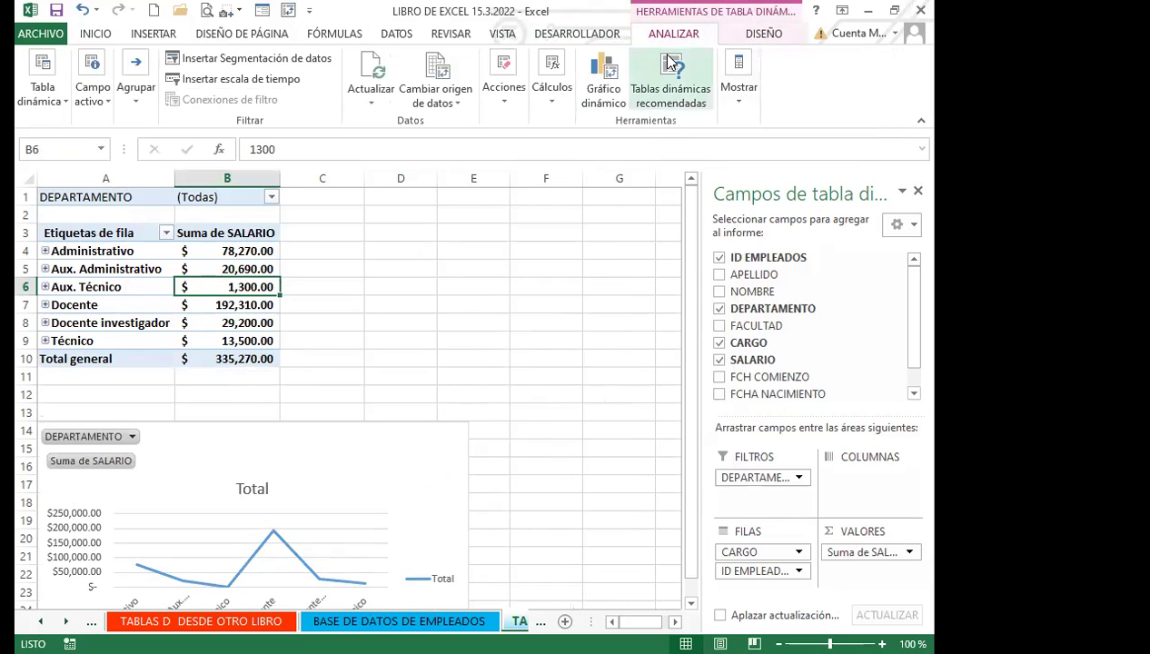
{"action": "left_click", "coordinate": [669, 61]}
{"action": "left_click", "coordinate": [250, 342]}
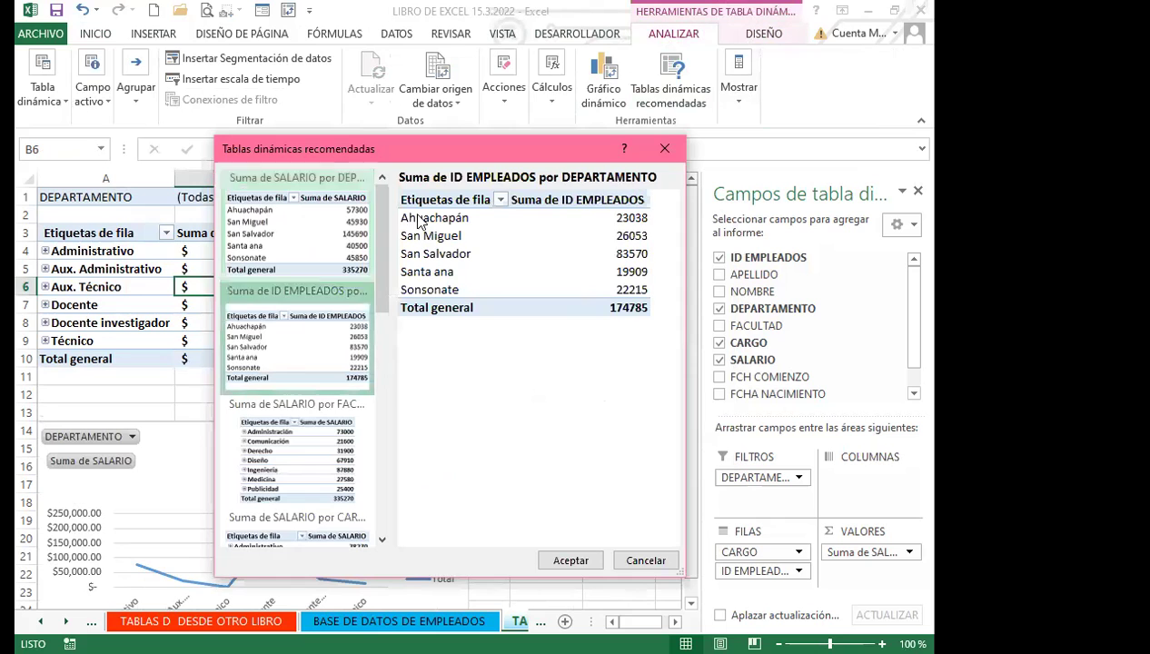
{"action": "left_click", "coordinate": [578, 562]}
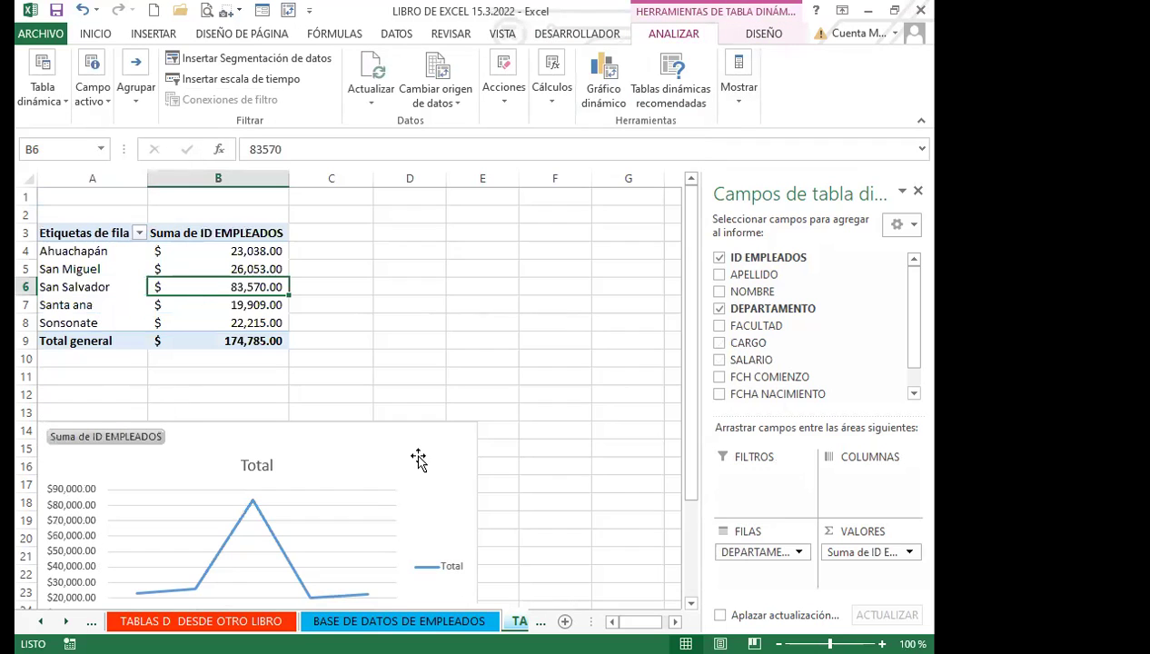
- Move the line chart to the right below the pivot table, starting at about column B, row 14
{"action": "left_click", "coordinate": [481, 356]}
{"action": "scroll", "coordinate": [313, 367], "scroll_direction": "down", "scroll_amount": 3}
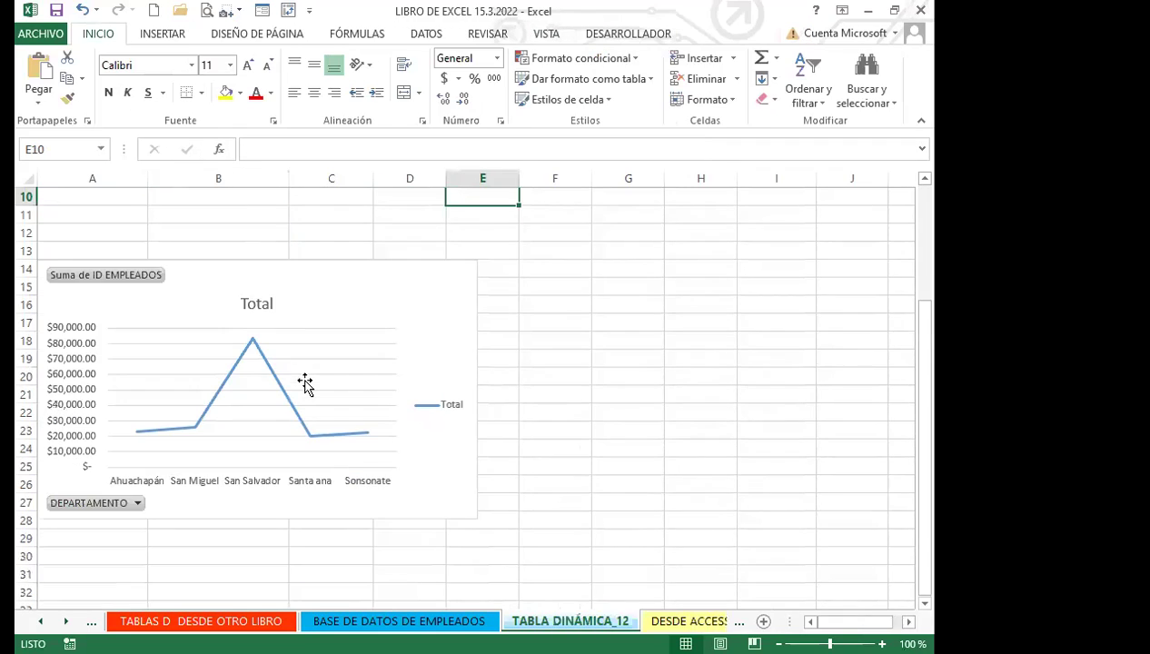
{"action": "scroll", "coordinate": [297, 411], "scroll_direction": "down", "scroll_amount": 7}
{"action": "scroll", "coordinate": [292, 428], "scroll_direction": "up", "scroll_amount": 7}
{"action": "scroll", "coordinate": [282, 370], "scroll_direction": "up", "scroll_amount": 3}
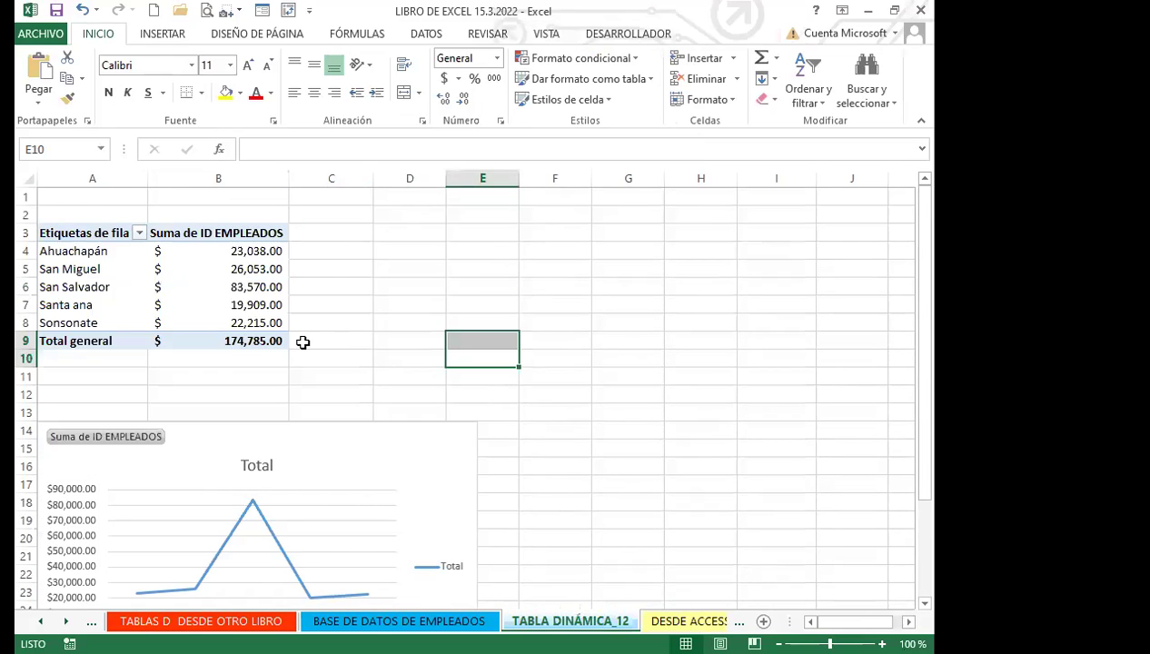
{"action": "left_click", "coordinate": [239, 303]}
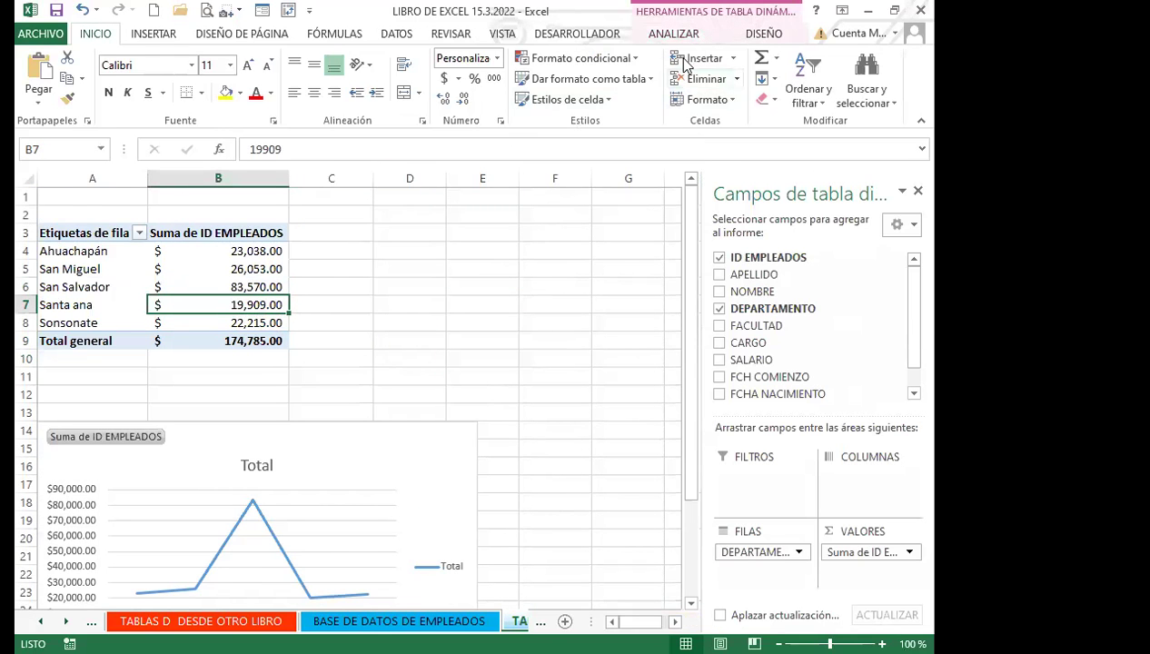
{"action": "left_click_drag", "start_coordinate": [412, 455], "coordinate": [512, 452]}
- Replace the pivot table's layout with the recommended Suma de SALARIO por FACULTAD (+) pivot table
{"action": "left_click", "coordinate": [226, 300]}
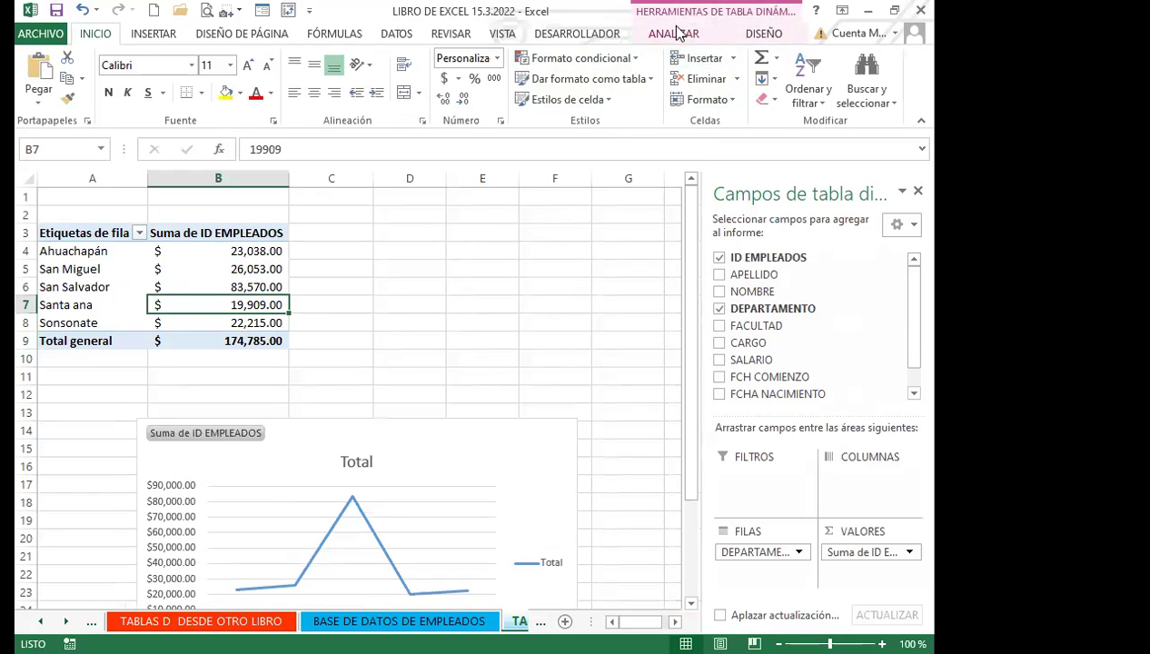
{"action": "left_click", "coordinate": [672, 33]}
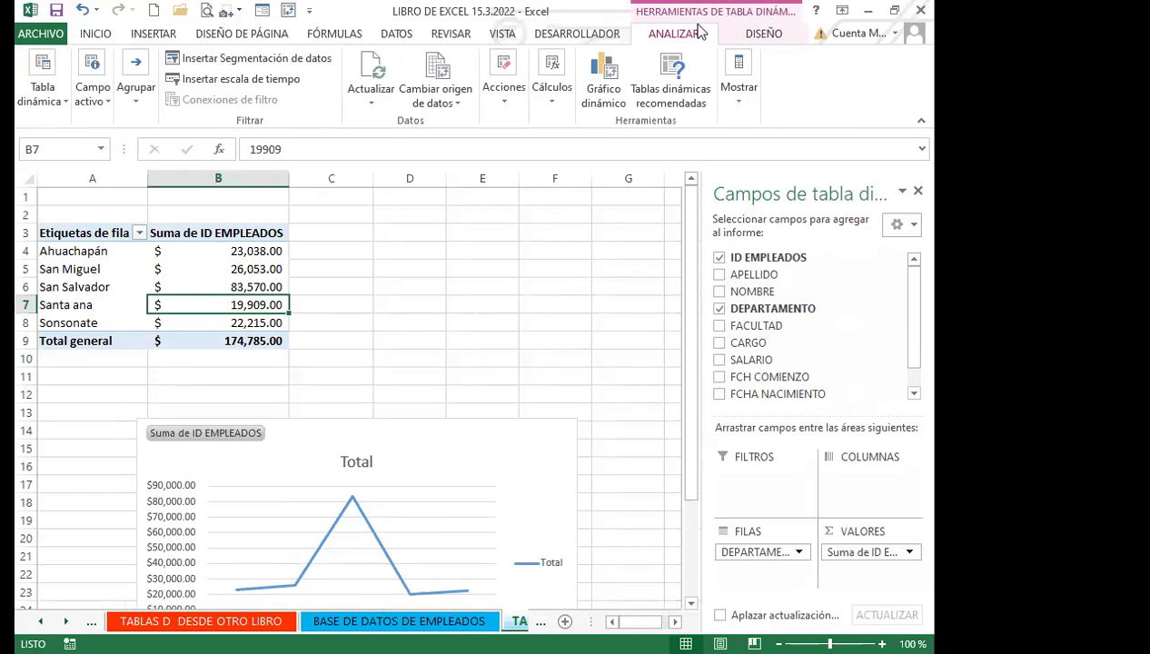
{"action": "left_click", "coordinate": [679, 71]}
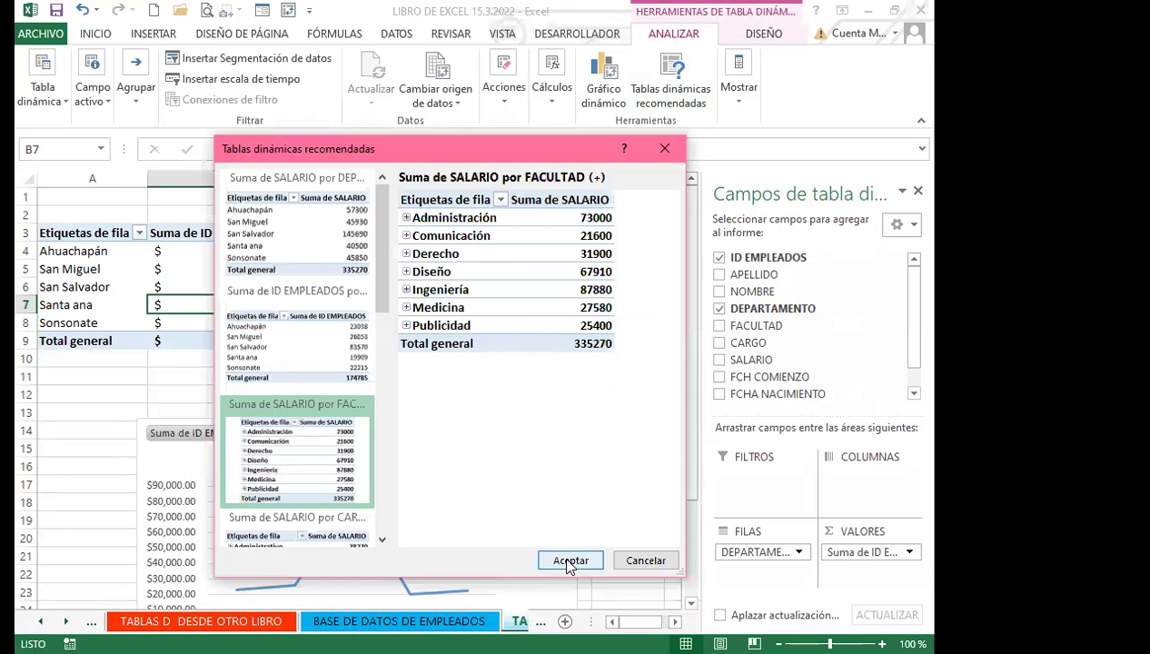
{"action": "left_click", "coordinate": [570, 560]}
{"action": "left_click", "coordinate": [178, 285]}
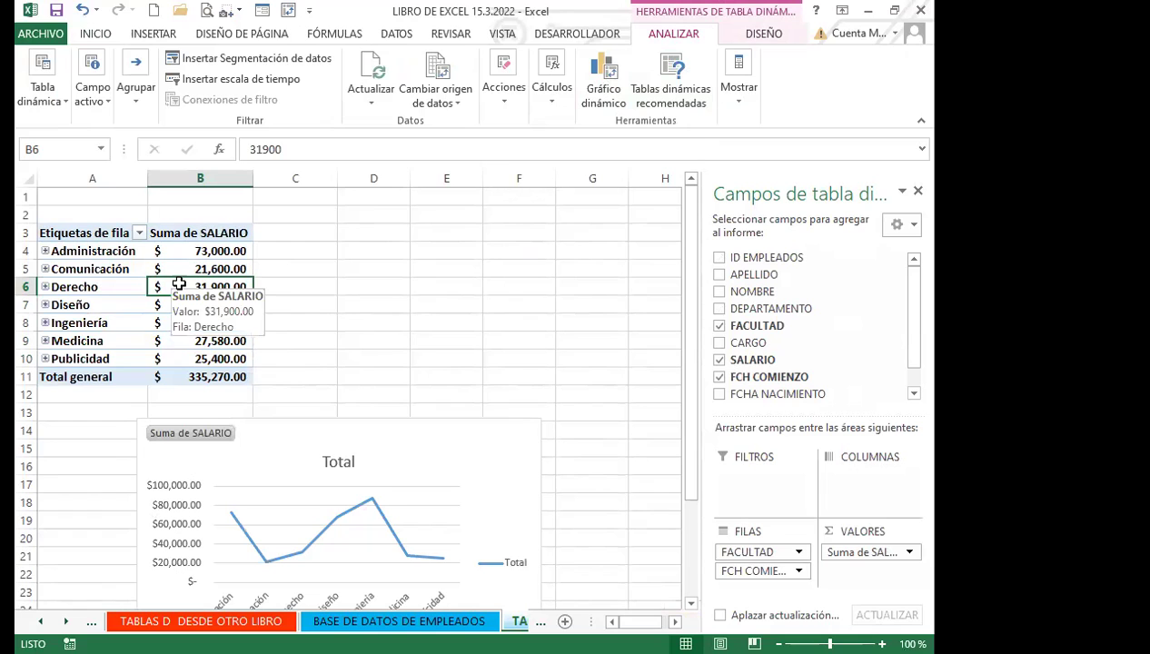
- Review the insertion and analysis commands available for the faculty salary pivot table, along with its list of fields
{"action": "left_click", "coordinate": [141, 33]}
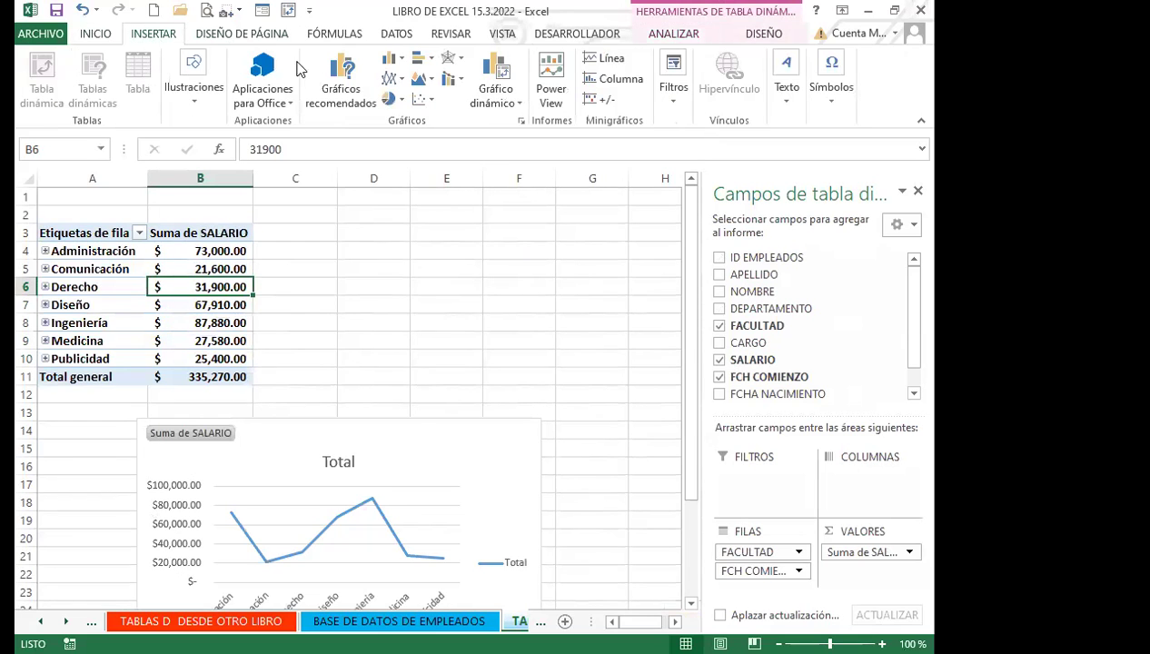
{"action": "left_click", "coordinate": [354, 267]}
{"action": "left_click", "coordinate": [193, 265]}
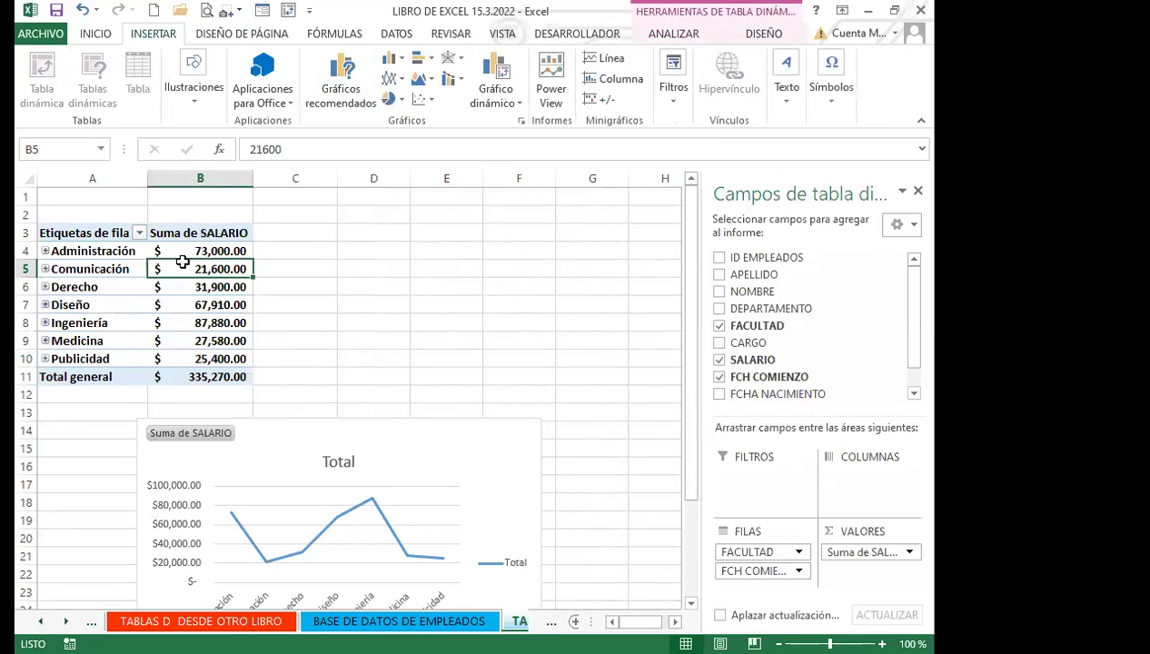
{"action": "left_click", "coordinate": [669, 36]}
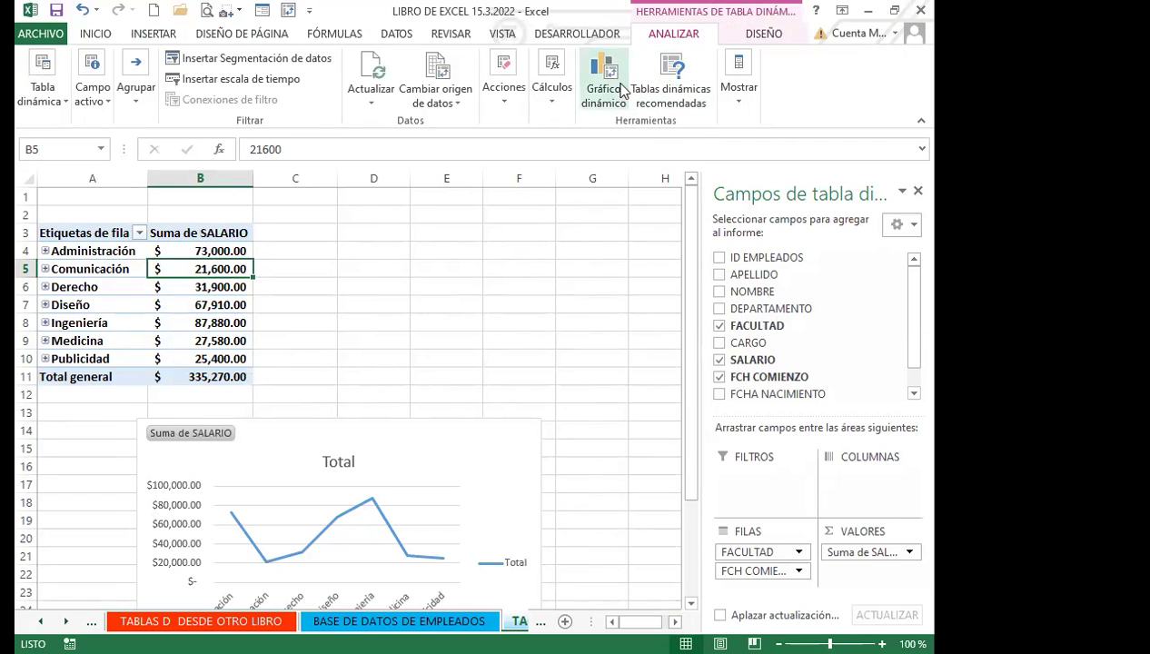
{"action": "left_click", "coordinate": [445, 357]}
{"action": "left_click", "coordinate": [204, 359]}
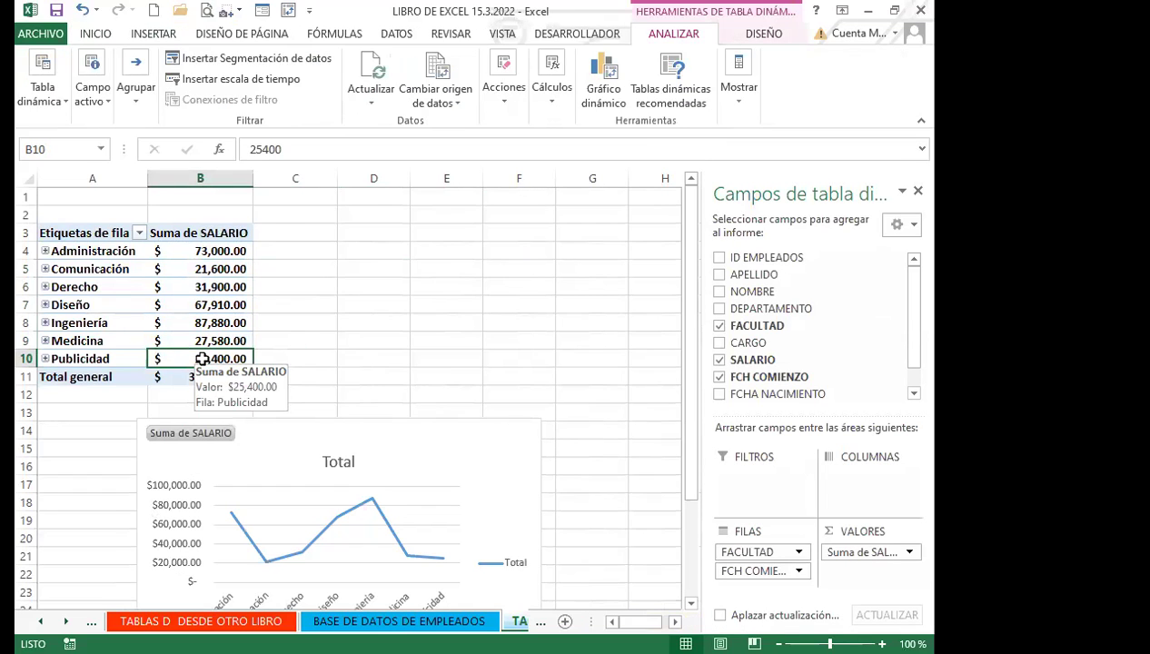
{"action": "scroll", "coordinate": [904, 327], "scroll_direction": "down", "scroll_amount": 1}
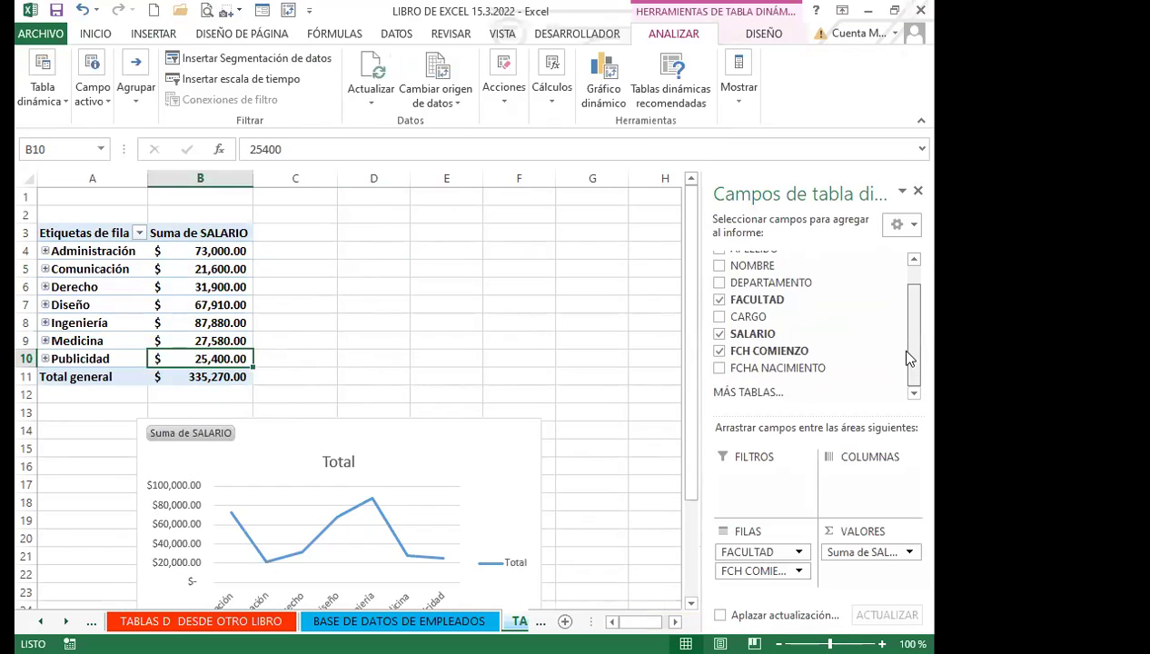
{"action": "scroll", "coordinate": [913, 363], "scroll_direction": "up", "scroll_amount": 1}
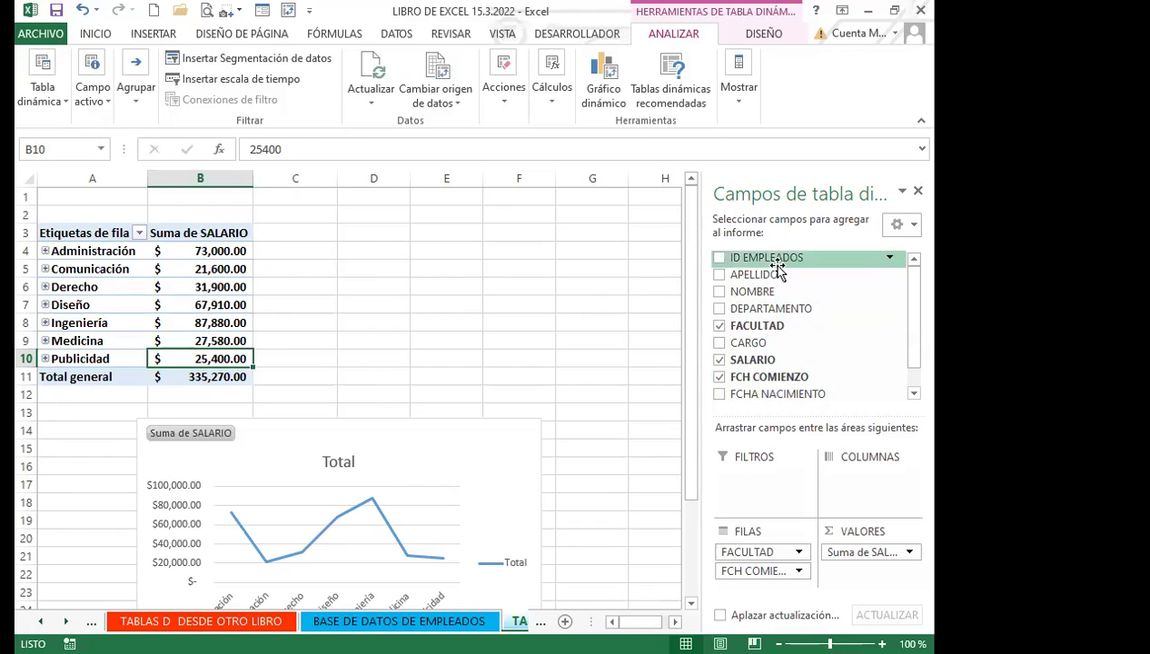
- Compare the contextual analysis and design tools offered for the faculty salary pivot table and its line chart
{"action": "left_click", "coordinate": [195, 287]}
{"action": "left_click", "coordinate": [457, 449]}
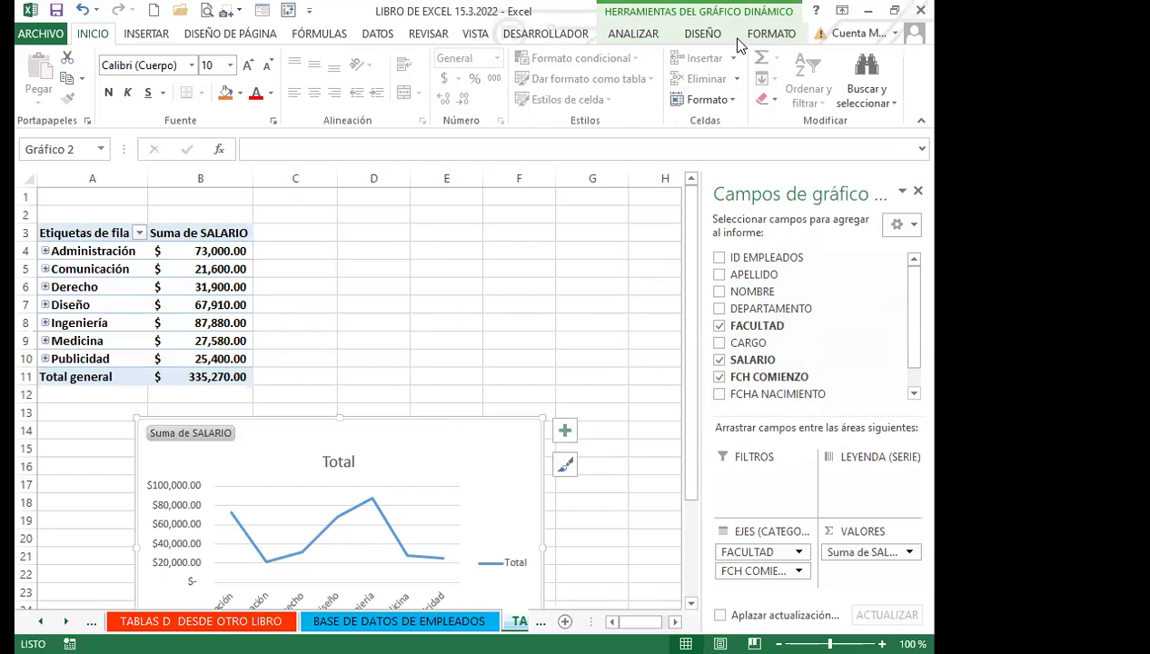
{"action": "left_click", "coordinate": [201, 304]}
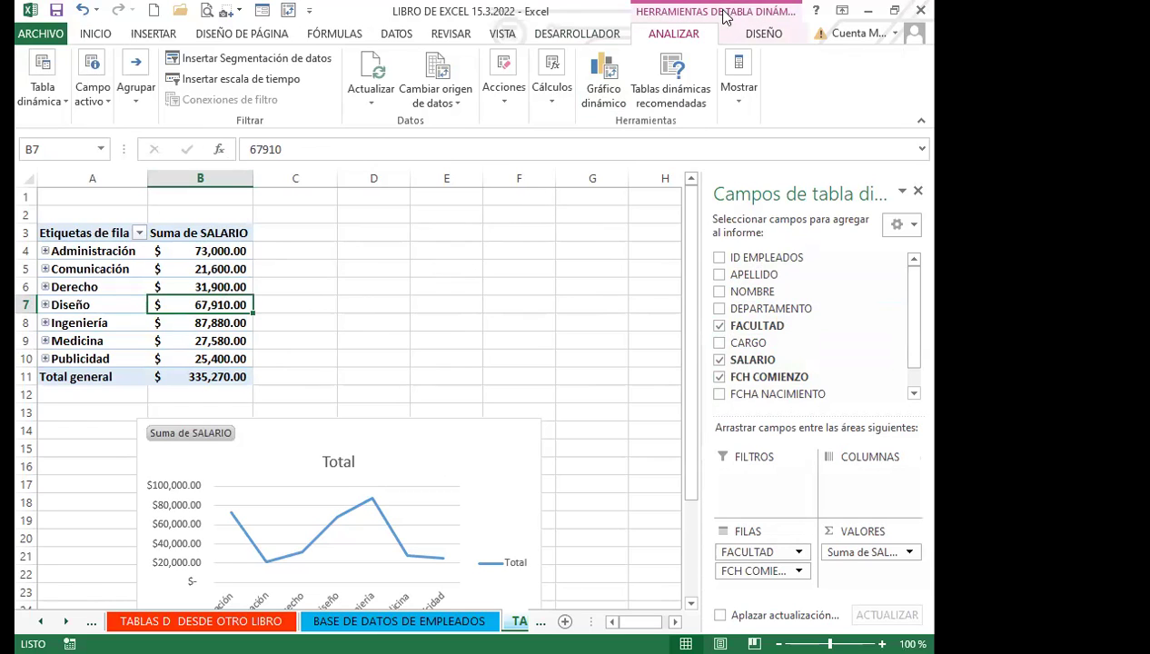
{"action": "left_click", "coordinate": [389, 304]}
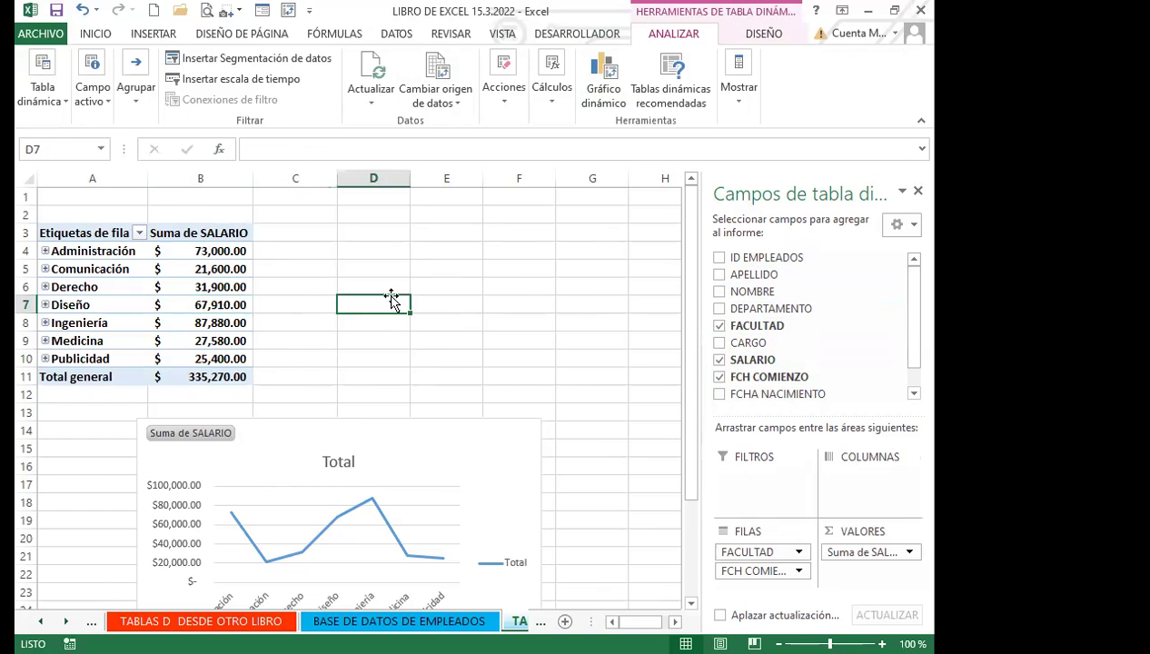
{"action": "left_click", "coordinate": [213, 302]}
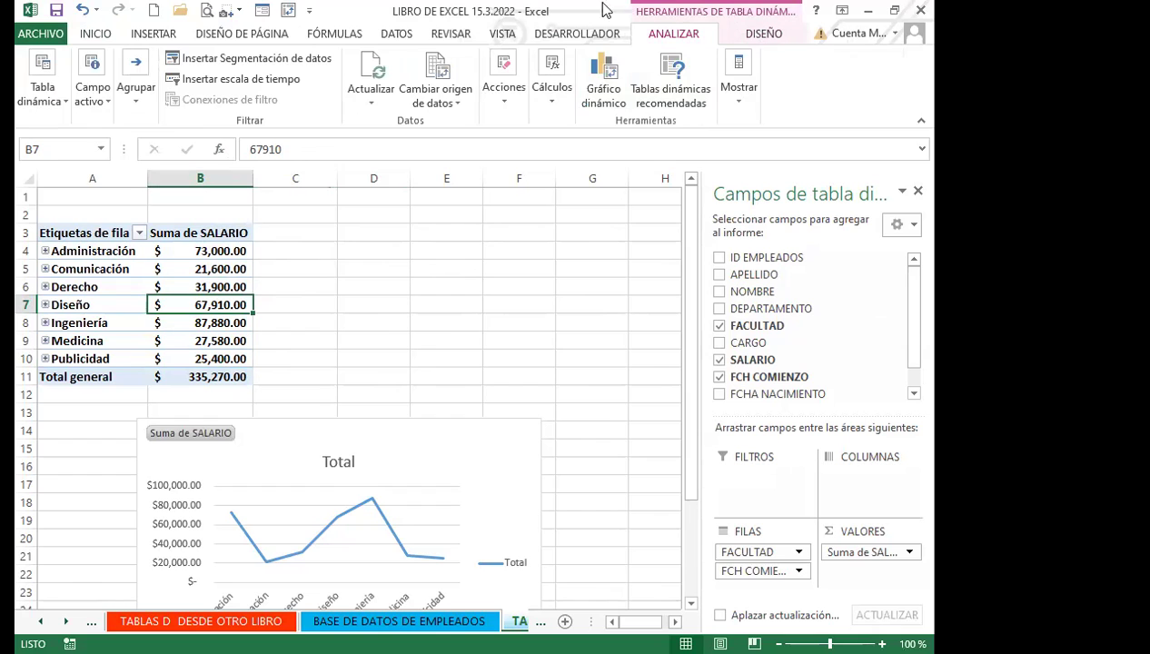
{"action": "left_click", "coordinate": [765, 35]}
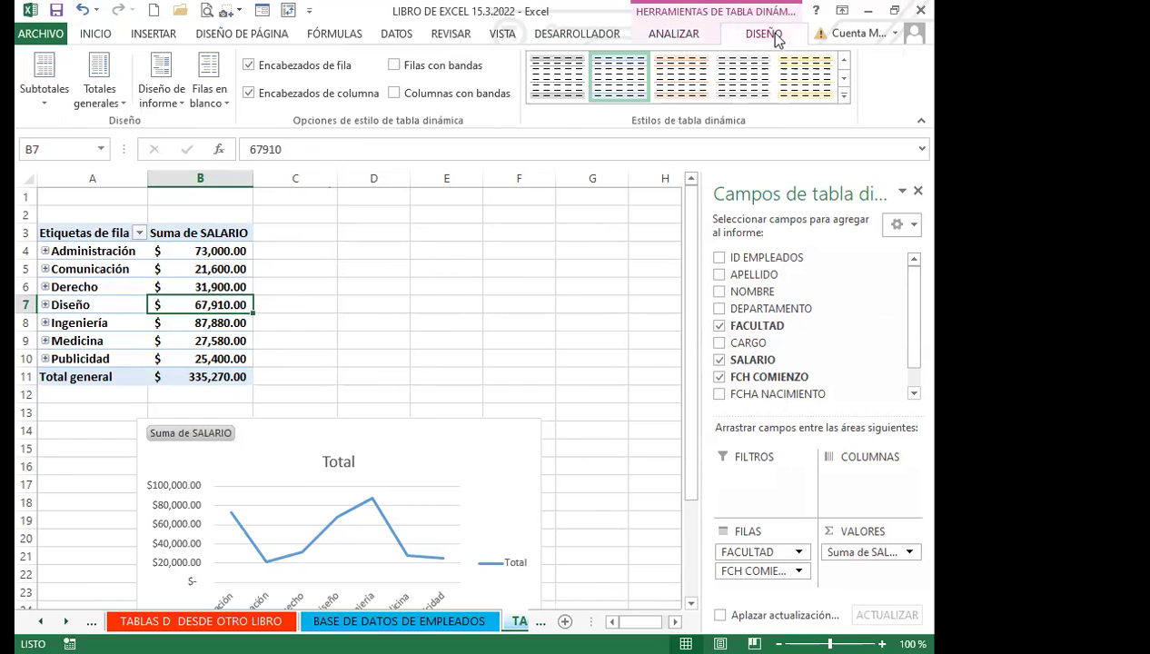
{"action": "left_click", "coordinate": [680, 38]}
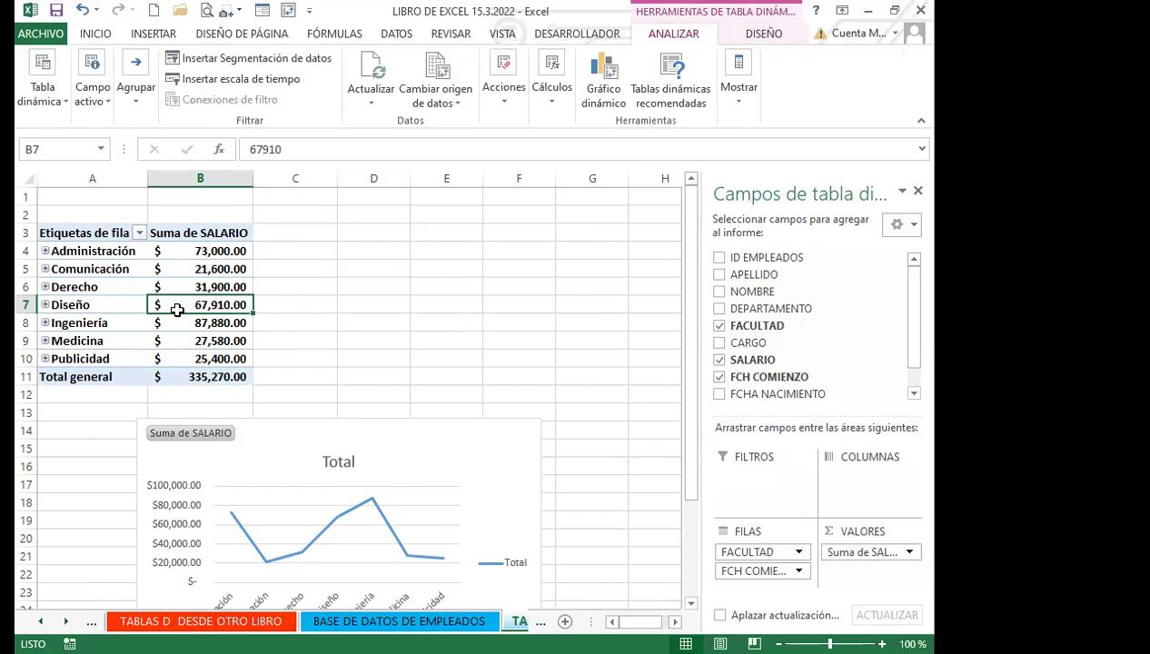
{"action": "left_click", "coordinate": [764, 37]}
{"action": "left_click", "coordinate": [683, 38]}
{"action": "left_click", "coordinate": [768, 38]}
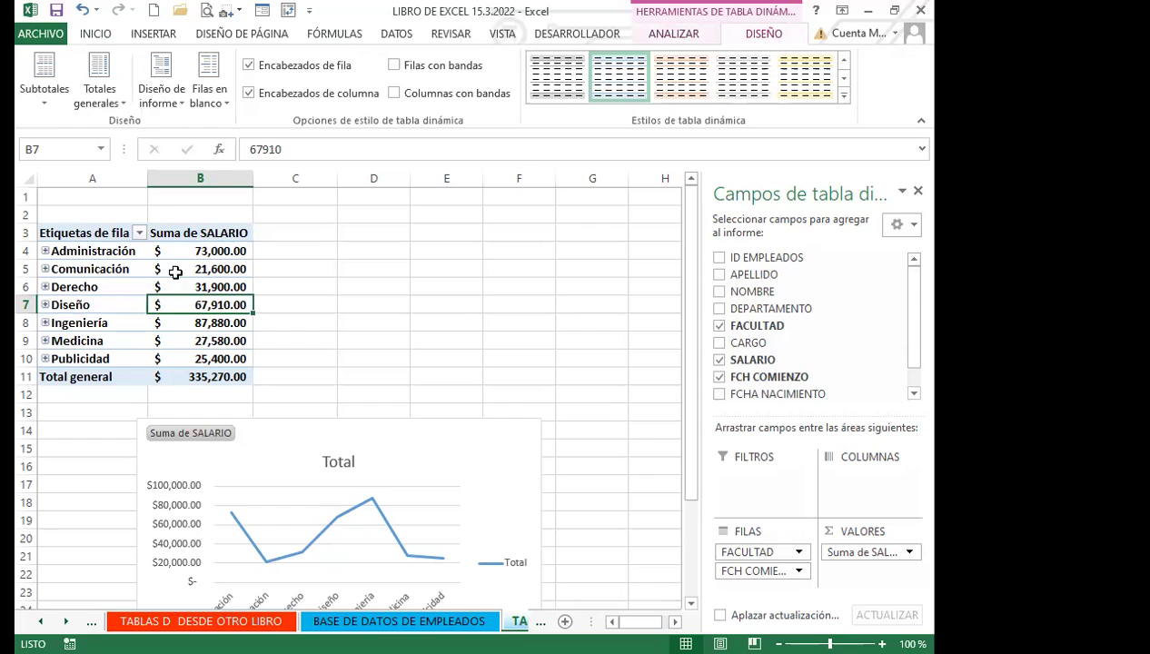
{"action": "left_click", "coordinate": [195, 342]}
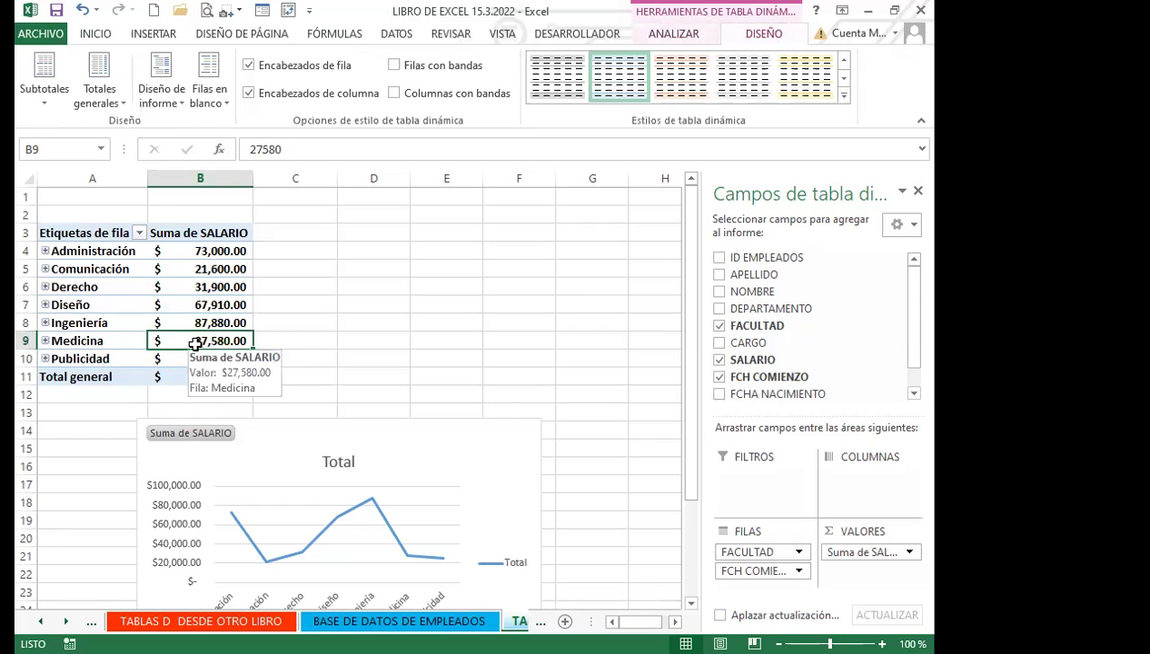
{"action": "left_click", "coordinate": [221, 306]}
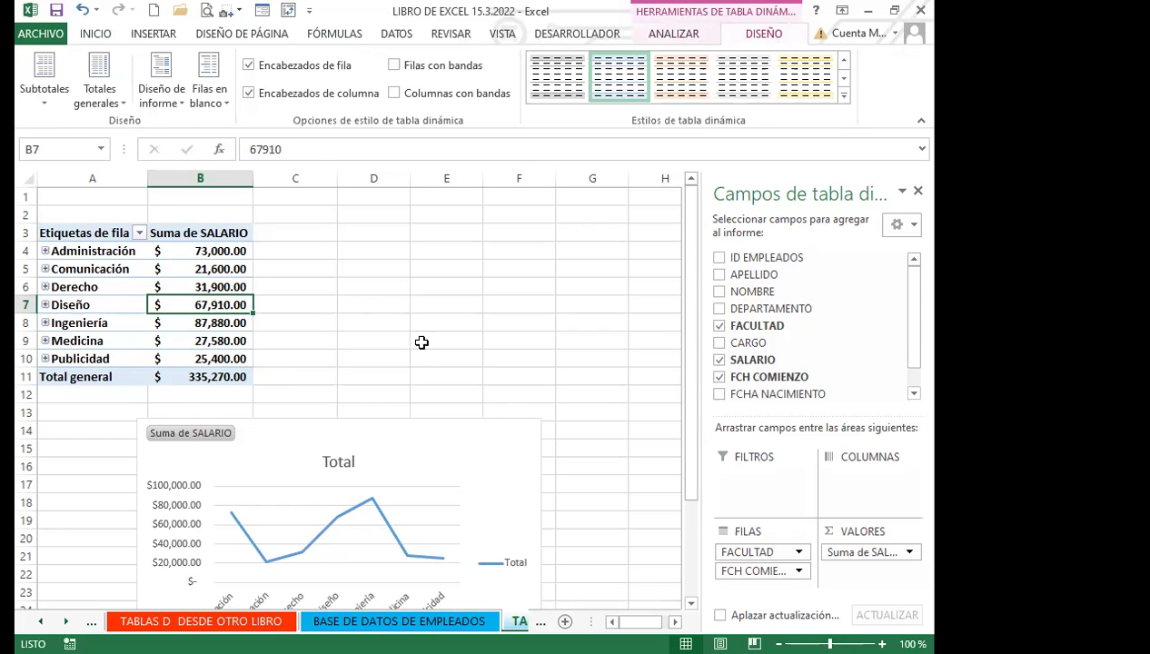
- Move the faculty salary line chart back toward column A below the pivot table, starting at about row 14
{"action": "left_click", "coordinate": [453, 445]}
{"action": "left_click_drag", "start_coordinate": [453, 445], "coordinate": [383, 448]}
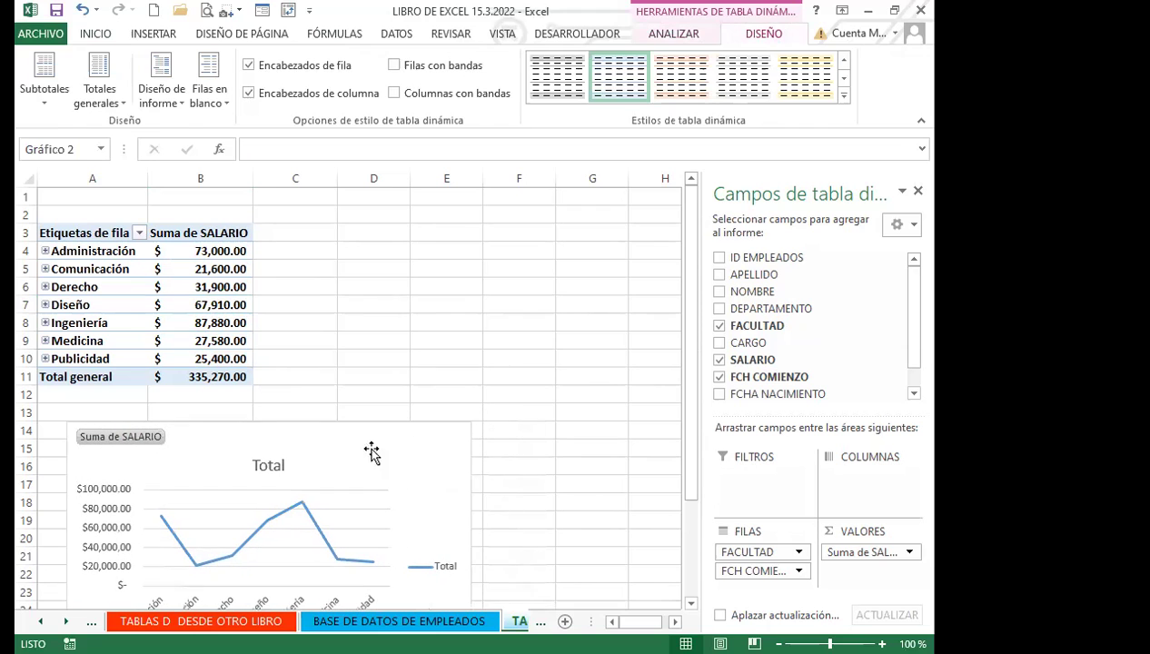
{"action": "left_click", "coordinate": [208, 341]}
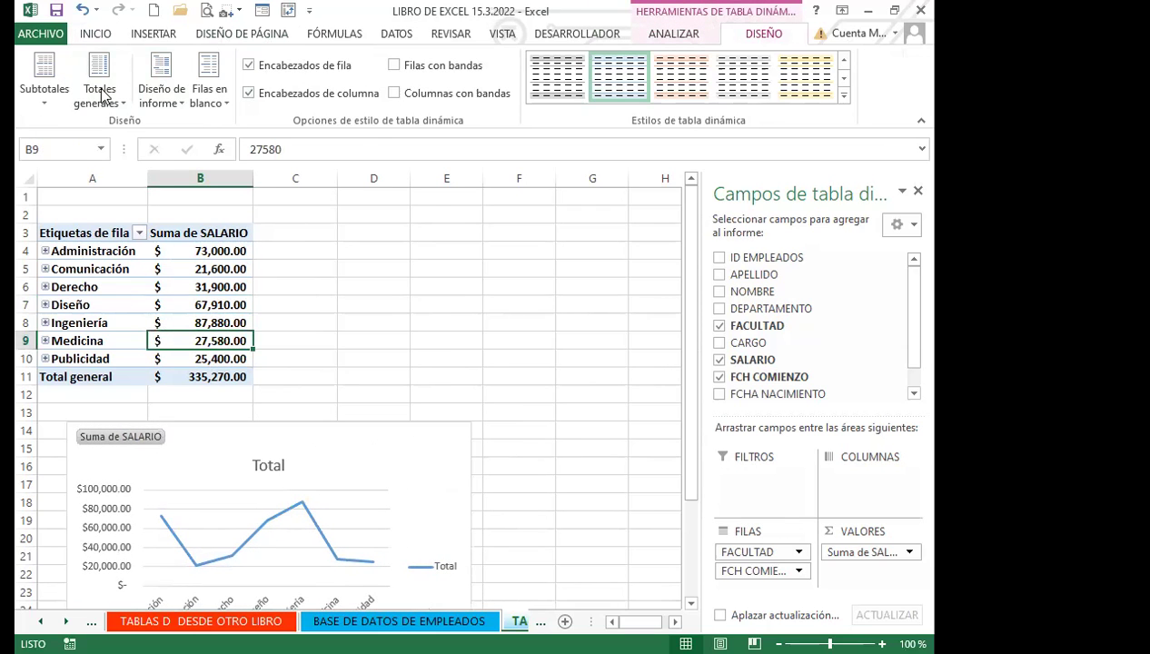
{"action": "left_click", "coordinate": [379, 298]}
{"action": "left_click", "coordinate": [238, 287]}
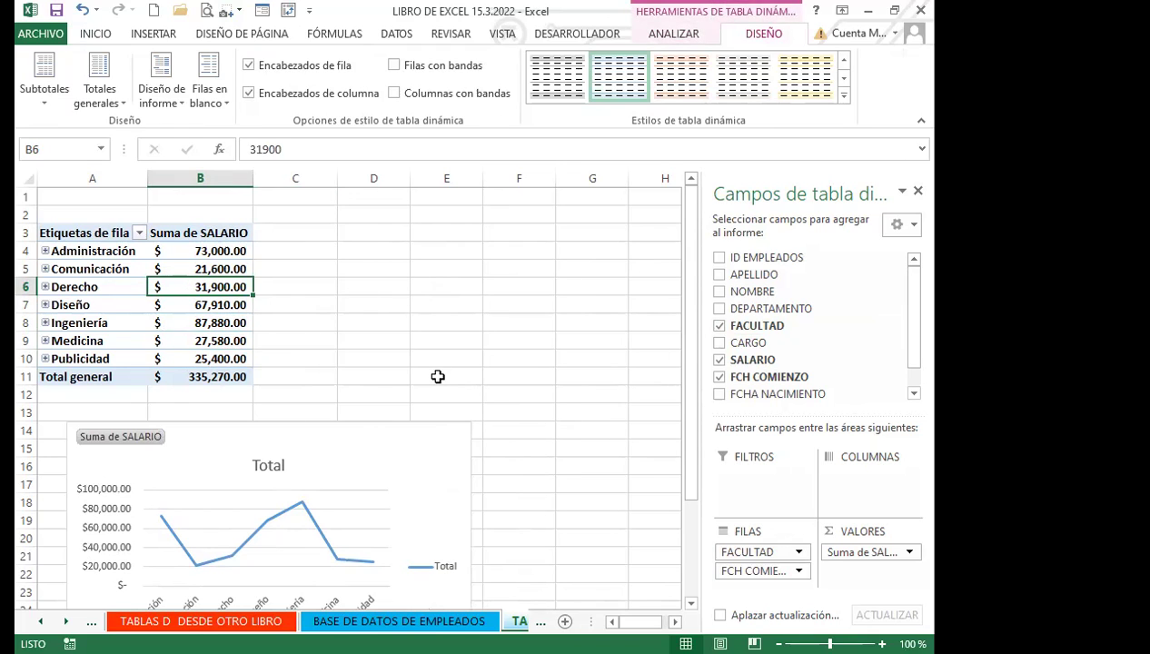
{"action": "left_click", "coordinate": [432, 462]}
- Replace the pivot table's layout with the recommended Suma de ID EMPLEADOS por FACULTAD (+) pivot table
{"action": "left_click", "coordinate": [159, 322]}
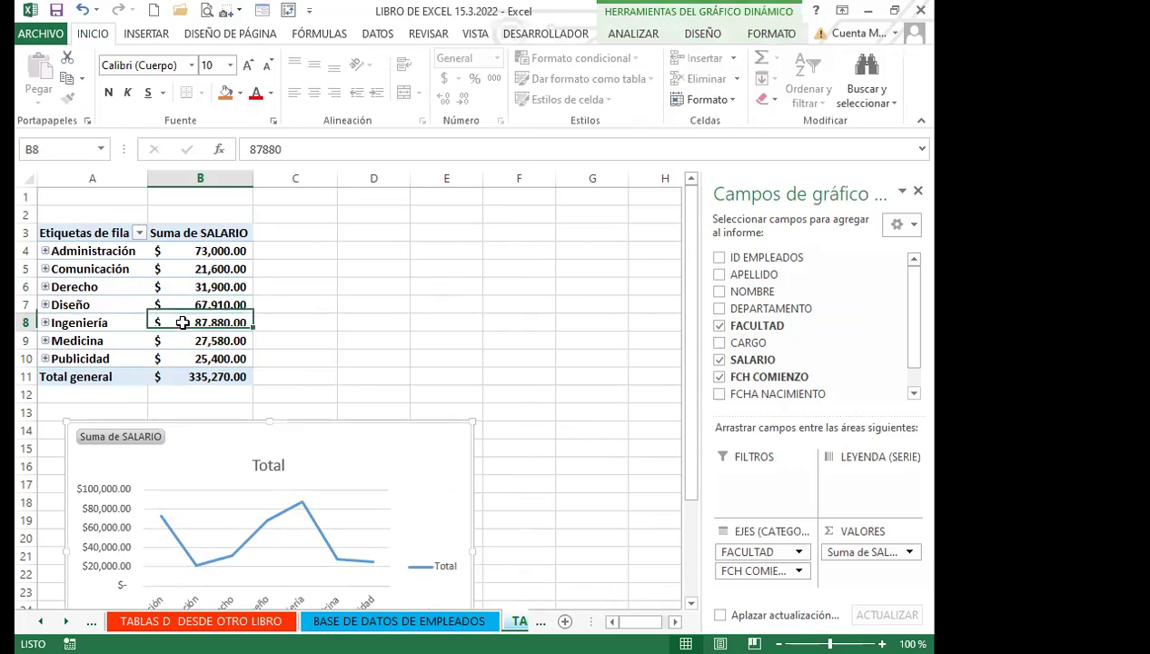
{"action": "left_click", "coordinate": [677, 34]}
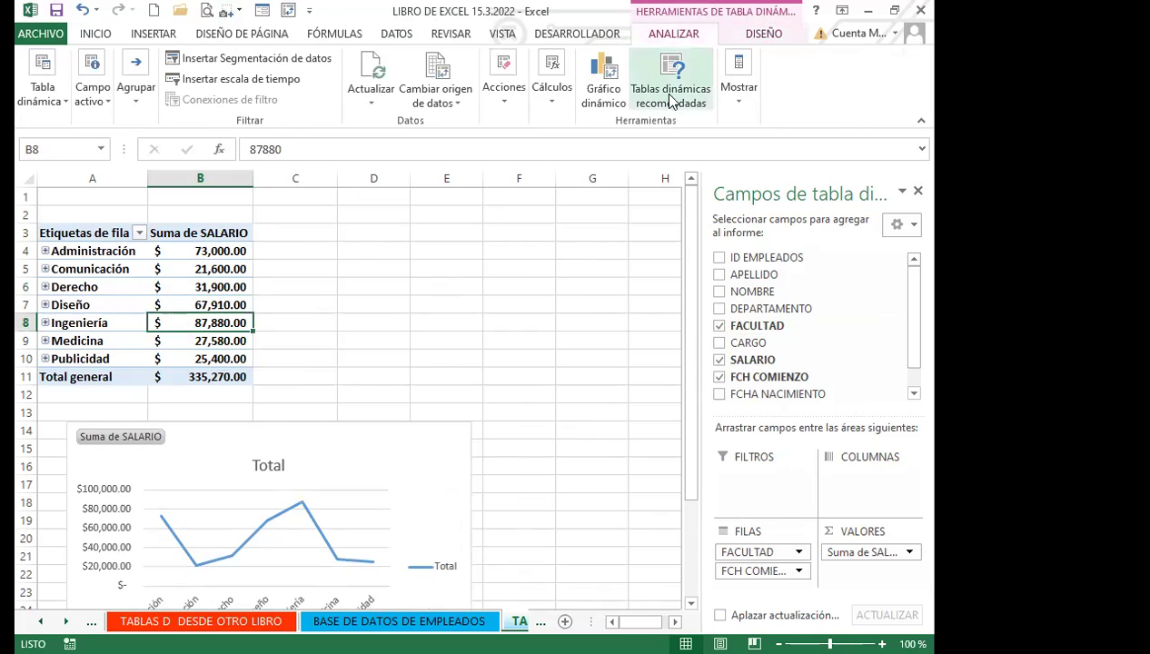
{"action": "scroll", "coordinate": [296, 445], "scroll_direction": "down", "scroll_amount": 5}
{"action": "left_click", "coordinate": [296, 363]}
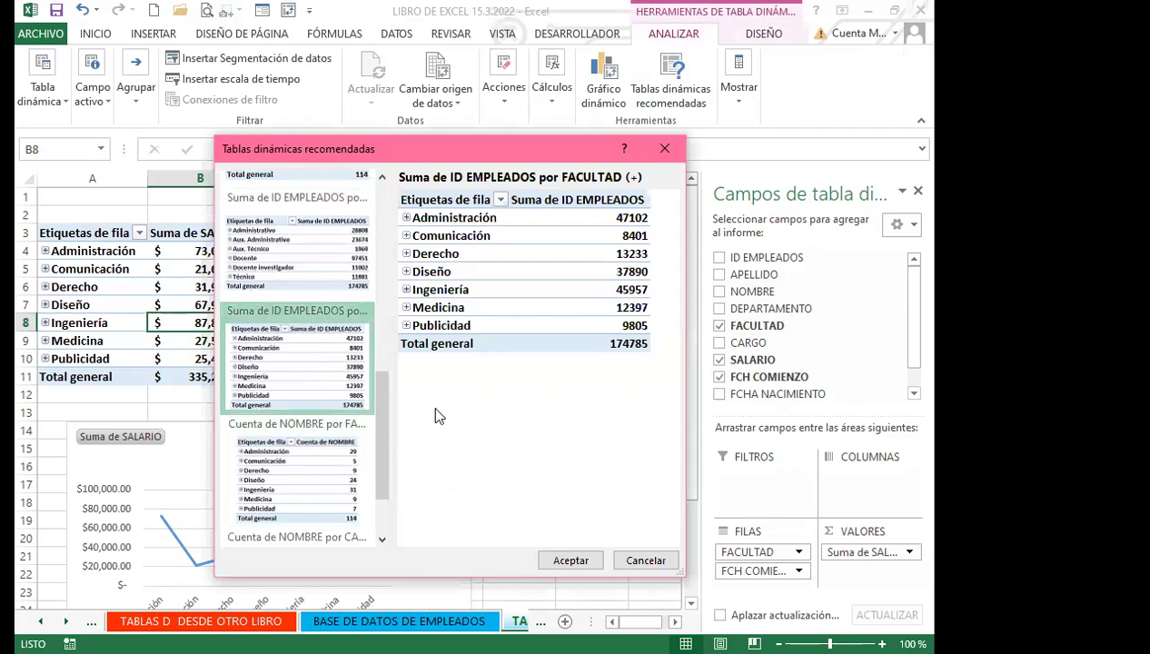
{"action": "left_click", "coordinate": [571, 559]}
{"action": "left_click", "coordinate": [259, 320]}
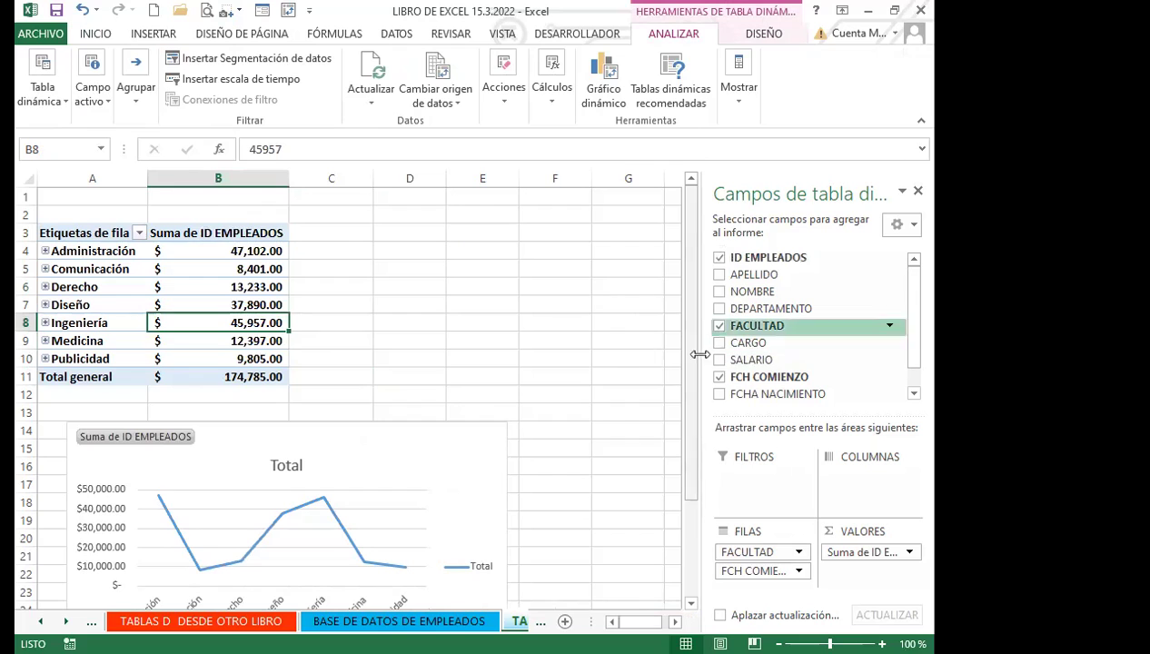
- Insert a pie pivot chart of the faculty employee ID table and move it below the table at about row 14
{"action": "left_click", "coordinate": [681, 86]}
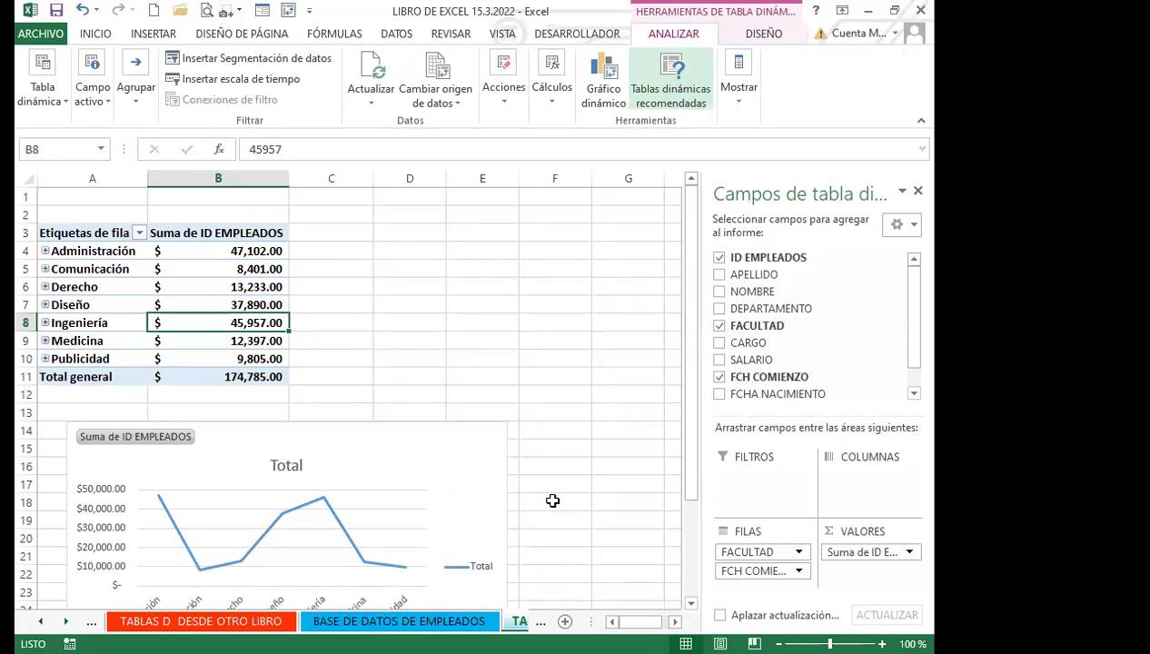
{"action": "left_click_drag", "start_coordinate": [511, 333], "coordinate": [583, 487]}
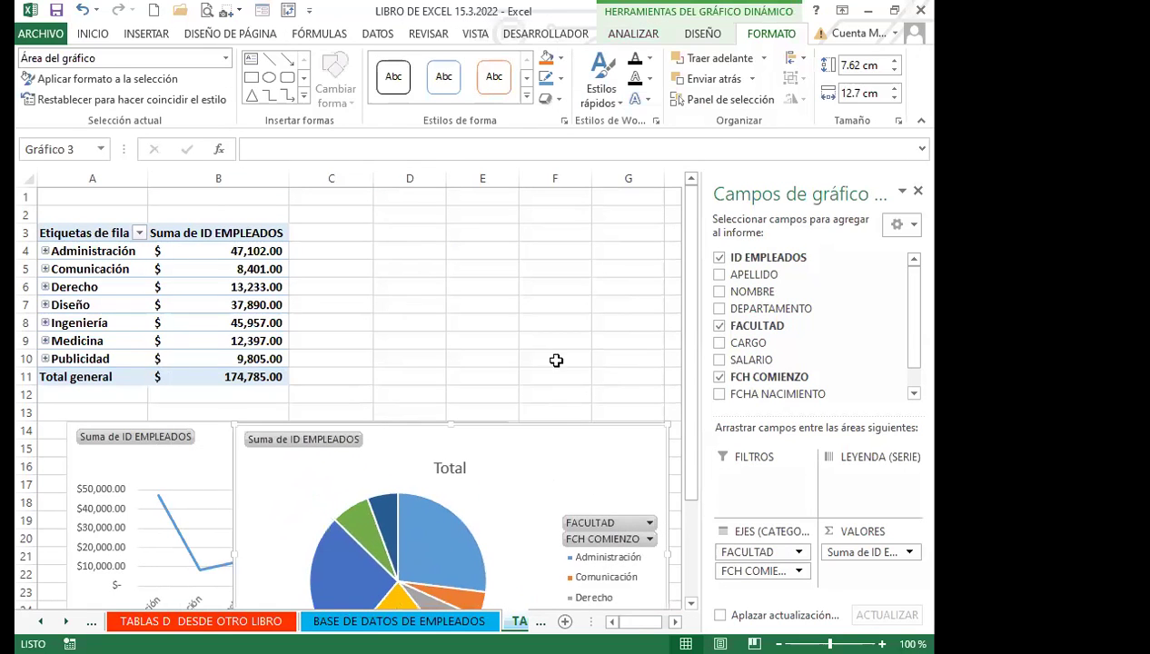
{"action": "left_click", "coordinate": [543, 338]}
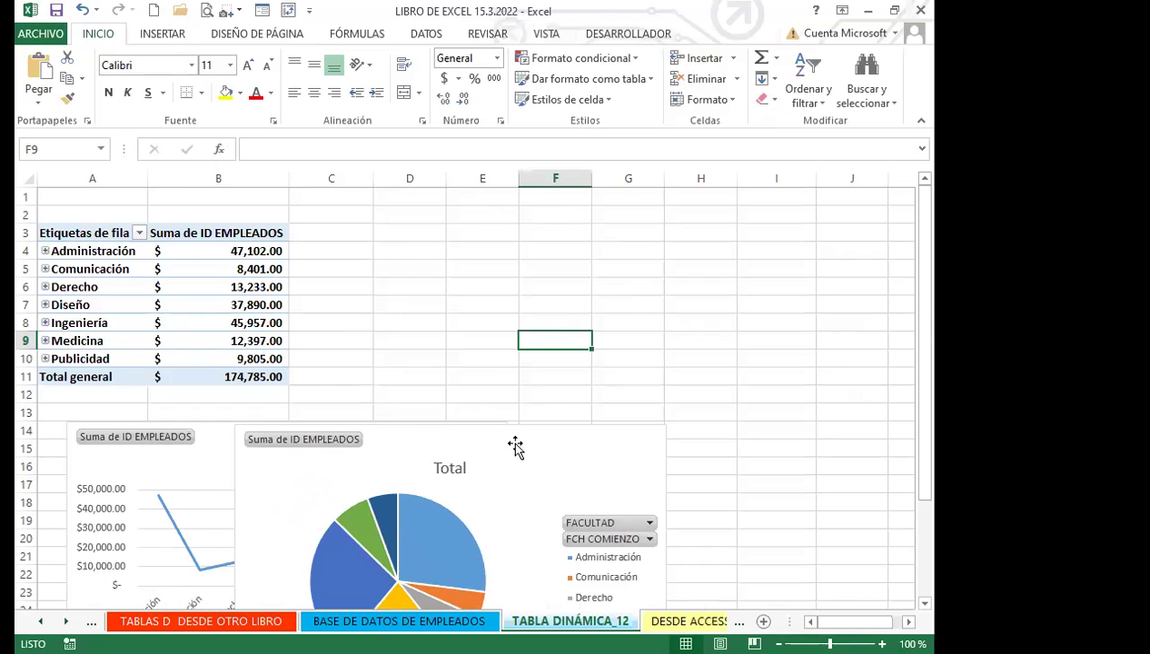
{"action": "left_click", "coordinate": [545, 477]}
{"action": "left_click", "coordinate": [211, 319]}
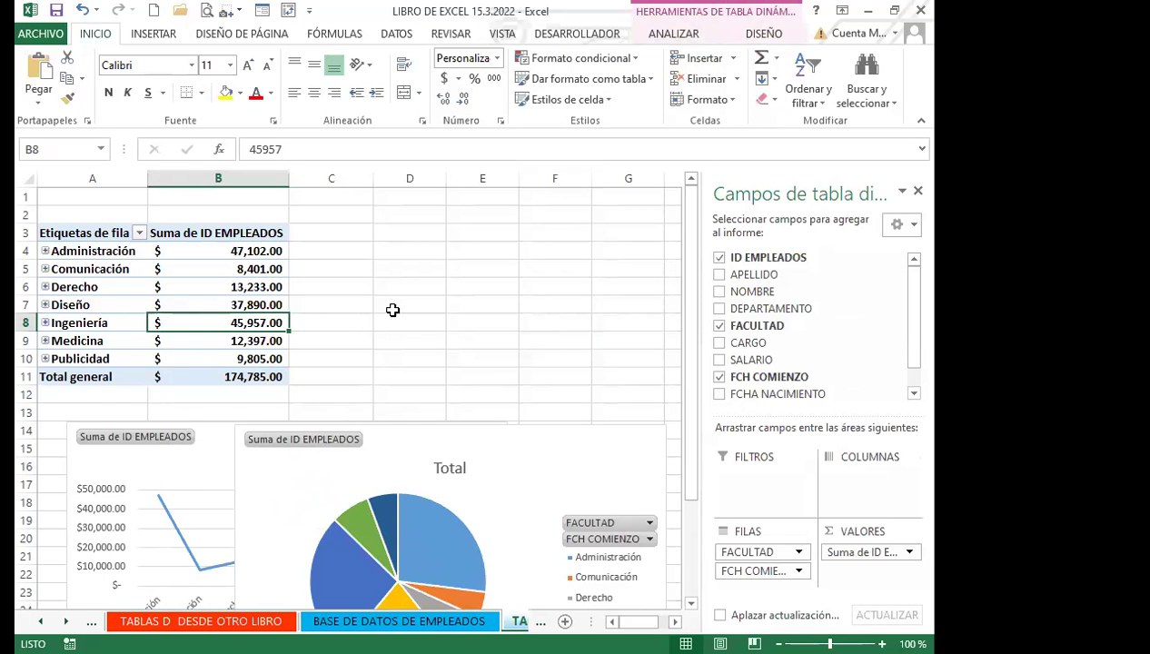
- Arrange the charts with the pie beside the pivot table from column C, row 1, and the line chart below at about row 16
{"action": "left_click", "coordinate": [156, 450]}
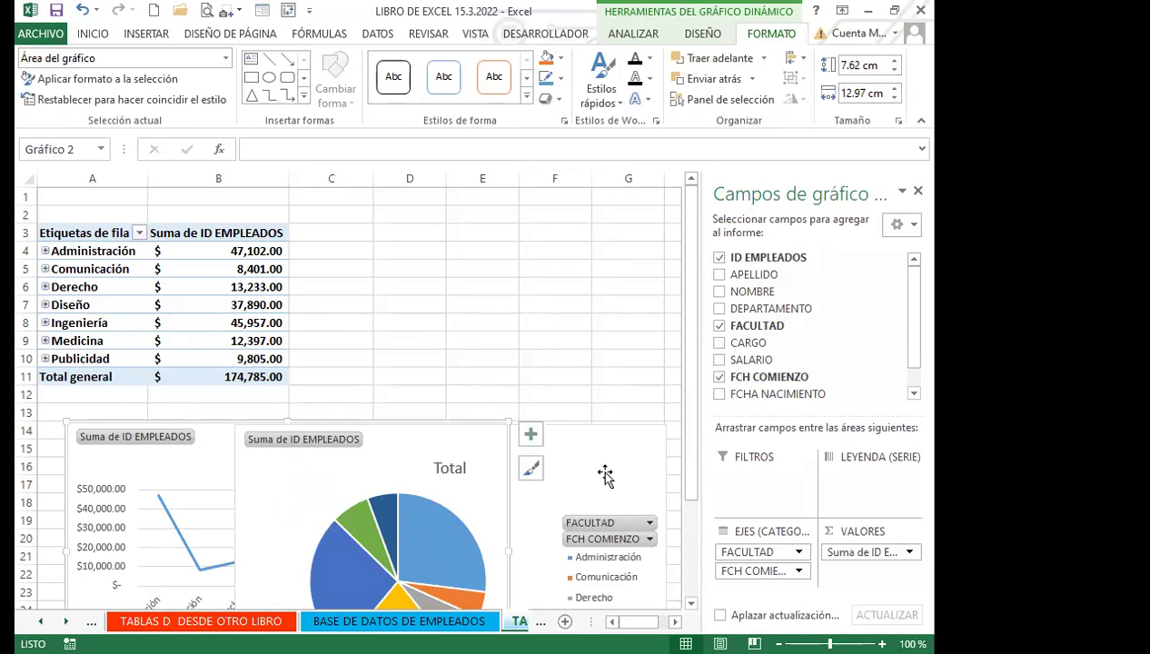
{"action": "left_click_drag", "start_coordinate": [603, 470], "coordinate": [659, 257]}
{"action": "left_click_drag", "start_coordinate": [444, 503], "coordinate": [465, 556]}
{"action": "mouse_move", "coordinate": [584, 259]}
{"action": "left_mouse_down"}
{"action": "mouse_move", "coordinate": [598, 236]}
{"action": "mouse_move", "coordinate": [592, 251]}
{"action": "left_mouse_up"}
{"action": "left_click_drag", "start_coordinate": [515, 502], "coordinate": [520, 489]}
{"action": "left_click", "coordinate": [578, 286]}
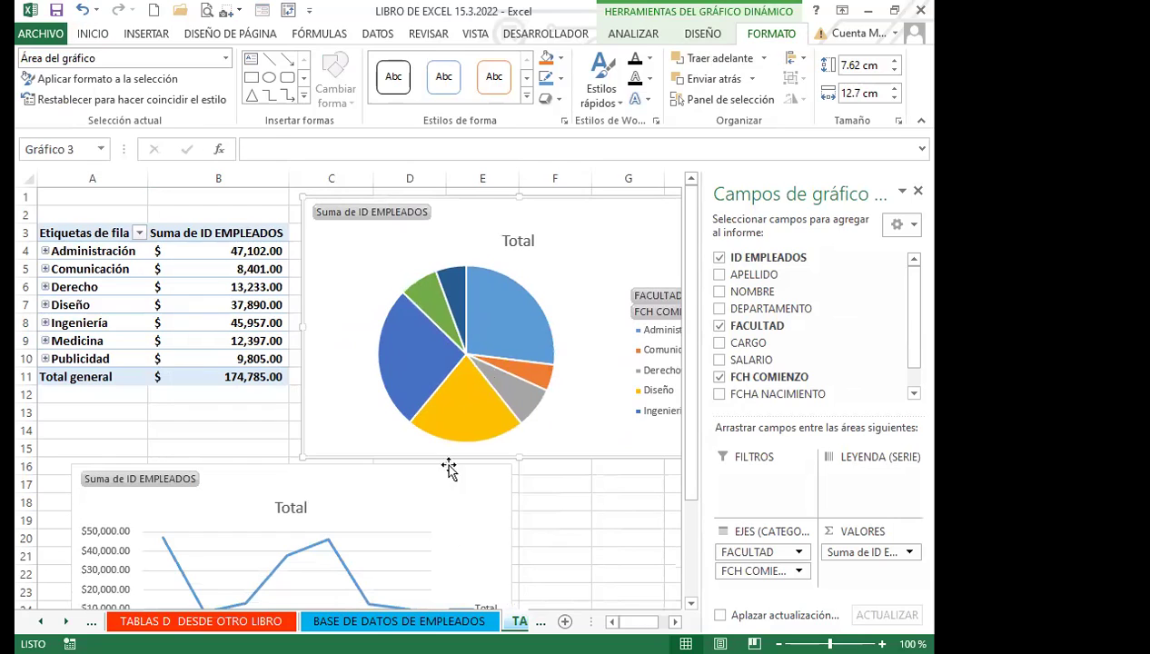
- Compare the contextual tools offered for the line chart, the pie chart and the pivot table
{"action": "left_click", "coordinate": [469, 487]}
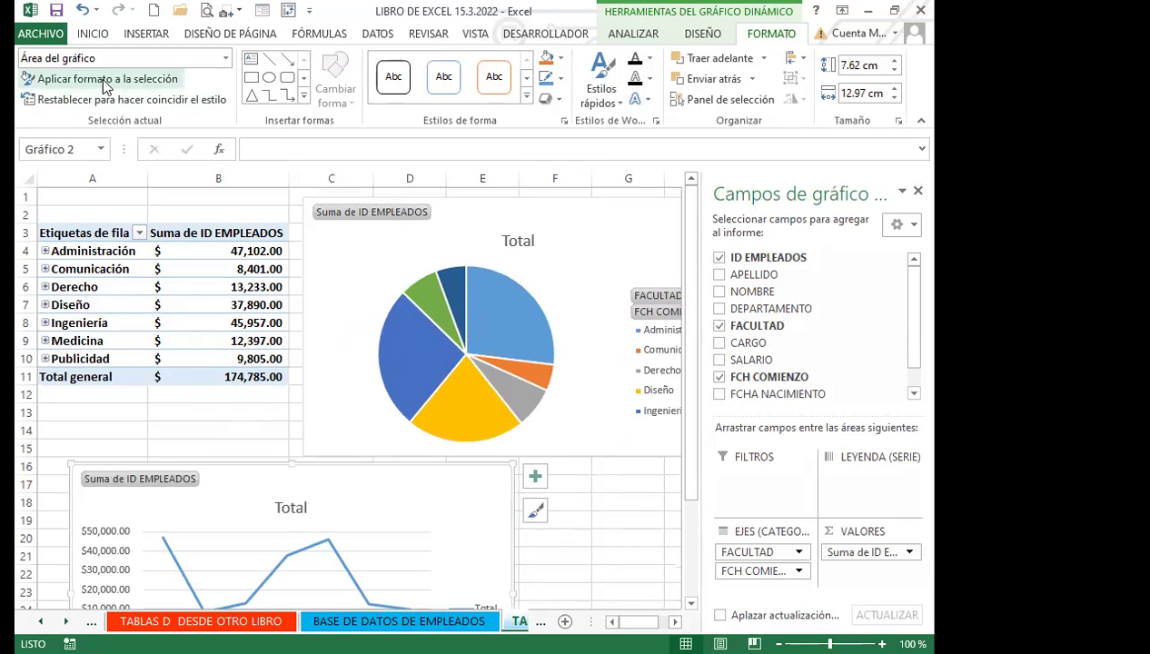
{"action": "left_click", "coordinate": [123, 37]}
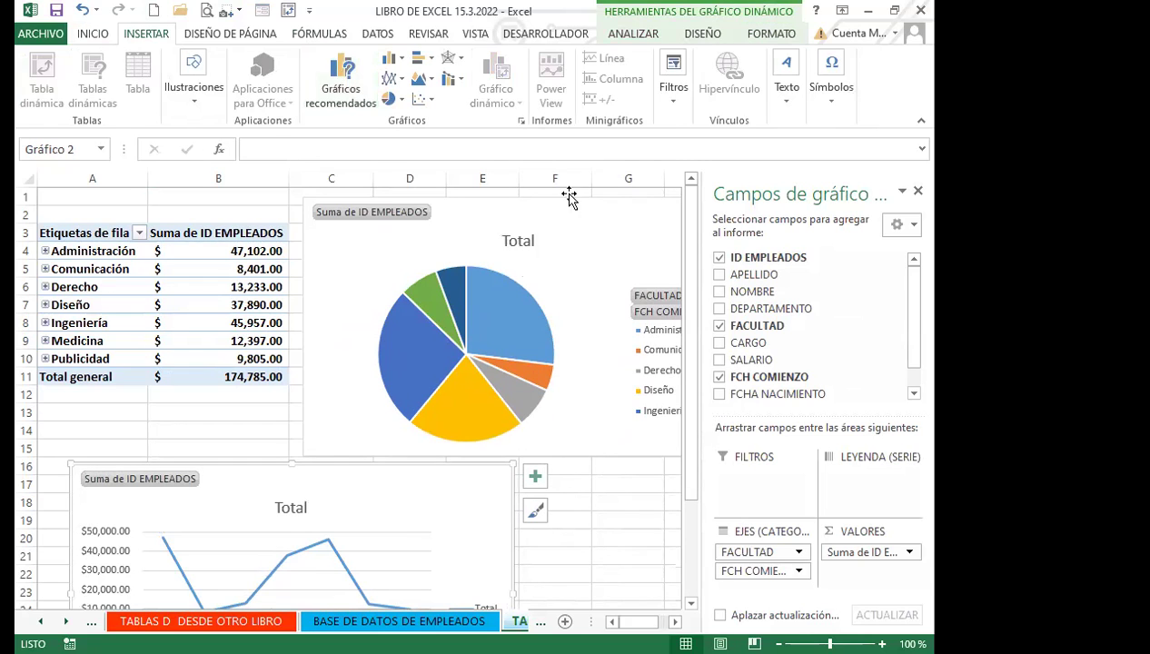
{"action": "left_click", "coordinate": [717, 34]}
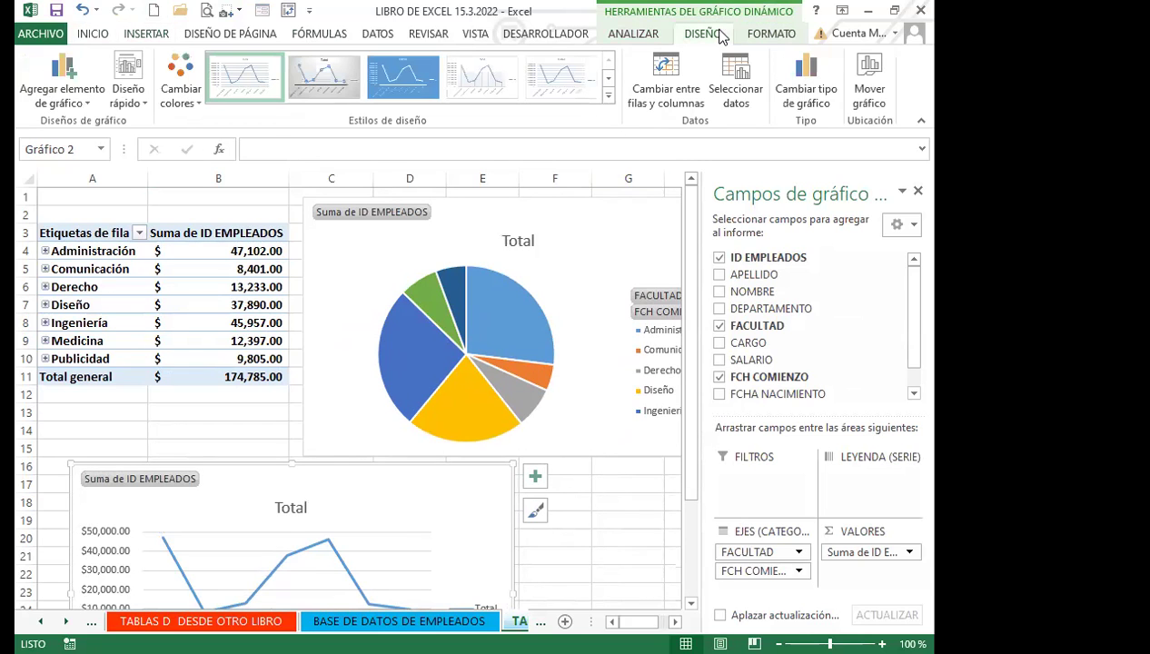
{"action": "left_click", "coordinate": [635, 33]}
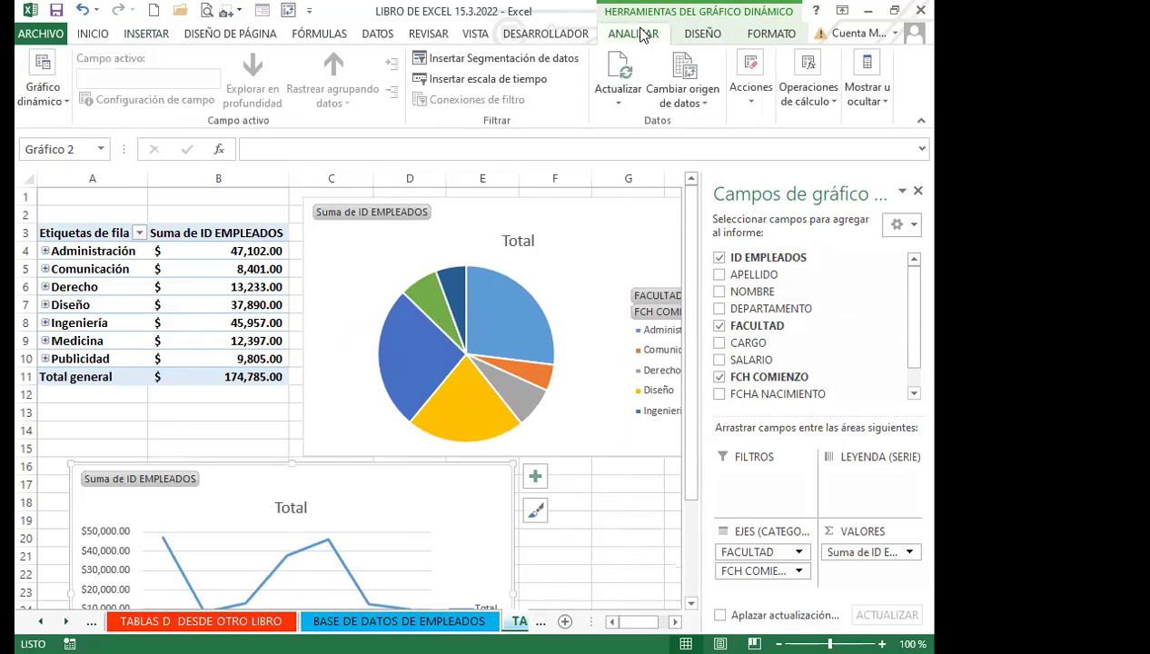
{"action": "left_click", "coordinate": [773, 36]}
{"action": "left_click", "coordinate": [623, 37]}
{"action": "left_click", "coordinate": [595, 250]}
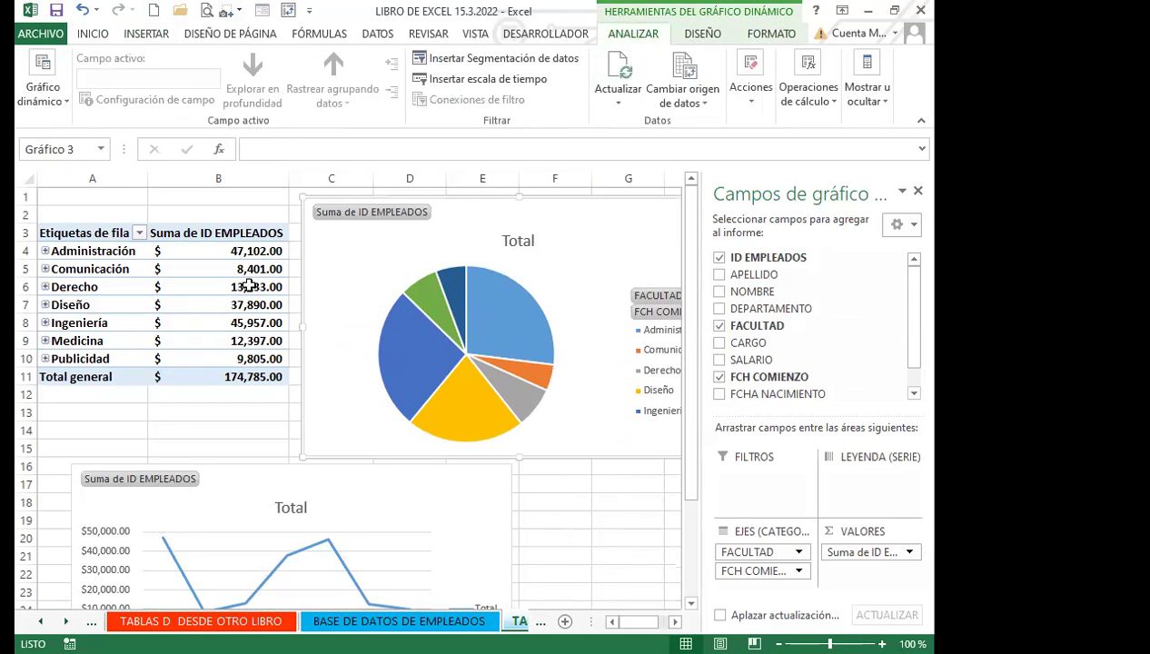
{"action": "left_click", "coordinate": [247, 305]}
{"action": "left_click", "coordinate": [688, 40]}
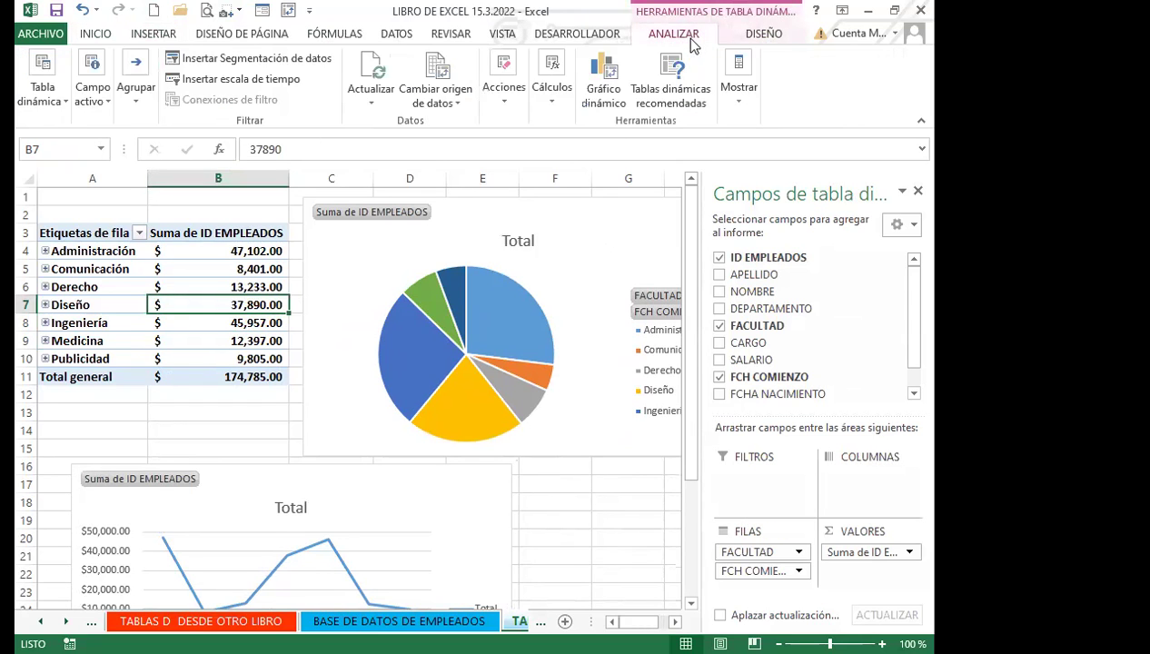
{"action": "left_click", "coordinate": [610, 342]}
{"action": "left_click", "coordinate": [458, 490]}
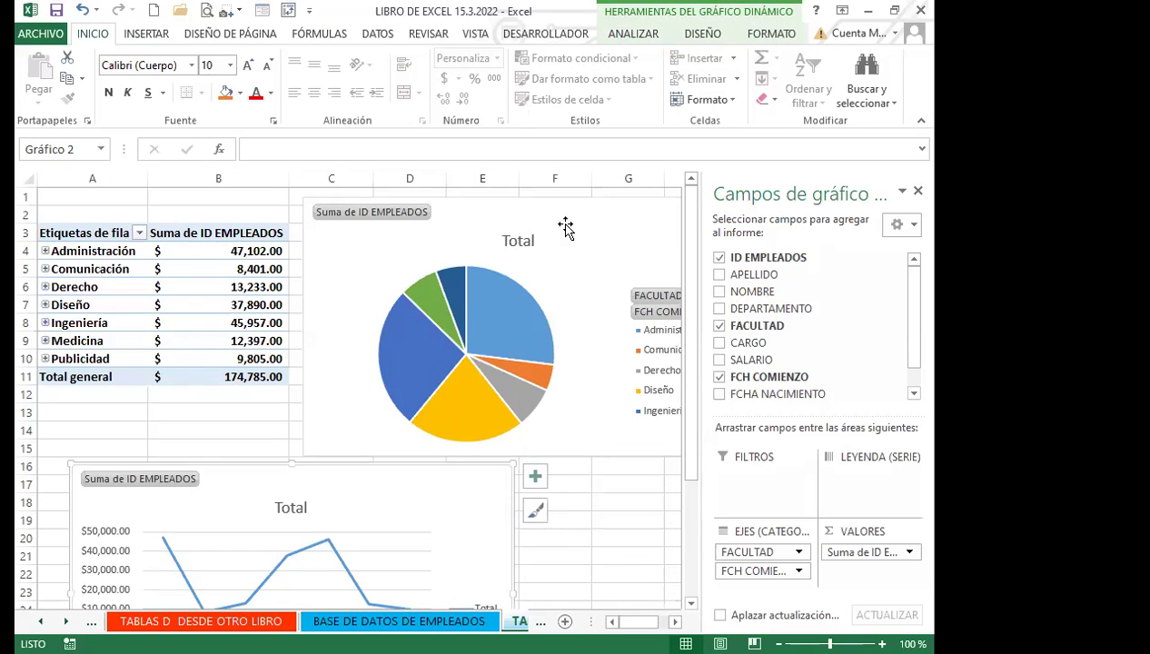
- Move the pie chart directly below the line chart, starting in column A at about row 31
{"action": "left_click_drag", "start_coordinate": [565, 227], "coordinate": [647, 485]}
{"action": "scroll", "coordinate": [563, 432], "scroll_direction": "down", "scroll_amount": 4}
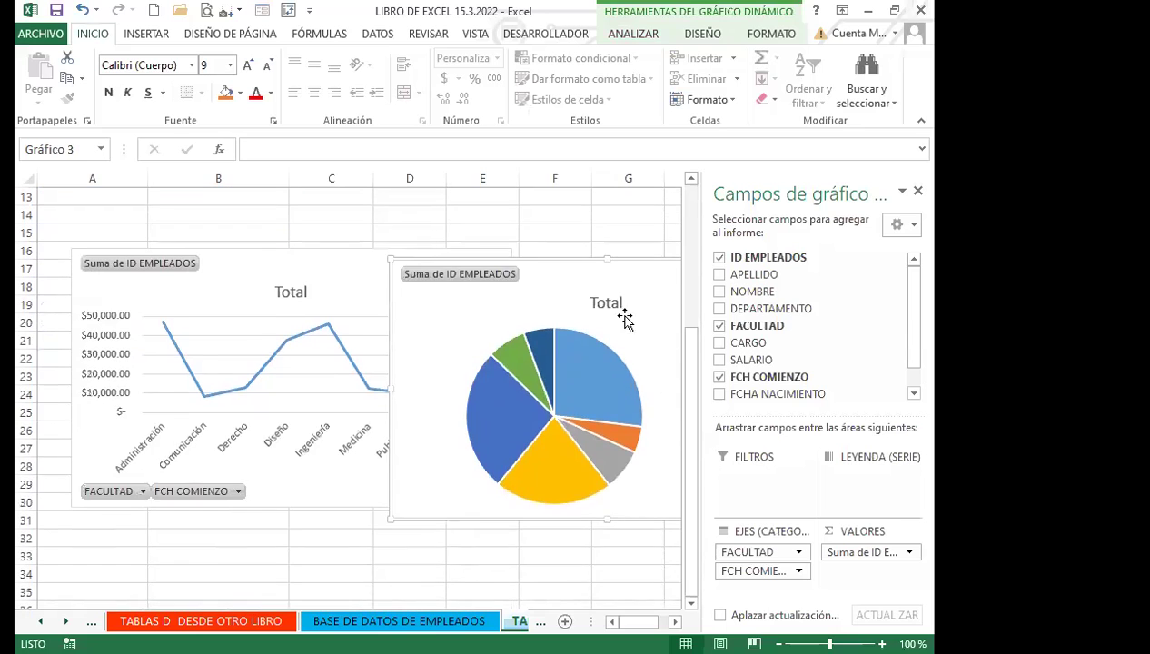
{"action": "left_click_drag", "start_coordinate": [624, 320], "coordinate": [457, 488]}
{"action": "scroll", "coordinate": [513, 442], "scroll_direction": "down", "scroll_amount": 2}
{"action": "left_click_drag", "start_coordinate": [513, 441], "coordinate": [445, 456]}
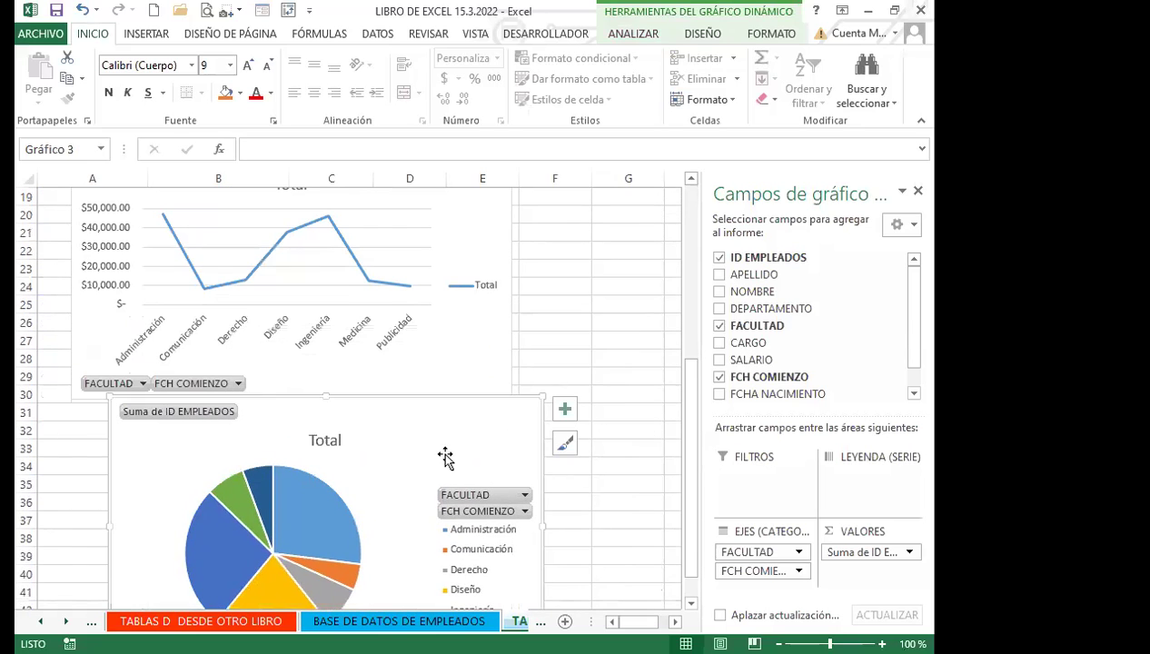
- Review the line and pie charts below the pivot table, and the pivot table's analysis and design options
{"action": "left_click", "coordinate": [446, 251]}
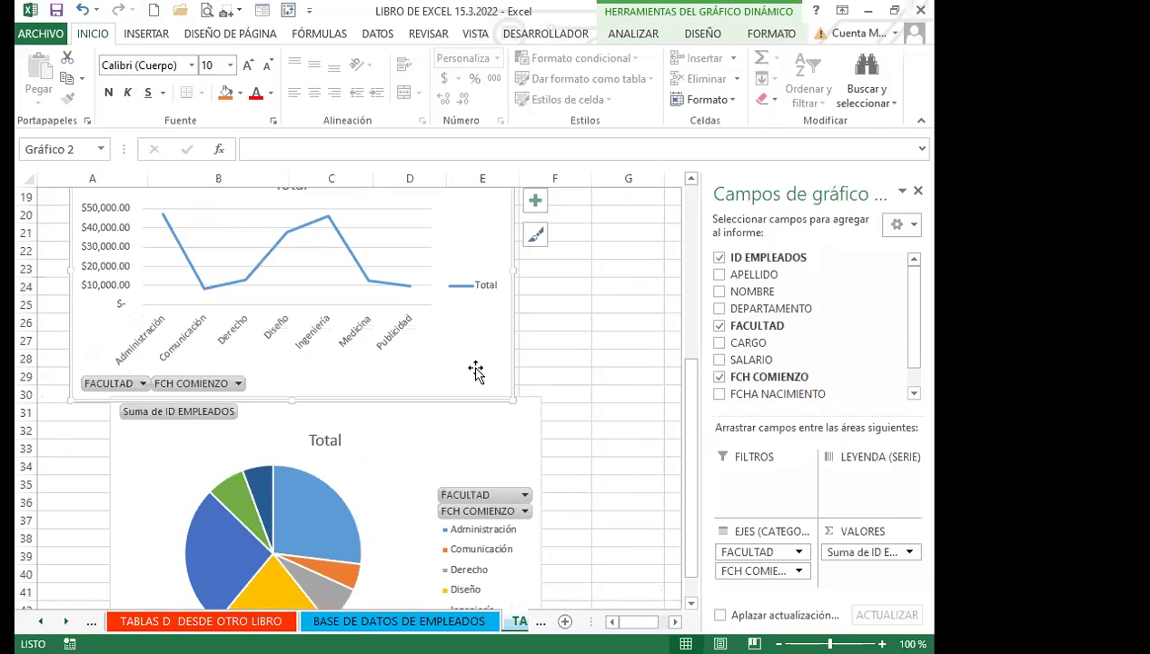
{"action": "left_click", "coordinate": [420, 448]}
{"action": "scroll", "coordinate": [419, 448], "scroll_direction": "up", "scroll_amount": 5}
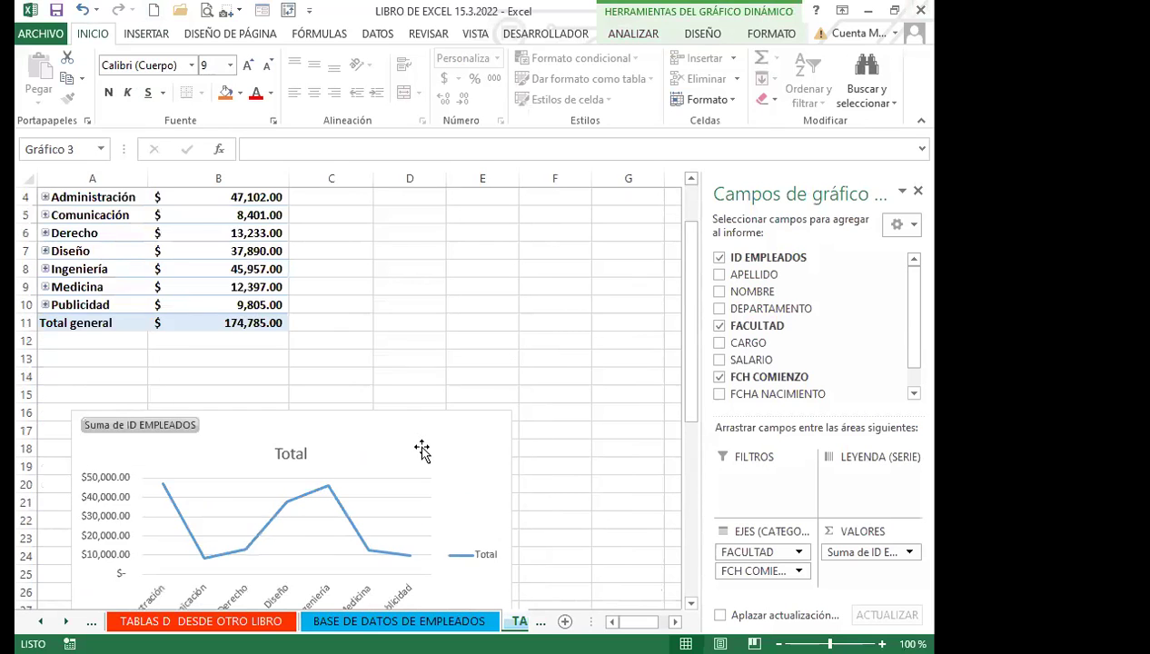
{"action": "scroll", "coordinate": [230, 341], "scroll_direction": "up", "scroll_amount": 1}
{"action": "left_click", "coordinate": [228, 342]}
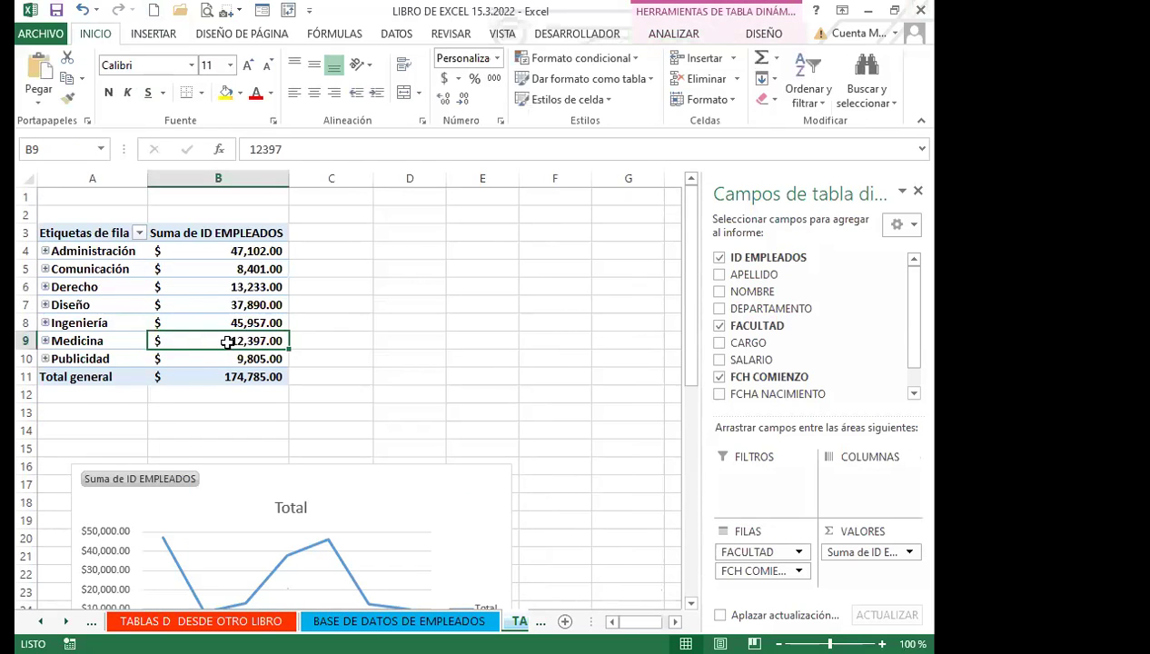
{"action": "left_click", "coordinate": [245, 307]}
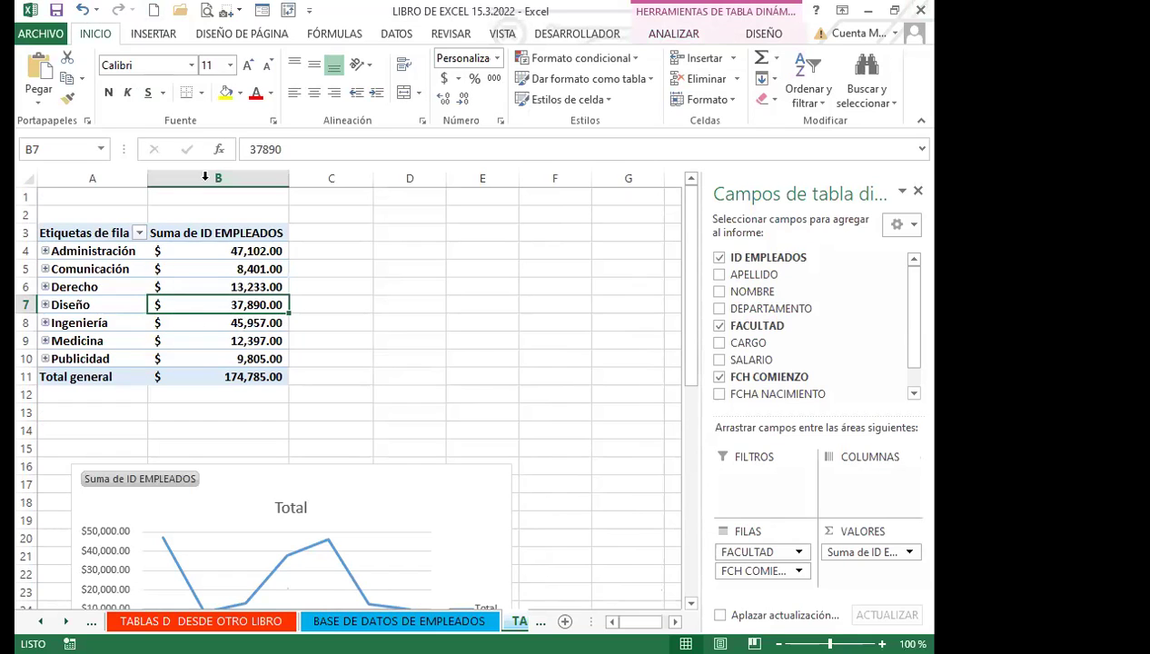
{"action": "left_click", "coordinate": [387, 499]}
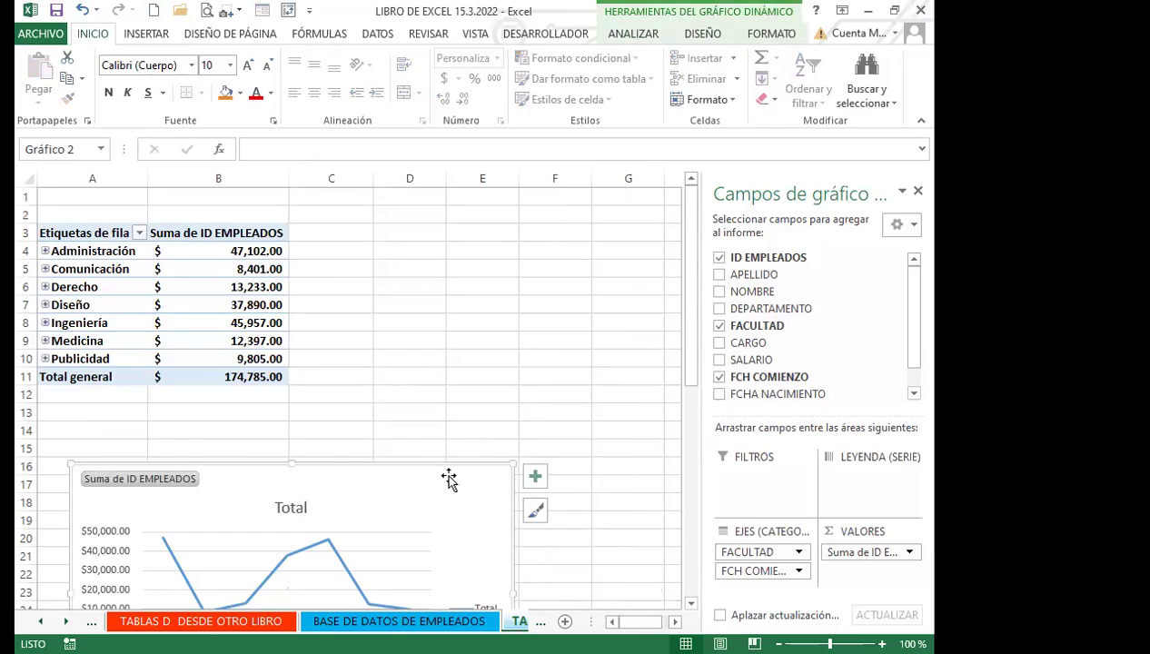
{"action": "scroll", "coordinate": [450, 479], "scroll_direction": "down", "scroll_amount": 7}
{"action": "scroll", "coordinate": [454, 474], "scroll_direction": "up", "scroll_amount": 7}
{"action": "left_click", "coordinate": [209, 307]}
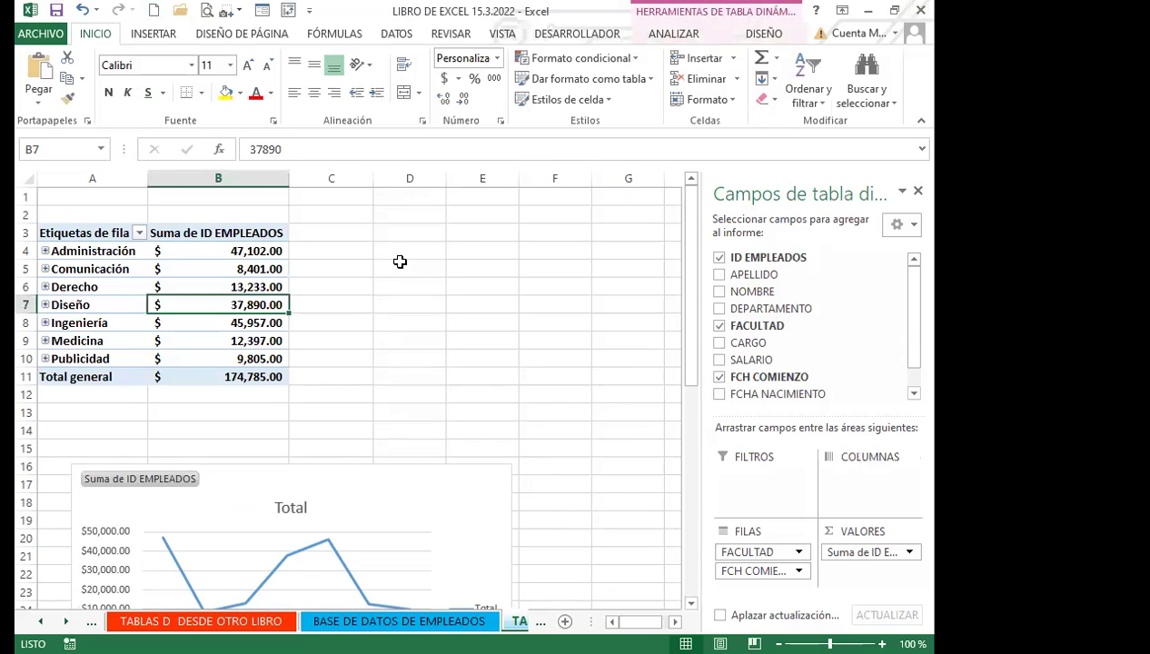
{"action": "left_click", "coordinate": [676, 34]}
{"action": "left_click", "coordinate": [764, 34]}
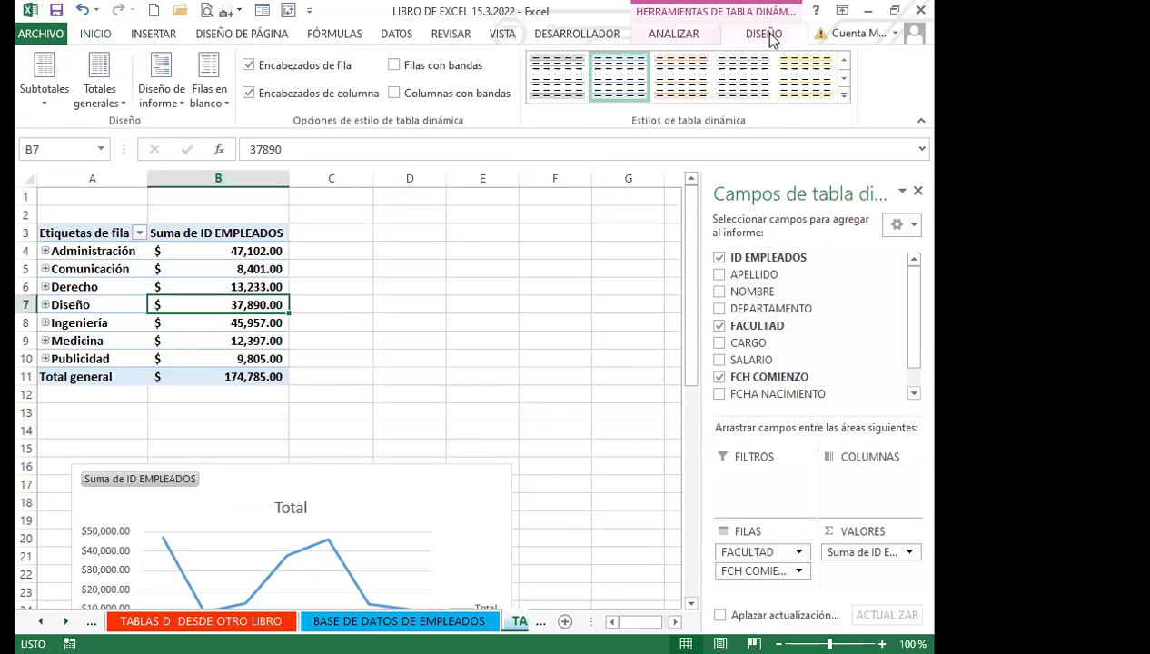
{"action": "left_click", "coordinate": [680, 36]}
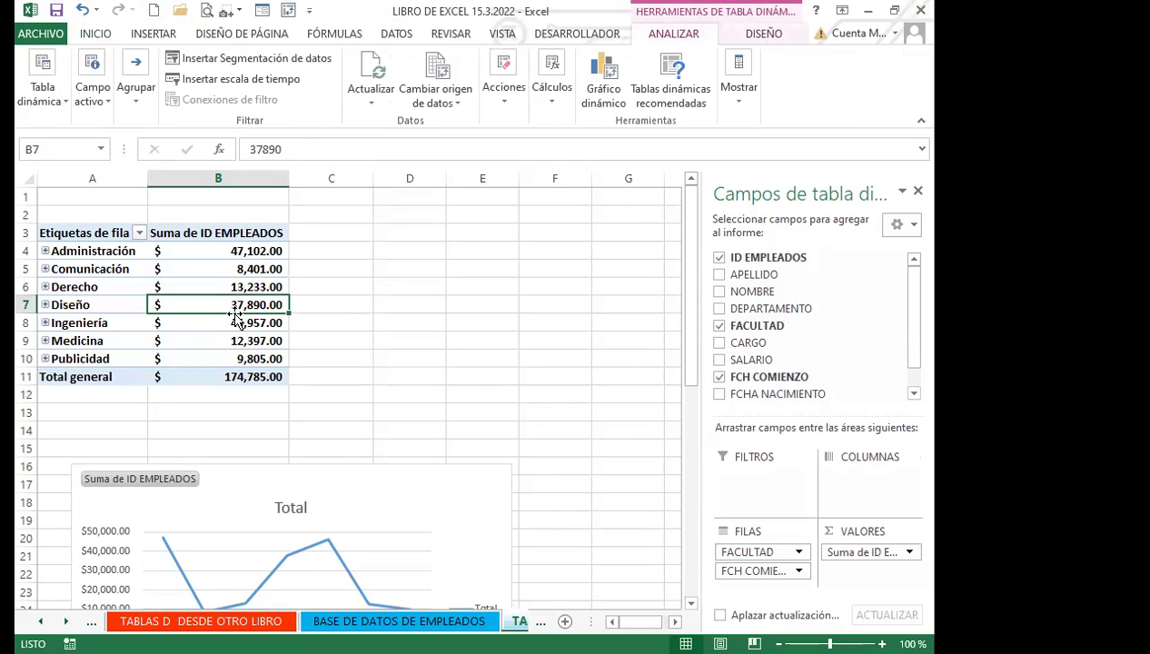
{"action": "left_click", "coordinate": [447, 357]}
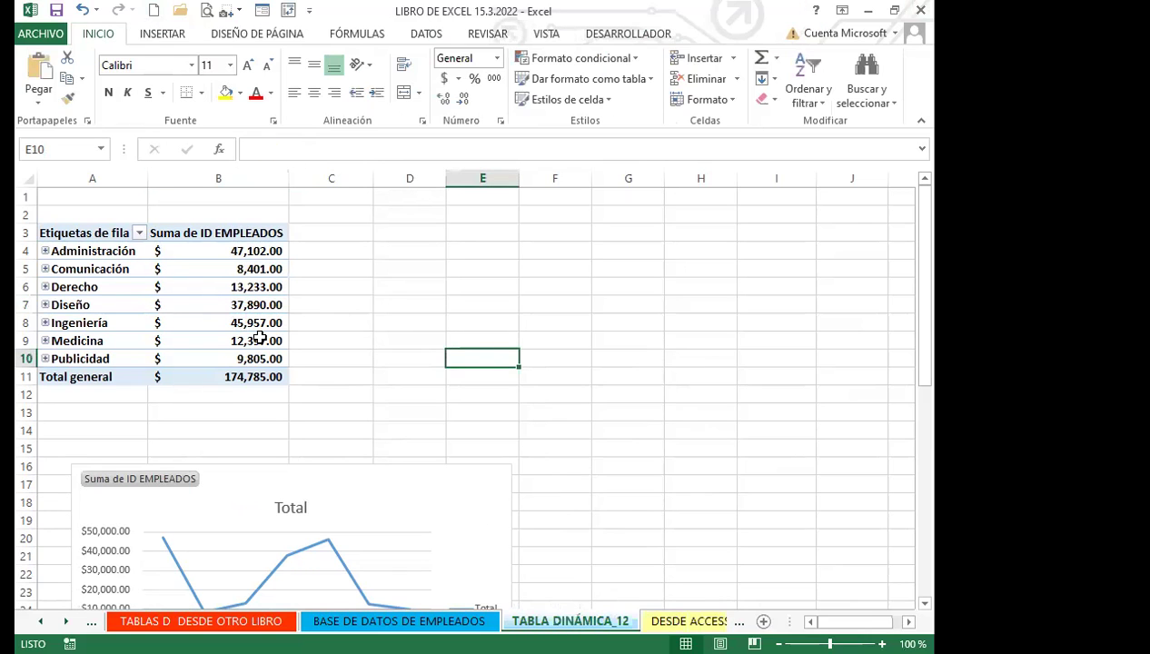
{"action": "left_click", "coordinate": [216, 325]}
{"action": "left_click", "coordinate": [234, 358]}
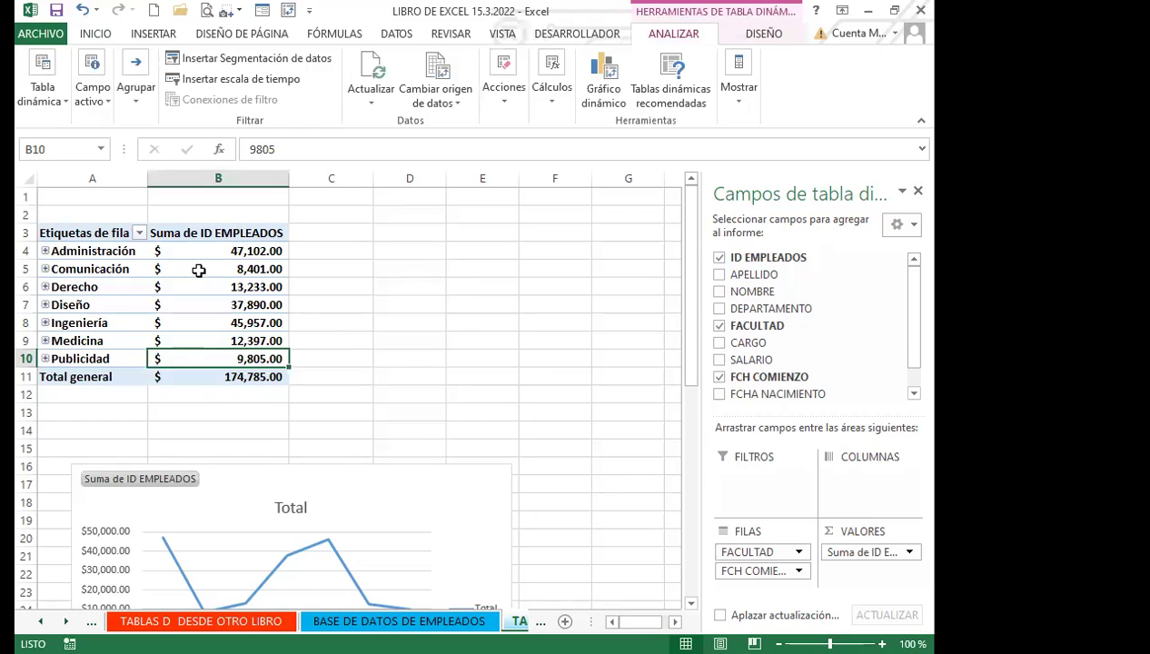
{"action": "left_click", "coordinate": [186, 286]}
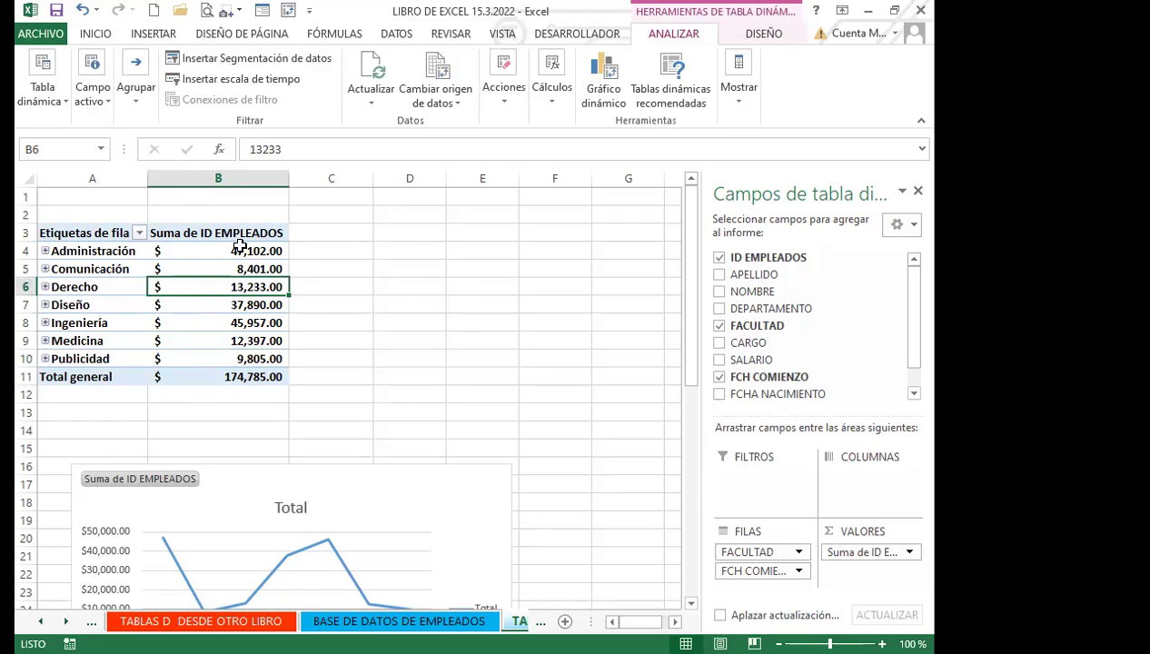
{"action": "left_click", "coordinate": [243, 318]}
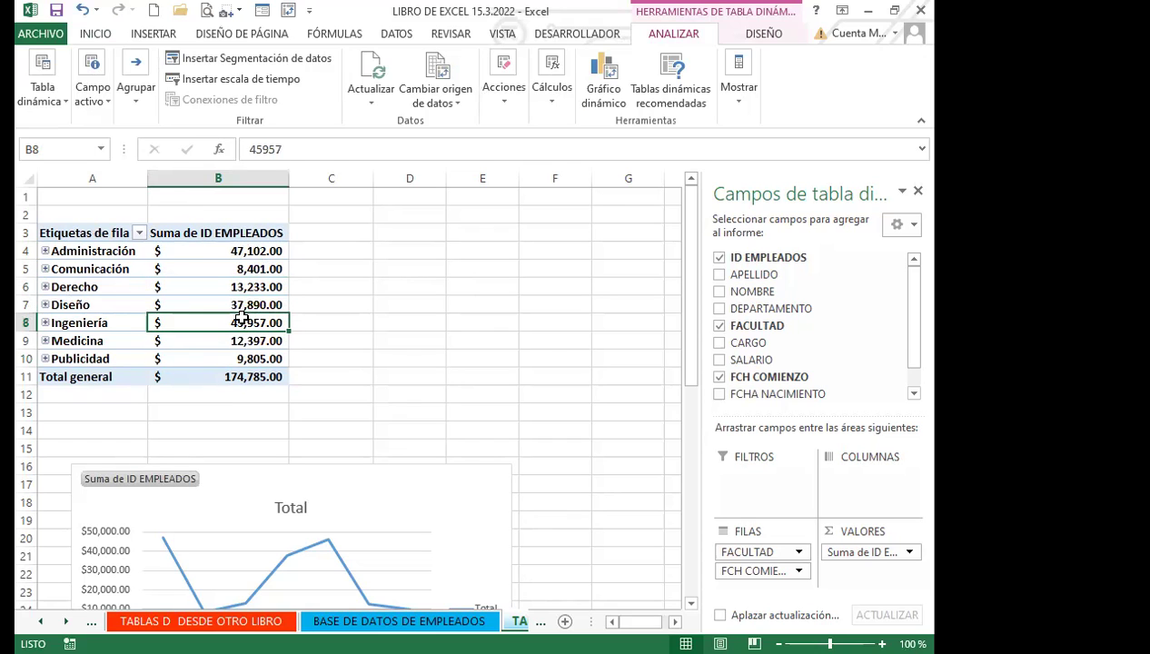
{"action": "left_click", "coordinate": [344, 383]}
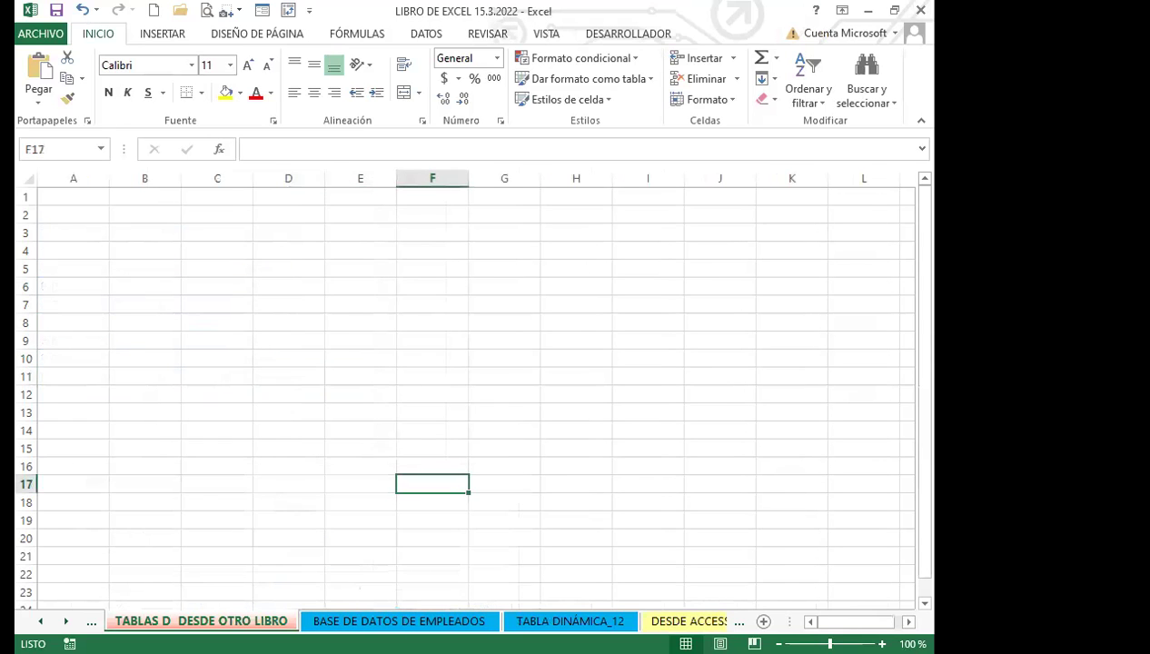
- Open the BASE DE DATOS DE EMPLEADOS sheet and view the insertion options available for its employee data
{"action": "left_click", "coordinate": [398, 620]}
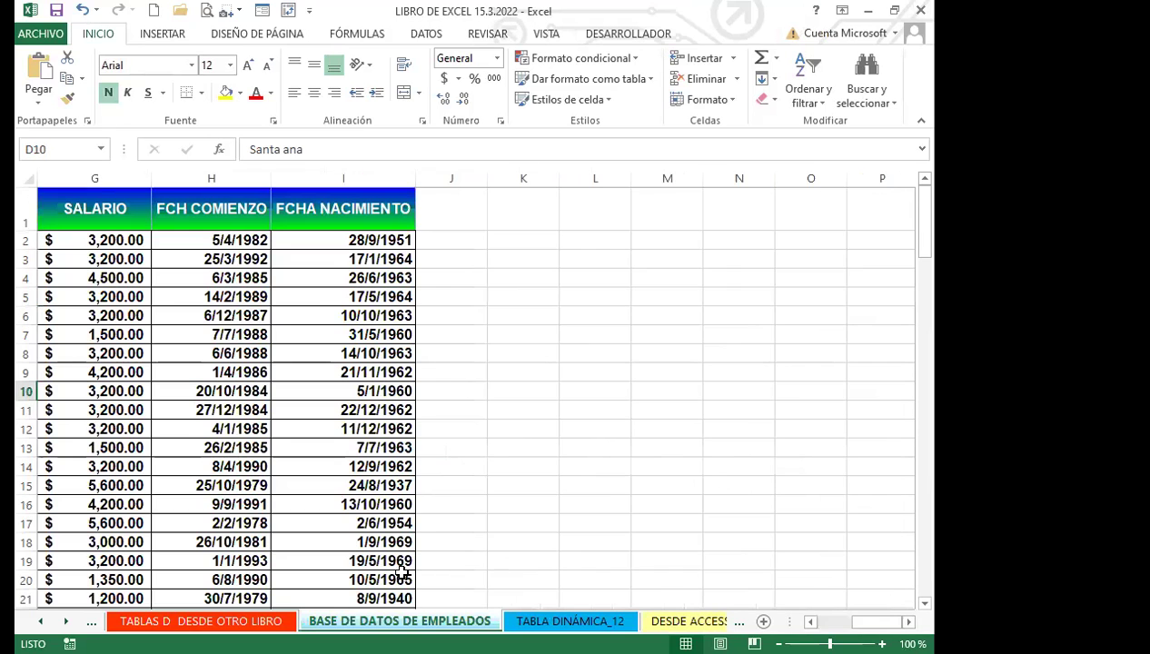
{"action": "left_click", "coordinate": [275, 430]}
{"action": "left_click", "coordinate": [158, 36]}
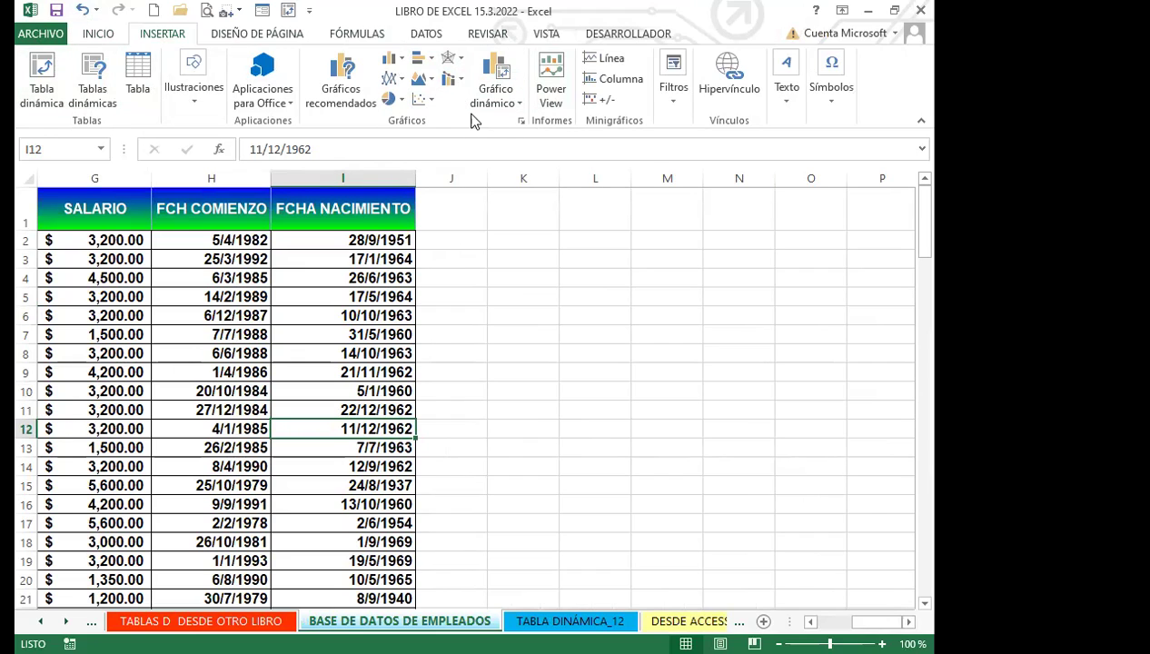
{"action": "left_click", "coordinate": [322, 325]}
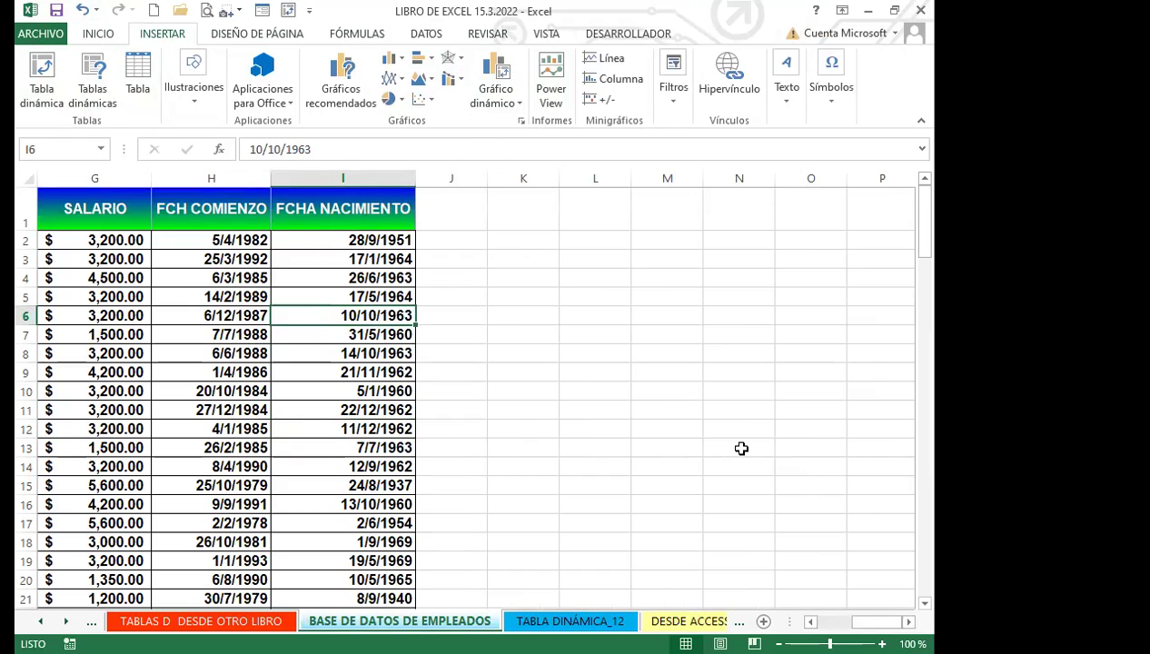
- Start a pivot table at cell A3 of the DESDE ACCESS sheet, using an external data source
{"action": "left_click", "coordinate": [679, 620]}
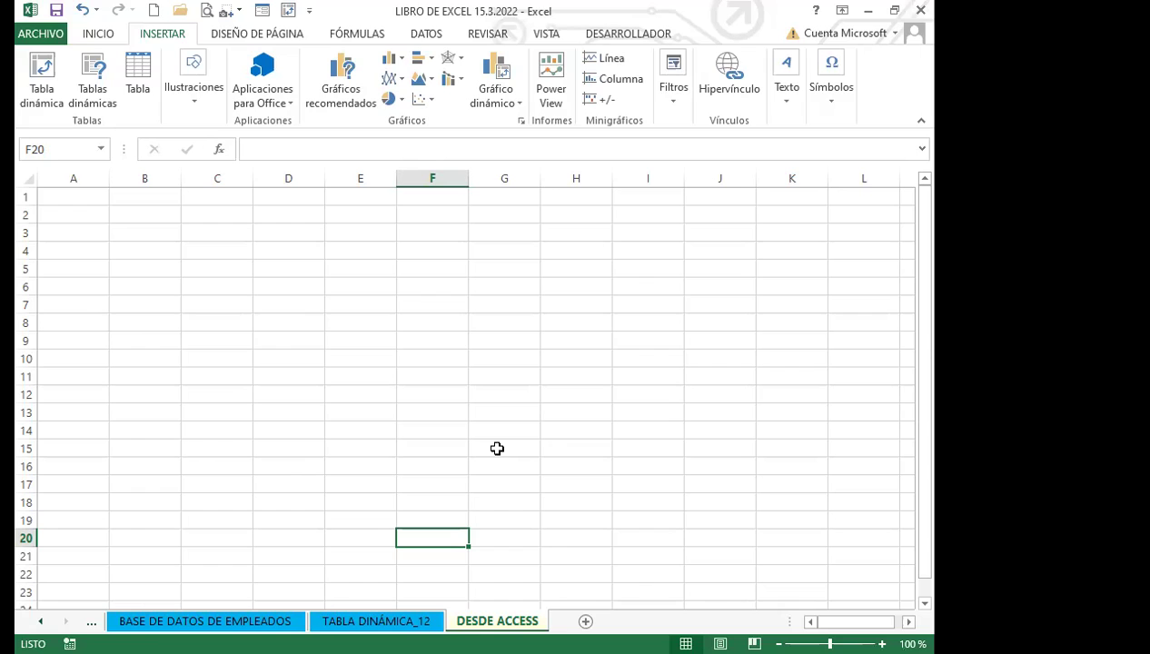
{"action": "left_click", "coordinate": [432, 467]}
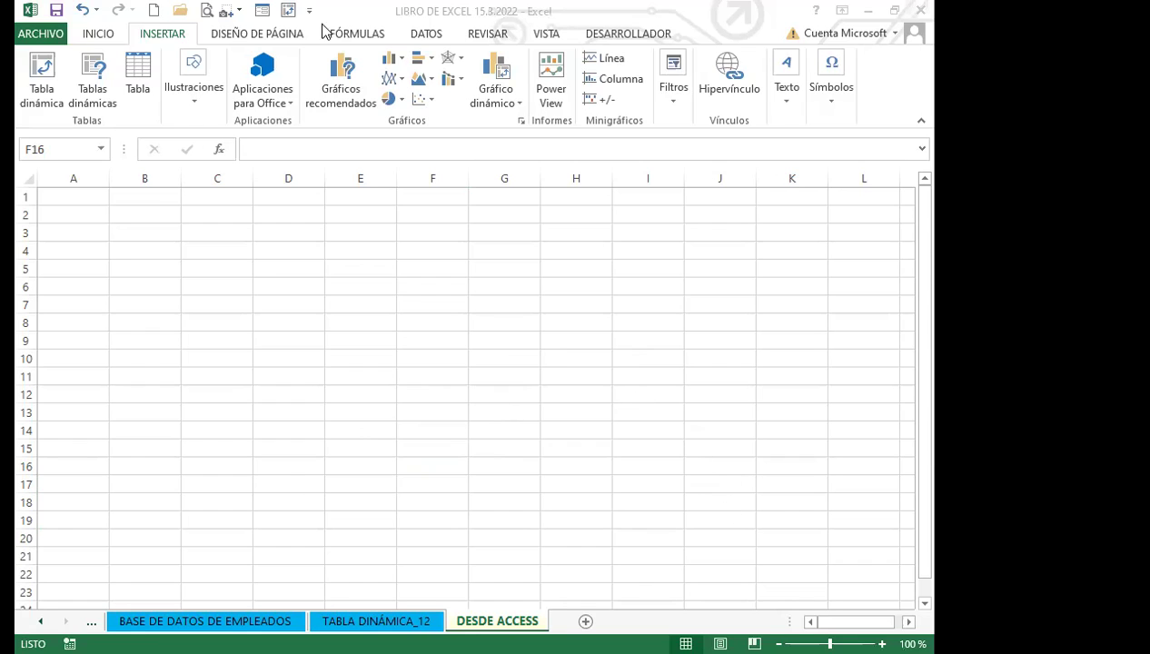
{"action": "left_click", "coordinate": [60, 234]}
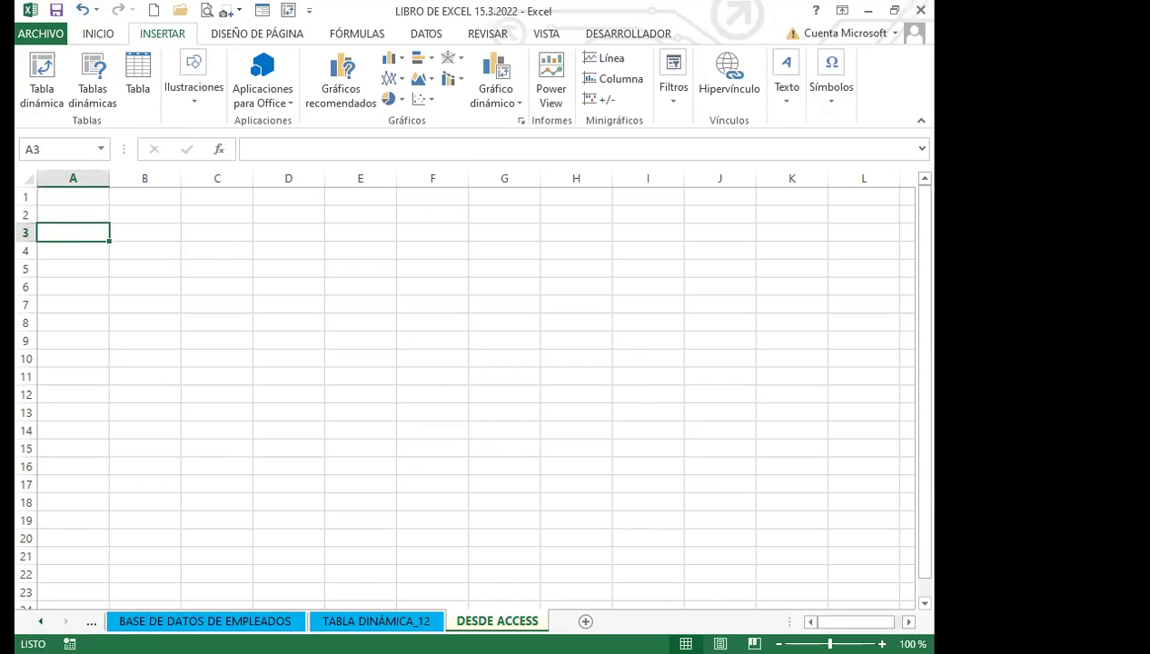
{"action": "left_click", "coordinate": [41, 73]}
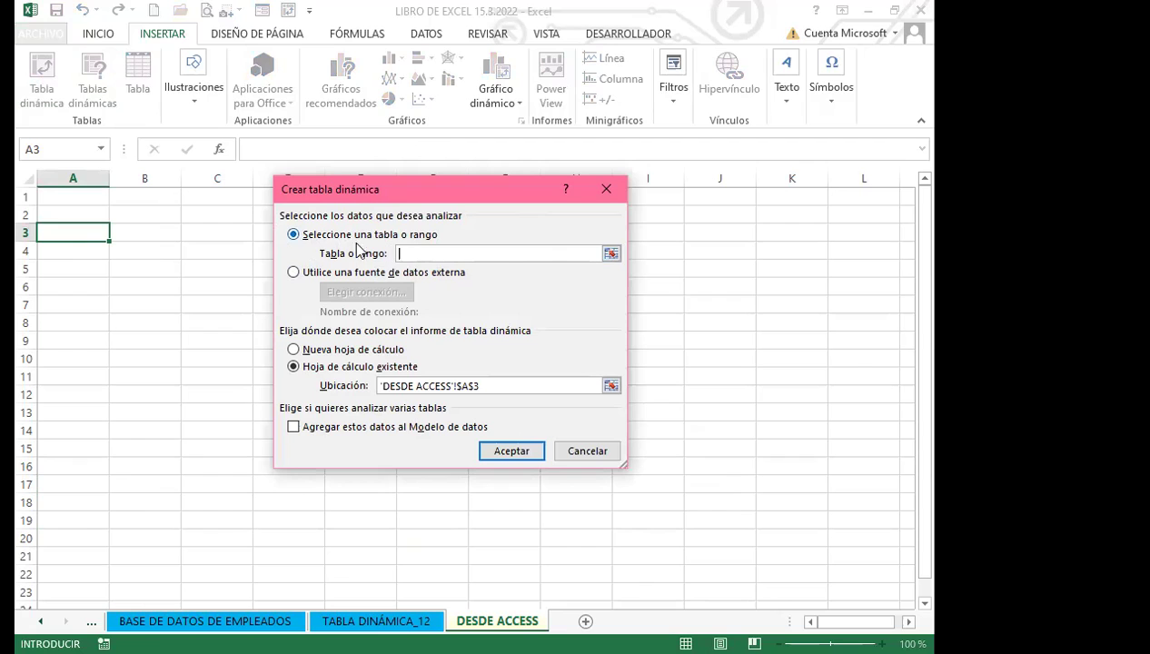
{"action": "left_click", "coordinate": [295, 274]}
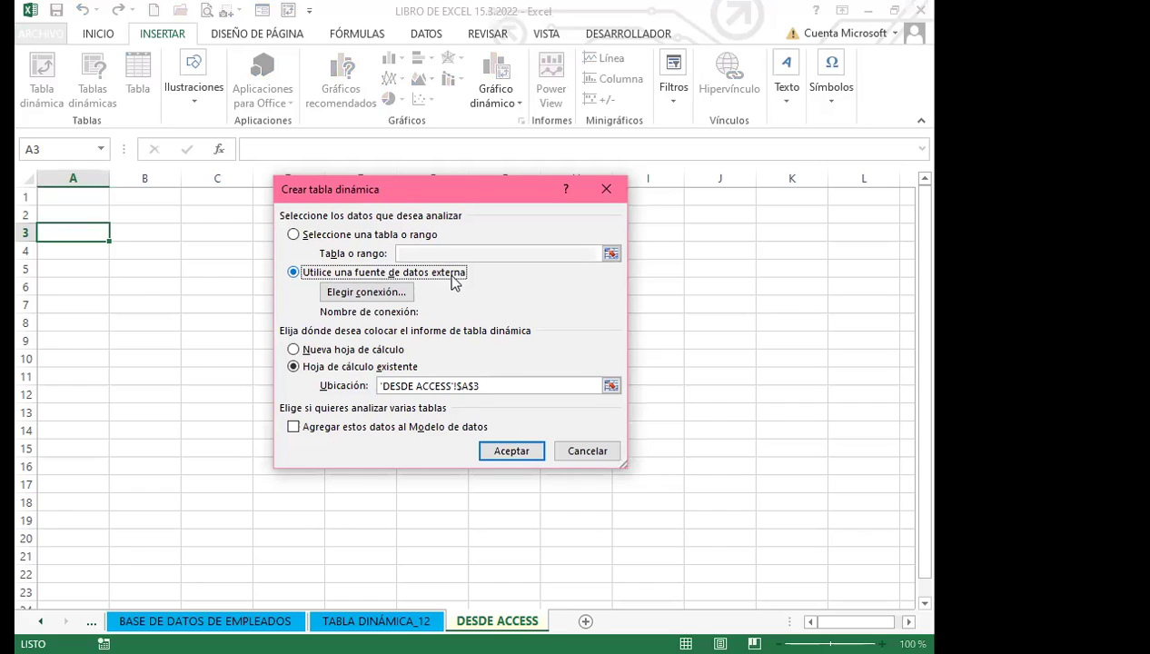
- Browse for an external connection file and open the CURSOS INGLES CORPORATIVO folder on the desktop
{"action": "left_click", "coordinate": [350, 296]}
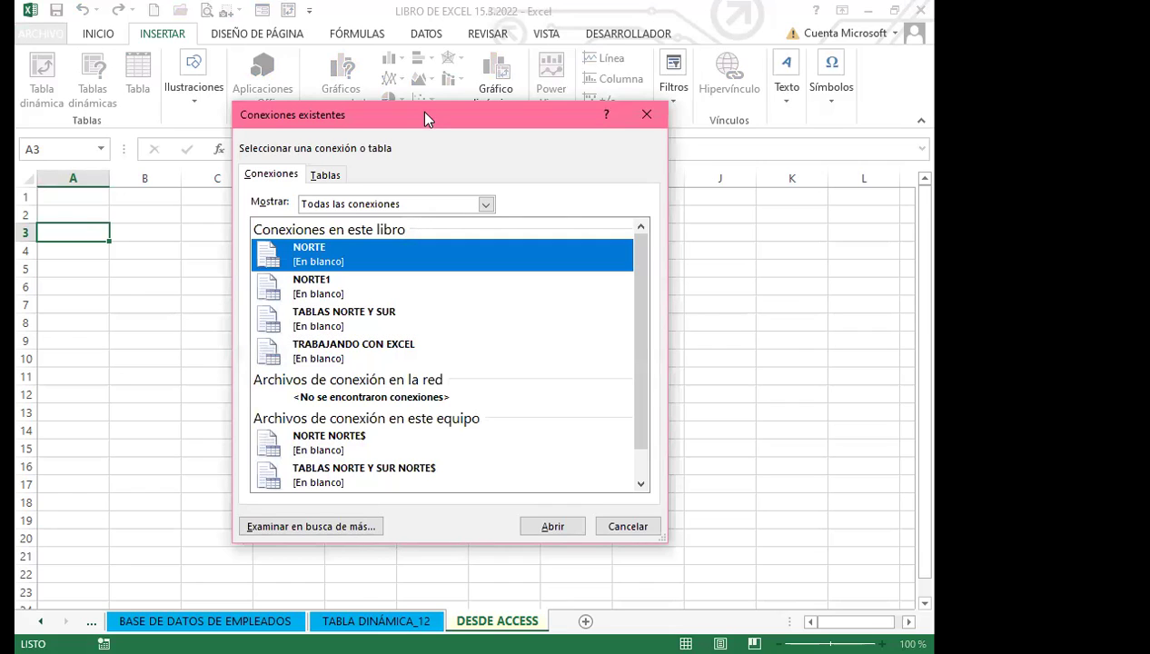
{"action": "left_click_drag", "start_coordinate": [419, 111], "coordinate": [423, 37]}
{"action": "left_click", "coordinate": [301, 454]}
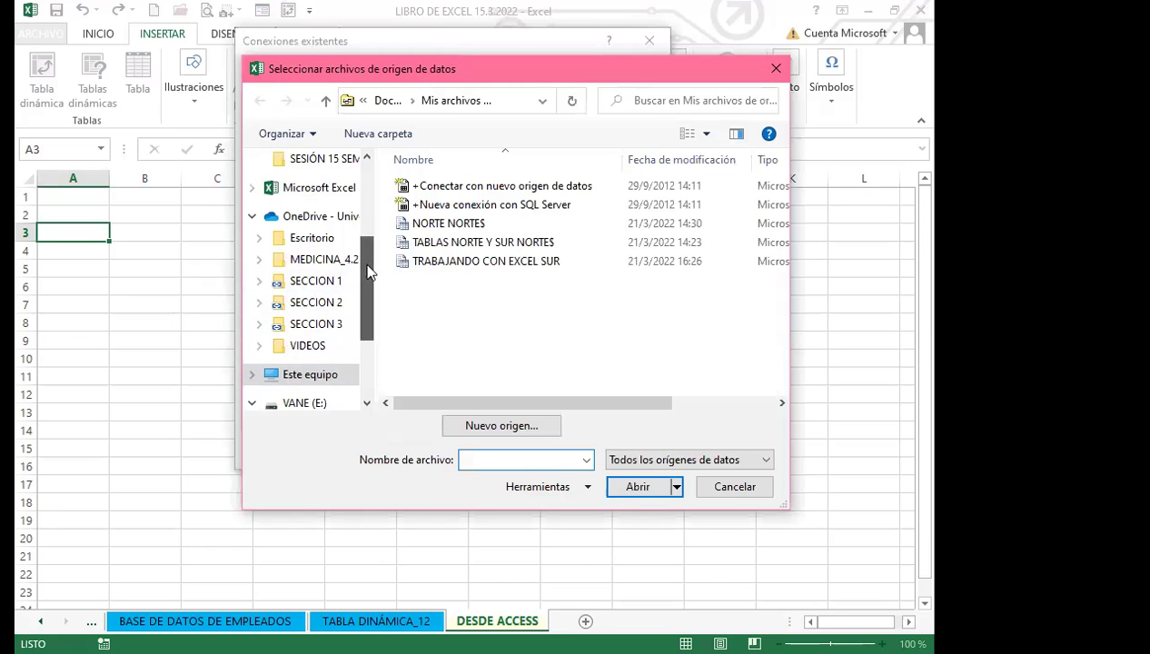
{"action": "left_click_drag", "start_coordinate": [370, 272], "coordinate": [361, 156]}
{"action": "left_click", "coordinate": [304, 259]}
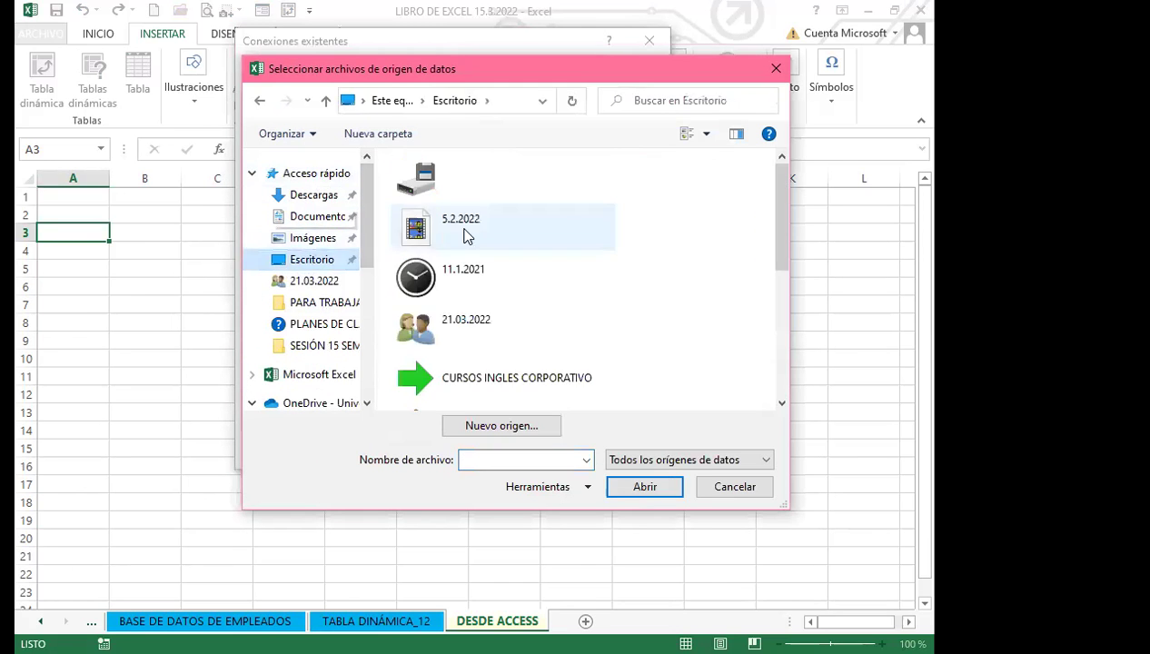
{"action": "double_click", "coordinate": [490, 383]}
- Choose the Access database TRABAJANDO CON EXCEL from the SESIÓN 15 subfolder of the Excel sessions folder as the data source
{"action": "scroll", "coordinate": [479, 354], "scroll_direction": "down", "scroll_amount": 6}
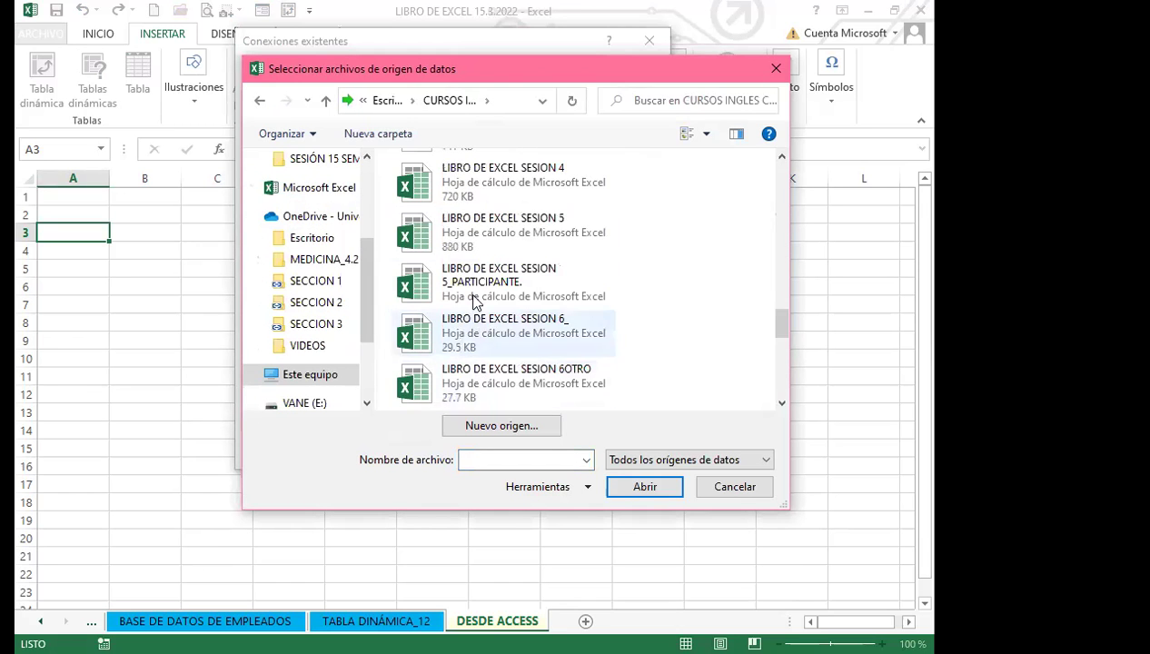
{"action": "scroll", "coordinate": [474, 303], "scroll_direction": "up", "scroll_amount": 10}
{"action": "double_click", "coordinate": [498, 336]}
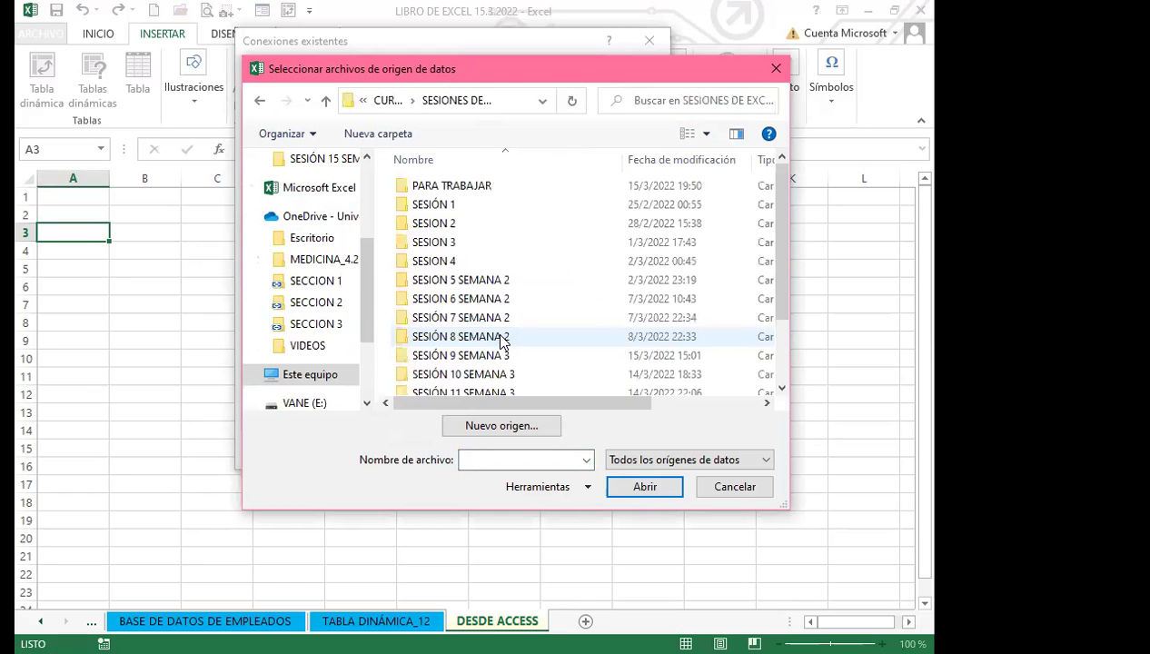
{"action": "scroll", "coordinate": [469, 367], "scroll_direction": "down", "scroll_amount": 2}
{"action": "double_click", "coordinate": [466, 389]}
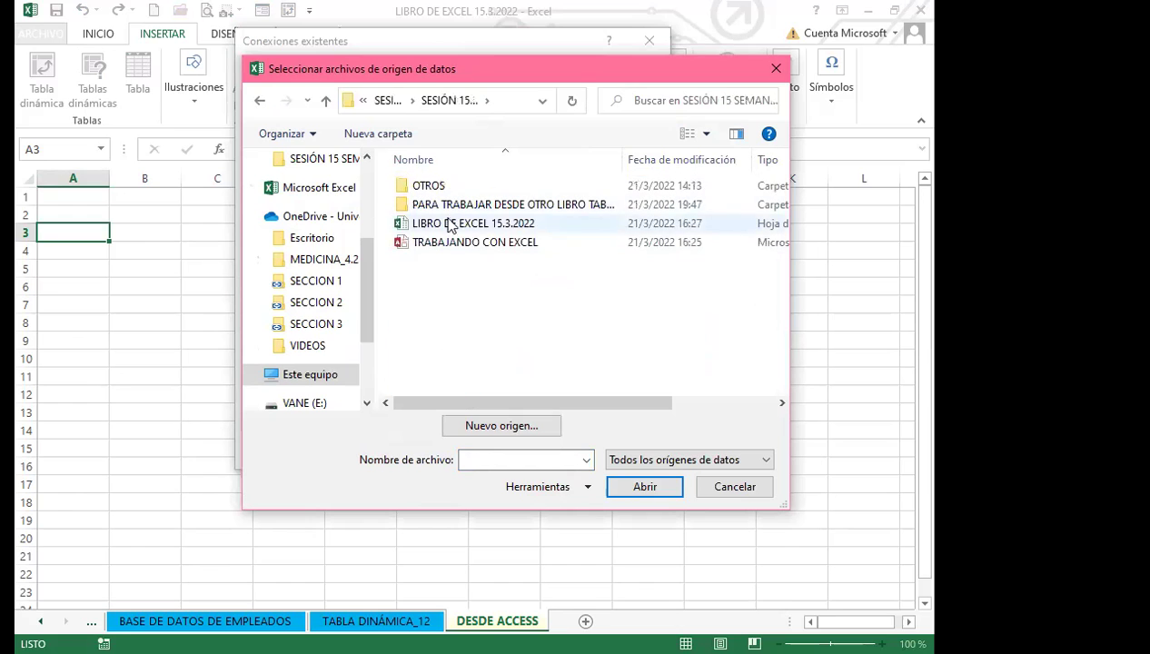
{"action": "left_click", "coordinate": [456, 241]}
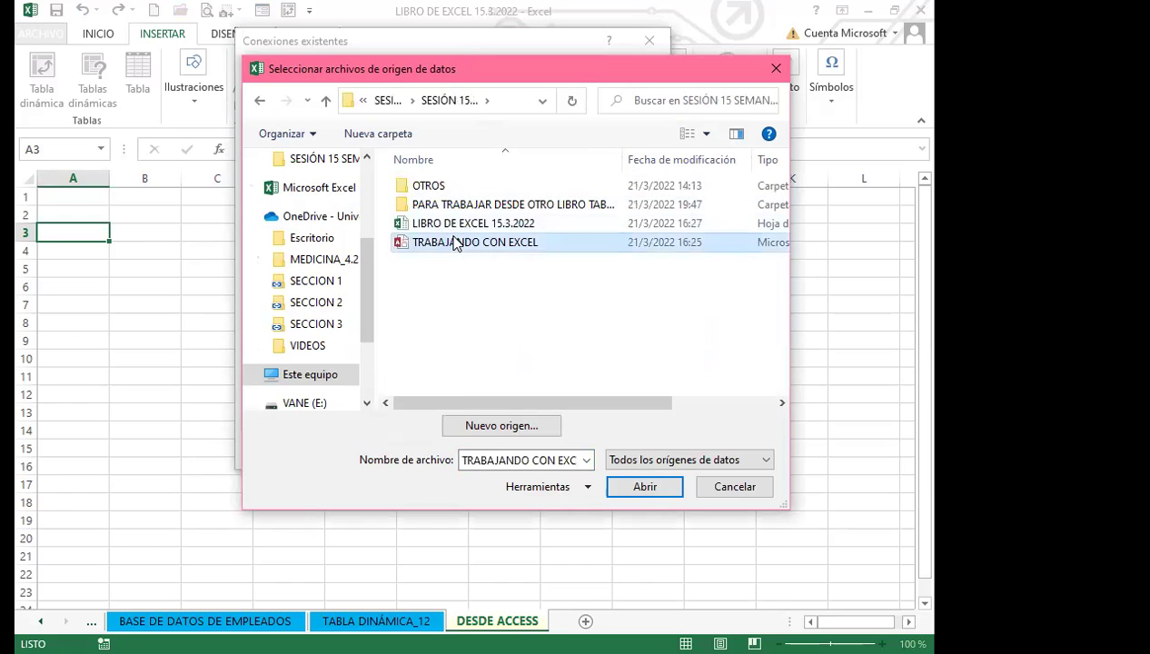
{"action": "left_click", "coordinate": [644, 488]}
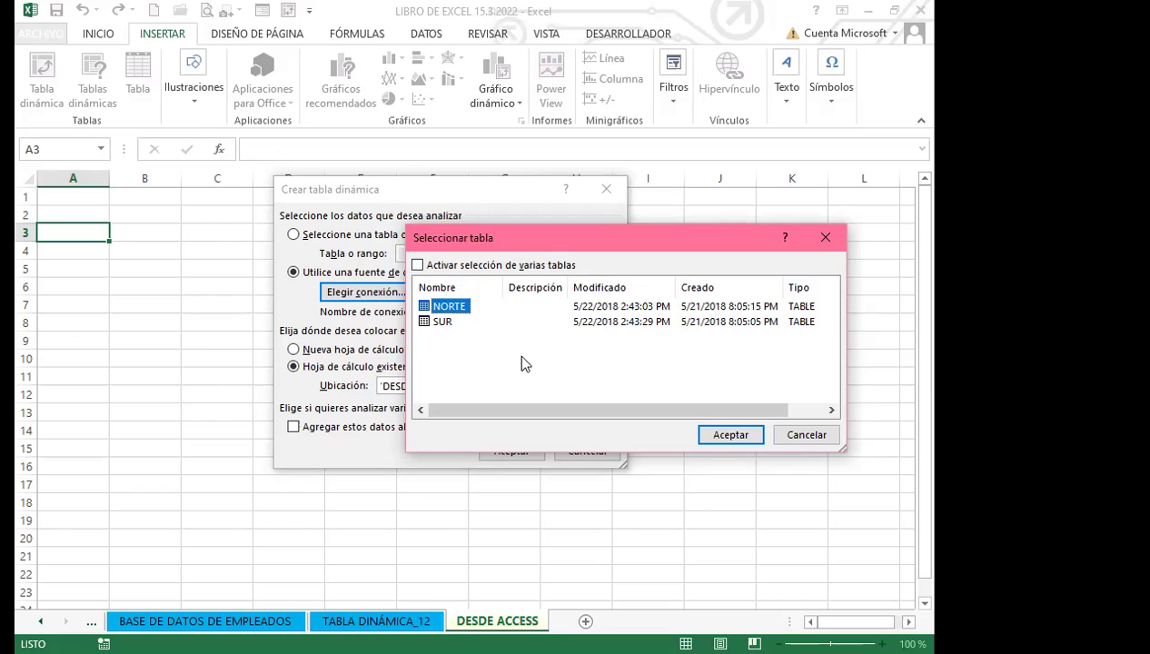
- Select the NORTE table of the database and create the pivot table at cell A3 of the DESDE ACCESS sheet
{"action": "left_click", "coordinate": [430, 324]}
{"action": "left_click", "coordinate": [427, 308]}
{"action": "left_click", "coordinate": [731, 435]}
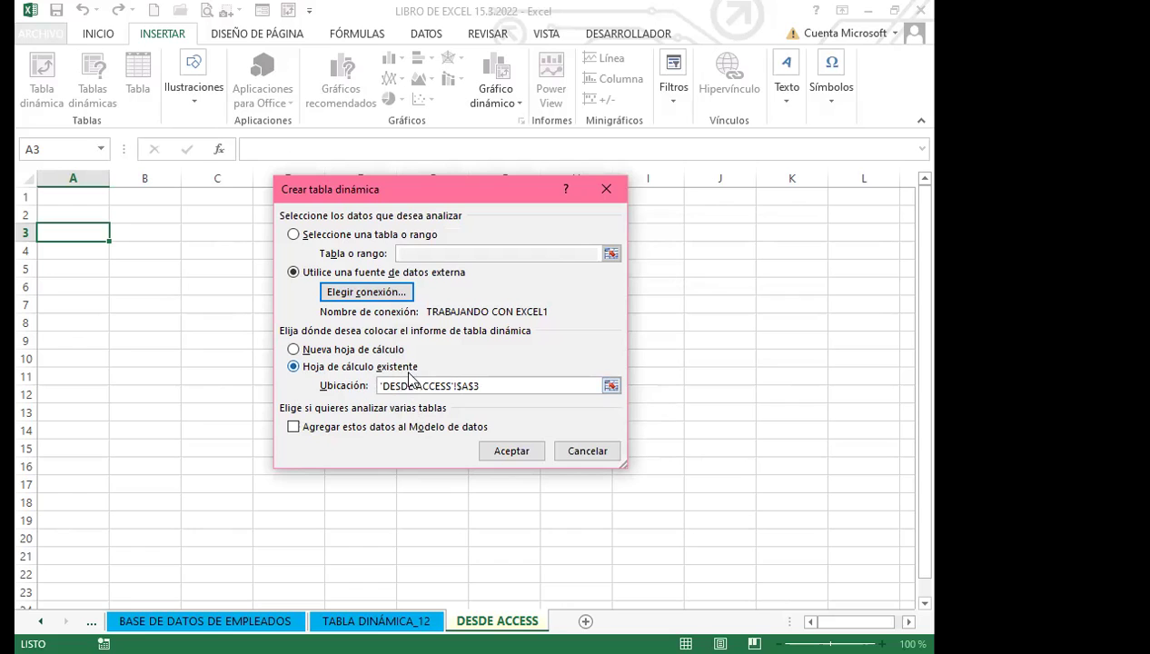
{"action": "left_click", "coordinate": [509, 457]}
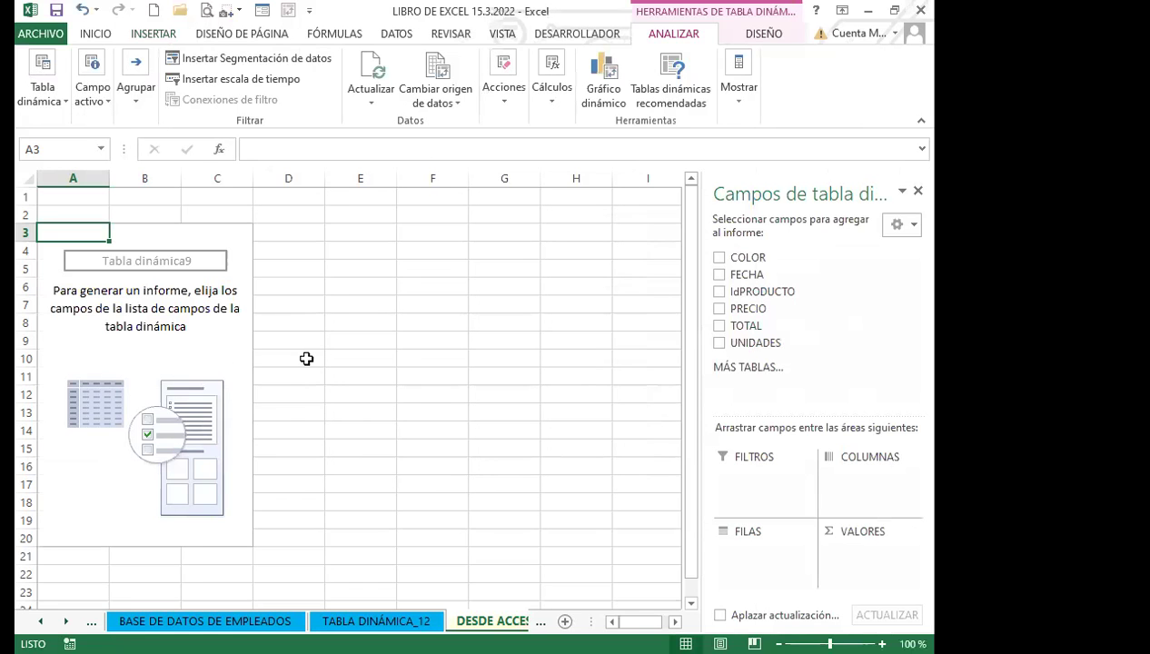
- Add IdPRODUCTO and COLOR as row fields and TOTAL as a summed value in the new pivot table
{"action": "left_click", "coordinate": [238, 337]}
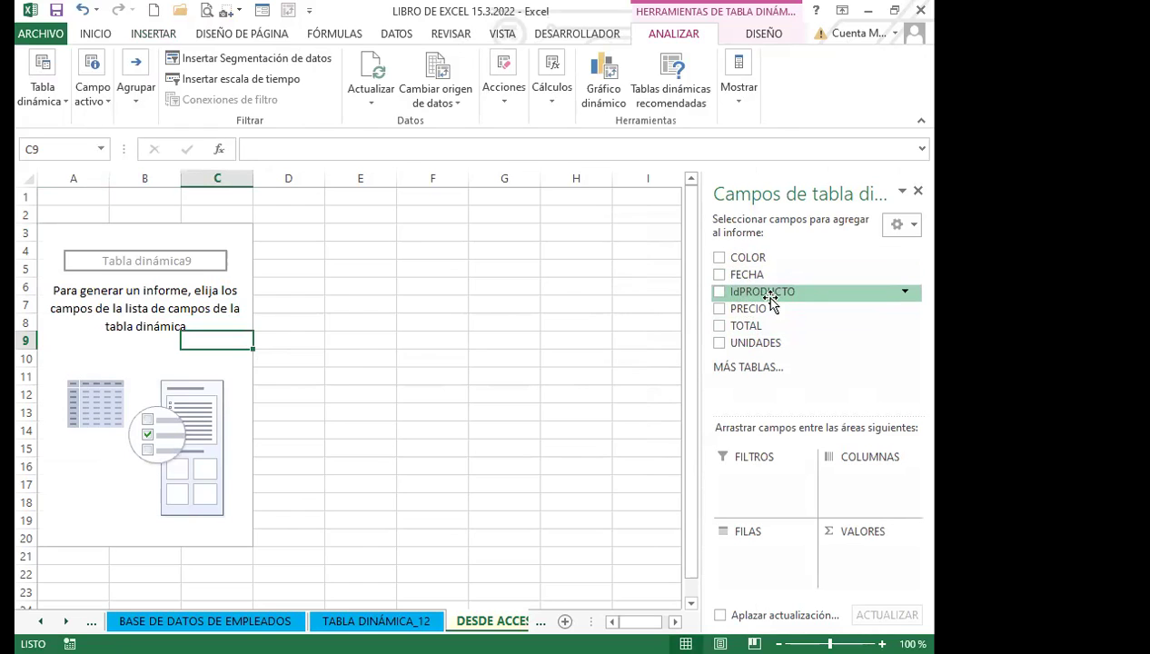
{"action": "left_click", "coordinate": [718, 291]}
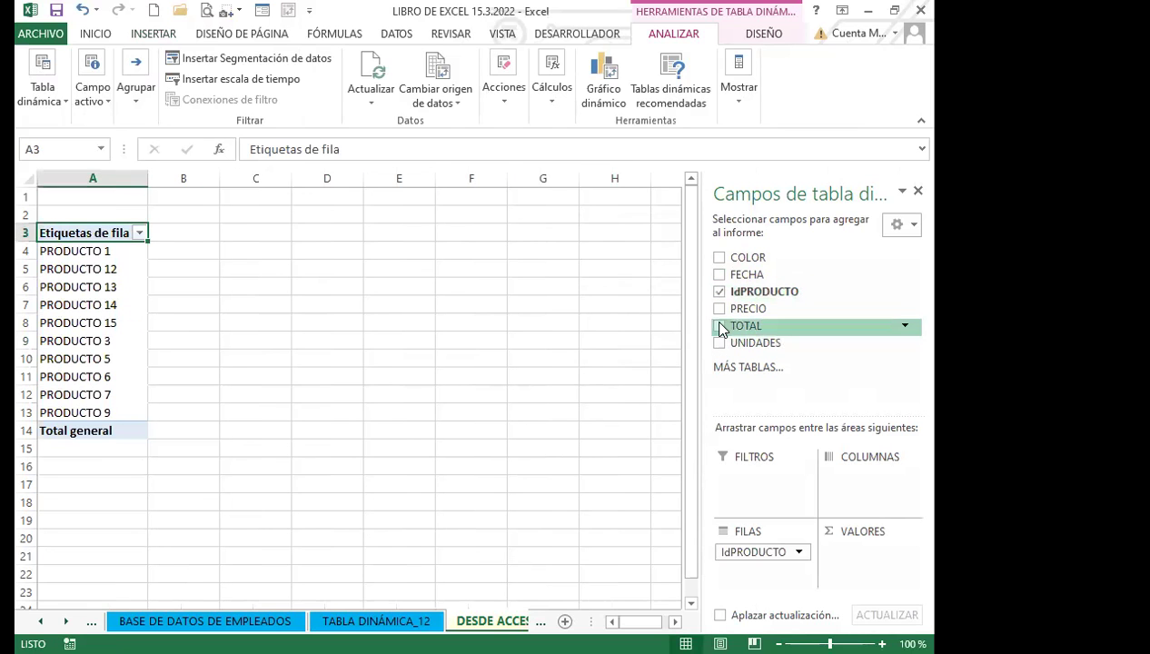
{"action": "left_click", "coordinate": [720, 325]}
{"action": "left_click", "coordinate": [720, 260]}
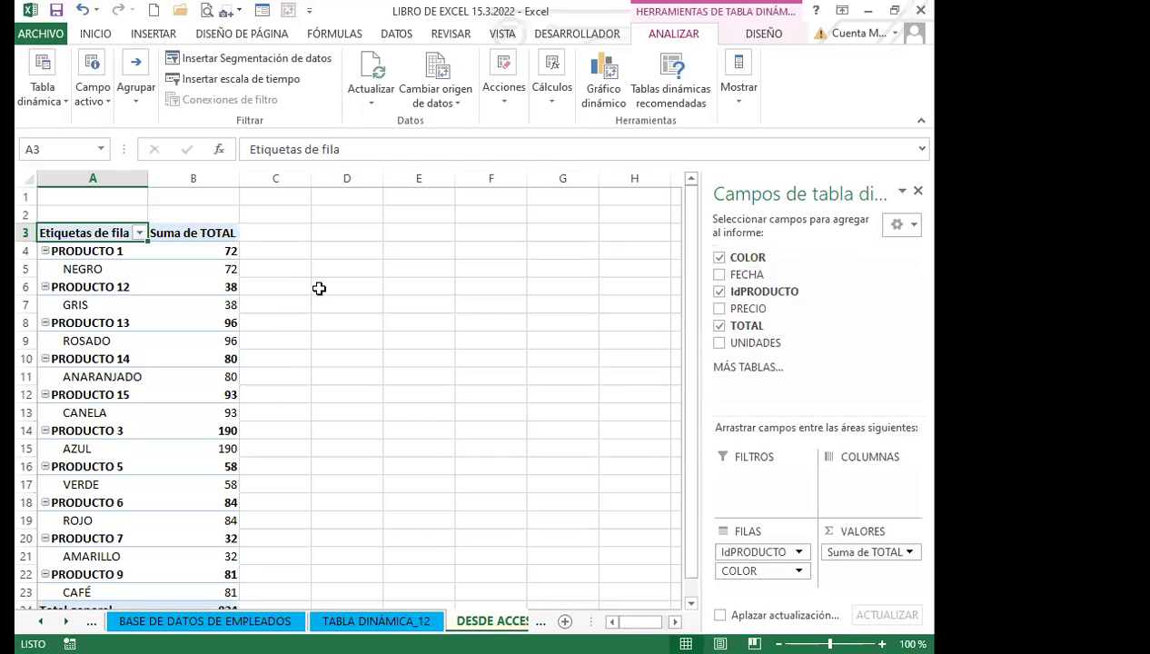
- Move the IdPRODUCTO field from the rows to the columns of the pivot table
{"action": "scroll", "coordinate": [187, 441], "scroll_direction": "down", "scroll_amount": 3}
{"action": "scroll", "coordinate": [186, 441], "scroll_direction": "up", "scroll_amount": 1}
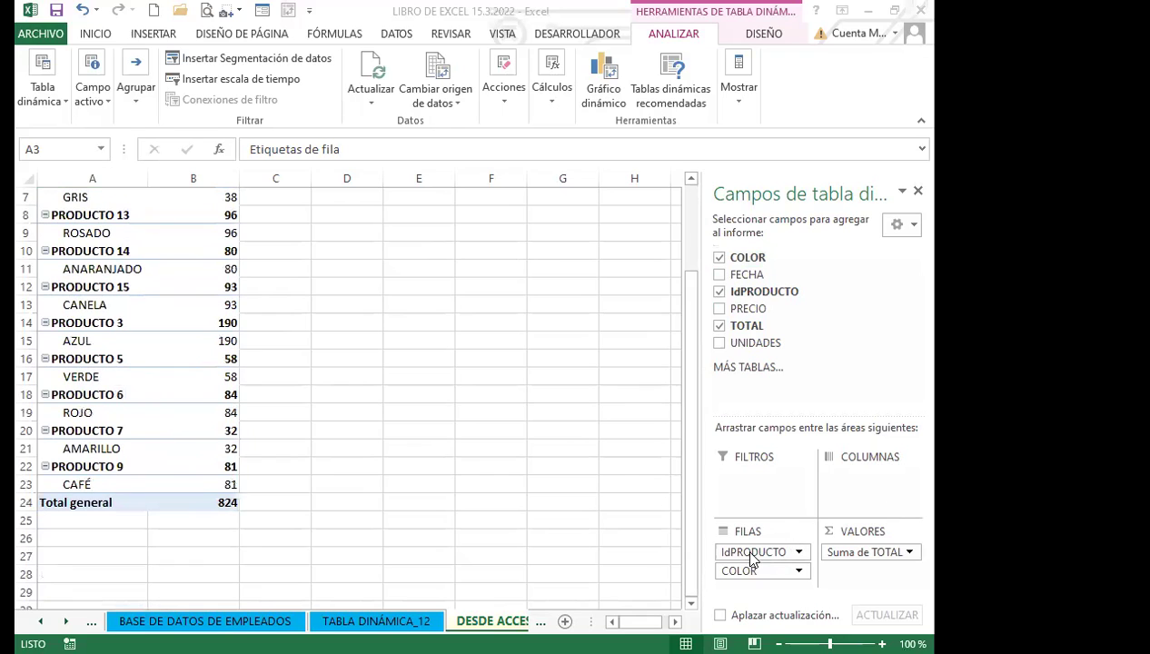
{"action": "left_click", "coordinate": [858, 479]}
{"action": "left_click_drag", "start_coordinate": [765, 551], "coordinate": [878, 484]}
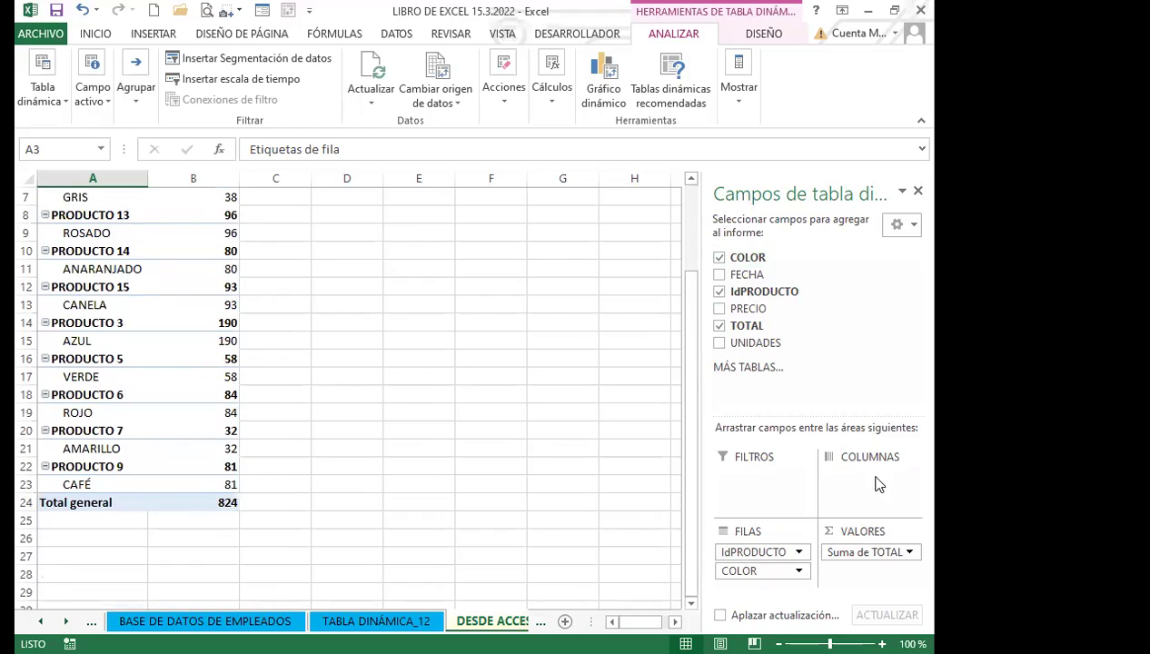
{"action": "left_click", "coordinate": [444, 470]}
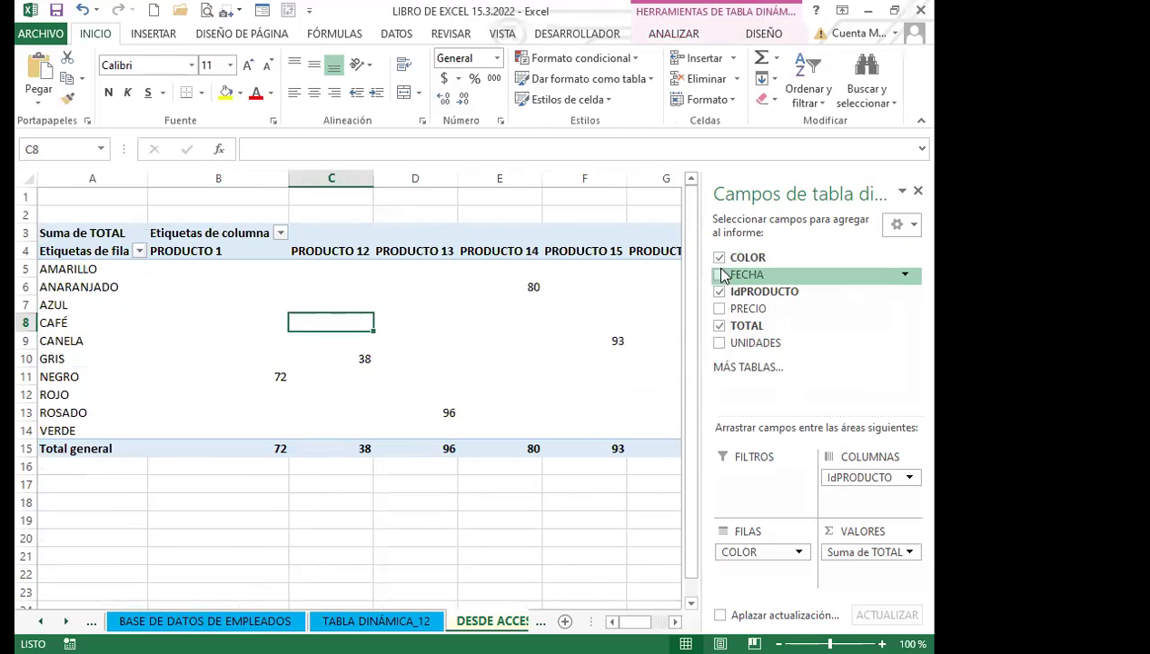
- Add PRECIO as a summed value and make IdPRODUCTO the report filter of the pivot table
{"action": "left_click", "coordinate": [719, 309]}
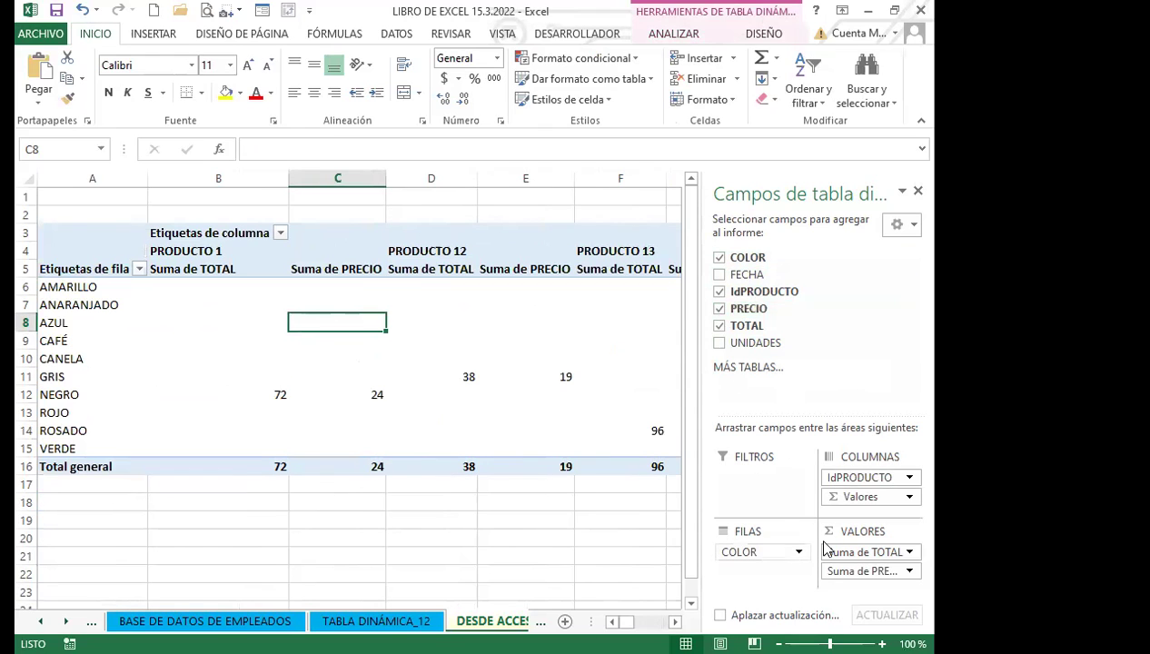
{"action": "left_click_drag", "start_coordinate": [851, 498], "coordinate": [750, 481]}
{"action": "left_click", "coordinate": [671, 312]}
{"action": "left_click_drag", "start_coordinate": [858, 477], "coordinate": [754, 479]}
{"action": "left_click", "coordinate": [454, 485]}
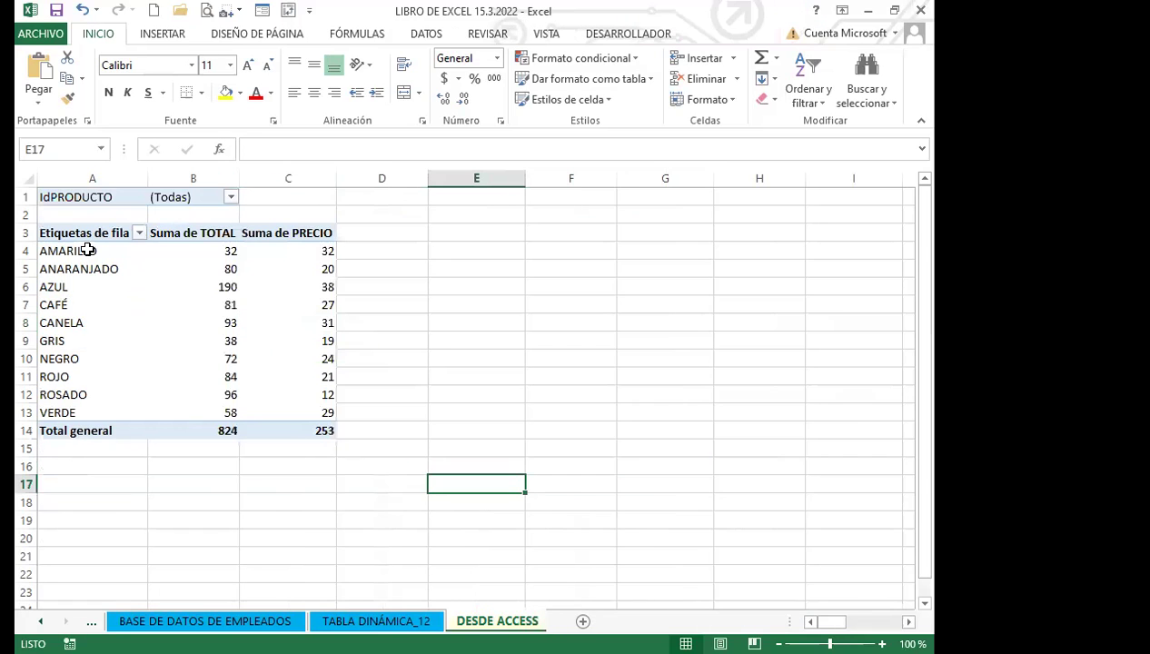
- Review the TOTAL and PRECIO sums for each color in the pivot table
{"action": "left_click", "coordinate": [230, 381]}
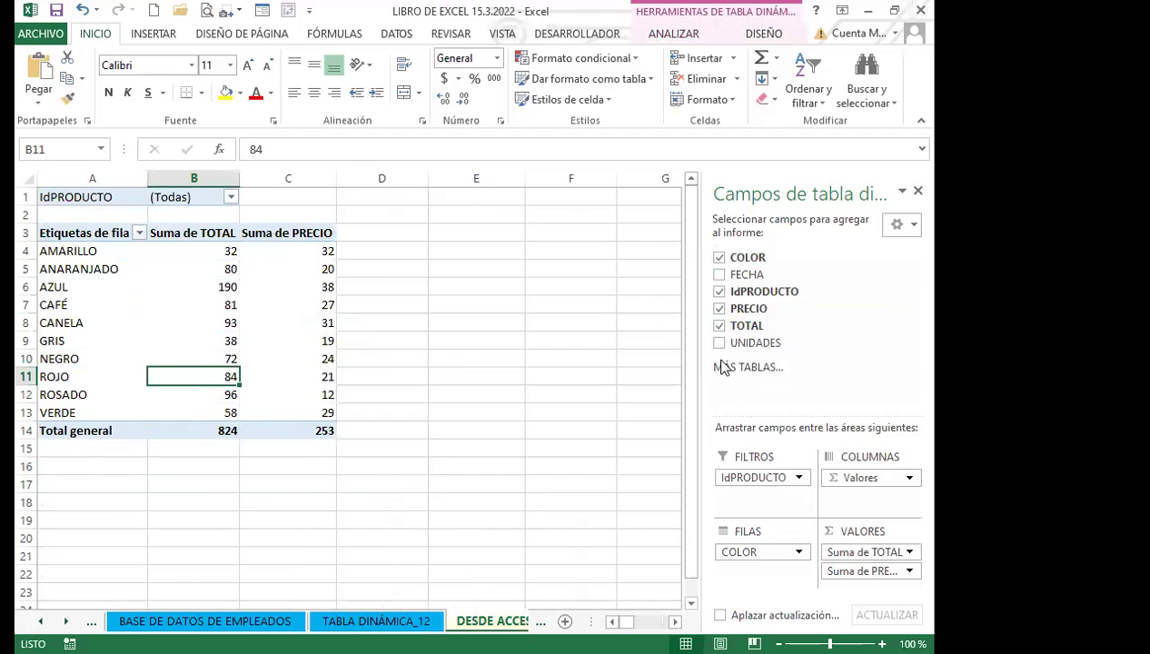
{"action": "left_click", "coordinate": [273, 374]}
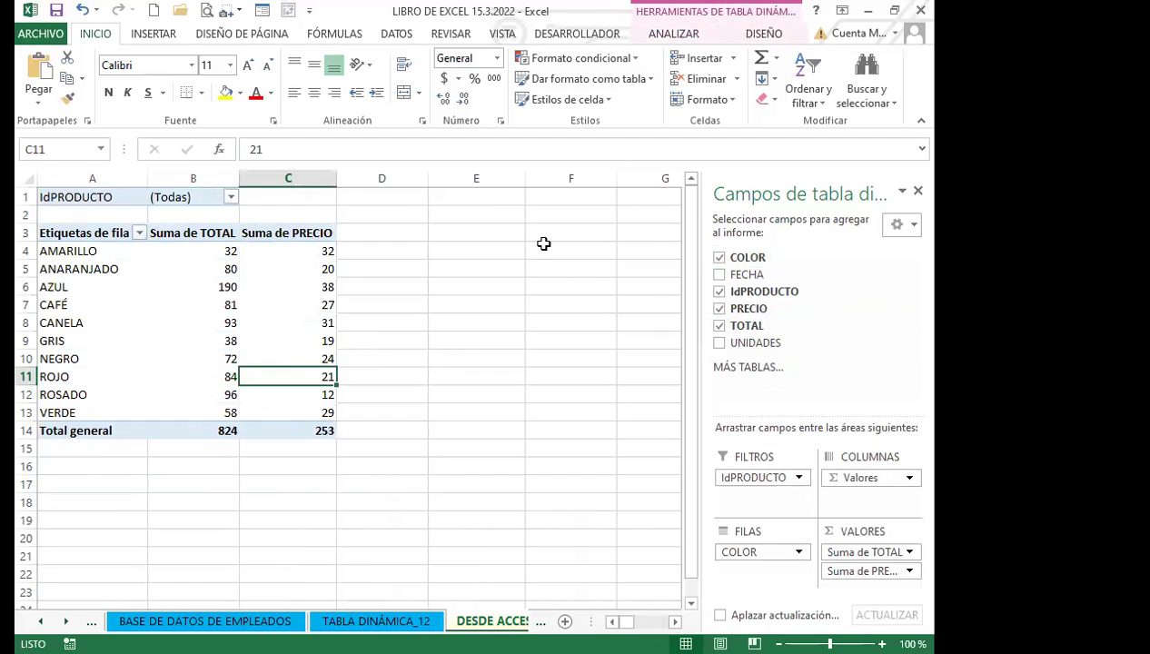
{"action": "left_click", "coordinate": [273, 409]}
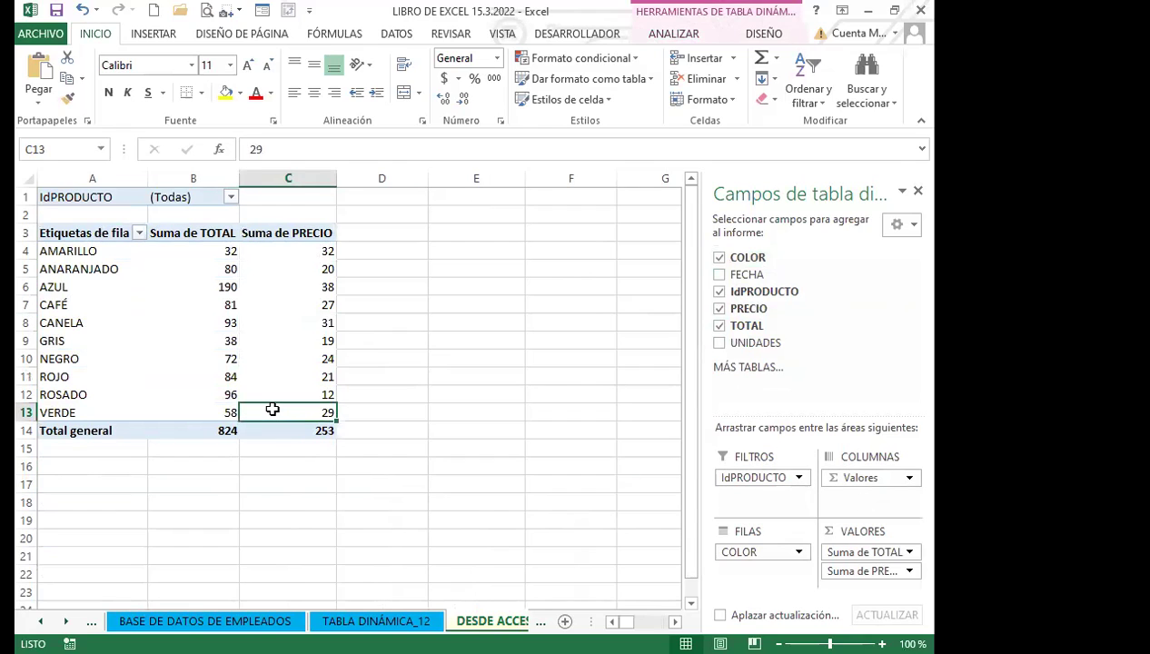
{"action": "left_click", "coordinate": [280, 356]}
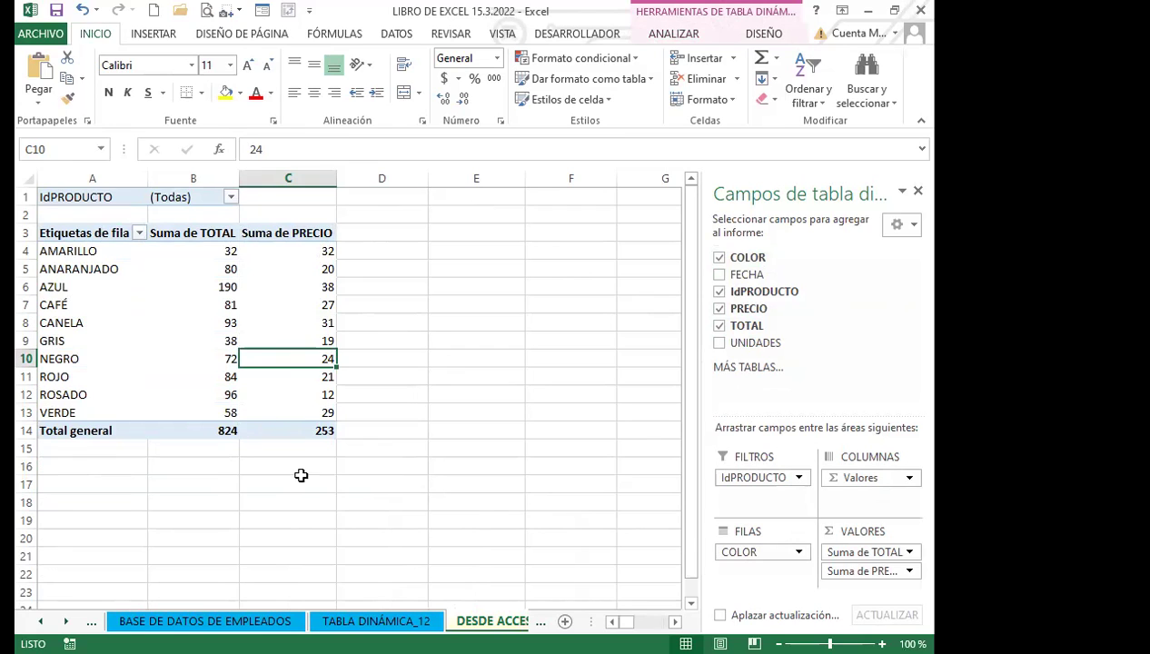
{"action": "left_click", "coordinate": [196, 342]}
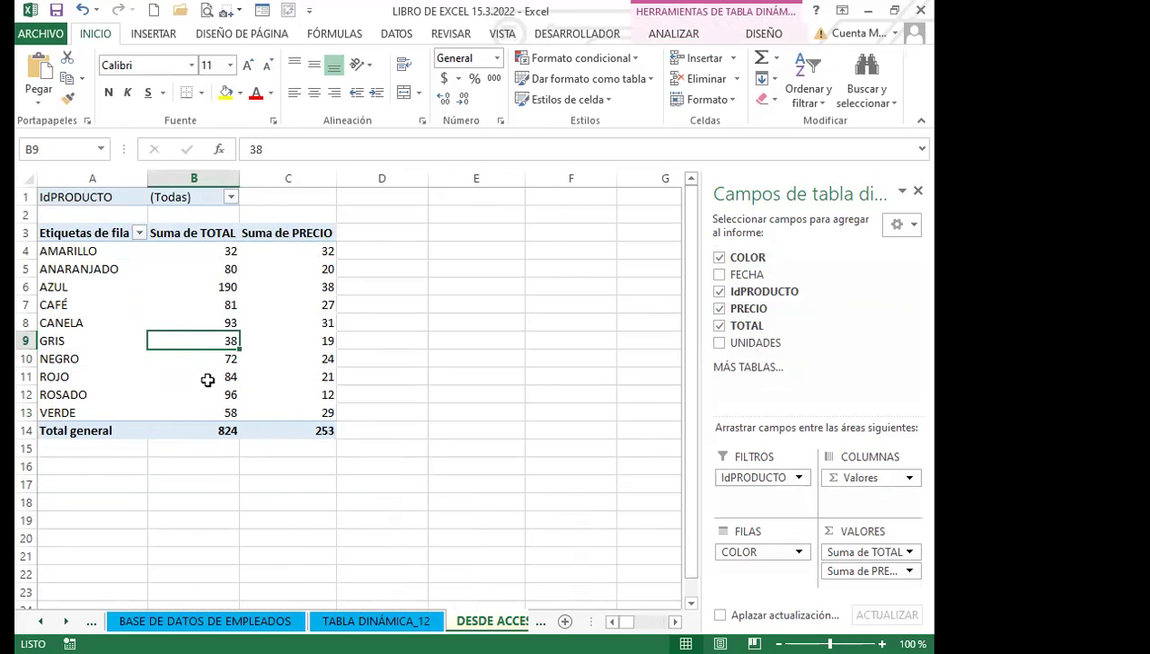
{"action": "left_click", "coordinate": [166, 323]}
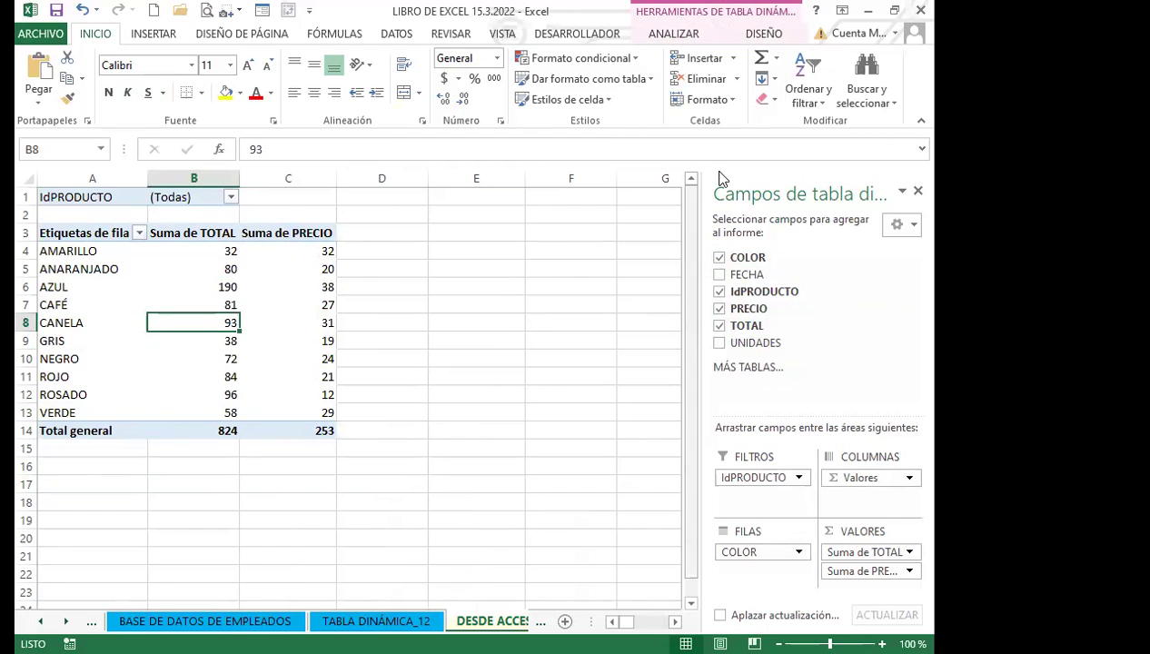
- Insert a clustered column pivot chart from the pivot table and place it below the table, starting at about row 15
{"action": "left_click", "coordinate": [661, 38]}
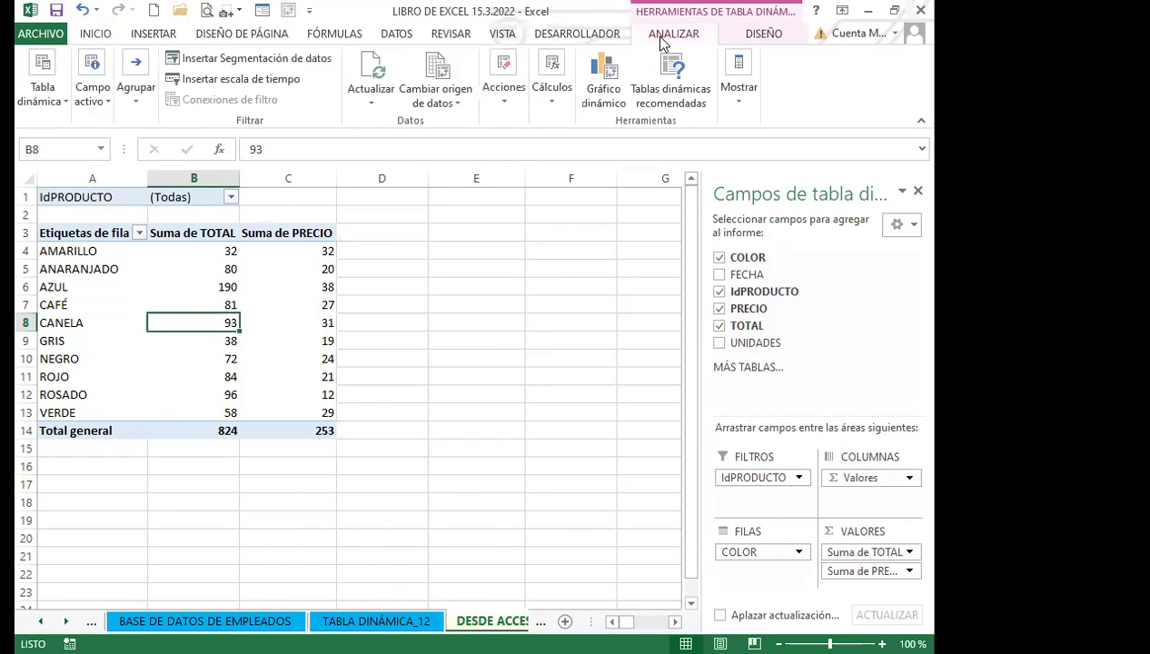
{"action": "left_click", "coordinate": [613, 80]}
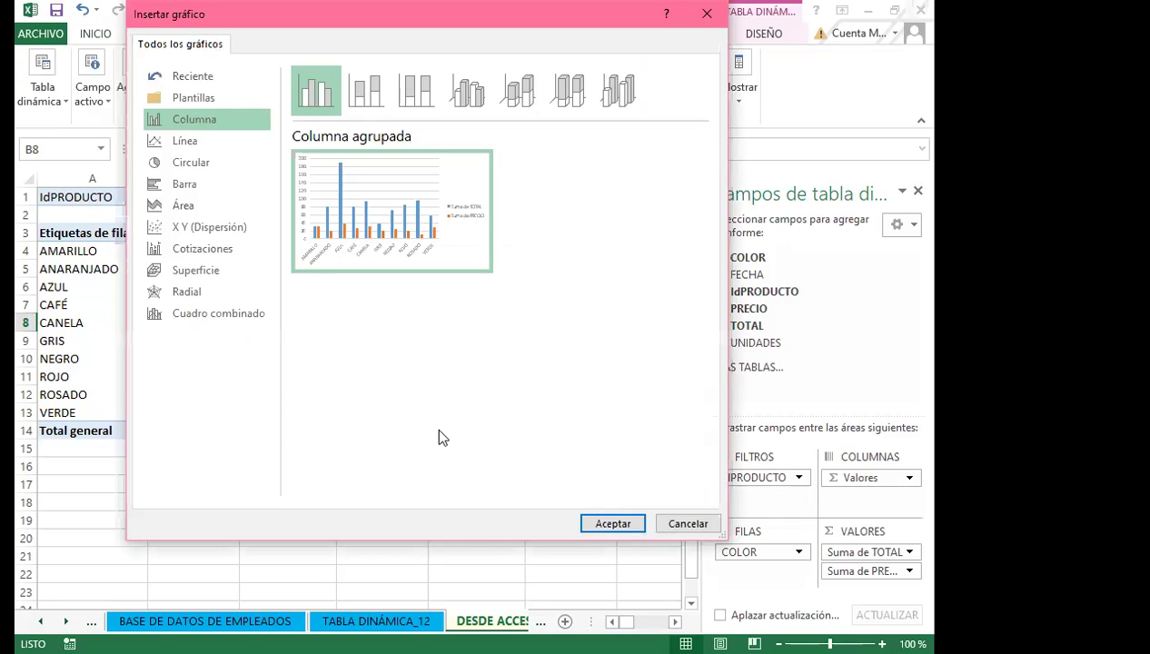
{"action": "left_click", "coordinate": [610, 525]}
{"action": "left_click_drag", "start_coordinate": [468, 398], "coordinate": [485, 480]}
{"action": "scroll", "coordinate": [522, 451], "scroll_direction": "down", "scroll_amount": 3}
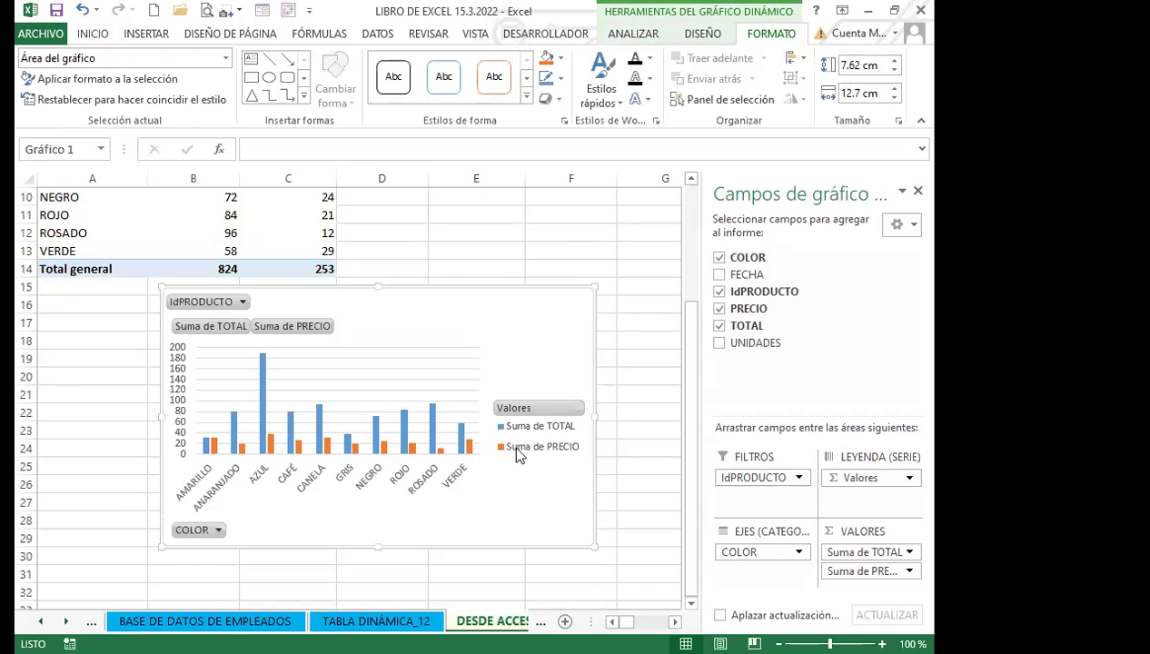
- Review the analysis, design and format options available for the pivot chart
{"action": "scroll", "coordinate": [425, 311], "scroll_direction": "up", "scroll_amount": 2}
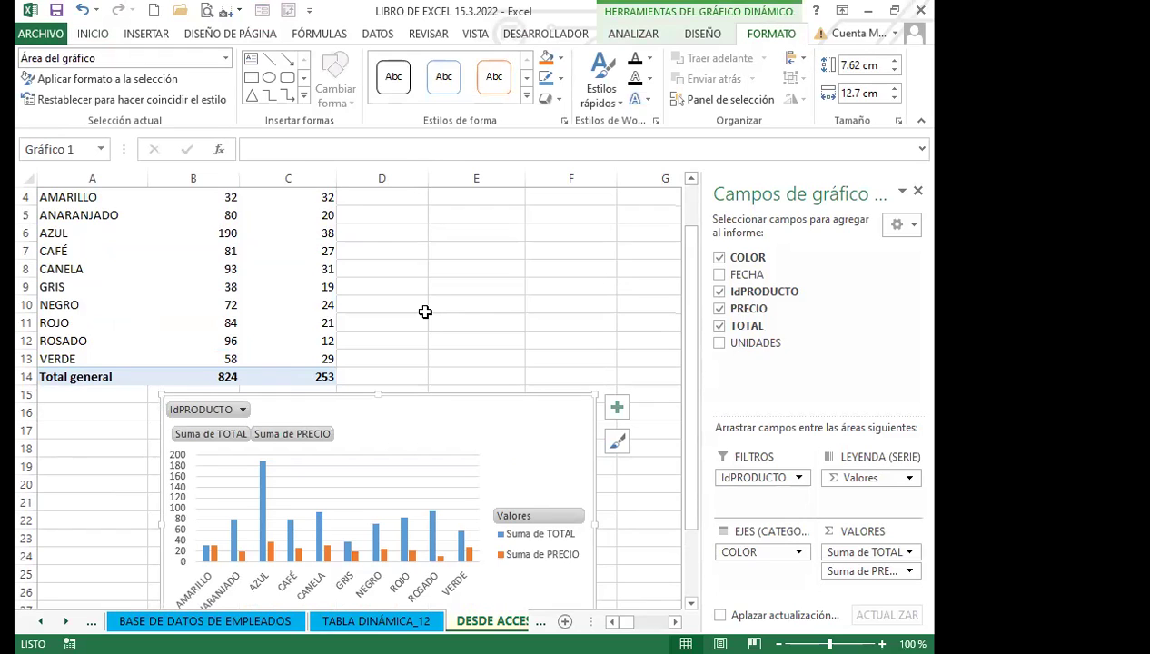
{"action": "left_click", "coordinate": [646, 40]}
{"action": "left_click", "coordinate": [700, 40]}
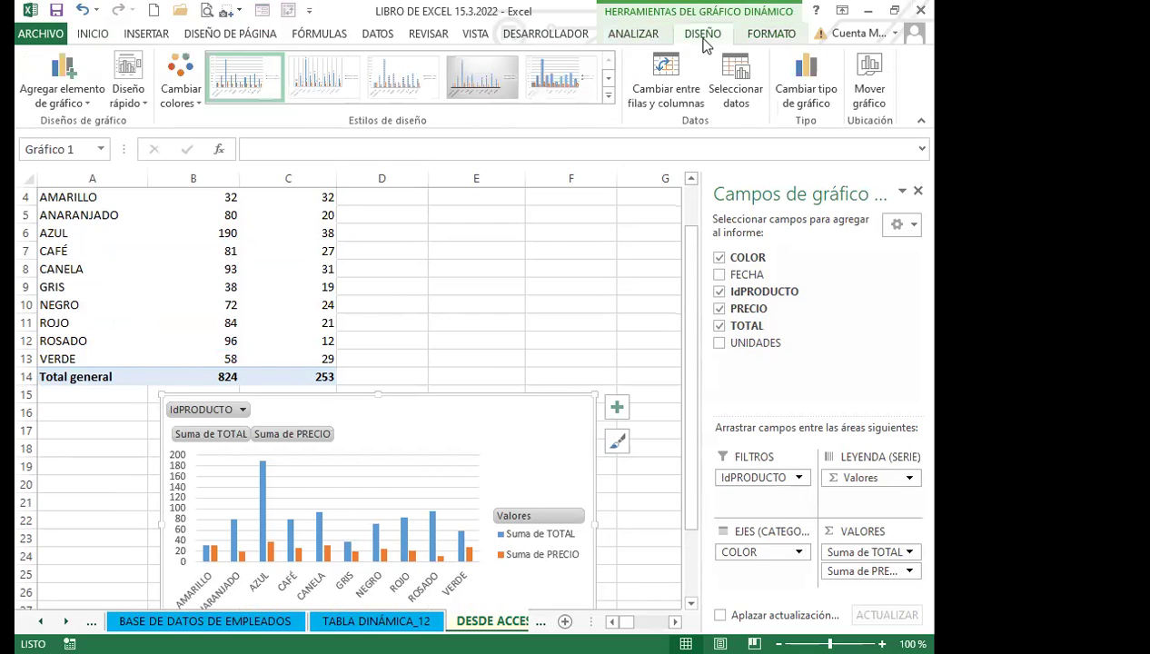
{"action": "left_click", "coordinate": [779, 38]}
{"action": "left_click", "coordinate": [633, 36]}
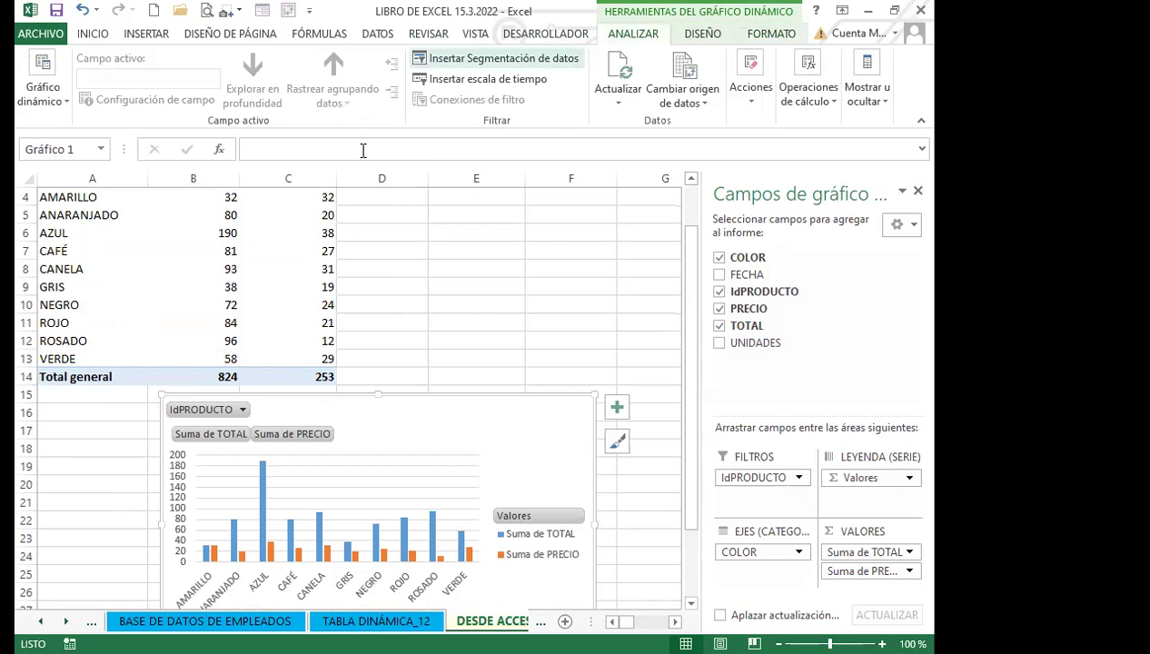
{"action": "left_click", "coordinate": [421, 240]}
- Open the connection properties of the pivot table's Access data source and examine its refresh settings
{"action": "left_click", "coordinate": [326, 267]}
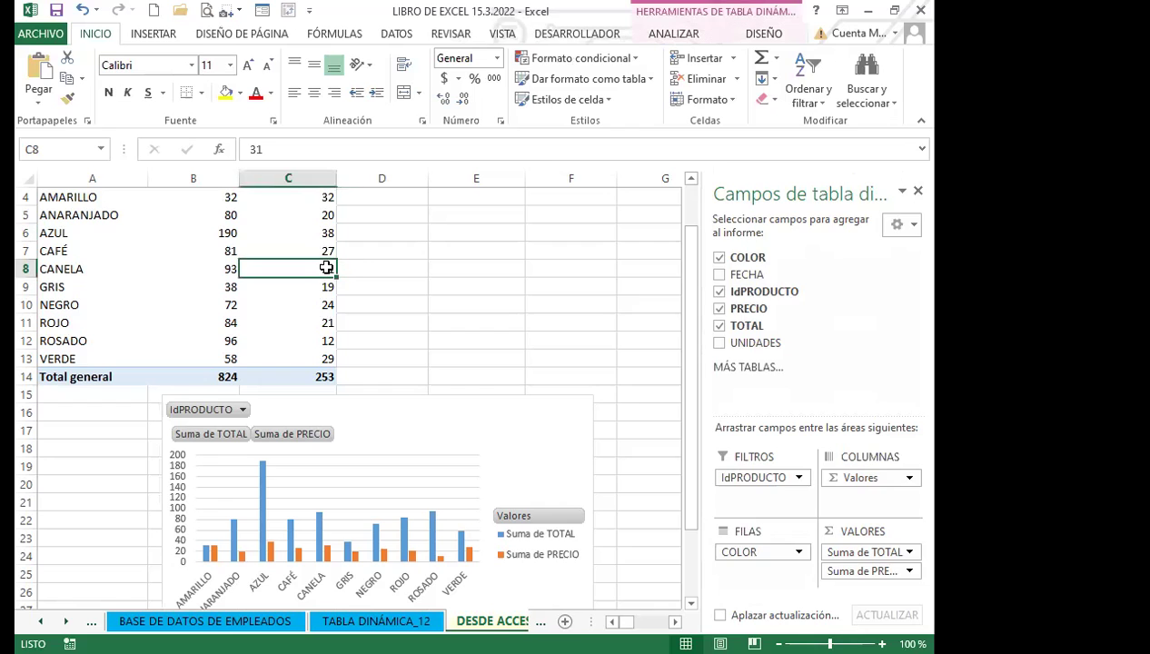
{"action": "left_click", "coordinate": [670, 35]}
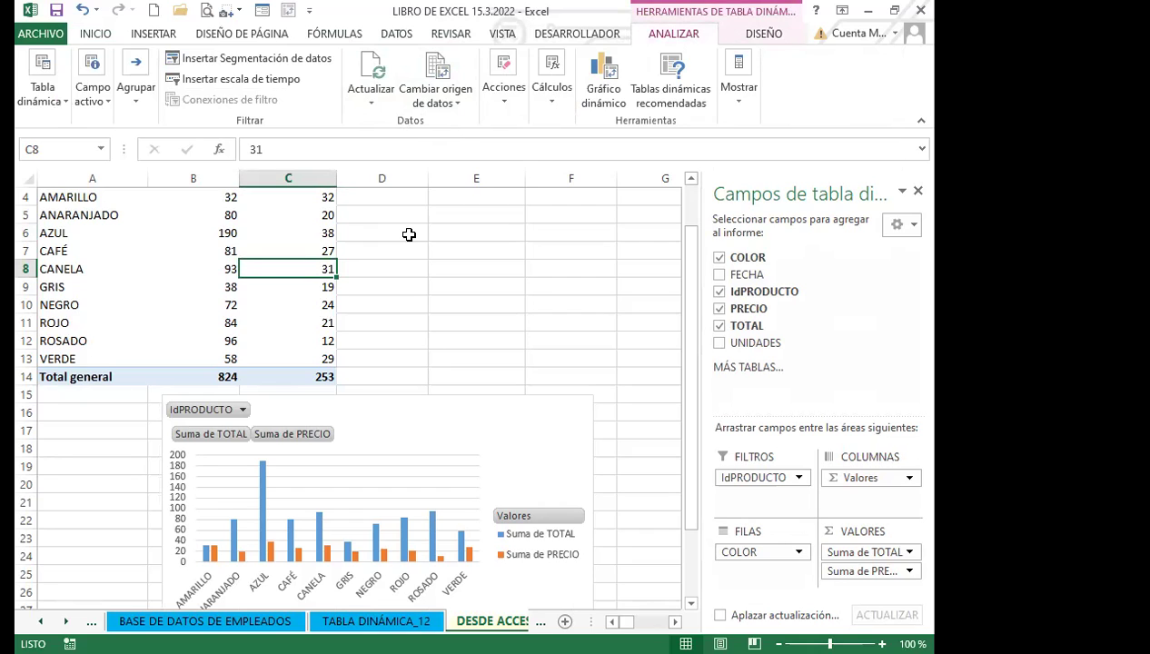
{"action": "left_click", "coordinate": [374, 105]}
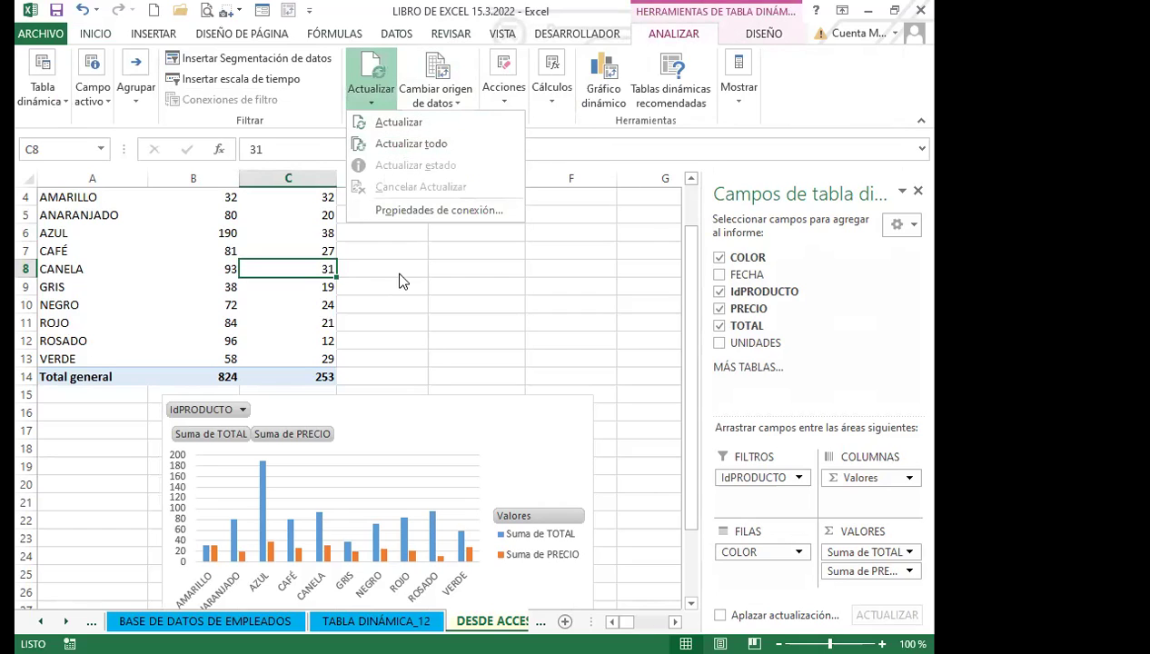
{"action": "left_click", "coordinate": [436, 213]}
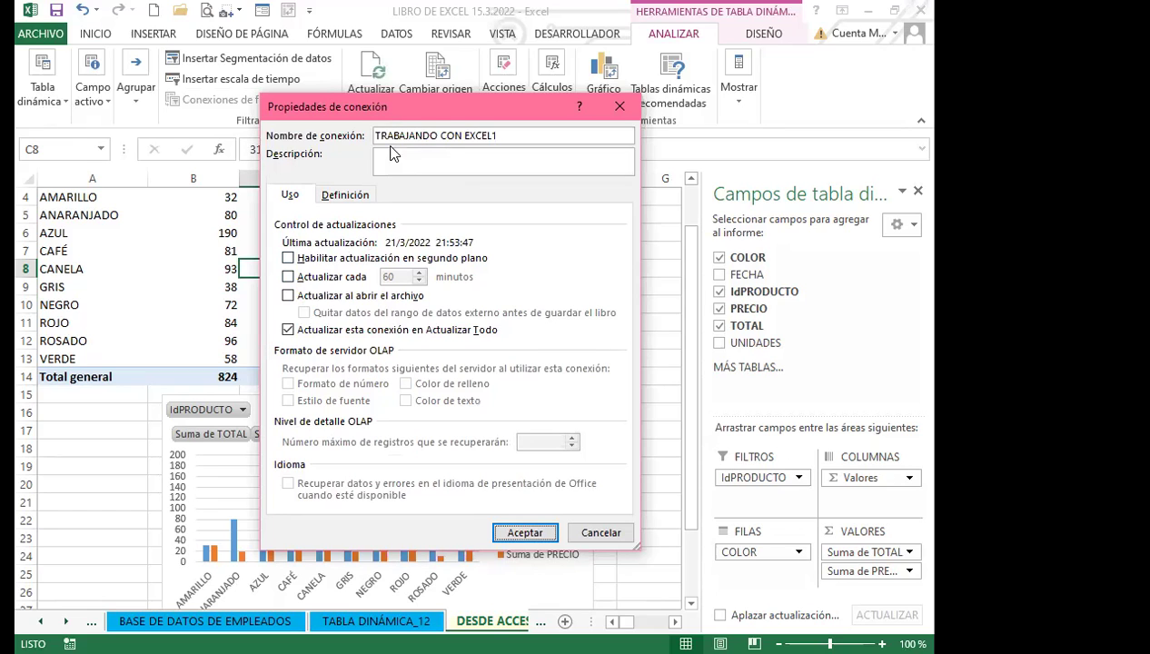
{"action": "left_click_drag", "start_coordinate": [399, 107], "coordinate": [401, 167]}
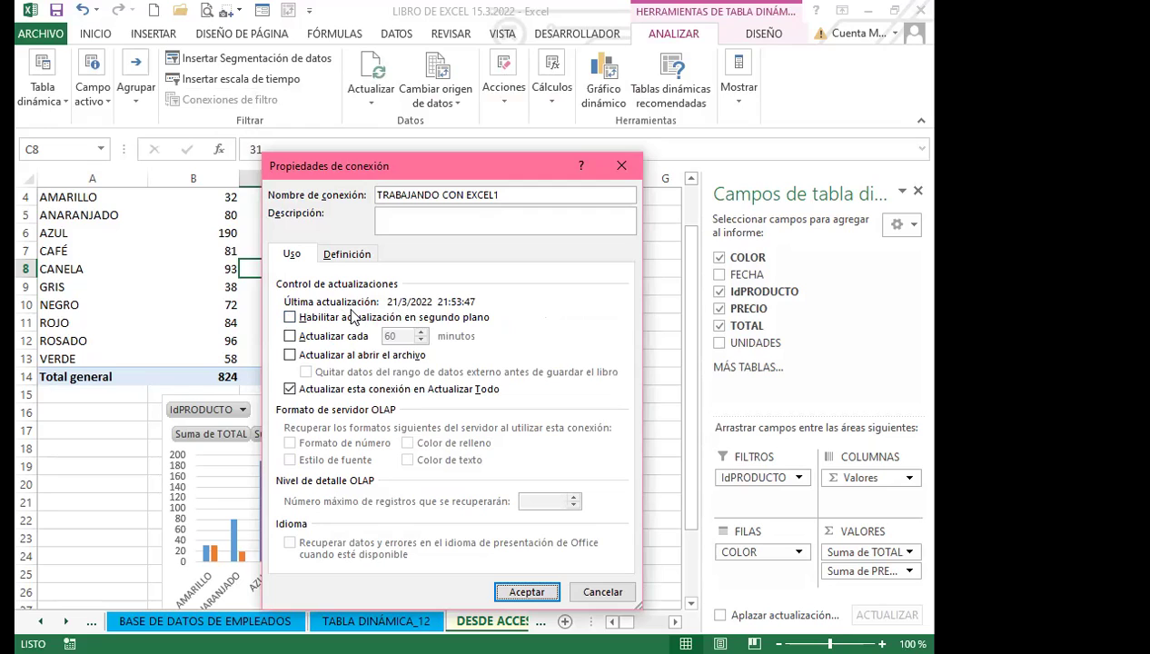
- Examine the connection's background refresh option and the data source and refresh commands available for the pivot table
{"action": "left_click", "coordinate": [467, 317]}
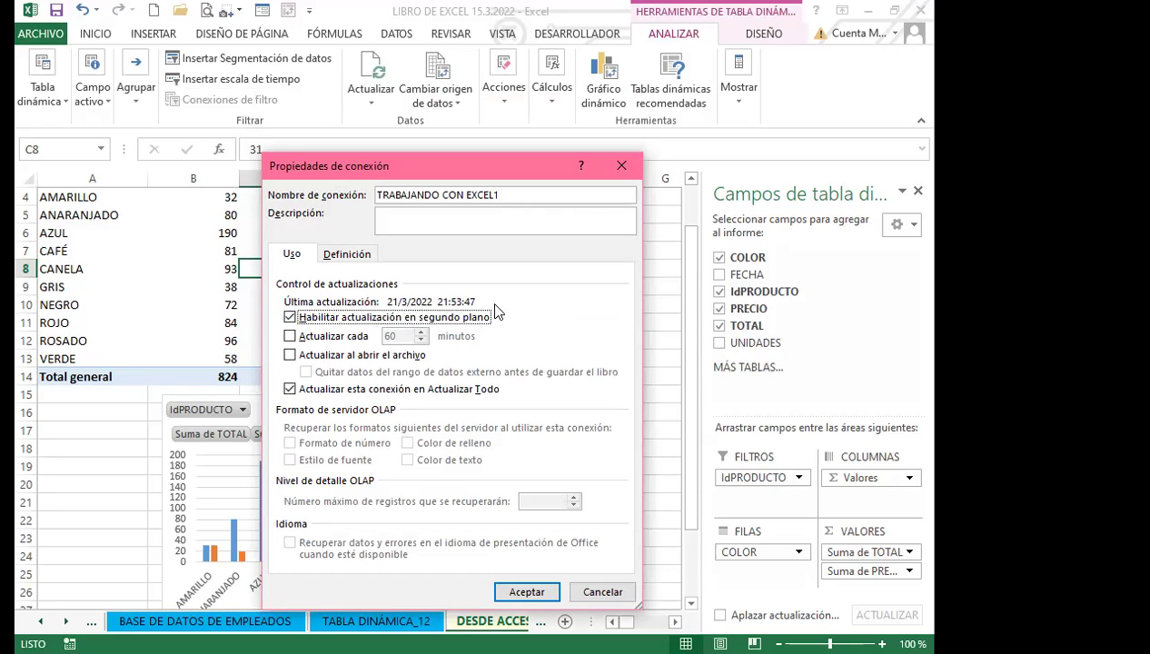
{"action": "left_click", "coordinate": [621, 165]}
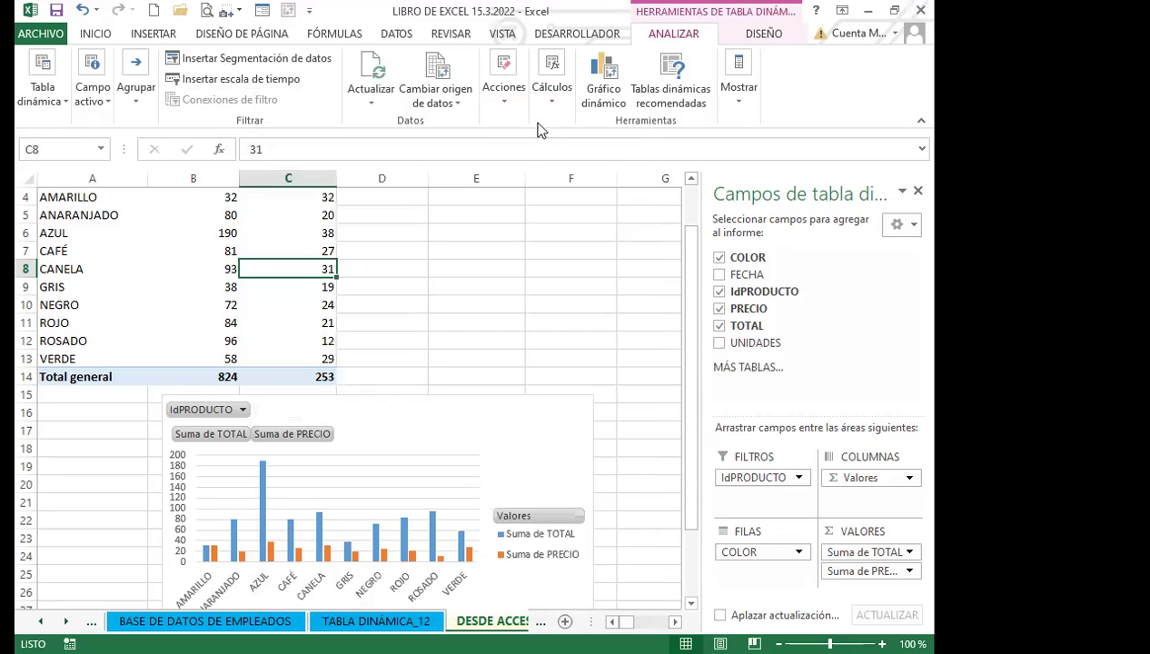
{"action": "left_click", "coordinate": [455, 102]}
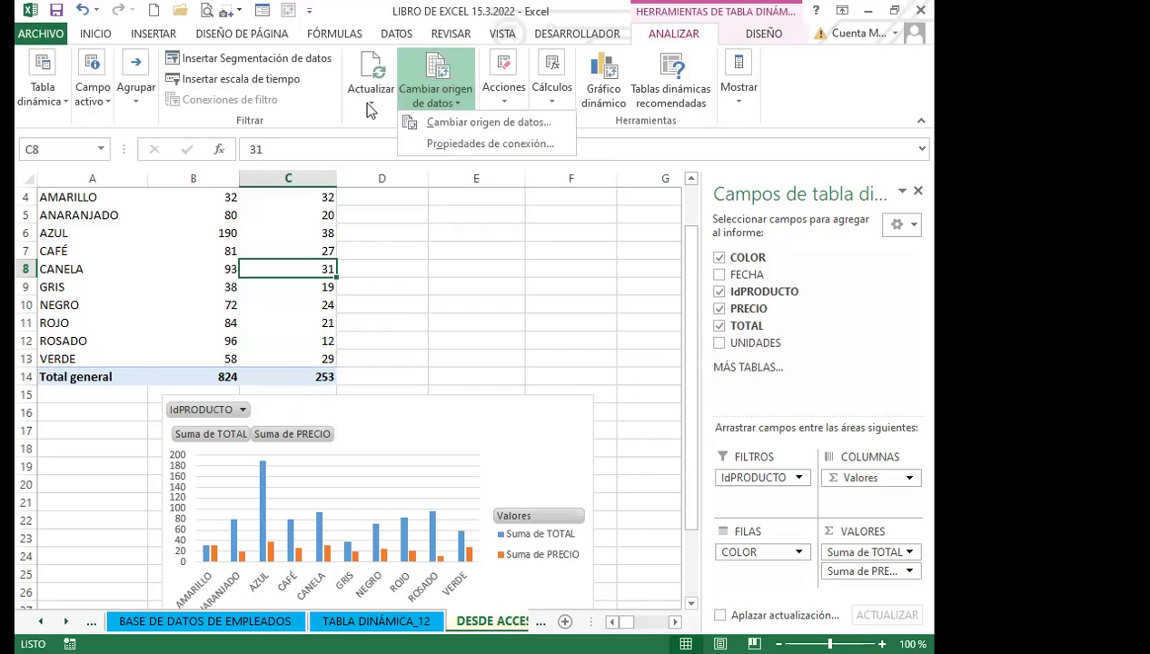
{"action": "left_click", "coordinate": [370, 103]}
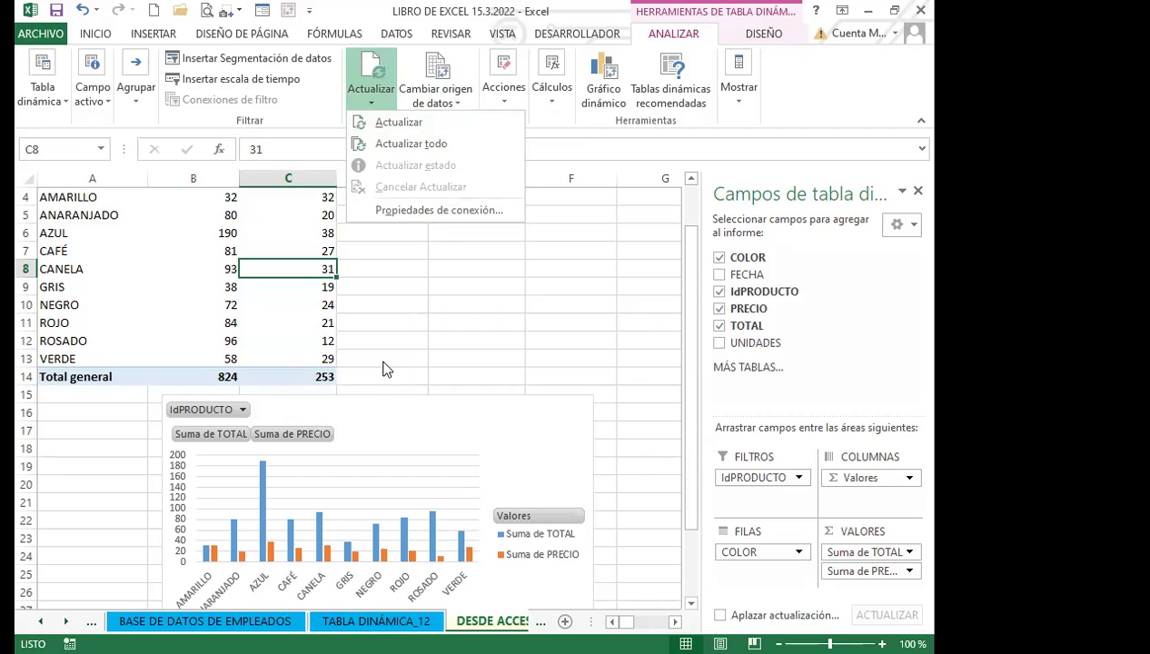
{"action": "key", "text": "Up"}
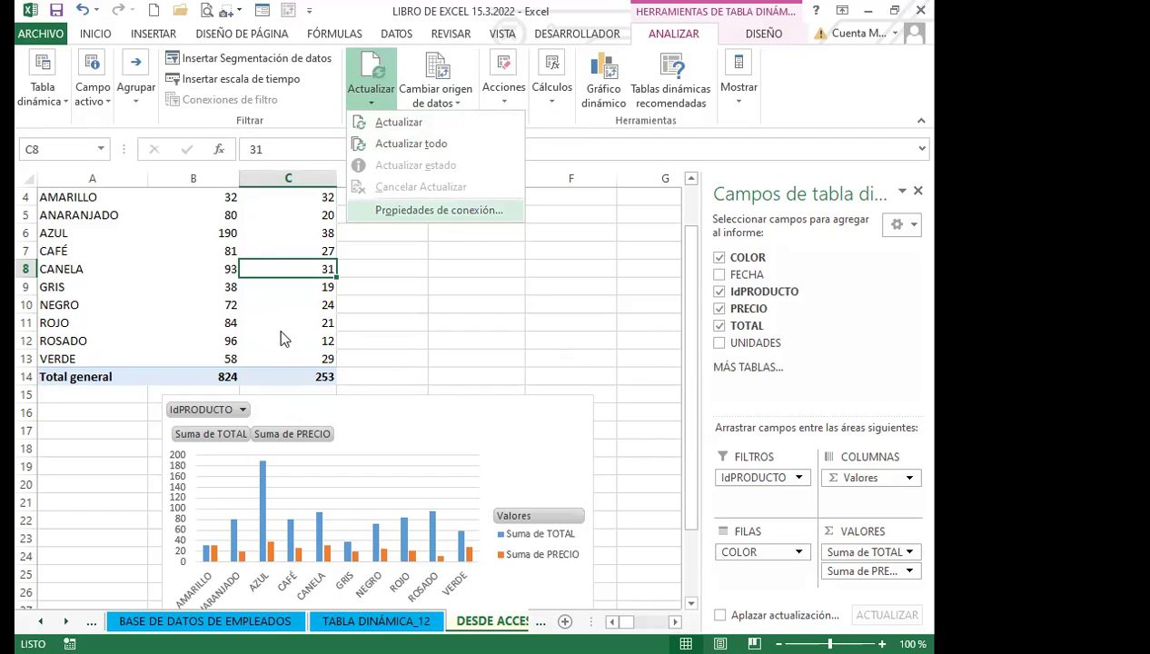
{"action": "key", "text": "Escape"}
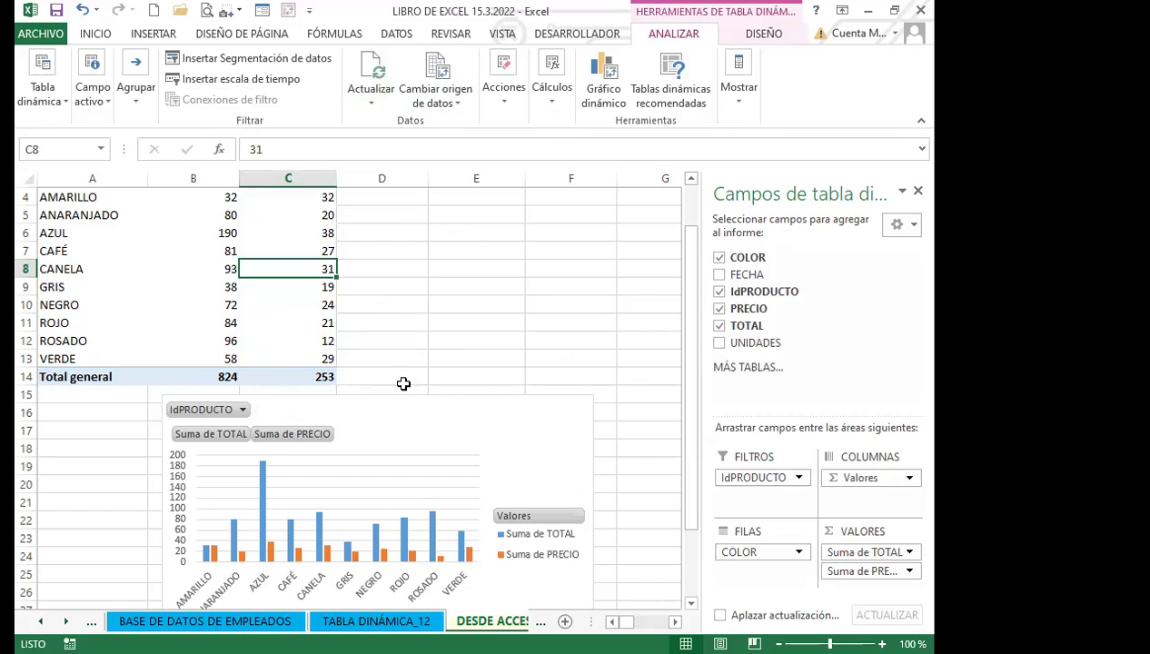
{"action": "mouse_move", "coordinate": [295, 345]}
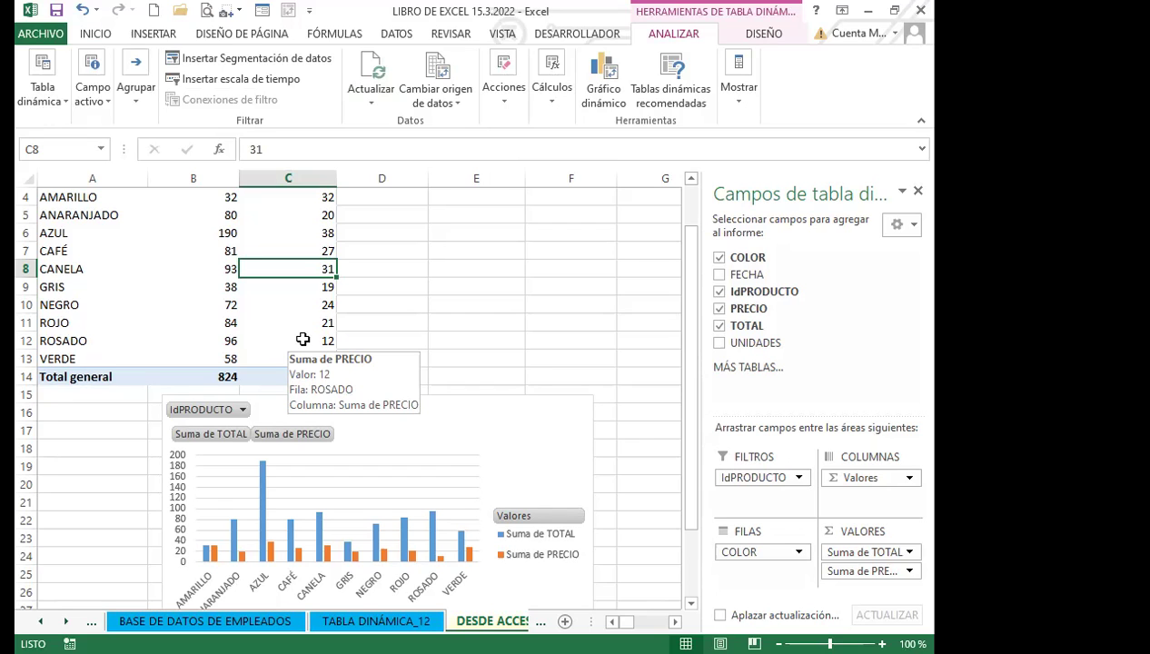
{"action": "left_click", "coordinate": [476, 437]}
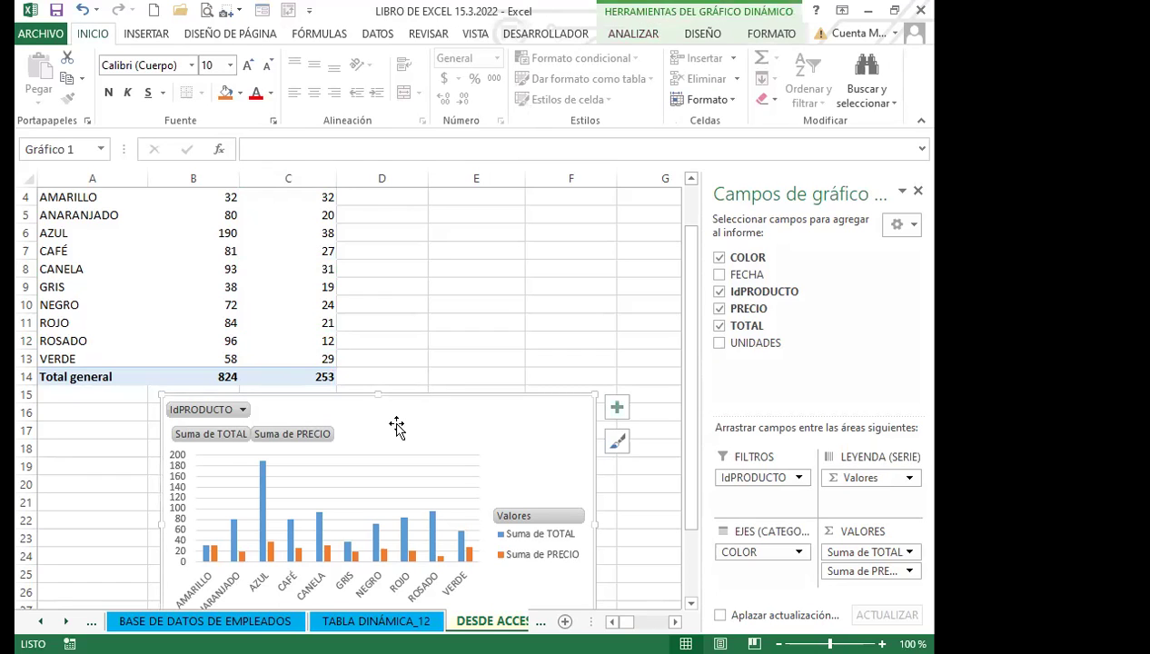
{"action": "left_click", "coordinate": [284, 338]}
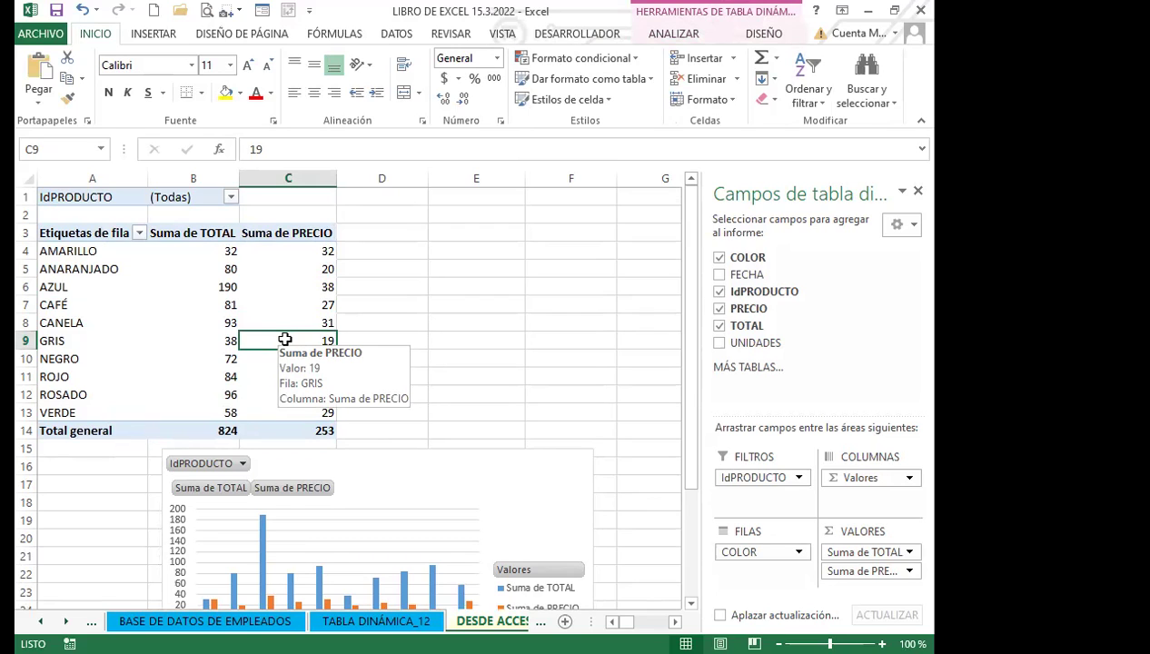
{"action": "left_click", "coordinate": [440, 469]}
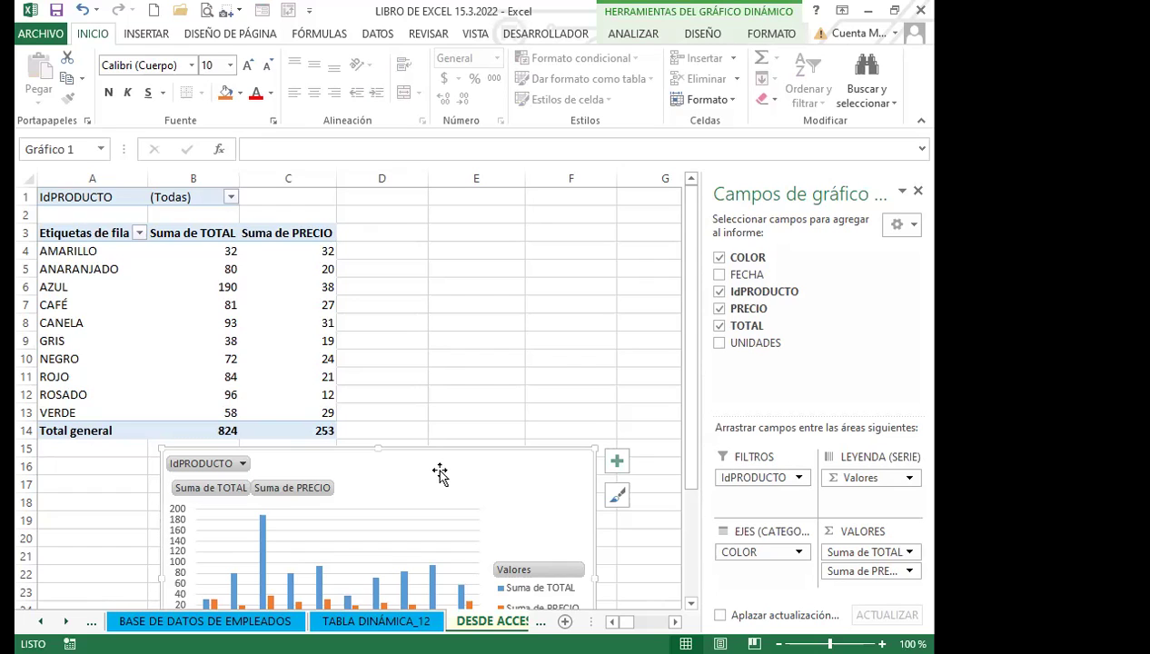
{"action": "left_click", "coordinate": [283, 371]}
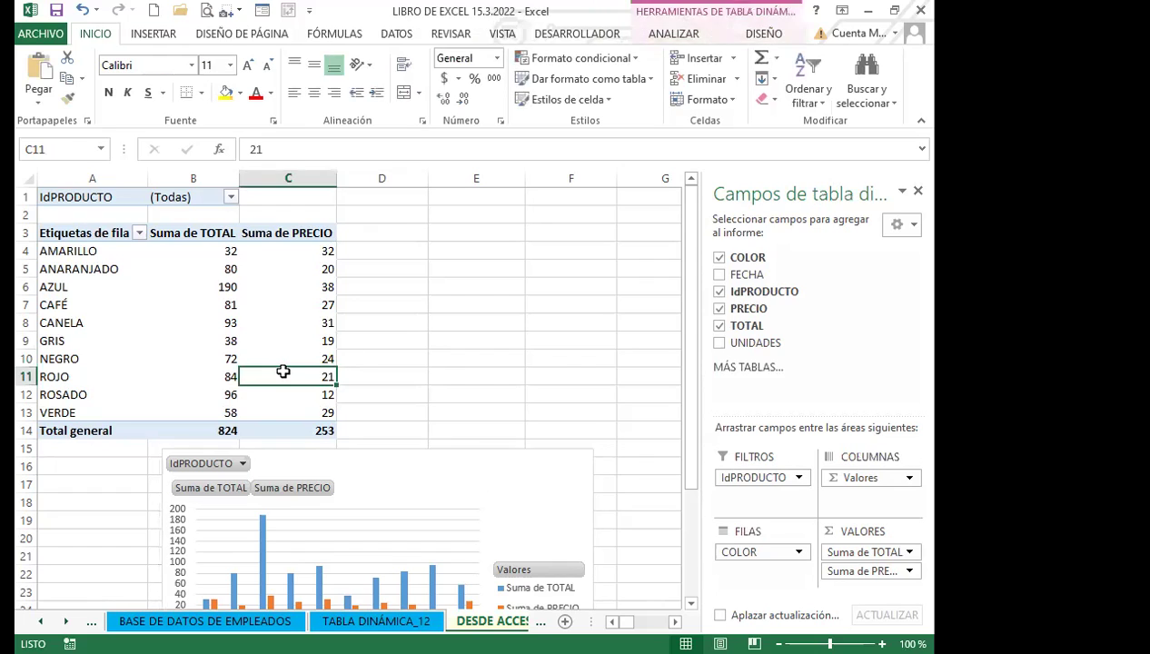
{"action": "left_click", "coordinate": [436, 473]}
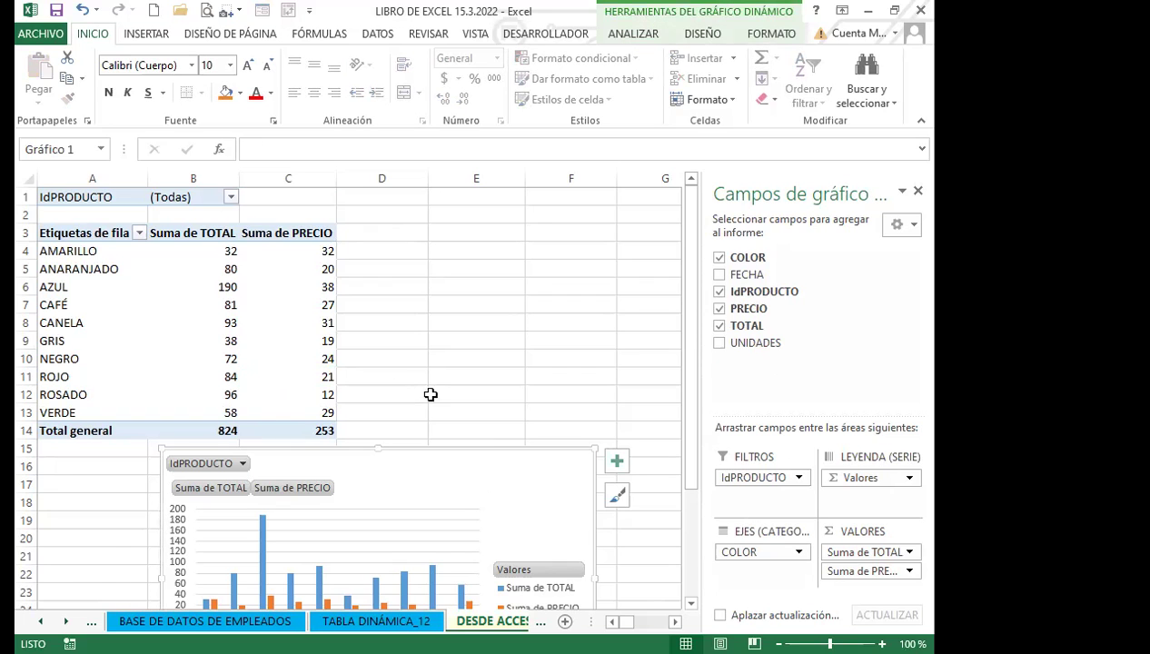
{"action": "left_click", "coordinate": [274, 399]}
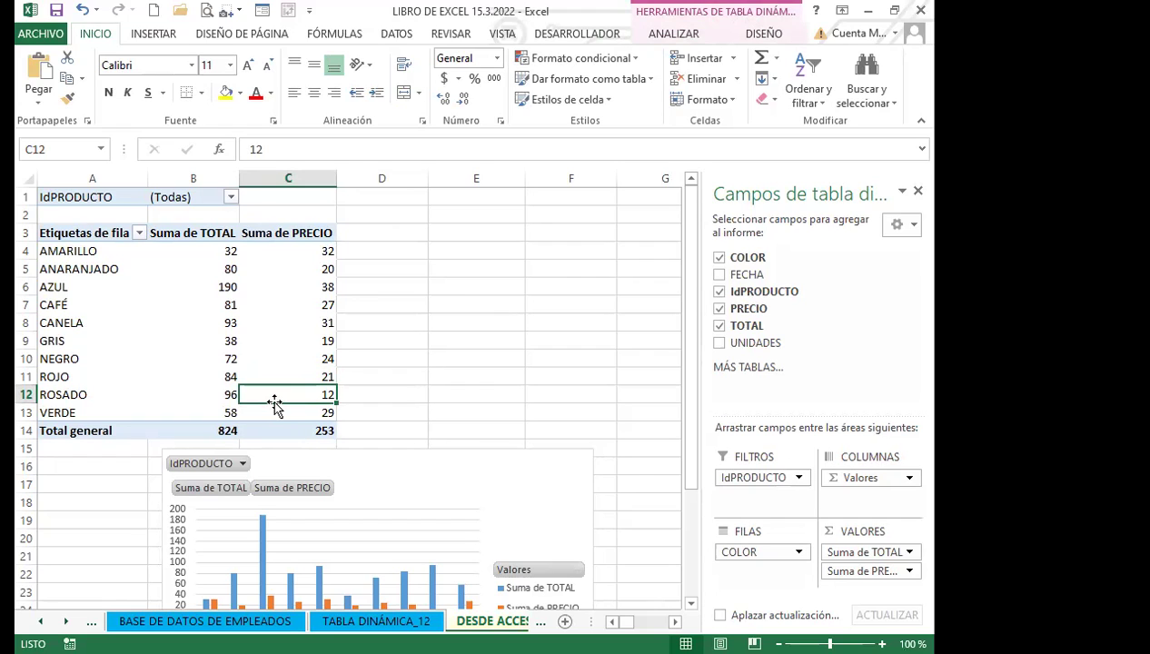
{"action": "left_click", "coordinate": [279, 339]}
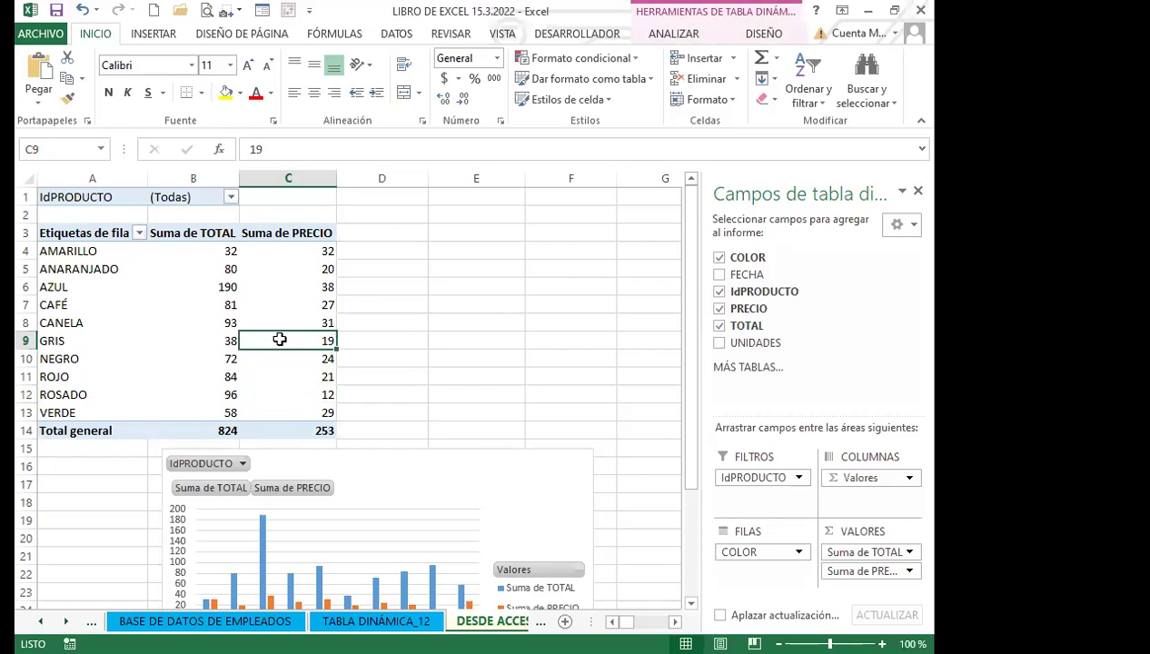
{"action": "mouse_move", "coordinate": [280, 339]}
{"action": "left_click", "coordinate": [273, 379]}
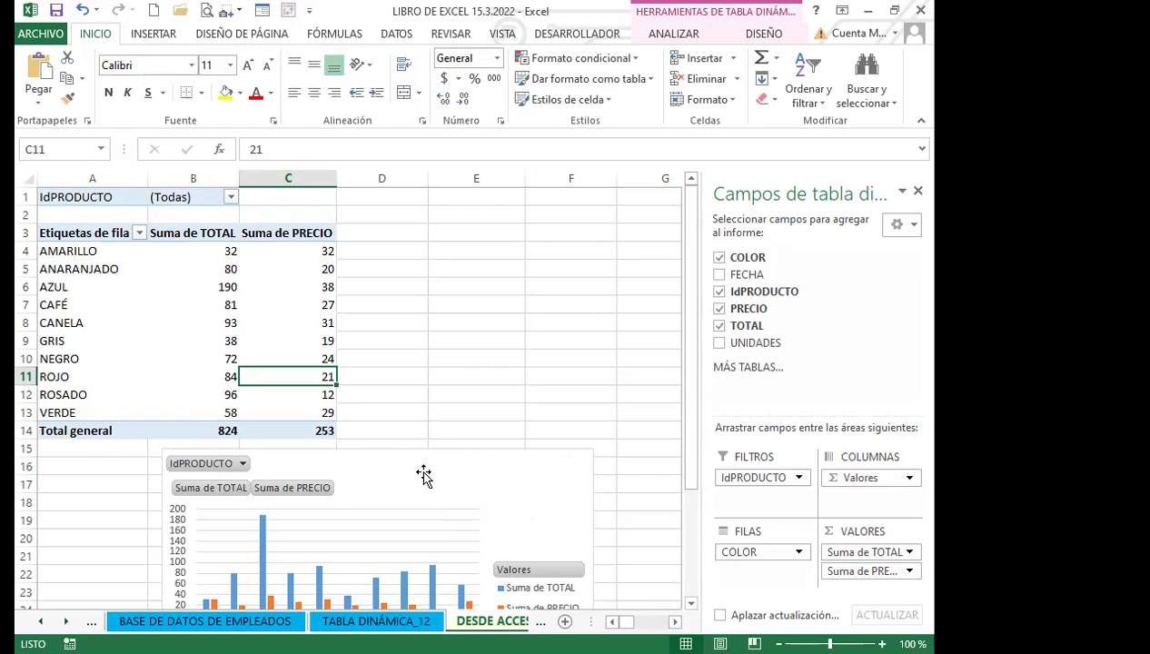
- Review the whole pivot chart, its format options and the insert options available for the pivot table
{"action": "left_click", "coordinate": [180, 411]}
{"action": "scroll", "coordinate": [192, 415], "scroll_direction": "down", "scroll_amount": 2}
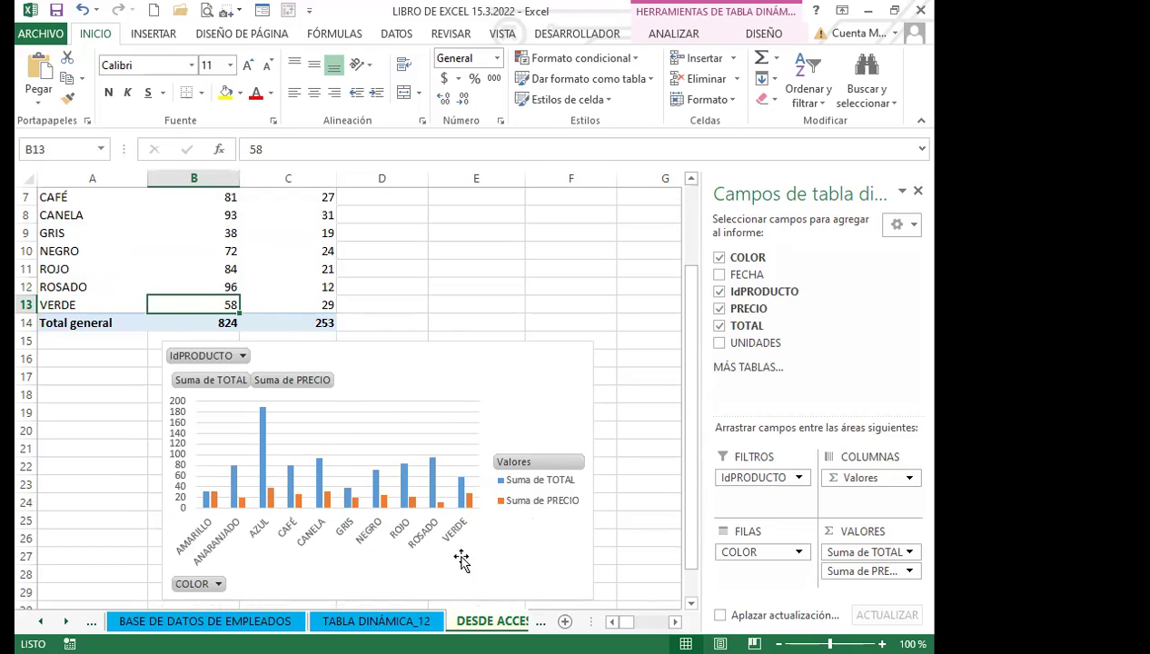
{"action": "left_click", "coordinate": [312, 286]}
{"action": "left_click", "coordinate": [423, 375]}
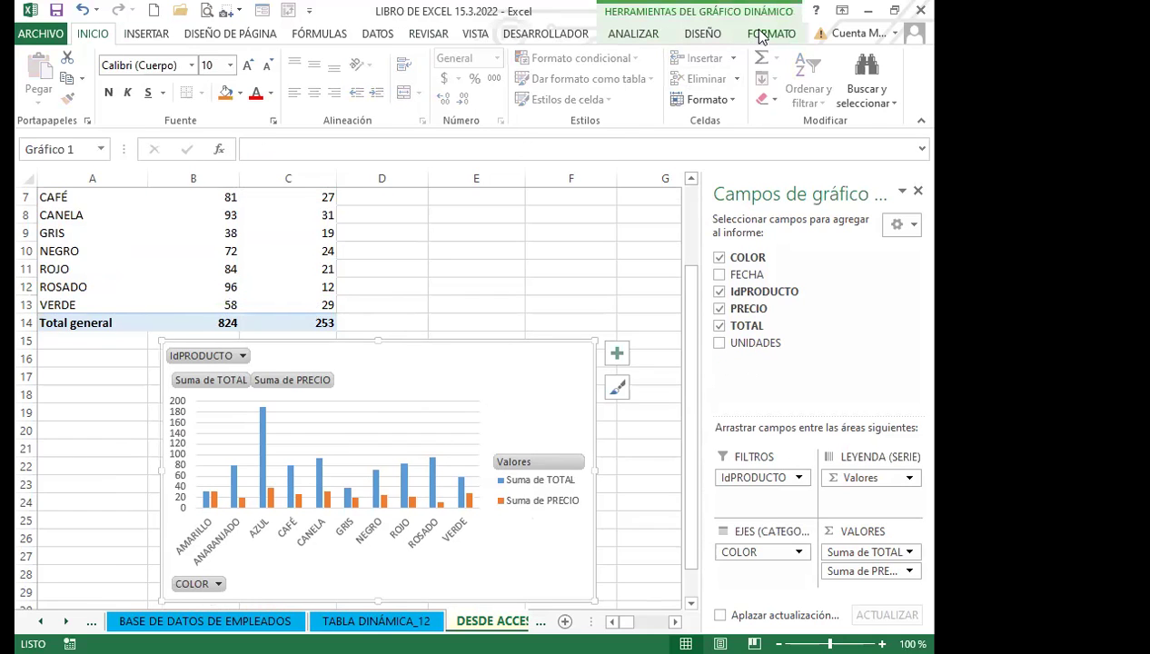
{"action": "left_click", "coordinate": [761, 35]}
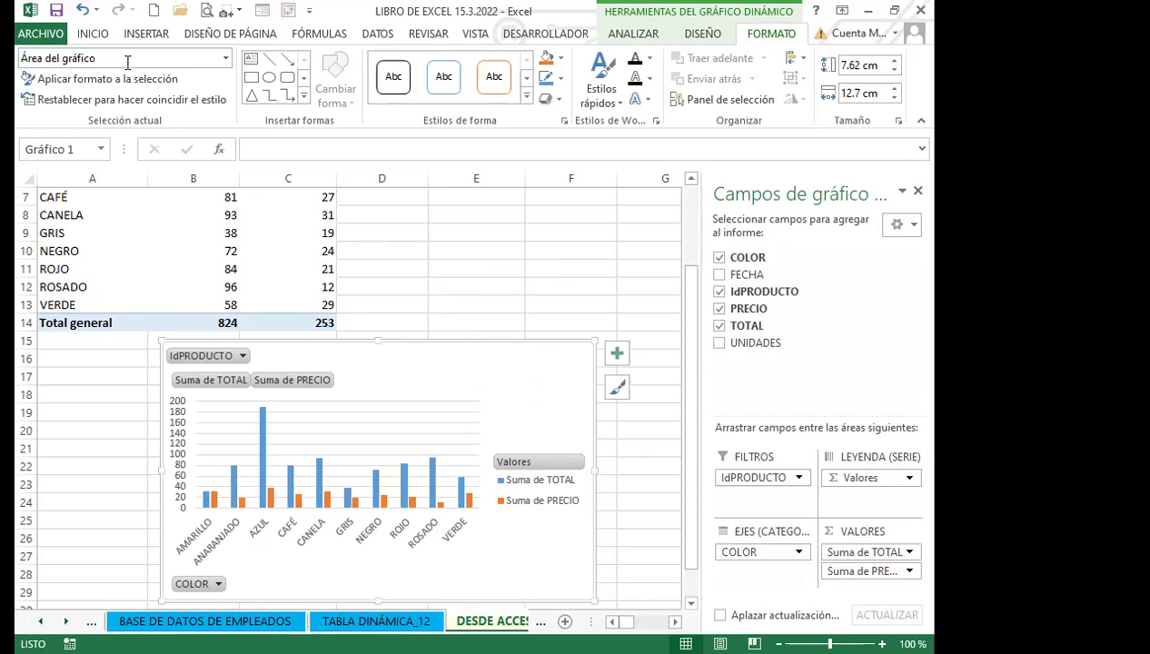
{"action": "left_click", "coordinate": [270, 269]}
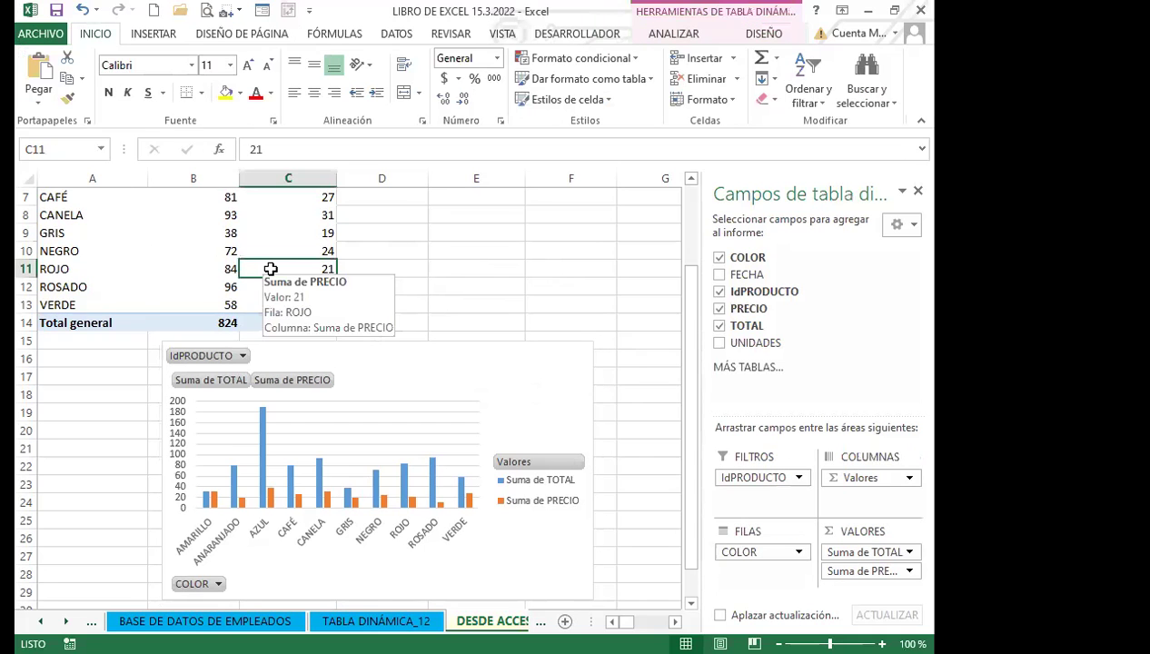
{"action": "left_click", "coordinate": [152, 36]}
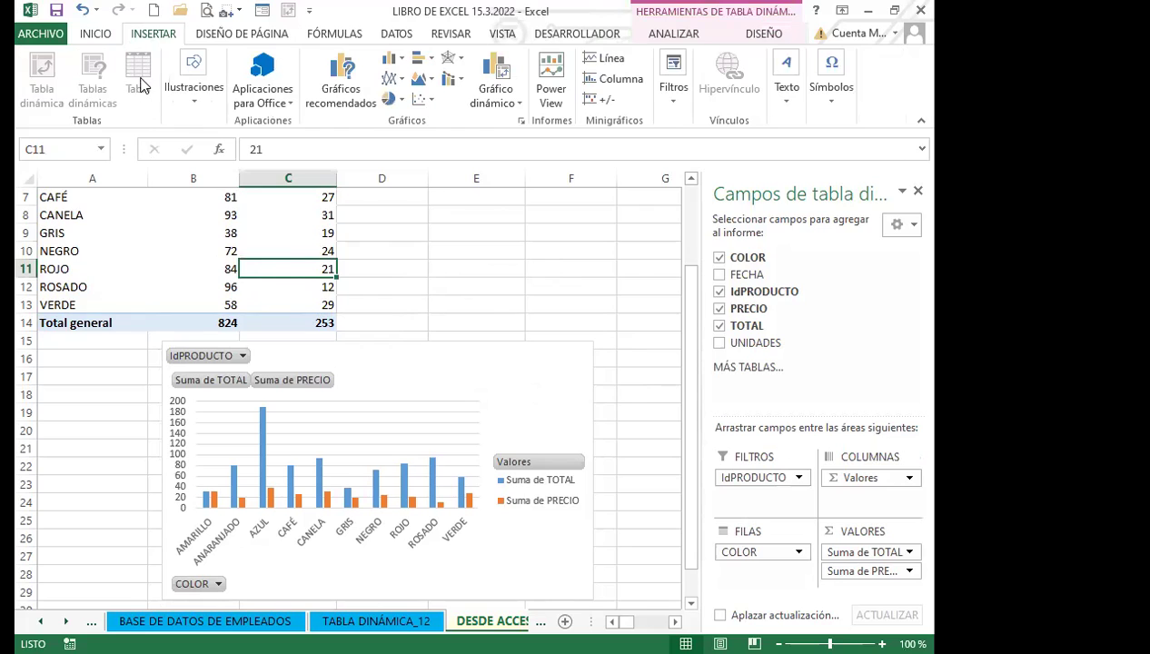
{"action": "left_click", "coordinate": [214, 283]}
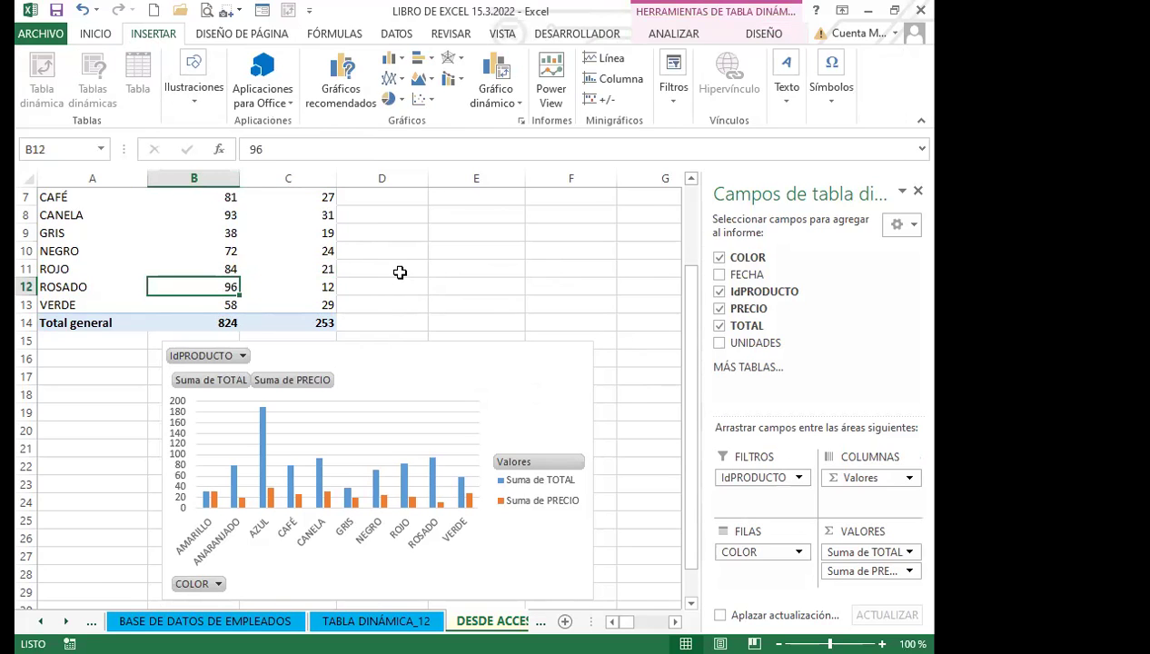
{"action": "left_click", "coordinate": [317, 285]}
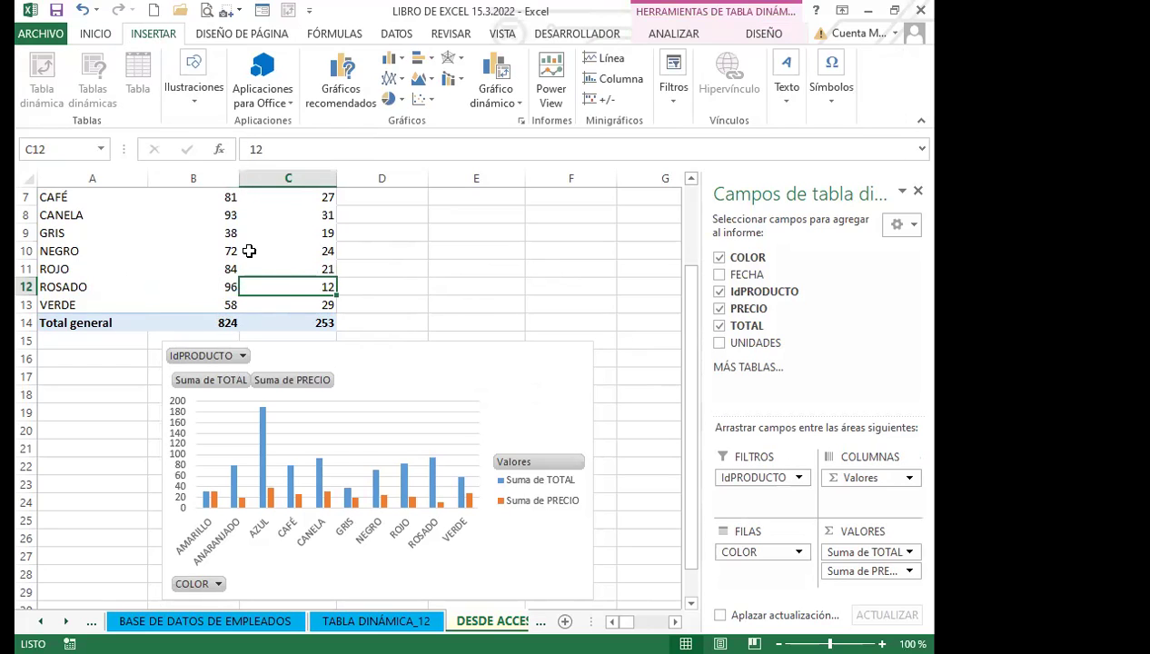
{"action": "left_click", "coordinate": [301, 251]}
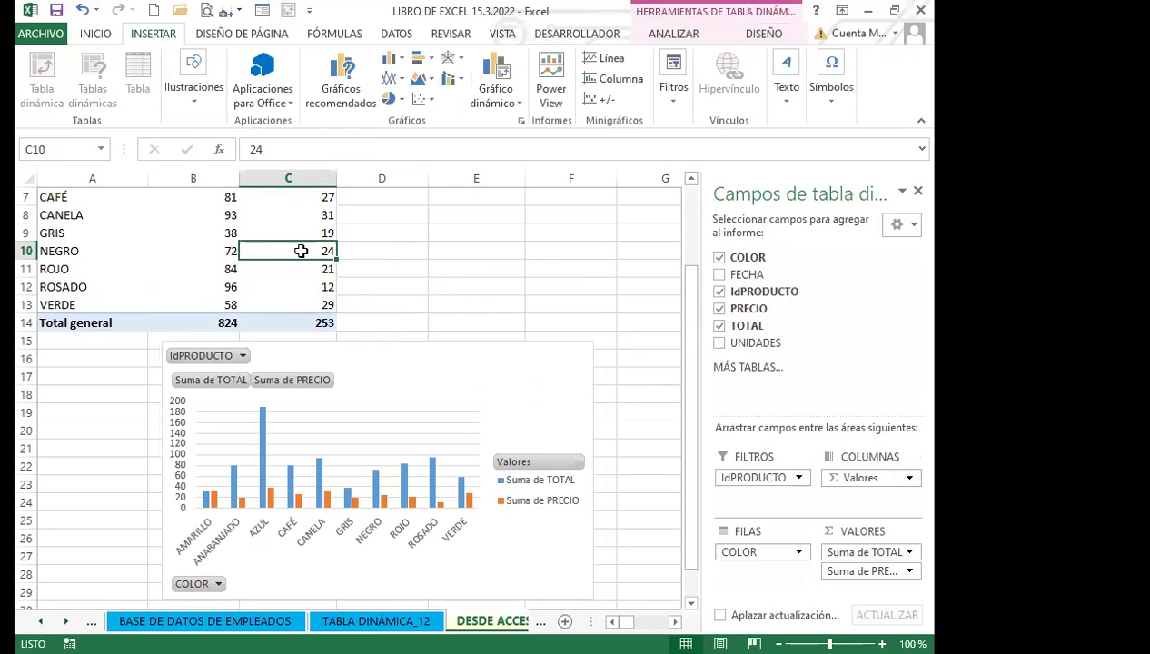
{"action": "left_click", "coordinate": [195, 251]}
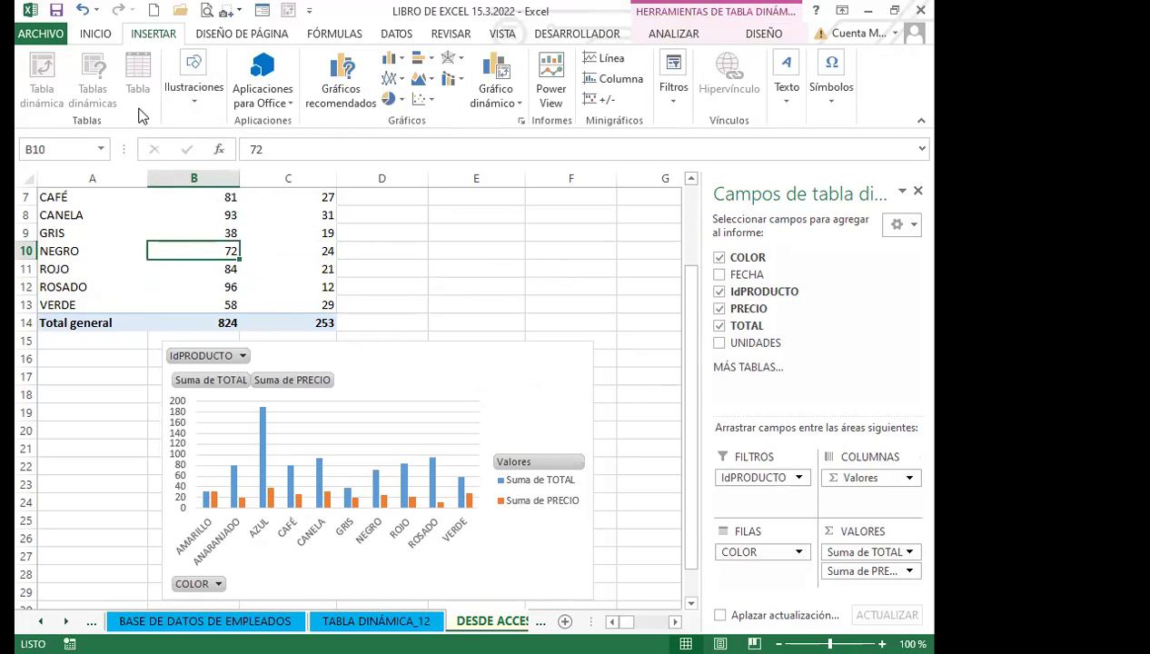
{"action": "left_click", "coordinate": [269, 286]}
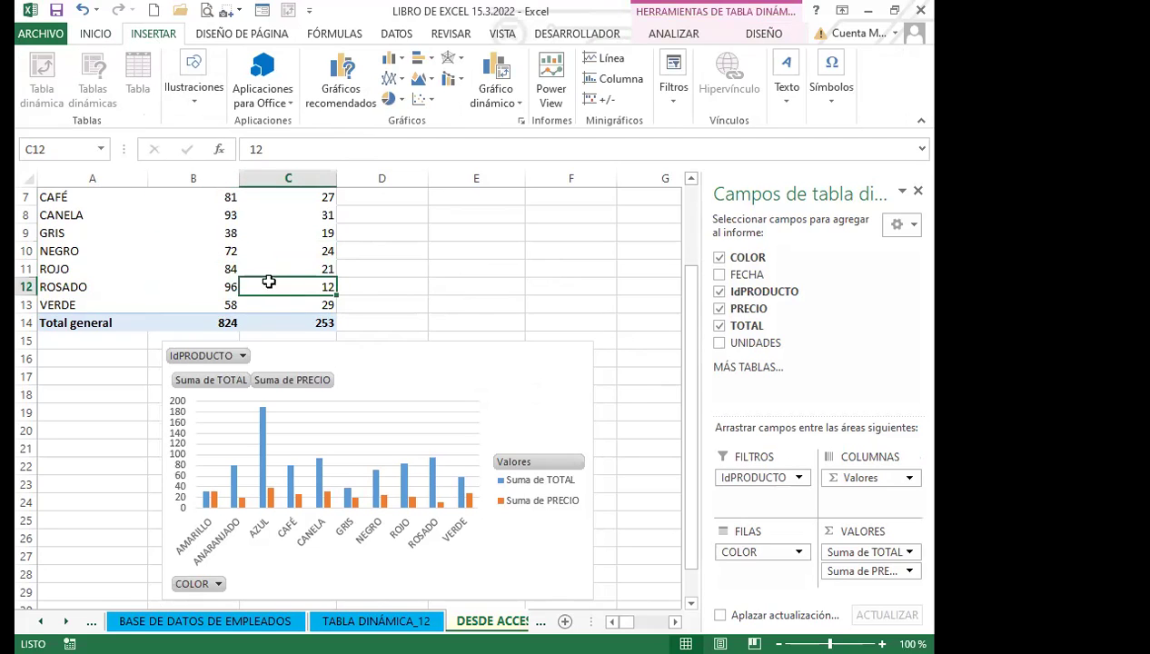
{"action": "left_click", "coordinate": [448, 367]}
{"action": "left_click", "coordinate": [291, 289]}
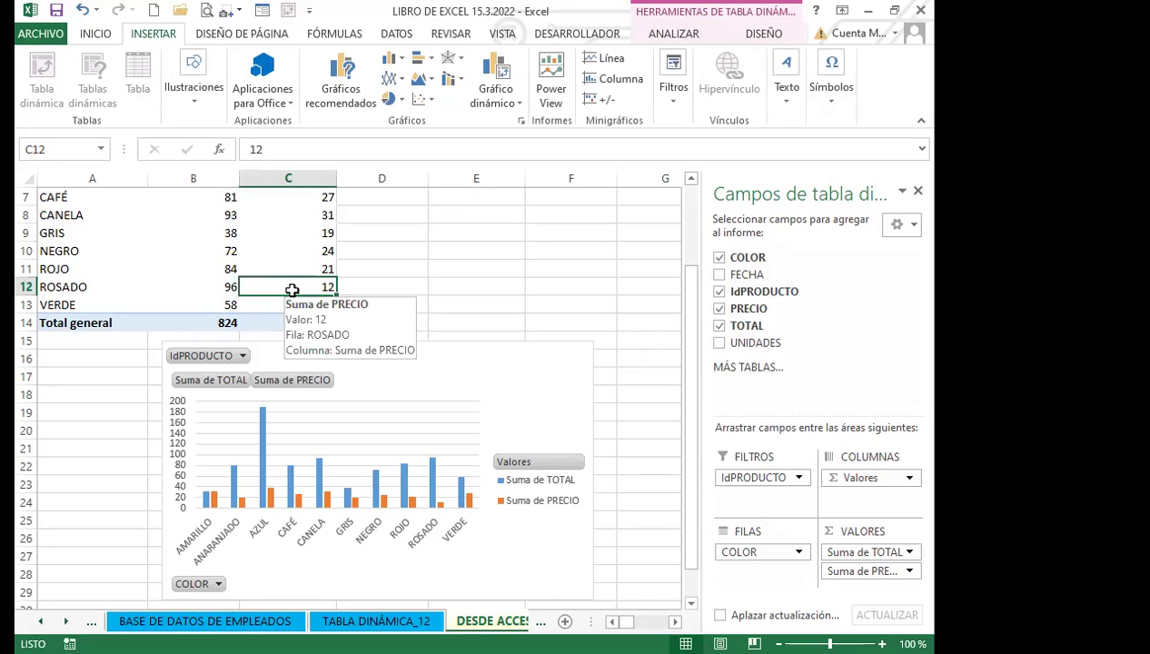
{"action": "left_click", "coordinate": [354, 249]}
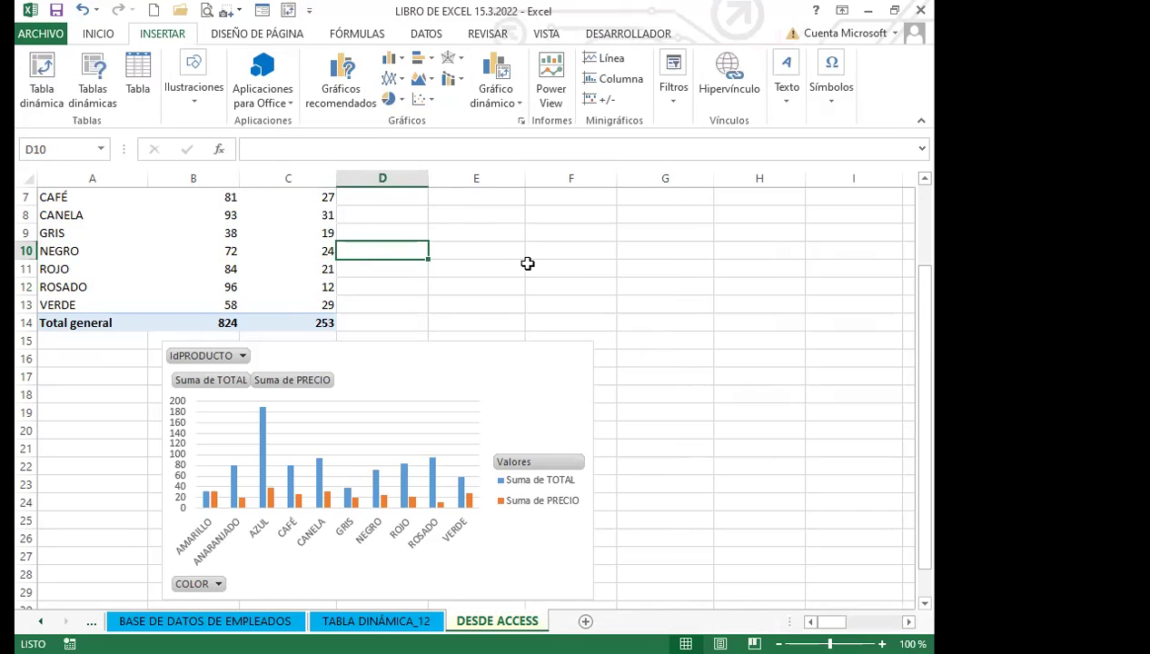
{"action": "left_click", "coordinate": [485, 282]}
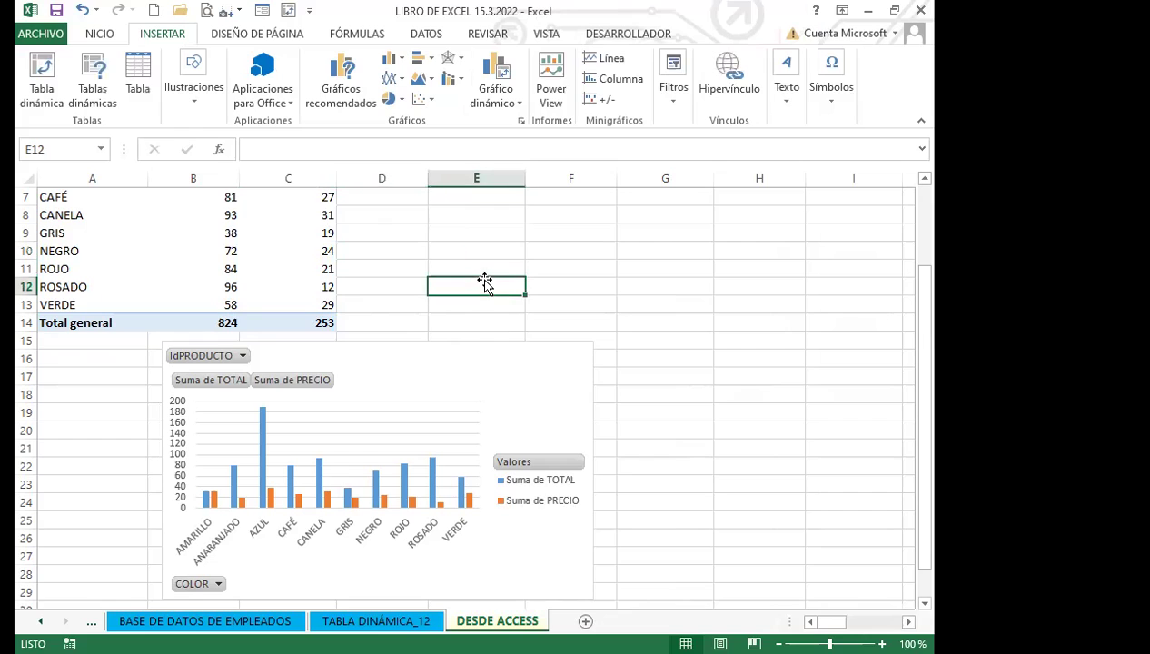
{"action": "left_click", "coordinate": [374, 283]}
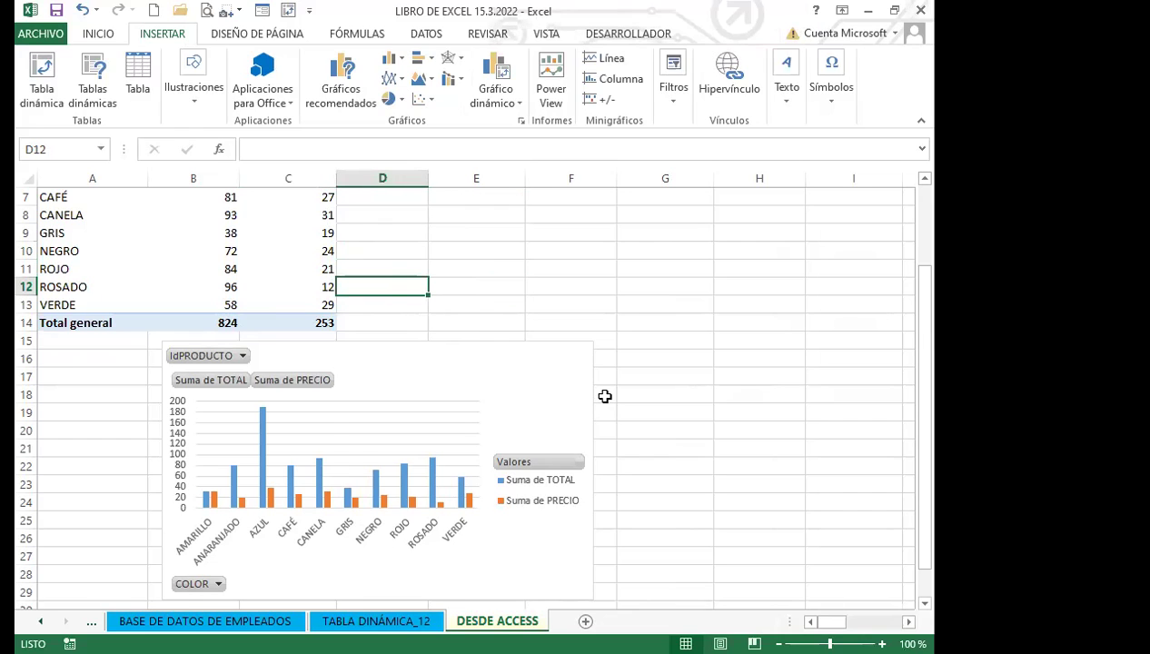
{"action": "left_click", "coordinate": [521, 381]}
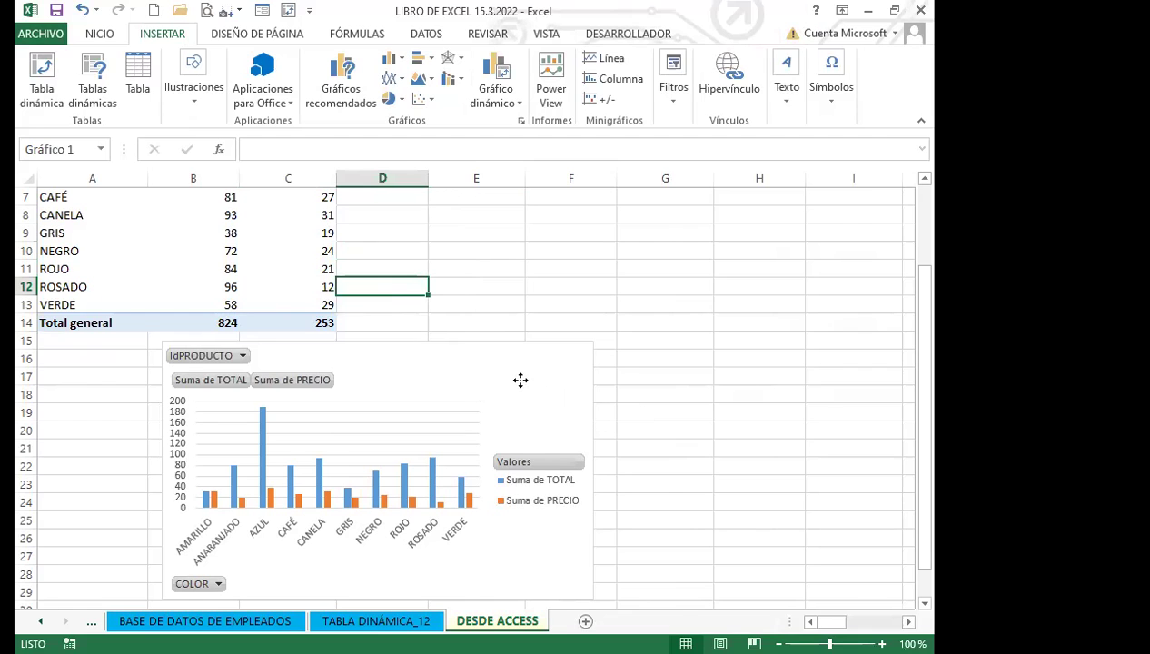